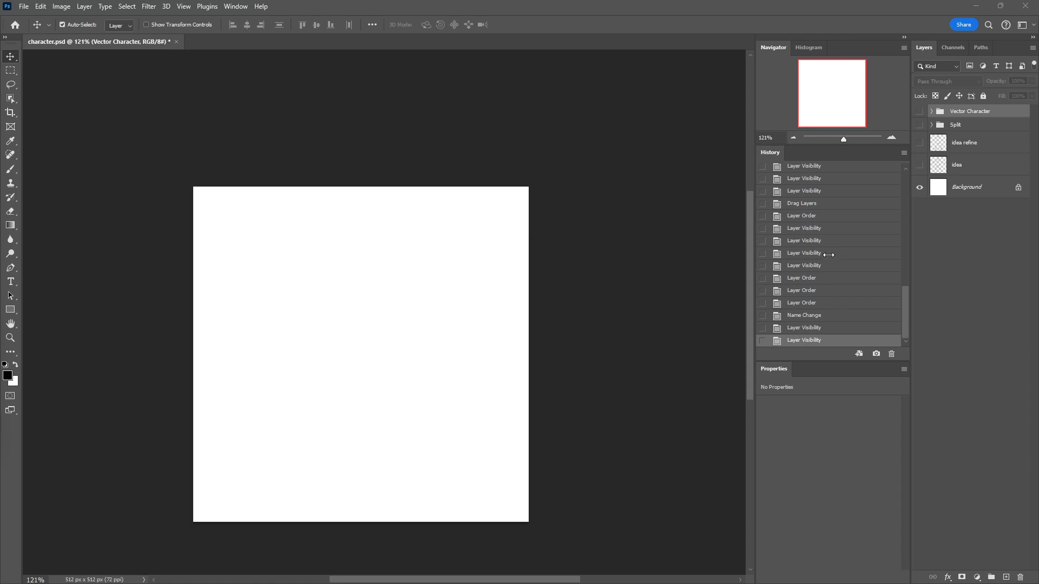
View the rough sketch on the idea layer, replacing it with the cleaner idea refine sketch.
click(920, 166)
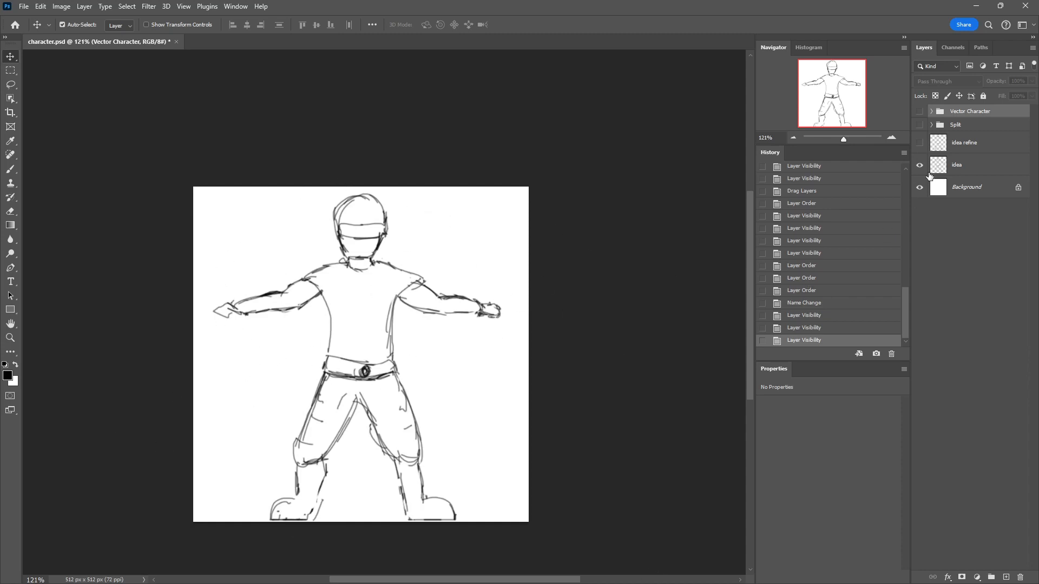
click(920, 142)
click(920, 165)
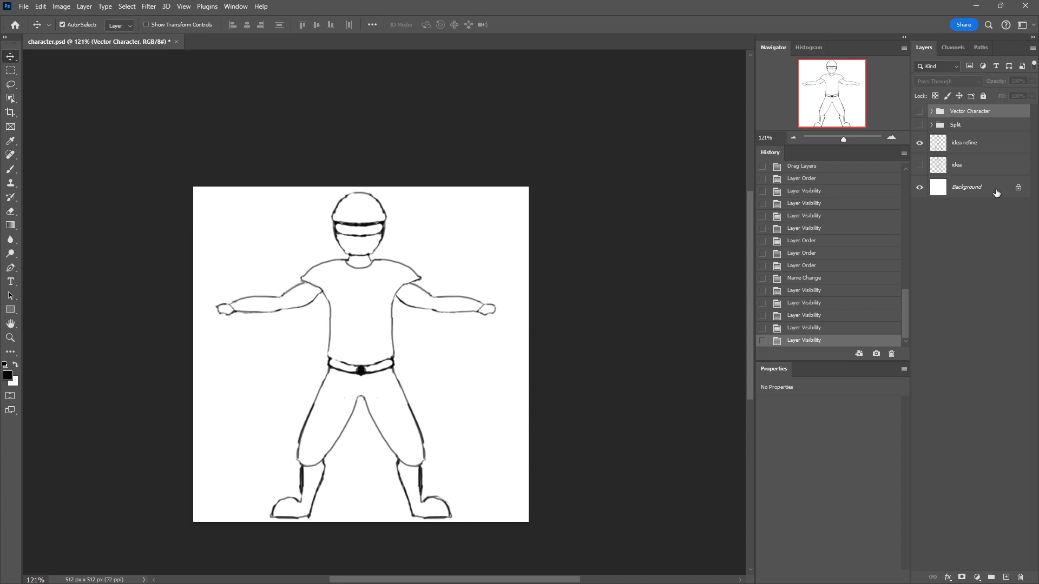
Hide the idea refine layer and show the Split group instead, with its body-part layers expanded.
click(920, 143)
click(920, 125)
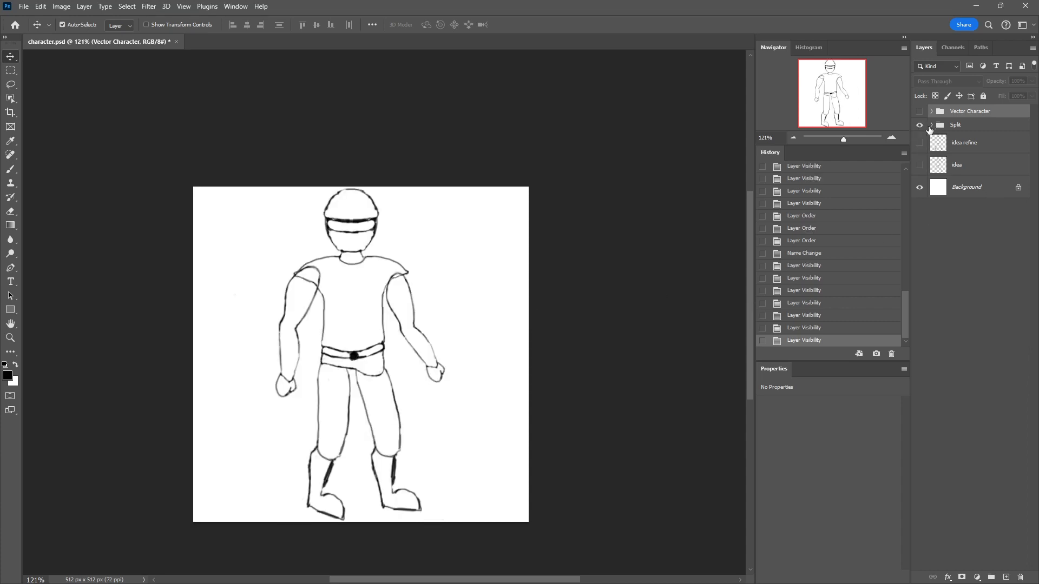
click(932, 129)
click(932, 125)
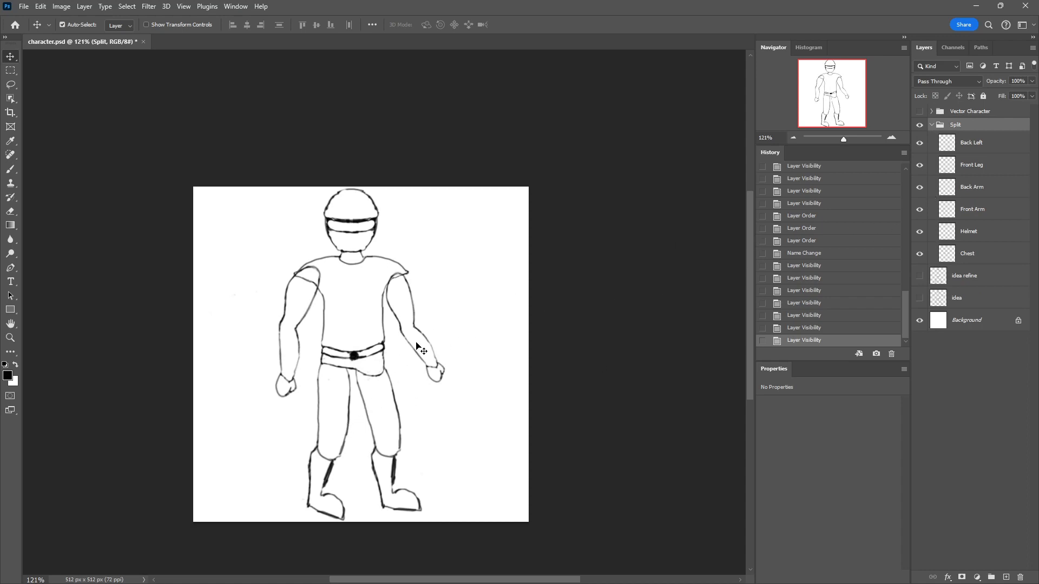
Examine the separate body parts in the Split group by briefly hiding the Chest, Helmet, Front Arm and Front Leg layers.
click(968, 253)
click(920, 255)
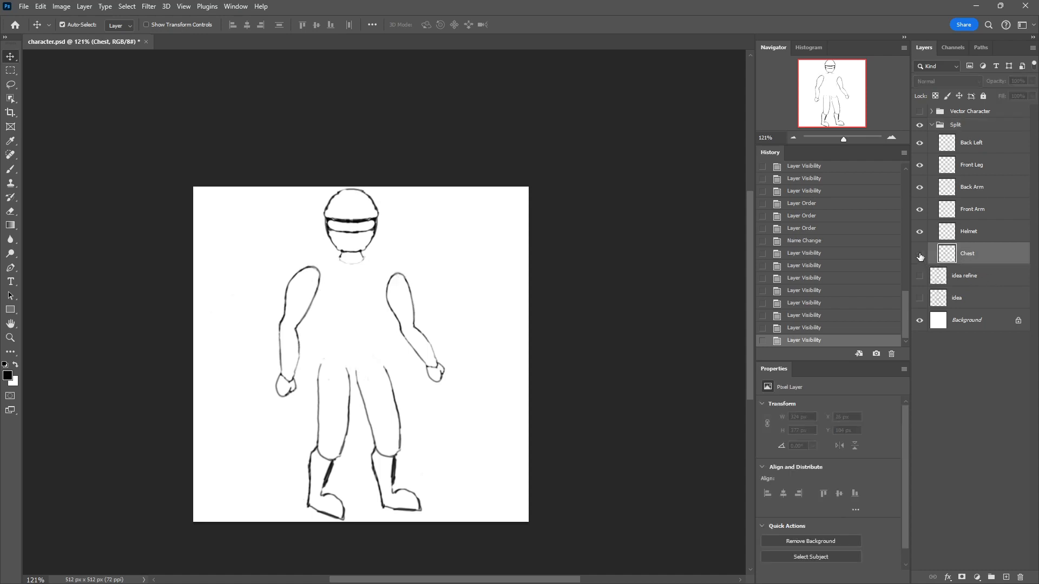
click(920, 255)
click(919, 231)
click(920, 231)
click(919, 210)
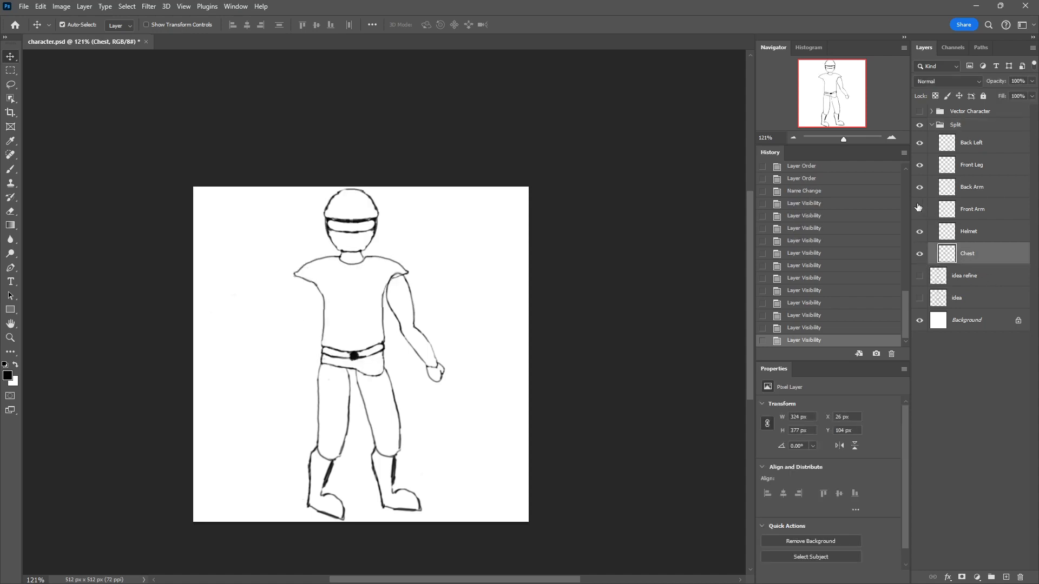
click(919, 209)
click(920, 166)
click(920, 167)
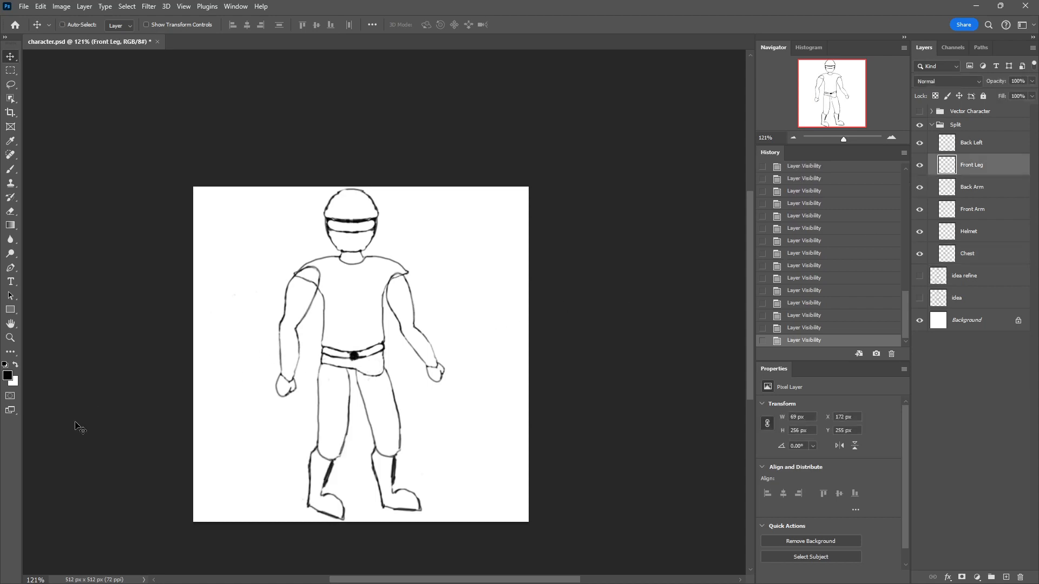
Try rotating the Front Leg about 41° around a pivot at its upper edge and nudging it, then cancel the transform.
key(ctrl+t)
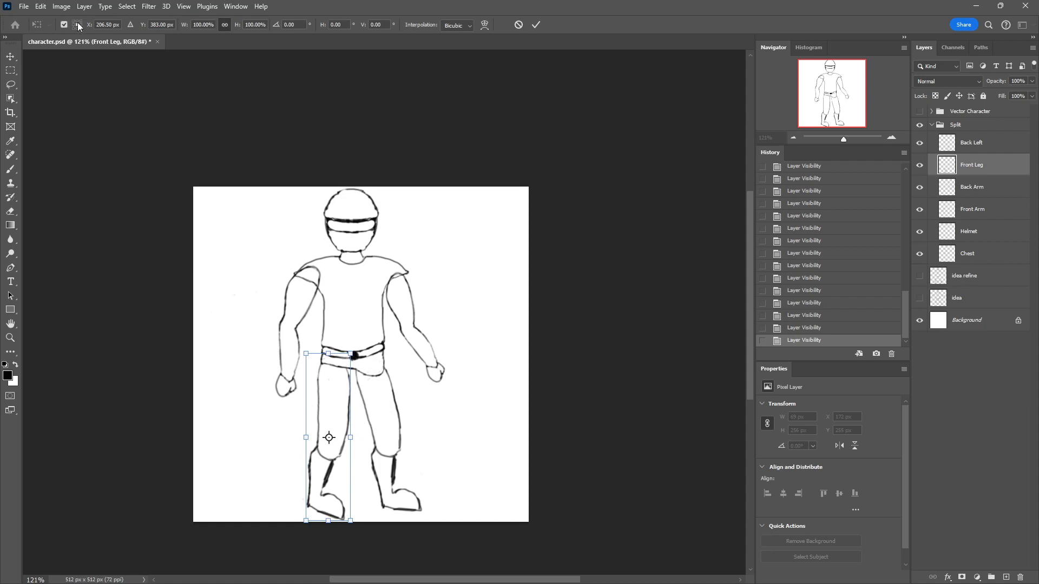
click(77, 23)
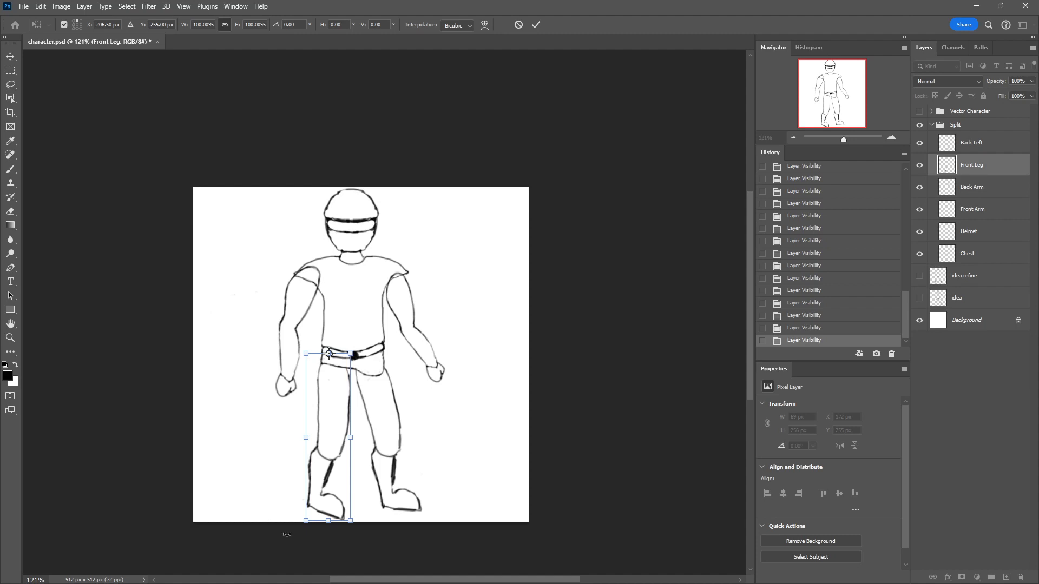
drag(286, 534, 250, 456)
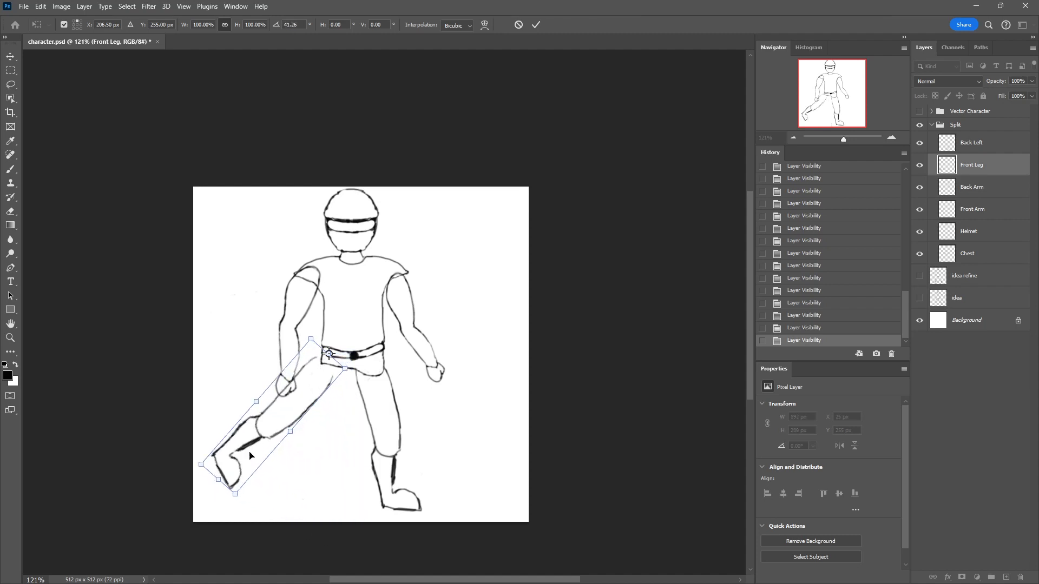
drag(298, 389, 301, 398)
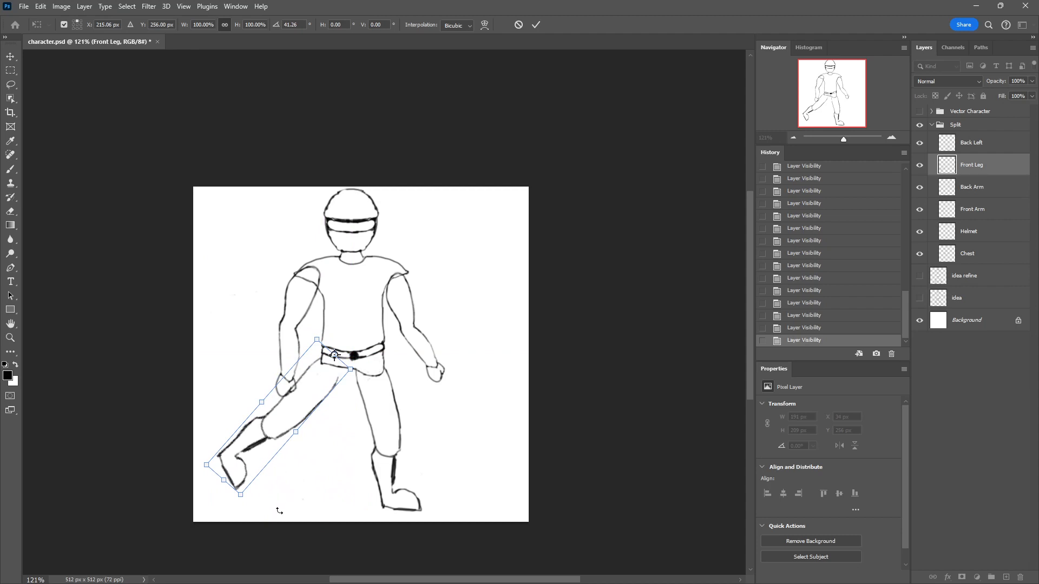
key(Escape)
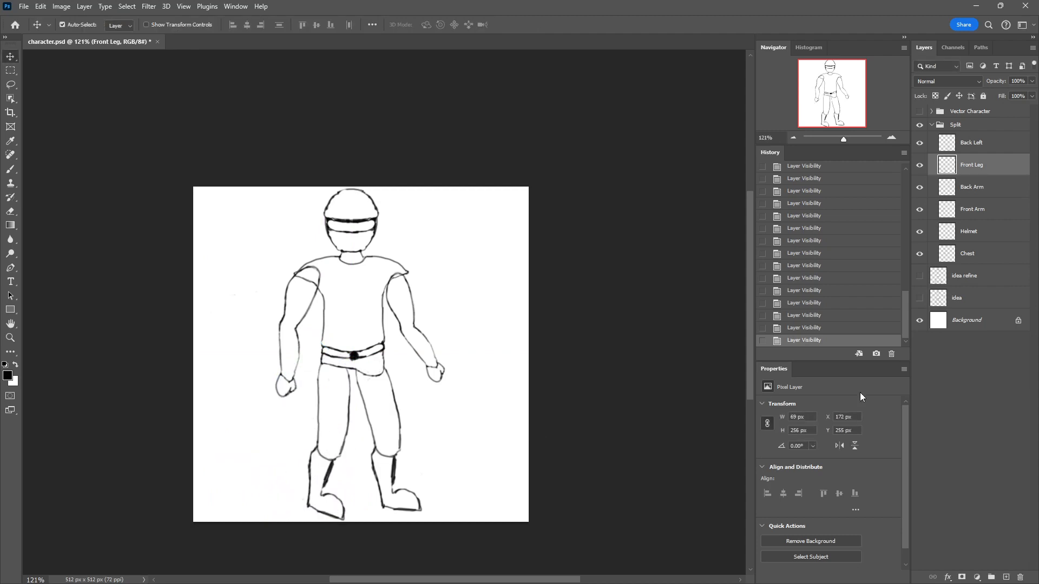
Collapse the Split group and set up the Pen tool in Shape mode with no fill.
click(933, 125)
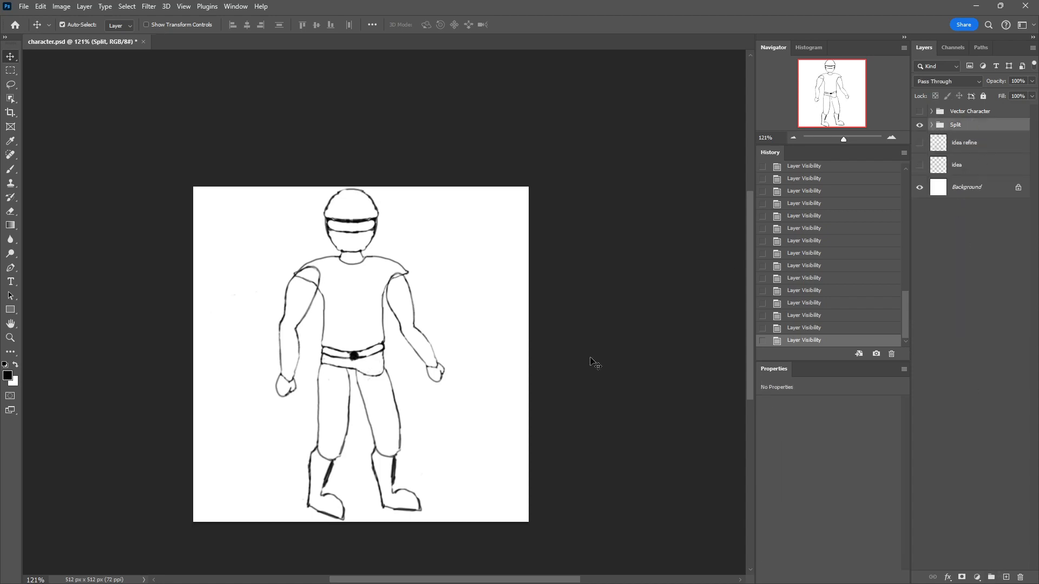
scroll(397, 347, down, 1)
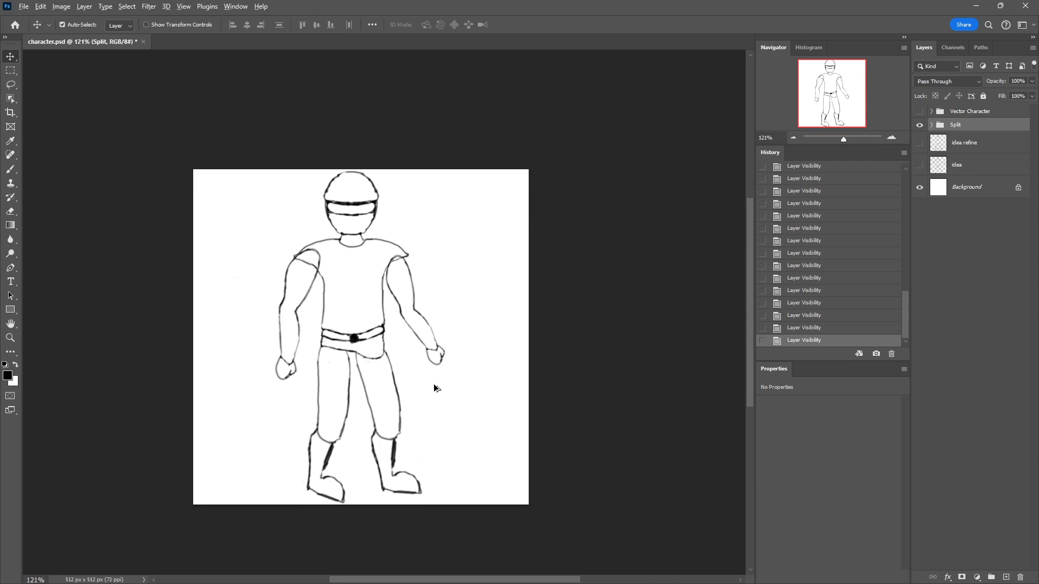
scroll(434, 385, up, 4)
scroll(341, 358, down, 1)
scroll(225, 346, down, 1)
scroll(224, 351, up, 2)
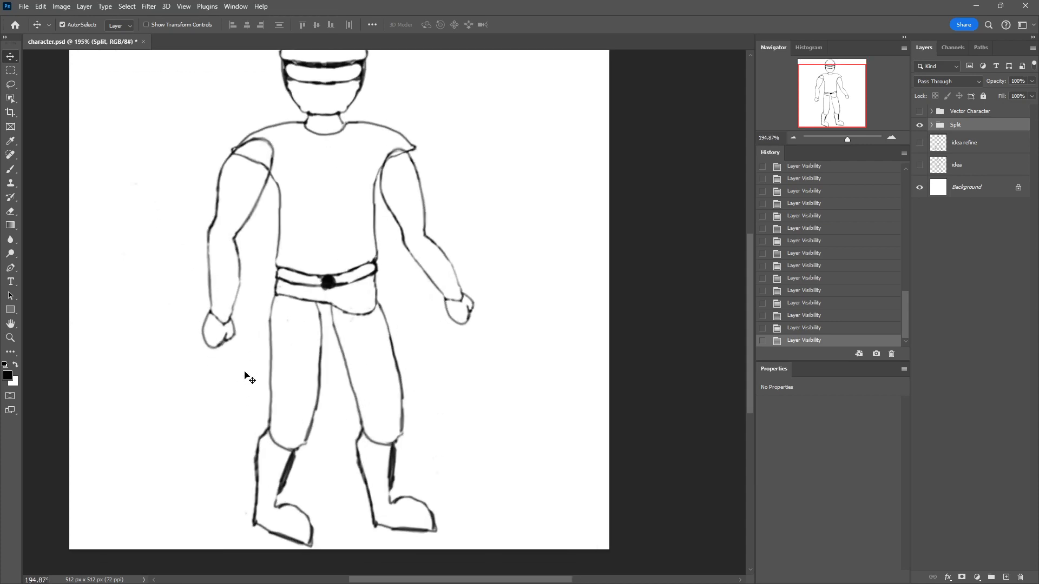
scroll(249, 360, down, 2)
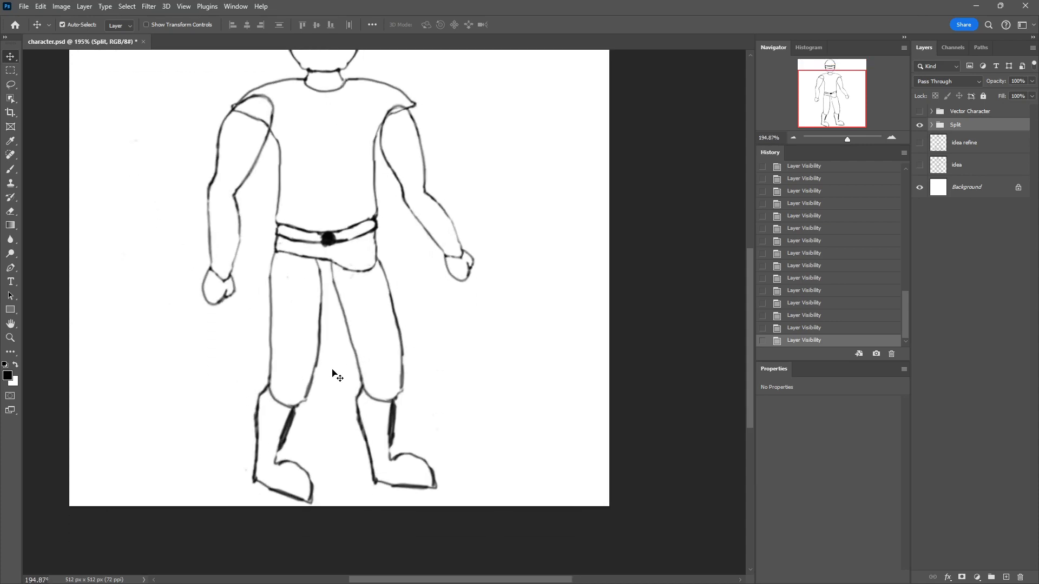
scroll(324, 375, down, 1)
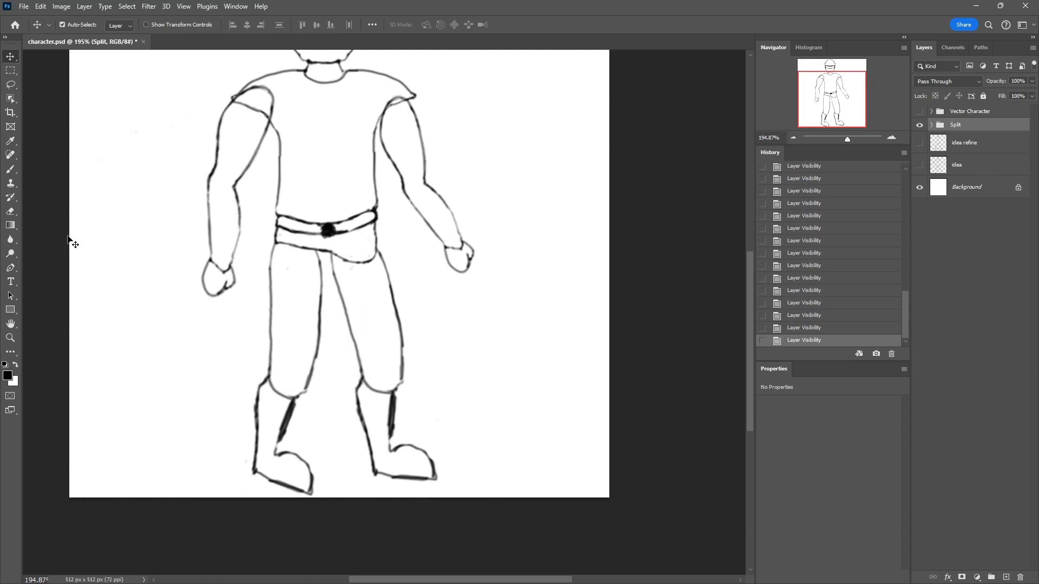
click(13, 266)
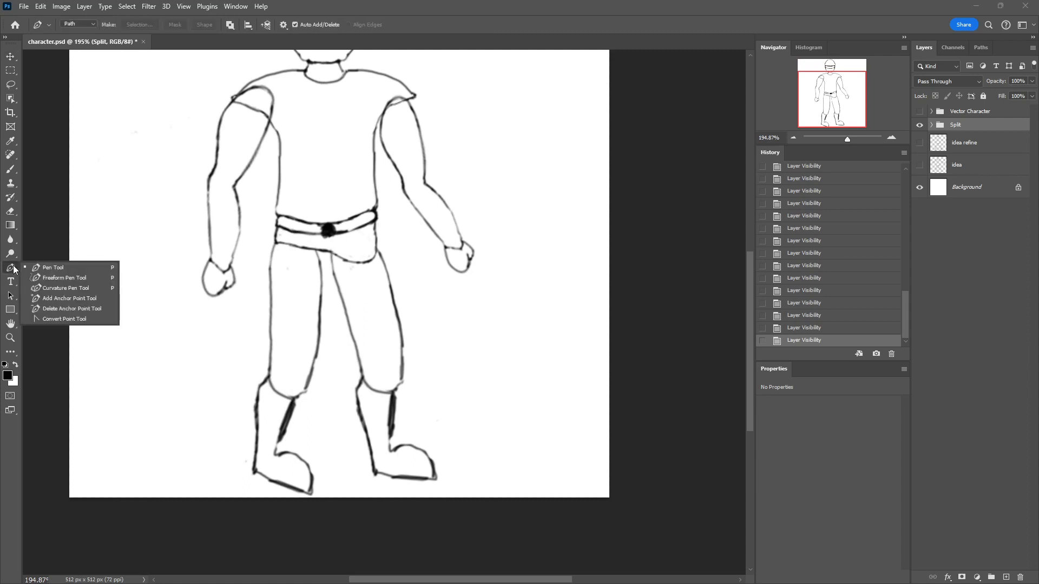
click(64, 269)
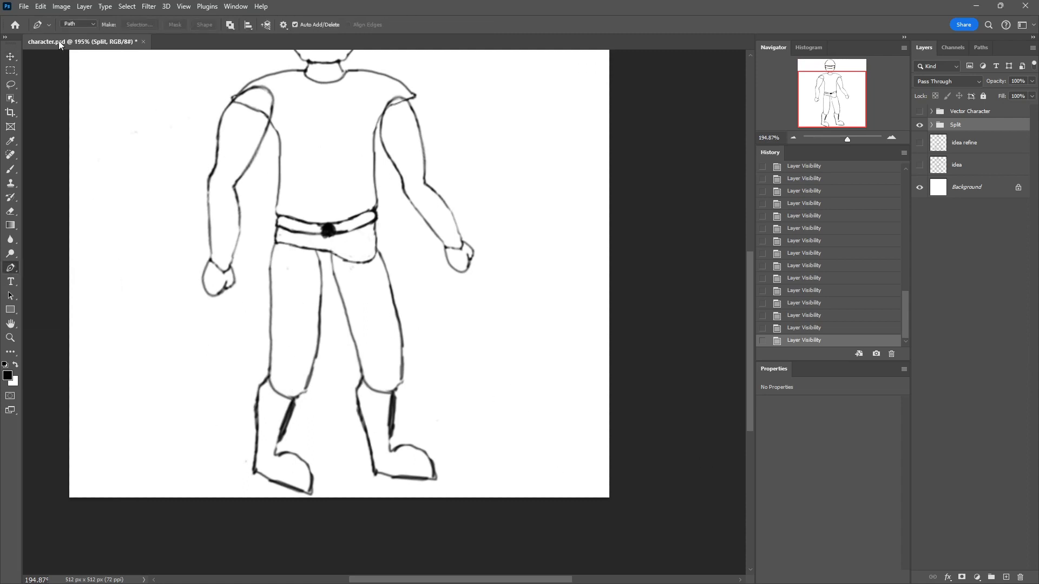
click(73, 24)
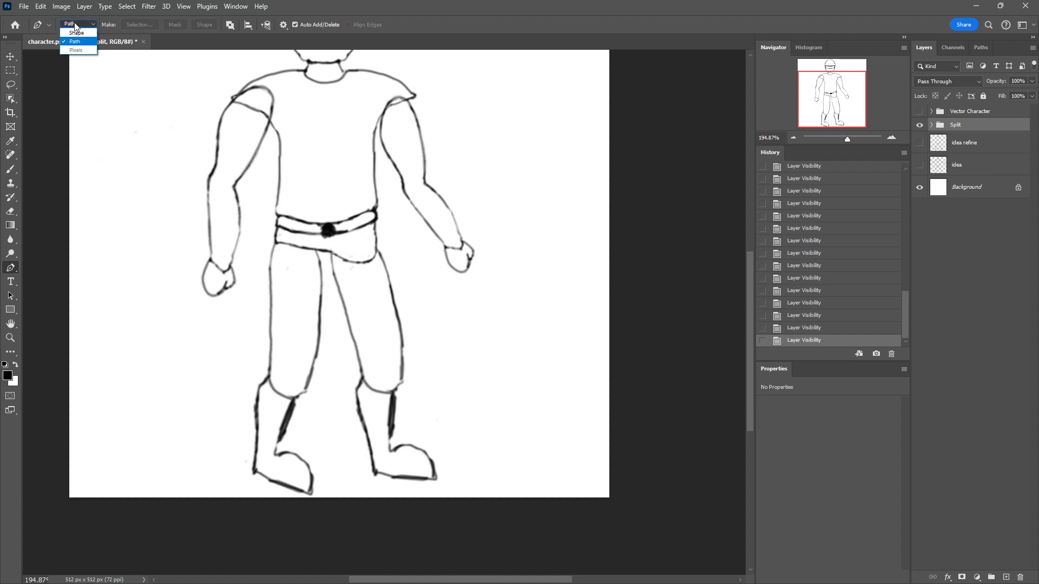
click(73, 33)
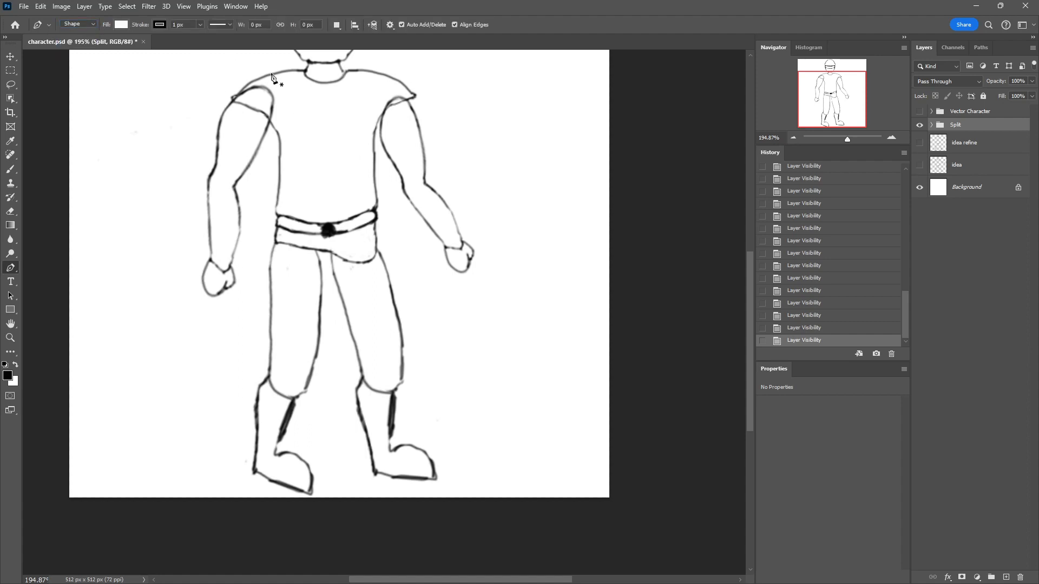
click(121, 25)
click(57, 46)
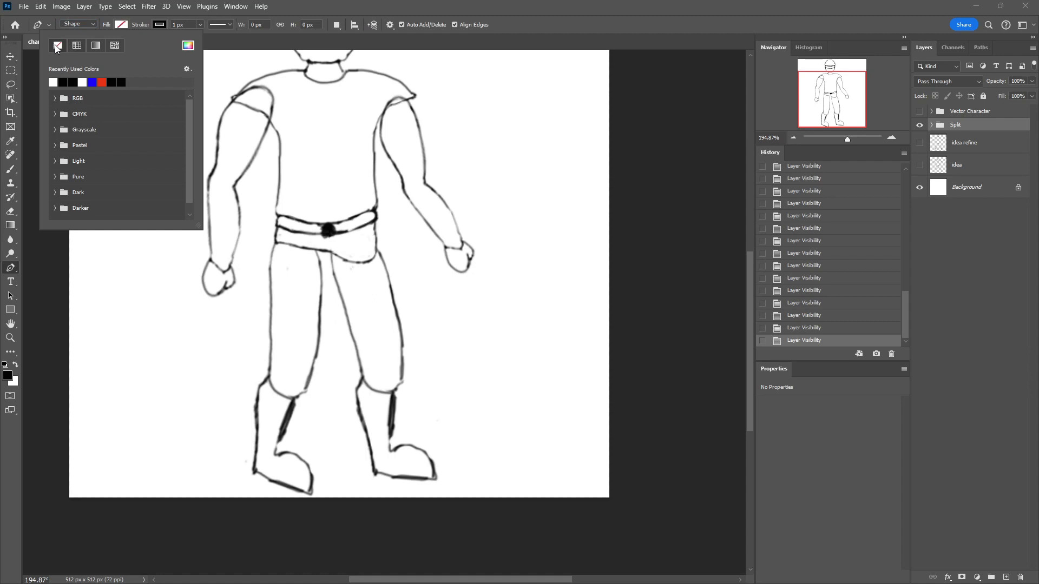
Draw a curved test line about 38 px wide and 89 px tall beside the figure and thicken its stroke to 3.15 px.
click(135, 264)
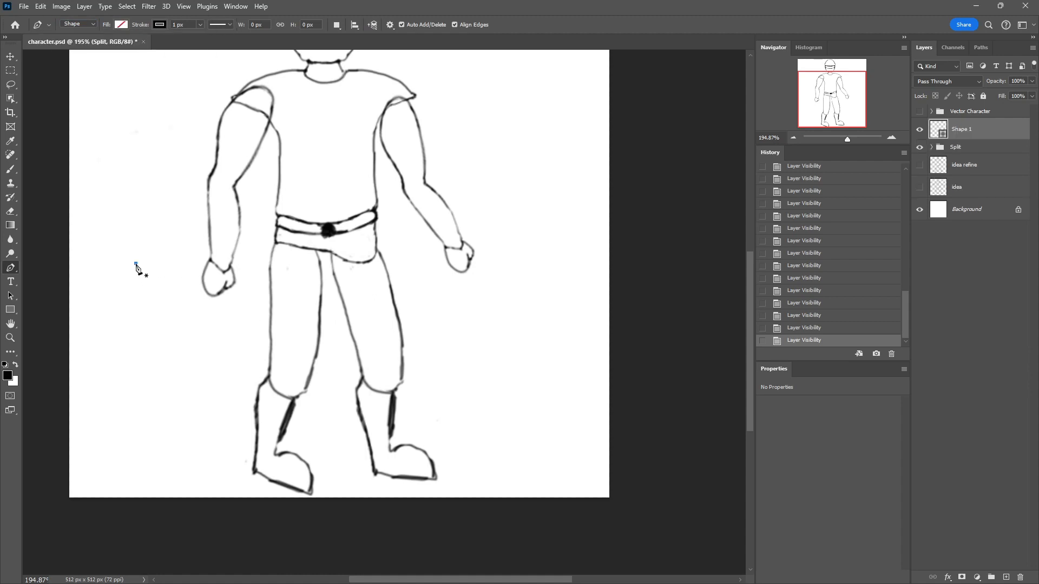
drag(176, 358, 172, 388)
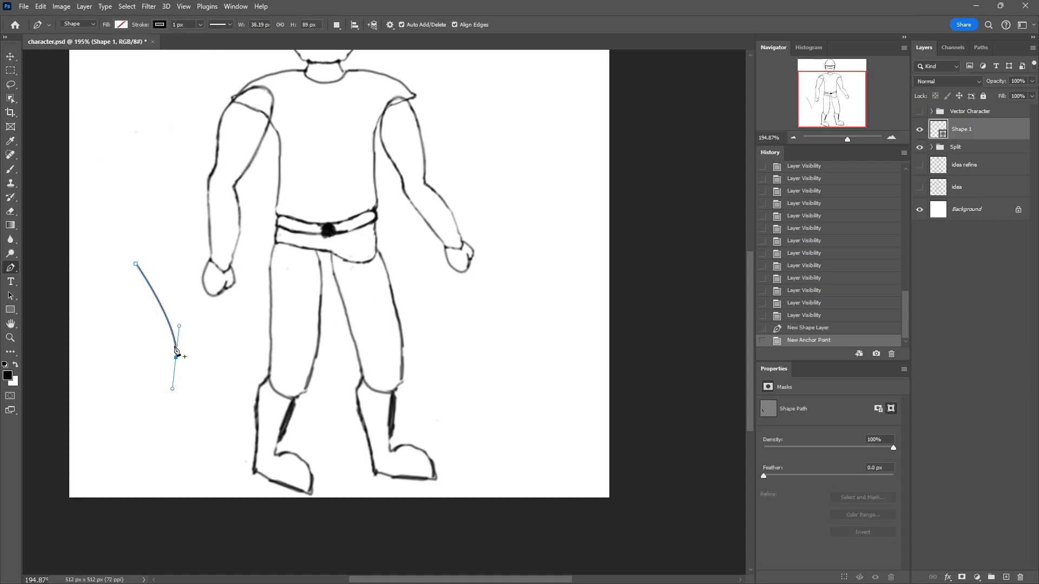
click(199, 26)
drag(196, 38, 203, 37)
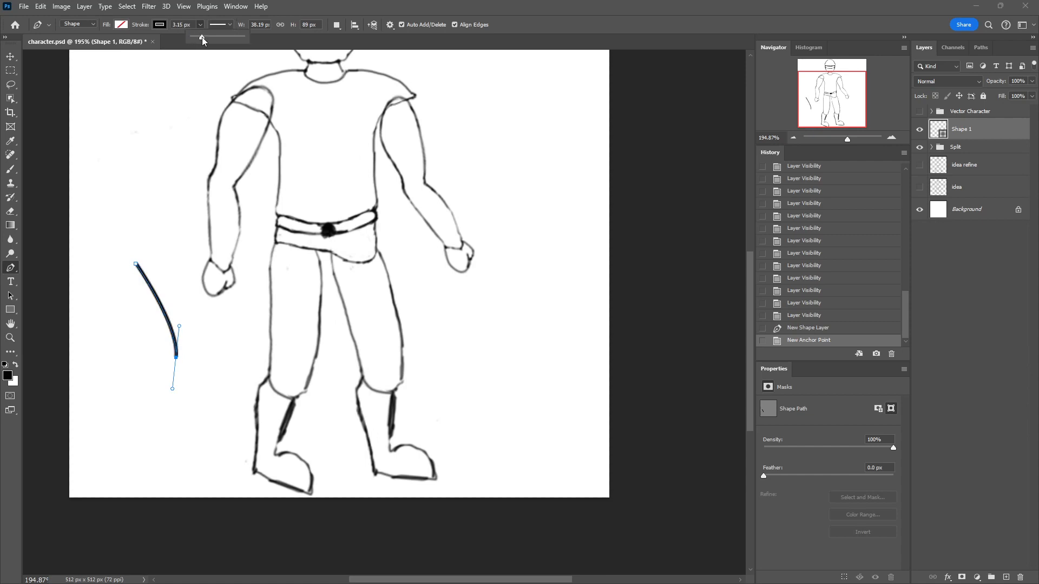
Set the test curve's stroke width to 2 px, then delete the curve together with its shape layer.
click(169, 23)
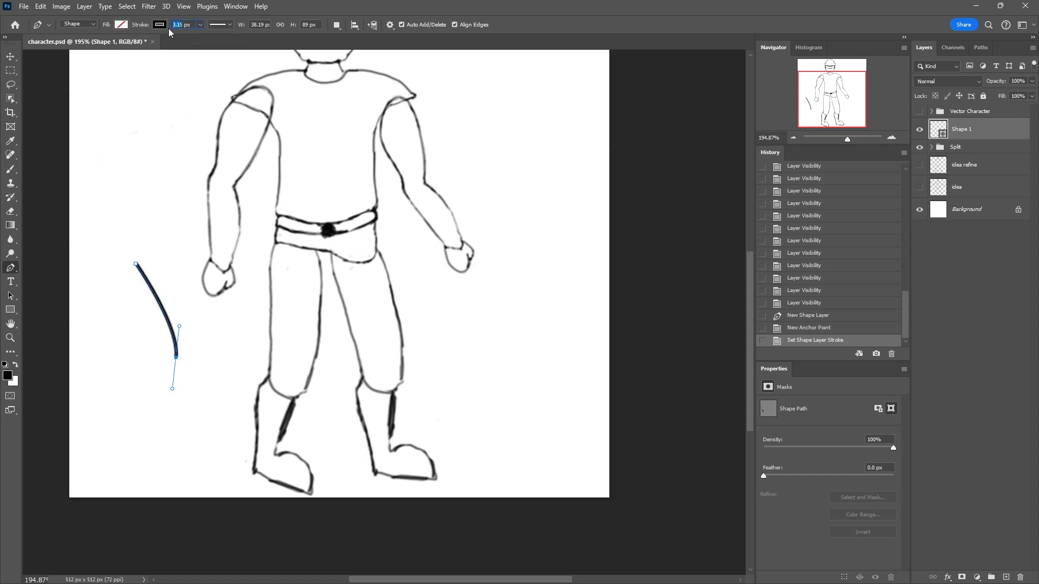
text(2)
key(Return)
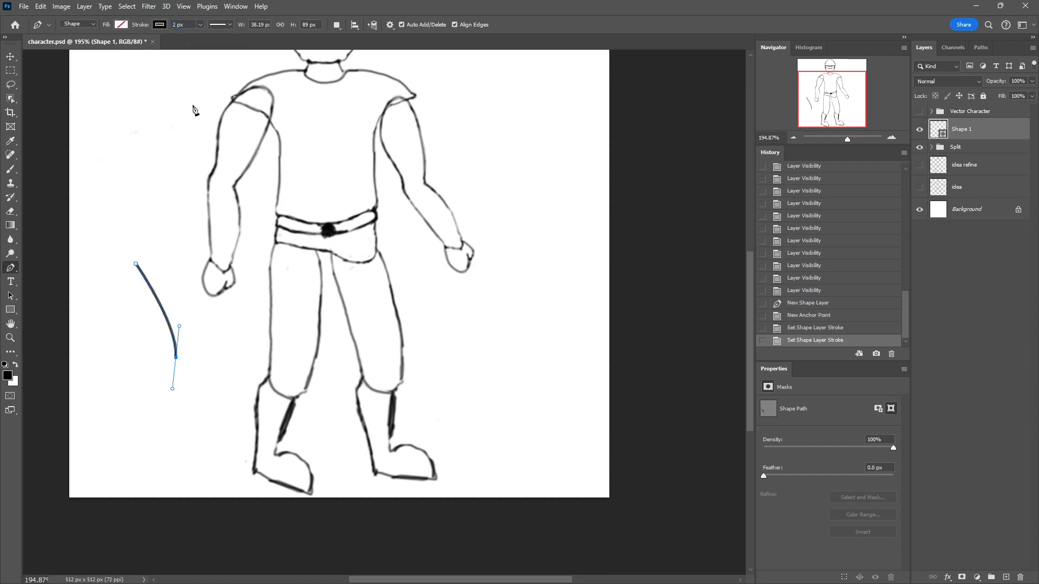
key(Delete)
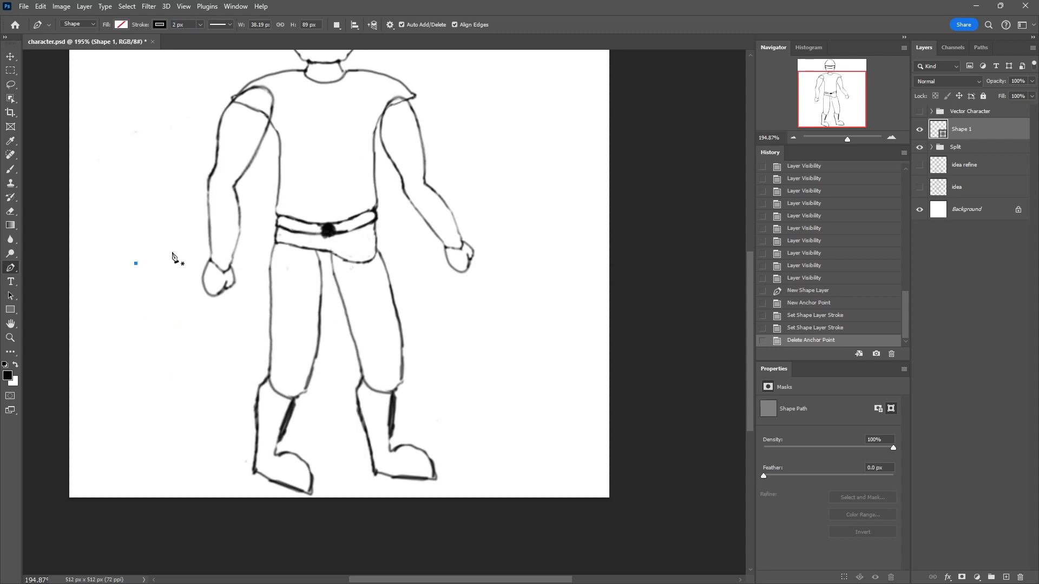
key(Delete)
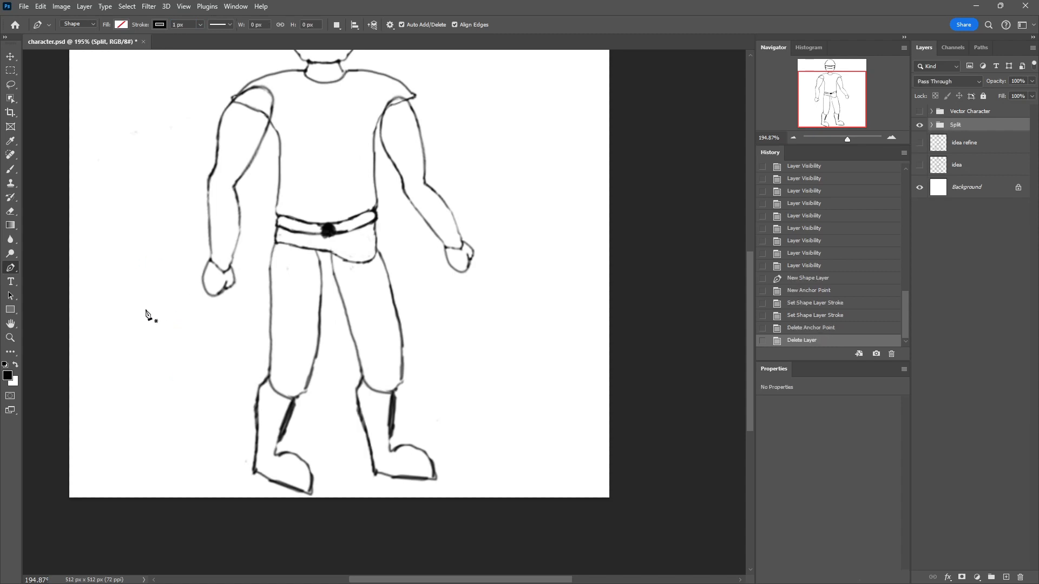
right_click(12, 272)
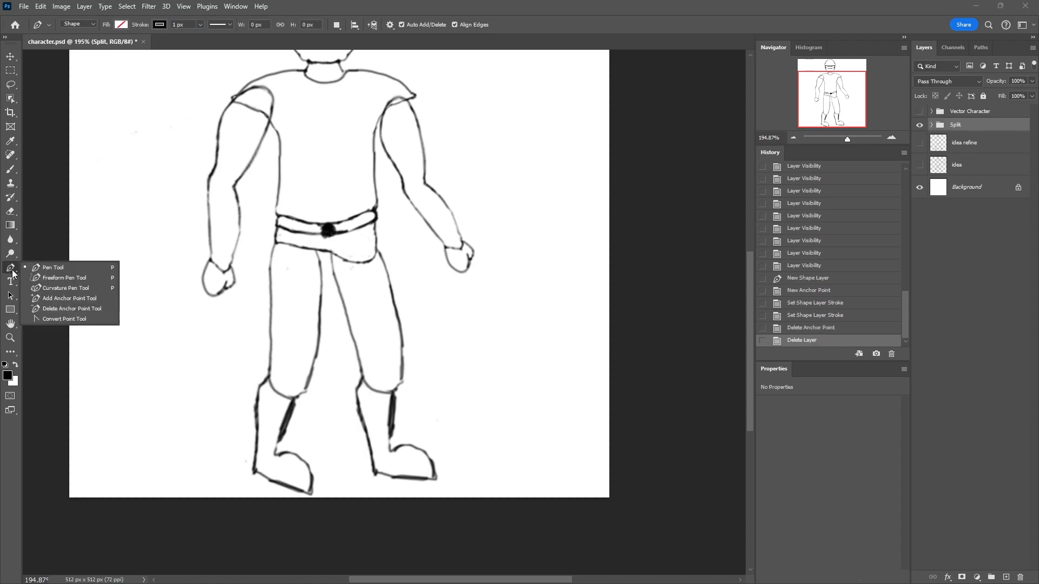
click(74, 268)
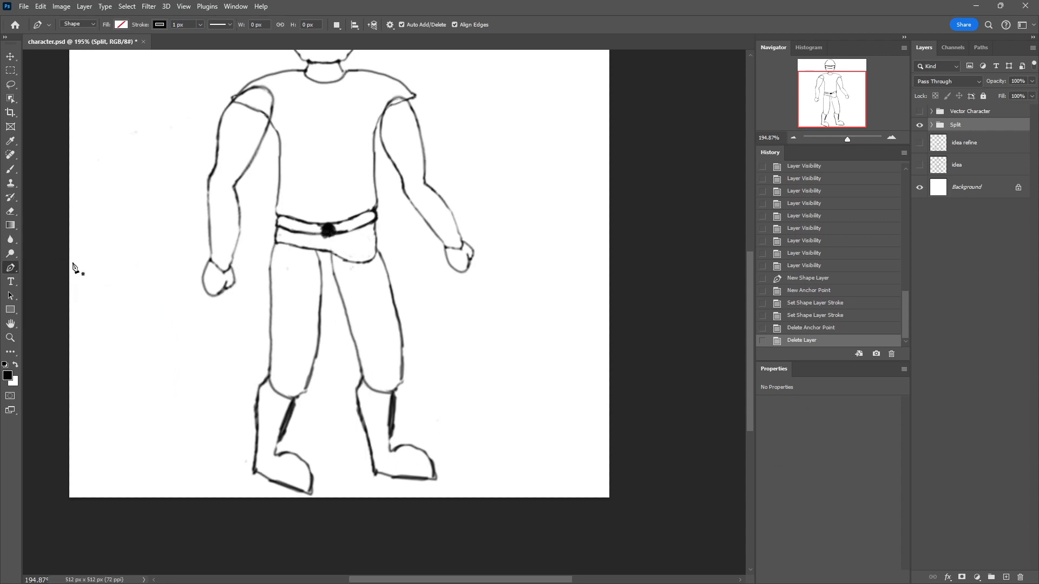
right_click(18, 268)
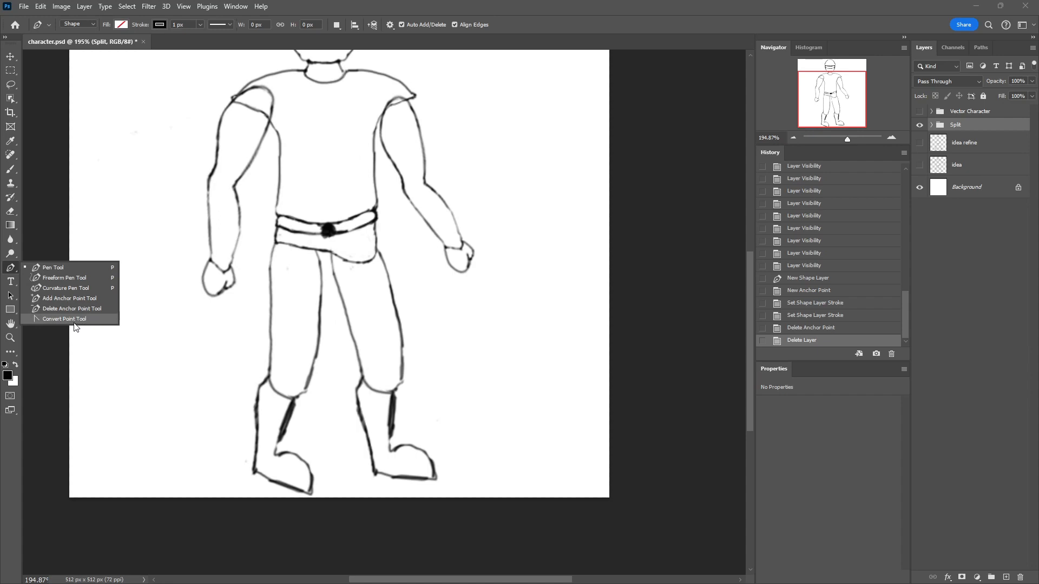
click(58, 215)
key(ctrl+z)
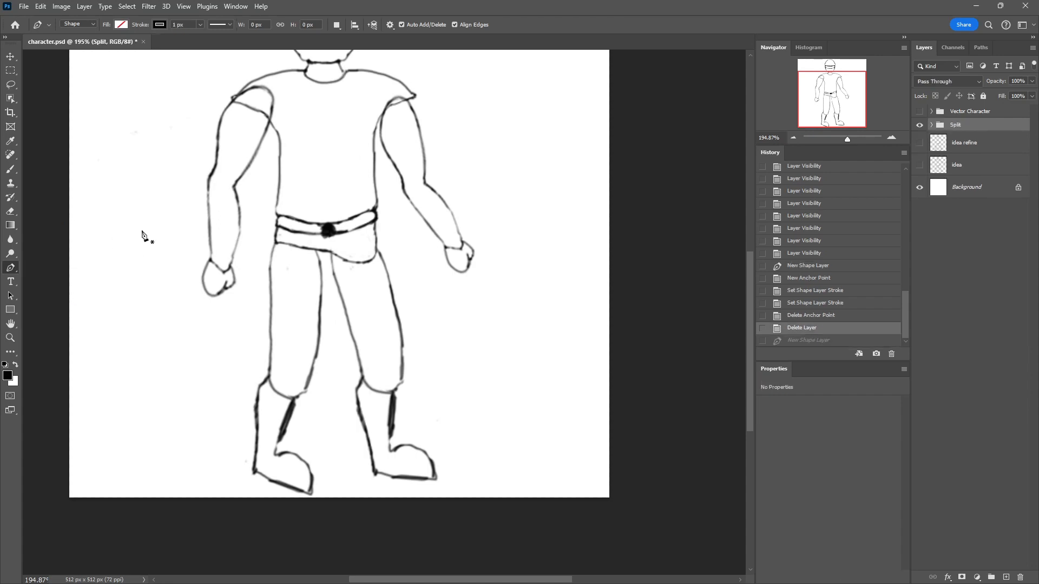
Draw a curved test line about 51 px wide and 82 px tall beside the figure and try redirecting its end handle with the Convert Point Tool.
click(144, 173)
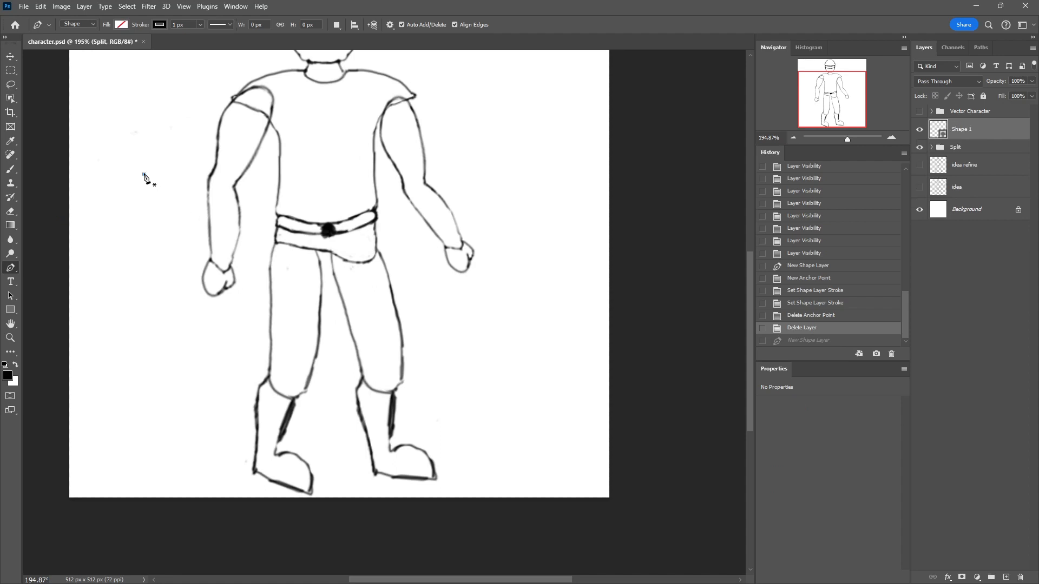
drag(191, 260, 163, 317)
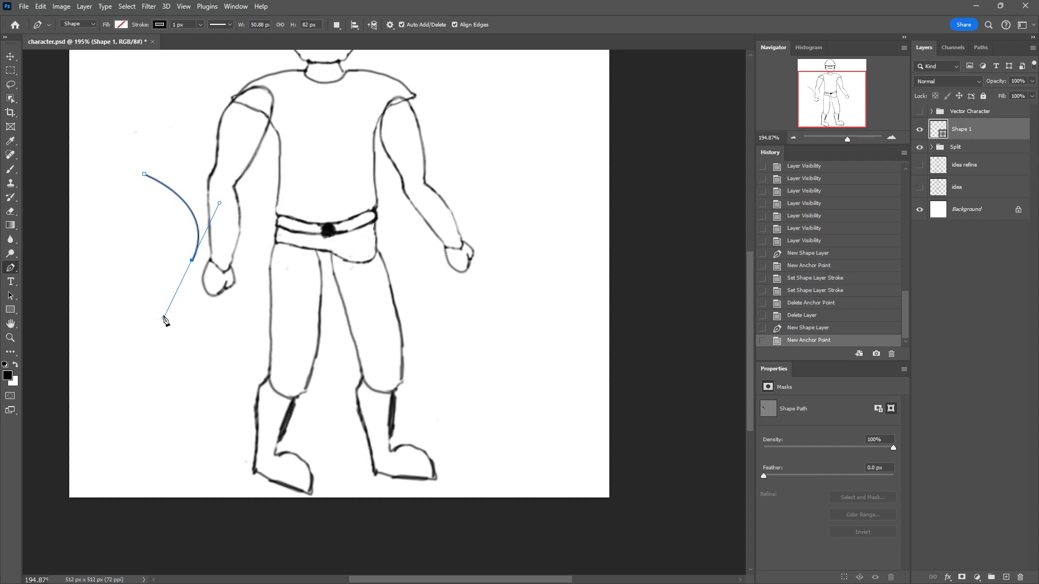
right_click(20, 270)
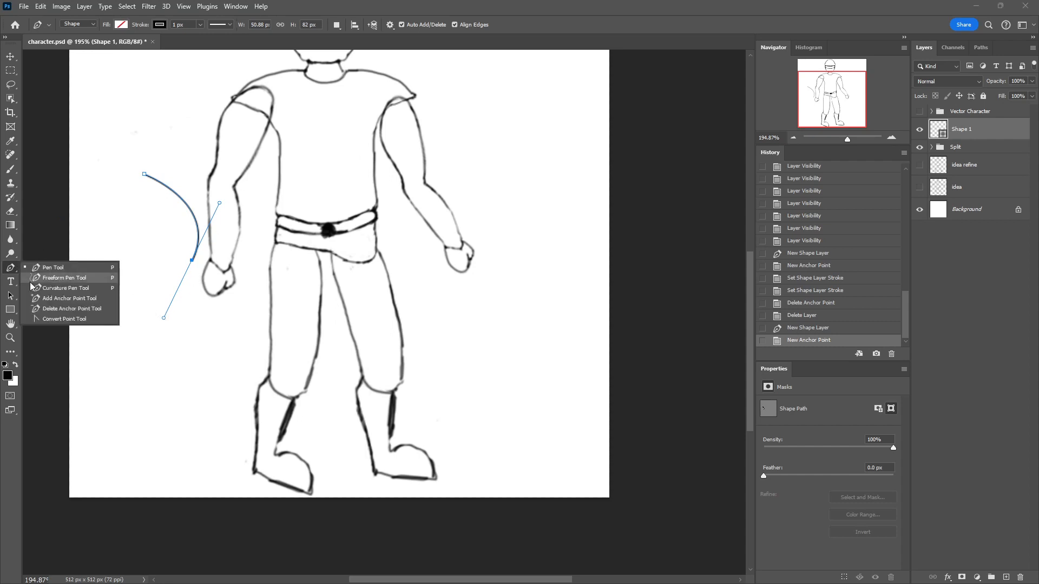
click(57, 322)
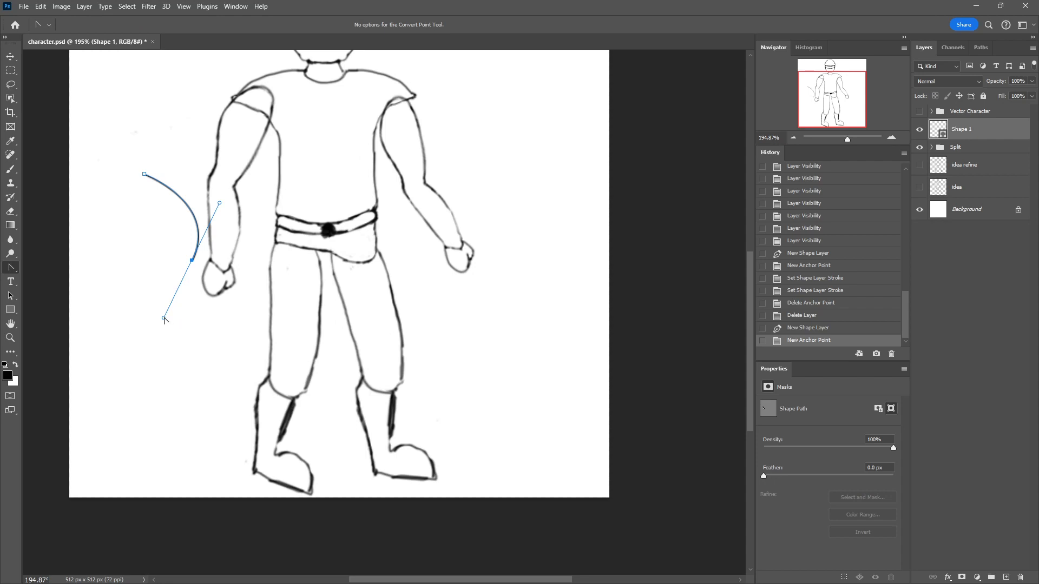
drag(164, 319, 210, 305)
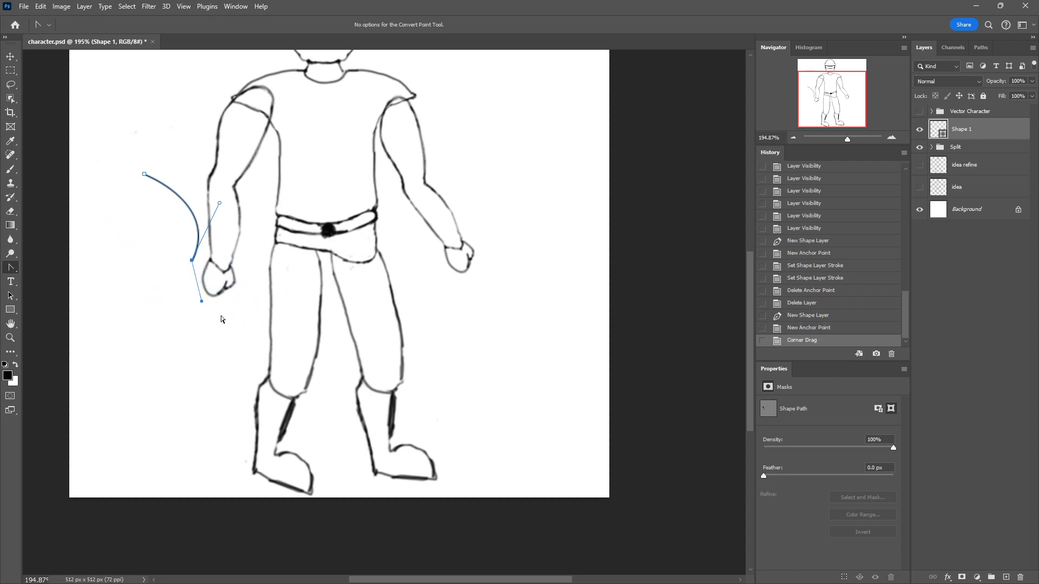
key(ctrl+z)
Redirect the test curve's end handle with the Pen Tool, then delete the curve together with its shape layer.
right_click(14, 272)
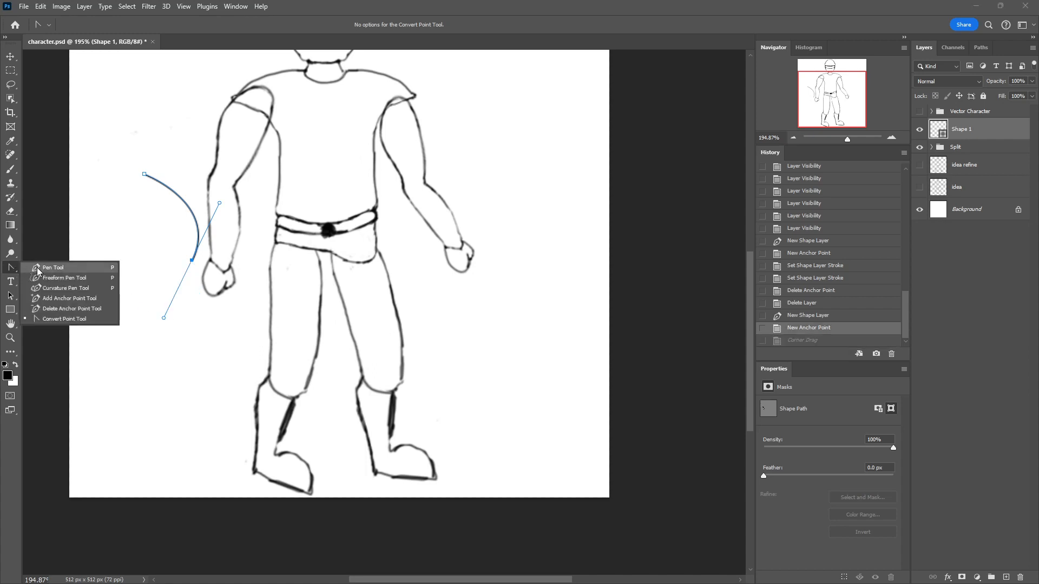
click(60, 266)
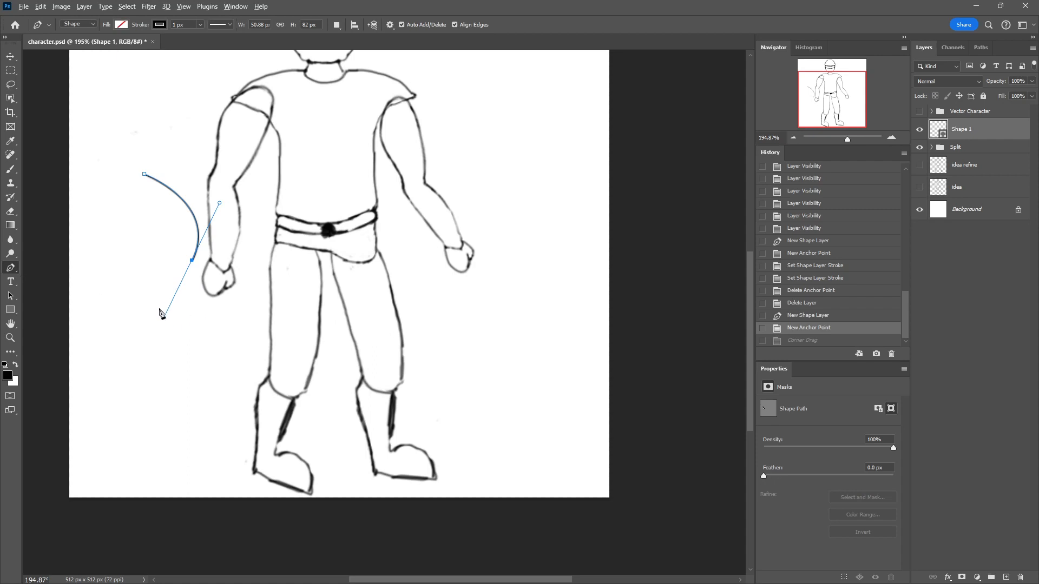
drag(163, 320, 149, 288)
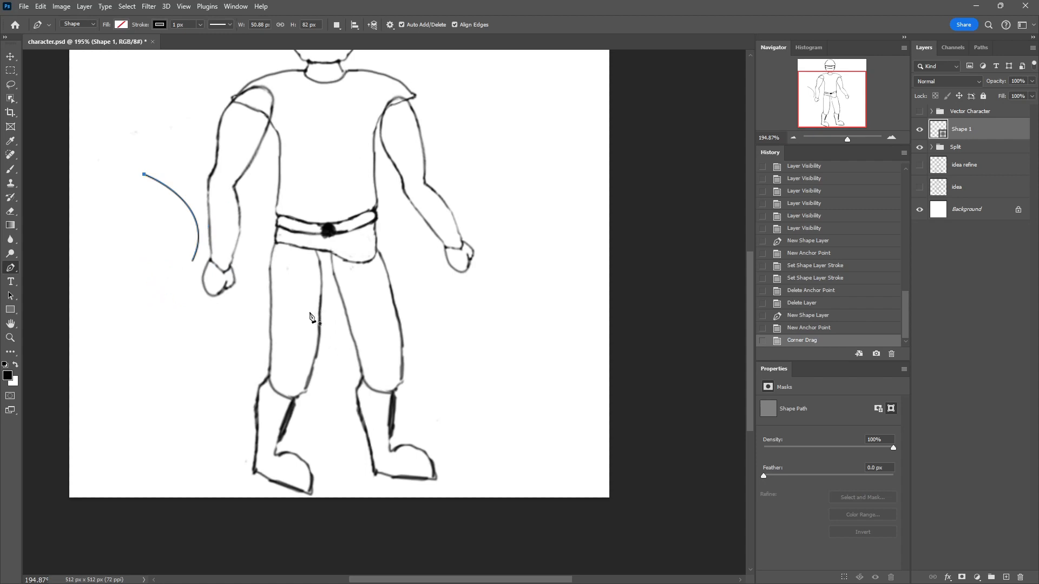
key(Delete)
key(Delete)
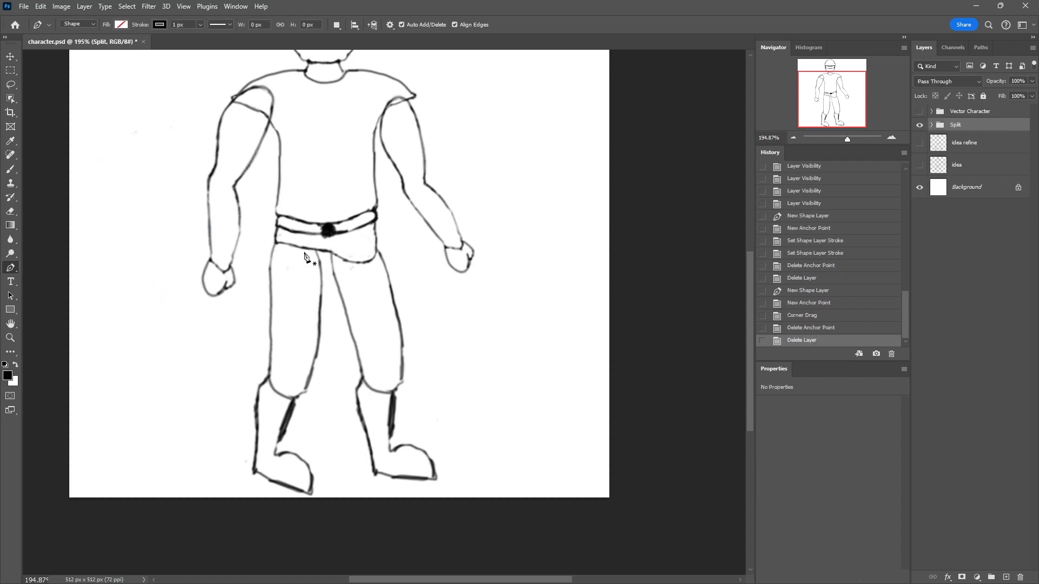
With the Pen Tool, trace the back edge of the left-hand boot from knee to heel and redirect the heel point's handle along the sole.
scroll(352, 270, down, 2)
scroll(271, 352, up, 1)
scroll(265, 372, up, 2)
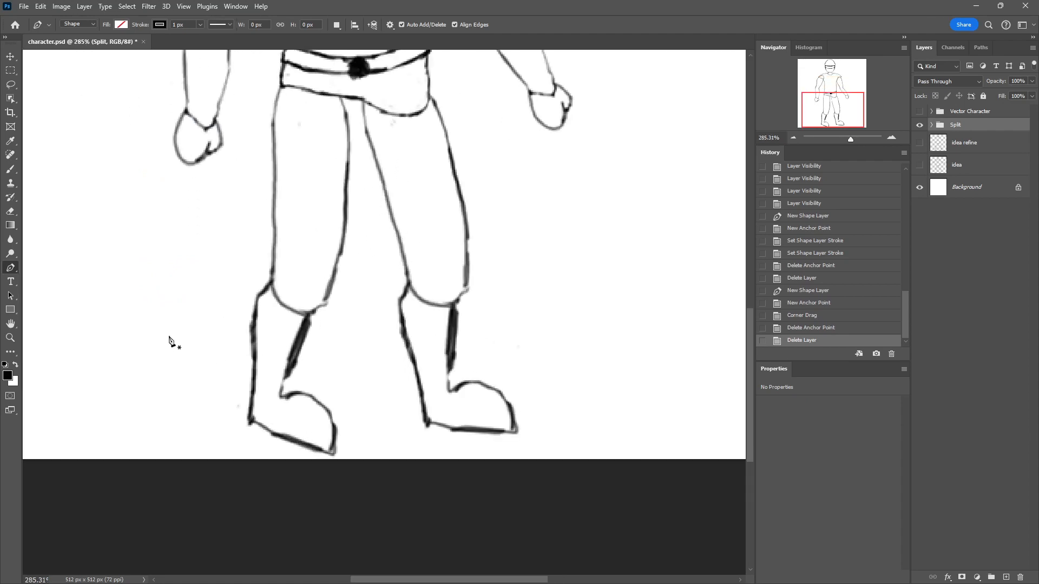
click(271, 281)
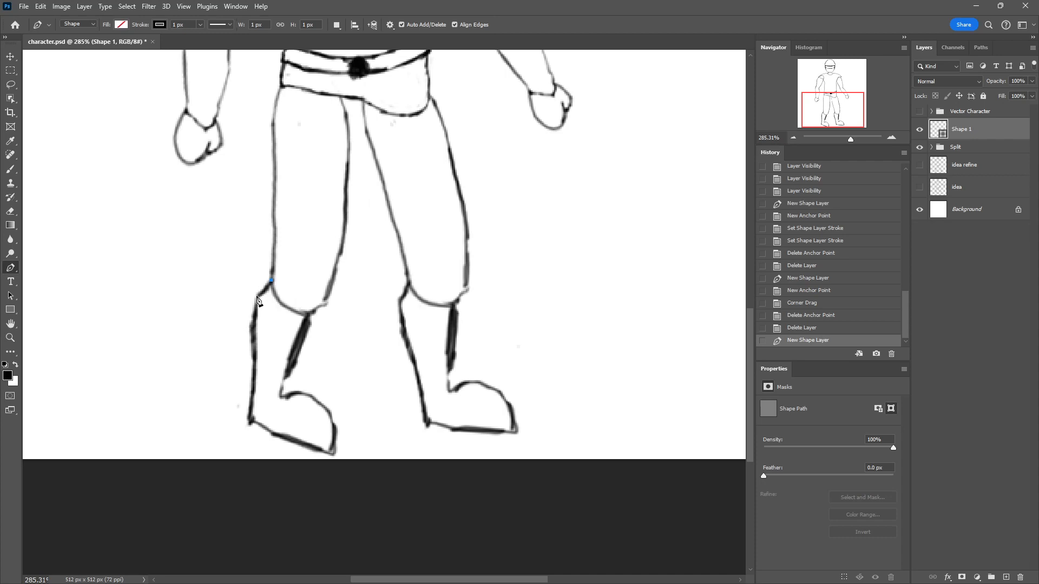
click(255, 296)
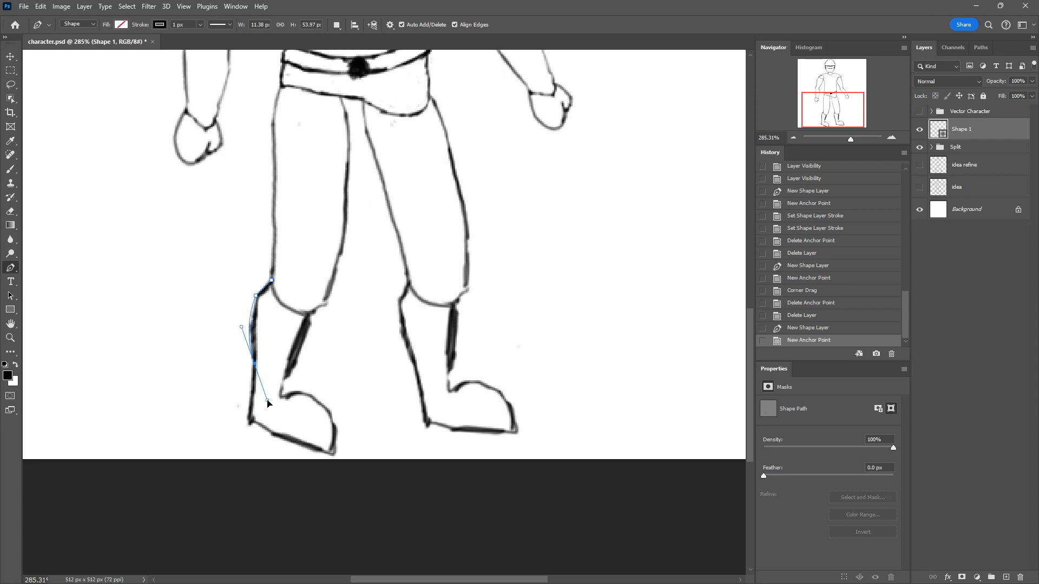
drag(257, 411, 260, 418)
drag(260, 418, 260, 419)
click(254, 373)
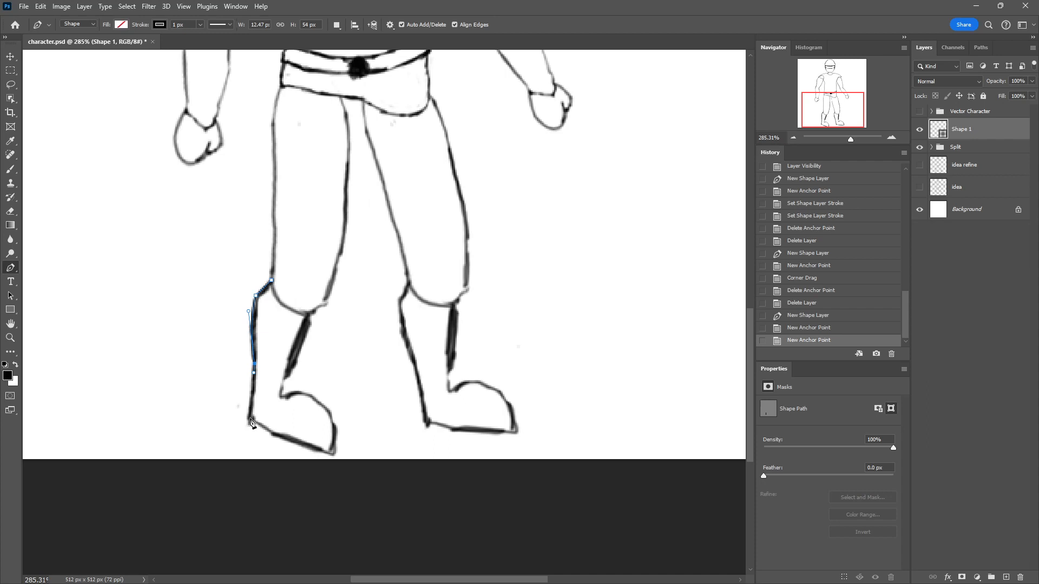
drag(250, 419, 243, 454)
click(260, 427)
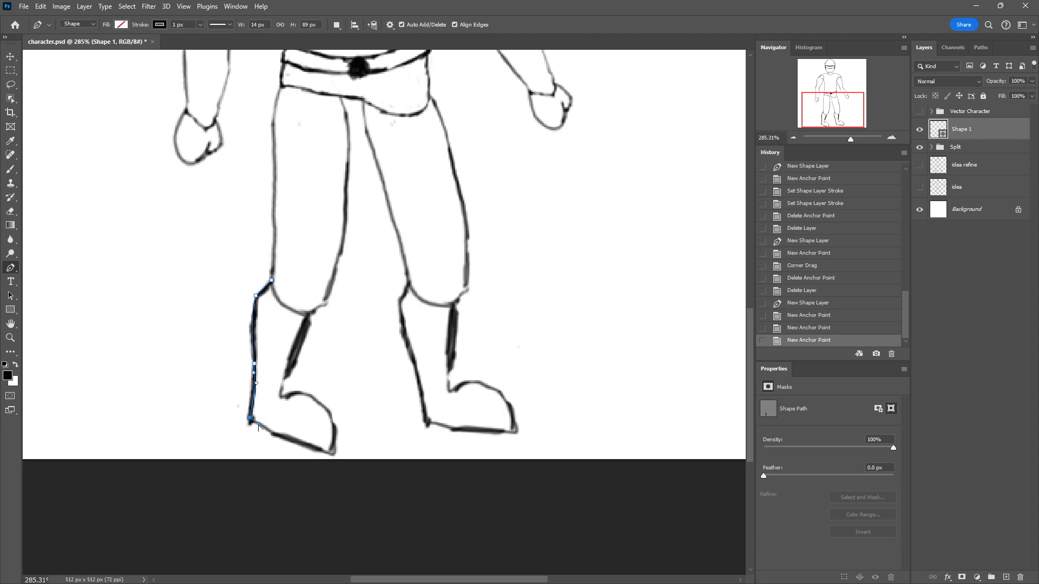
drag(258, 425, 259, 424)
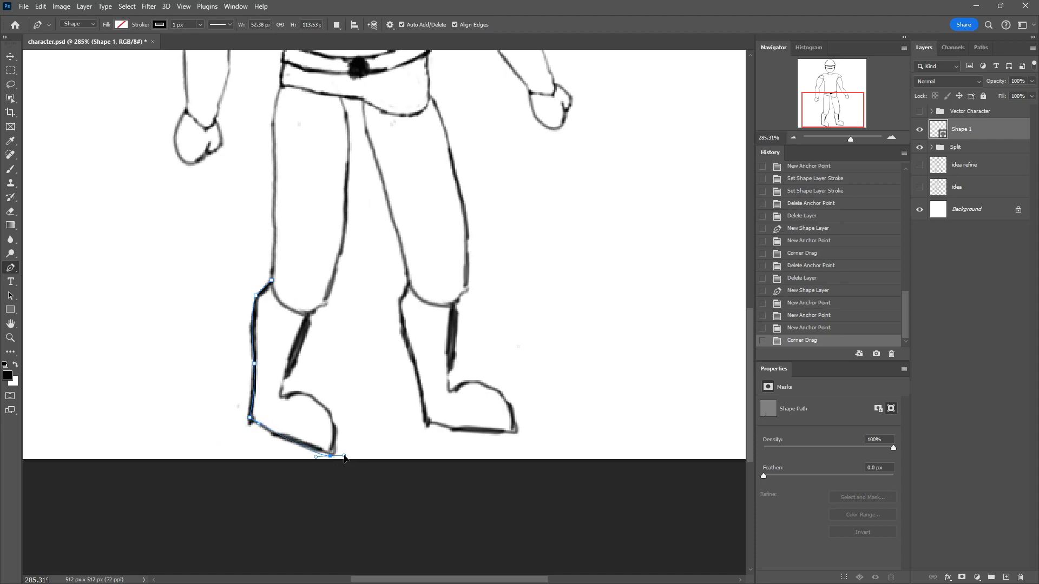
Continue the boot outline along the sole to the toe, over the rounded foot to the ankle and up the shin.
click(333, 454)
key(ctrl+z)
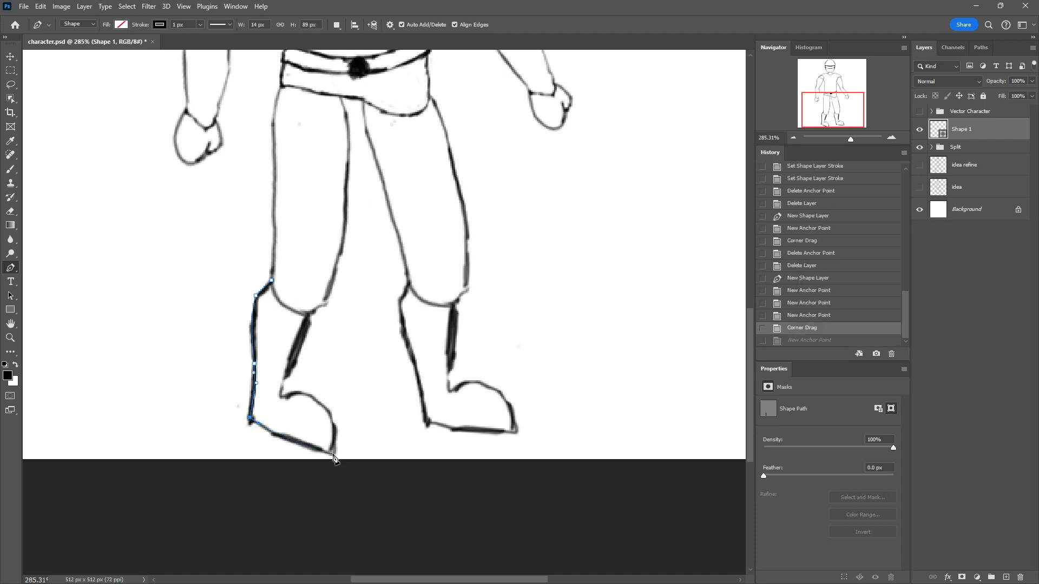
mouse_move(333, 455)
mouse_down()
mouse_move(353, 455)
mouse_move(336, 445)
mouse_up()
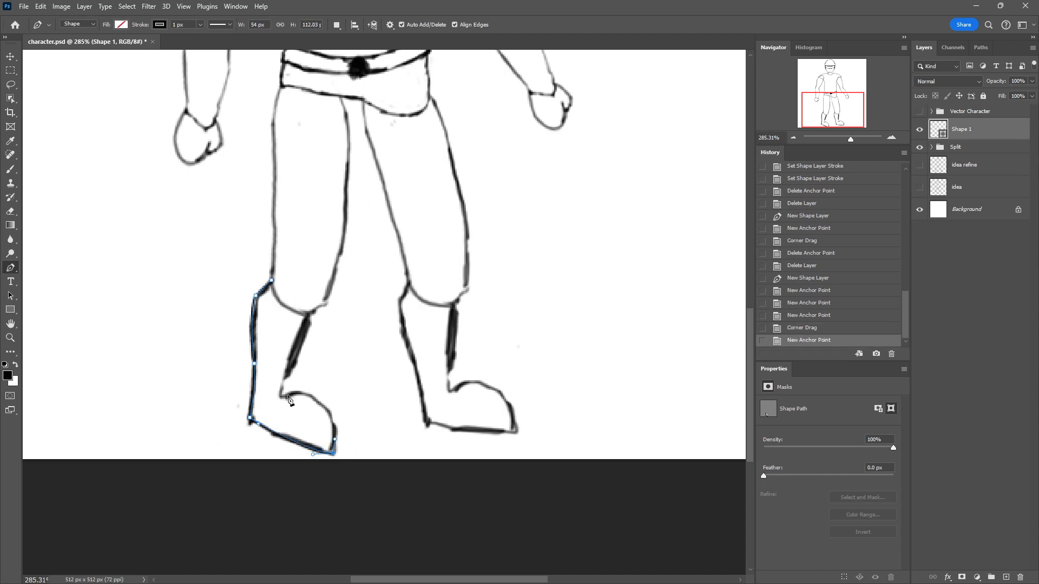
mouse_move(289, 398)
mouse_down()
mouse_move(248, 413)
mouse_move(230, 399)
mouse_move(238, 406)
mouse_move(295, 387)
mouse_move(209, 412)
mouse_move(290, 382)
mouse_up()
key(ctrl+z)
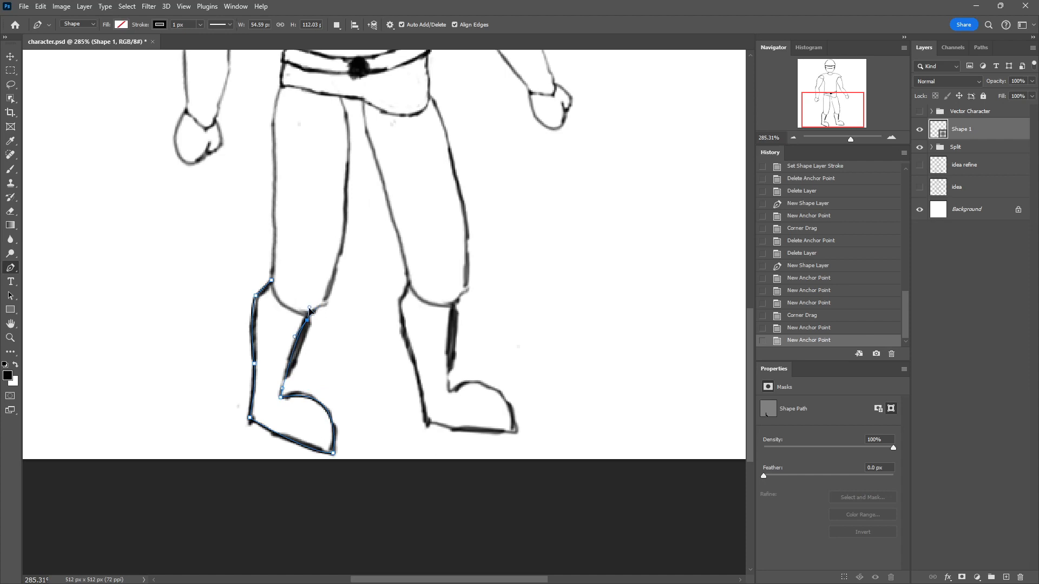
Close the boot outline along the curved knee line, making a shape about 55 px wide and 112 px tall.
click(309, 309)
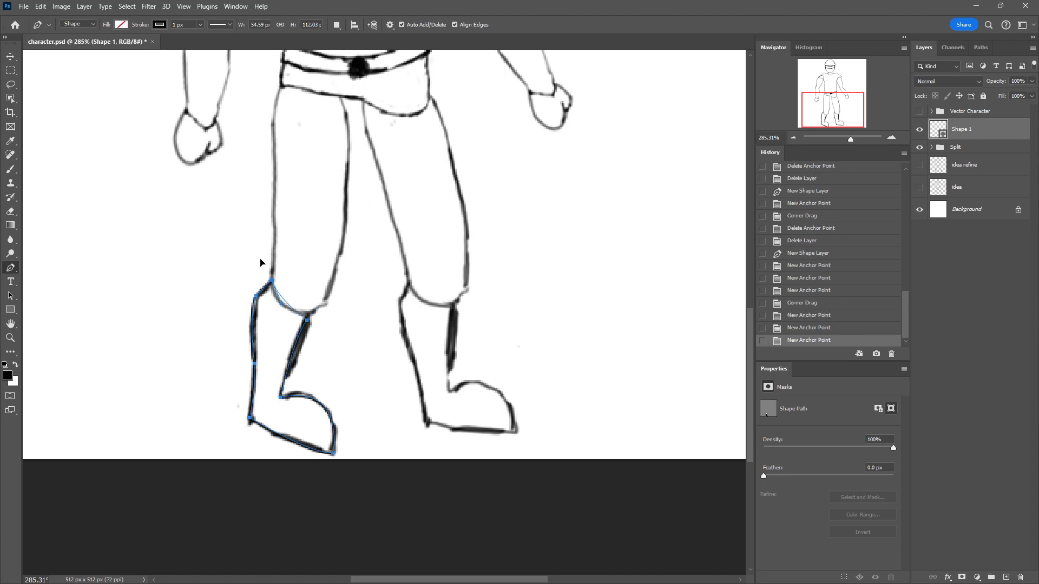
click(272, 281)
key(ctrl+z)
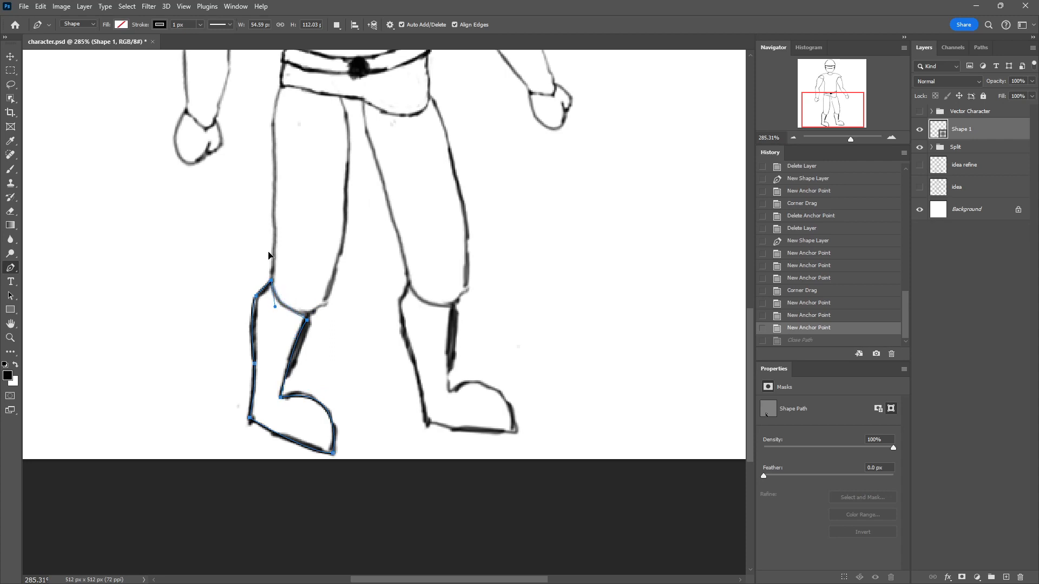
click(272, 282)
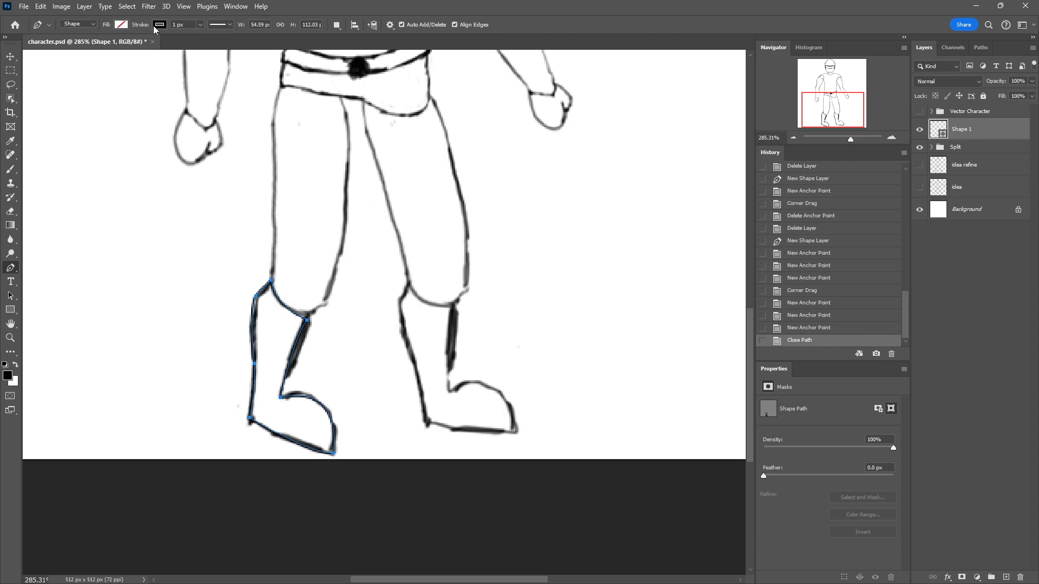
Fill the closed boot shape with black.
click(123, 27)
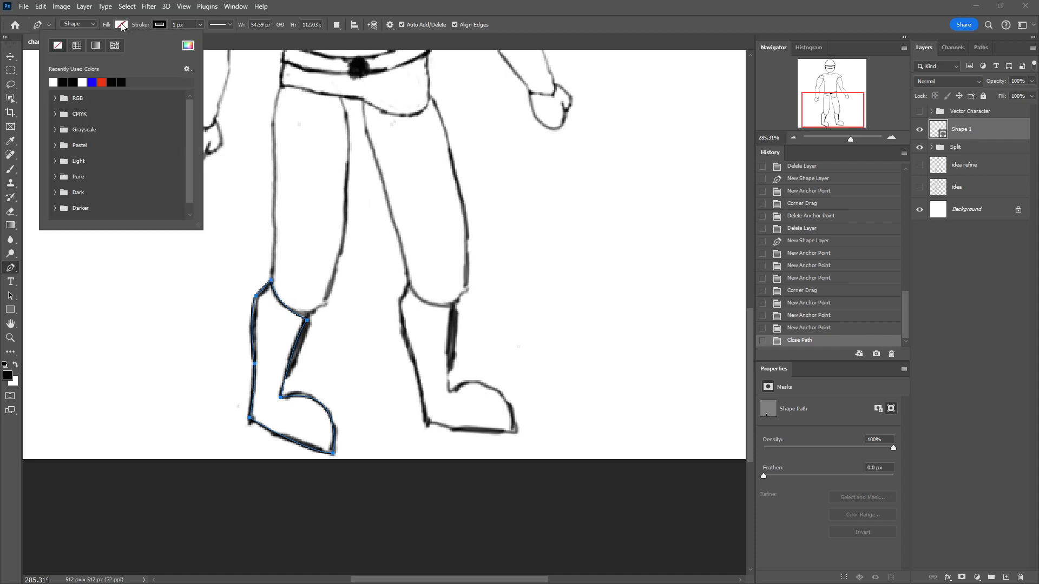
click(77, 81)
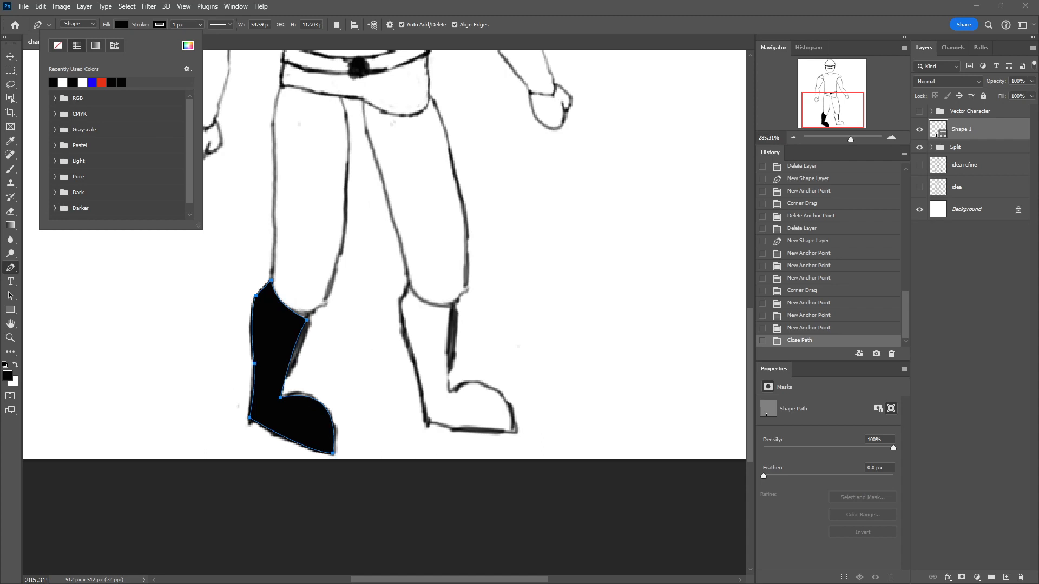
click(69, 364)
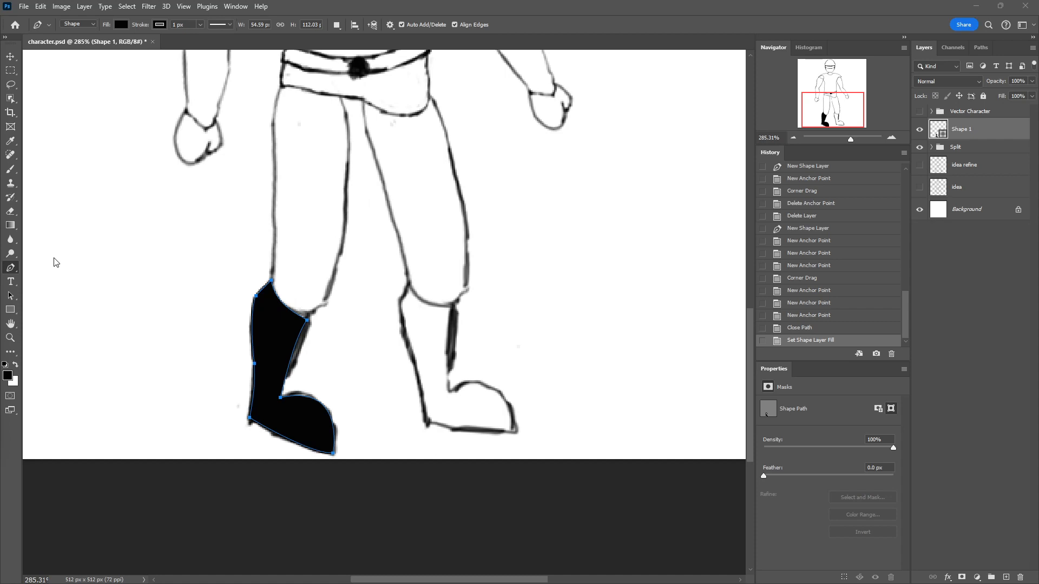
click(189, 303)
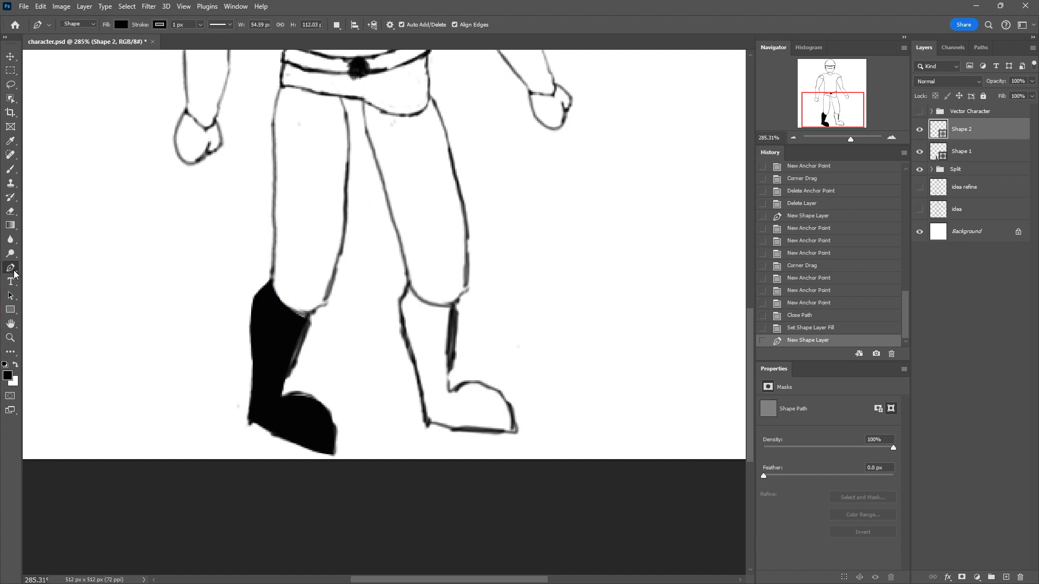
right_click(13, 270)
click(60, 268)
click(1018, 574)
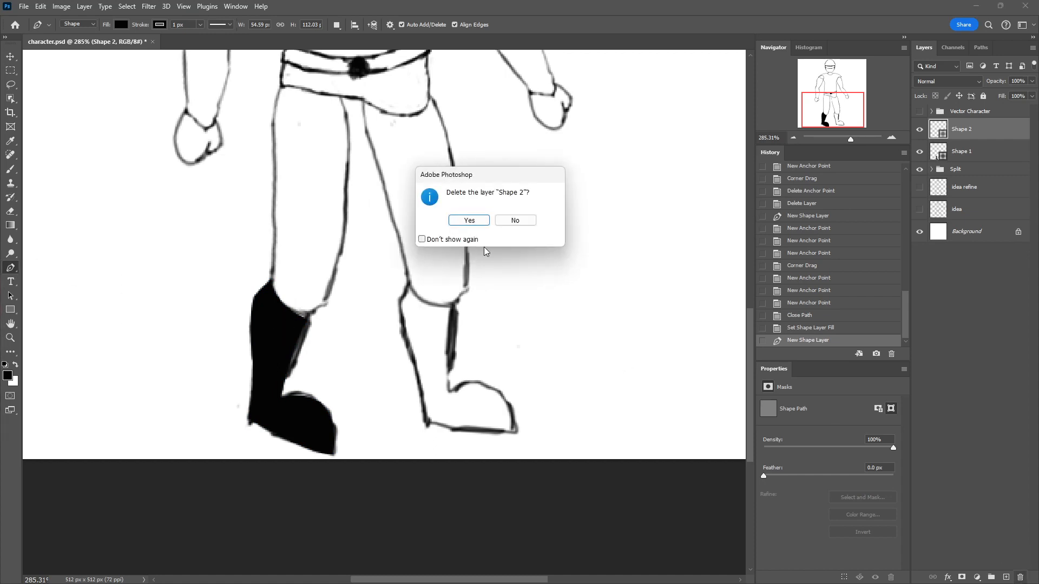
click(468, 220)
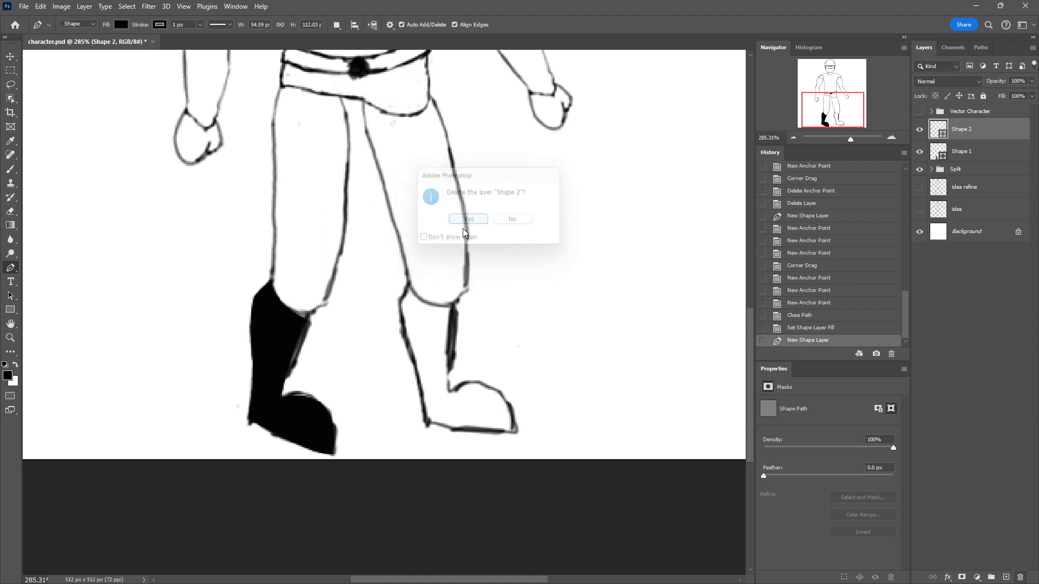
Set the boot shape's fill to none and check its stroke colour.
click(120, 24)
click(53, 47)
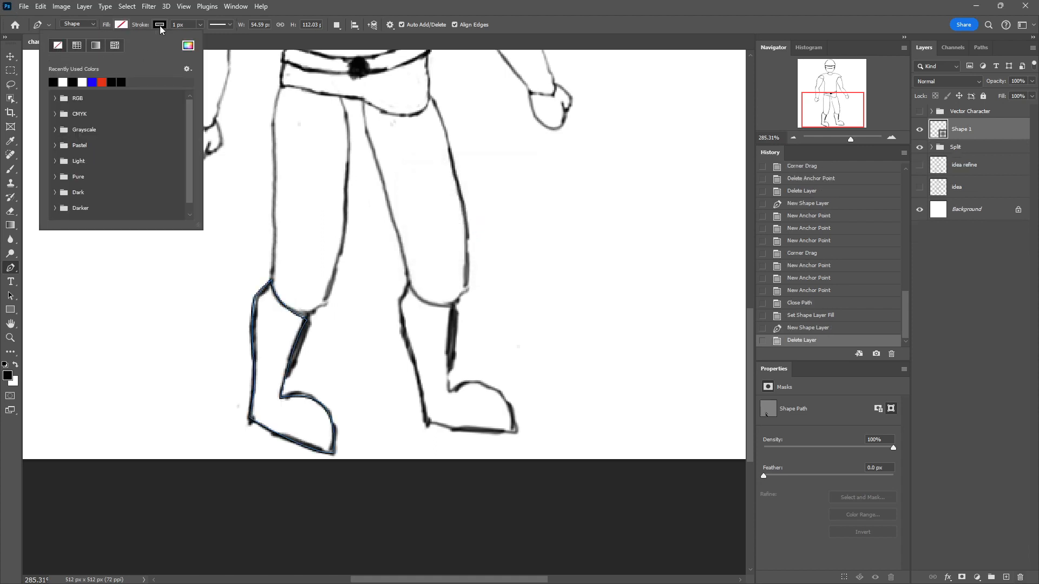
click(158, 29)
click(159, 31)
Fill the boot shape with black again and deselect its path.
click(120, 25)
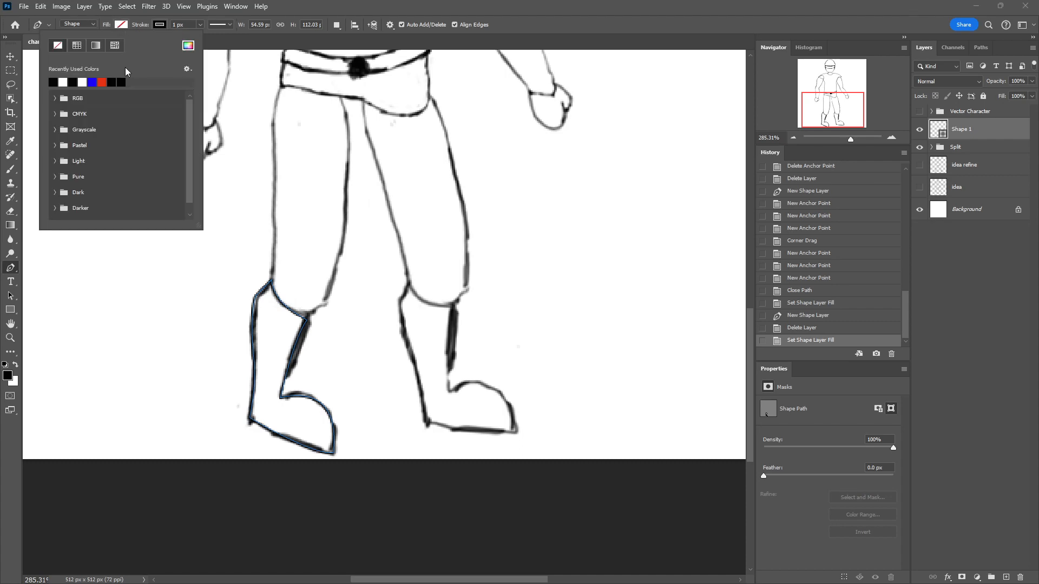
click(53, 81)
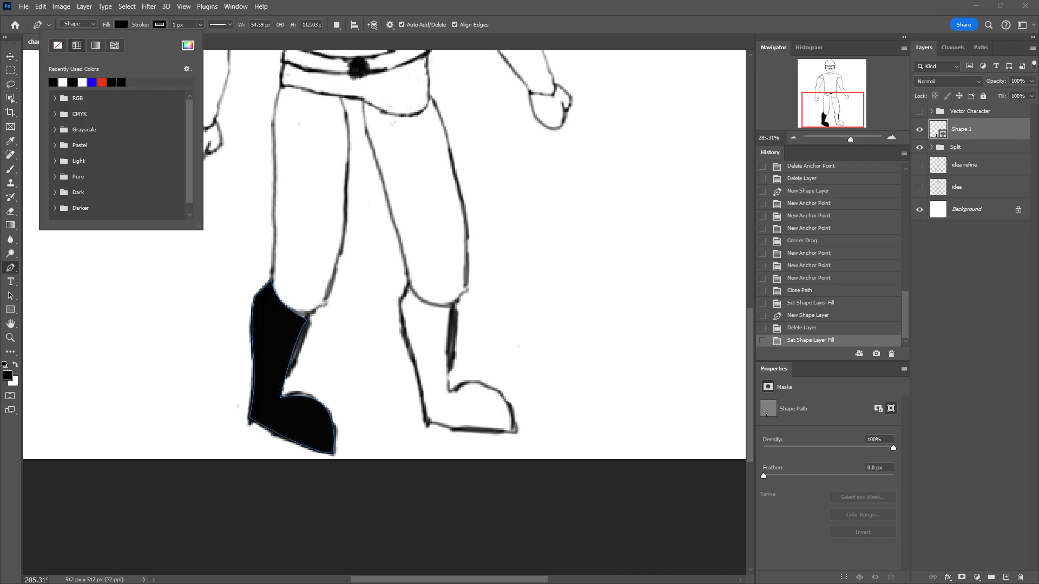
key(Return)
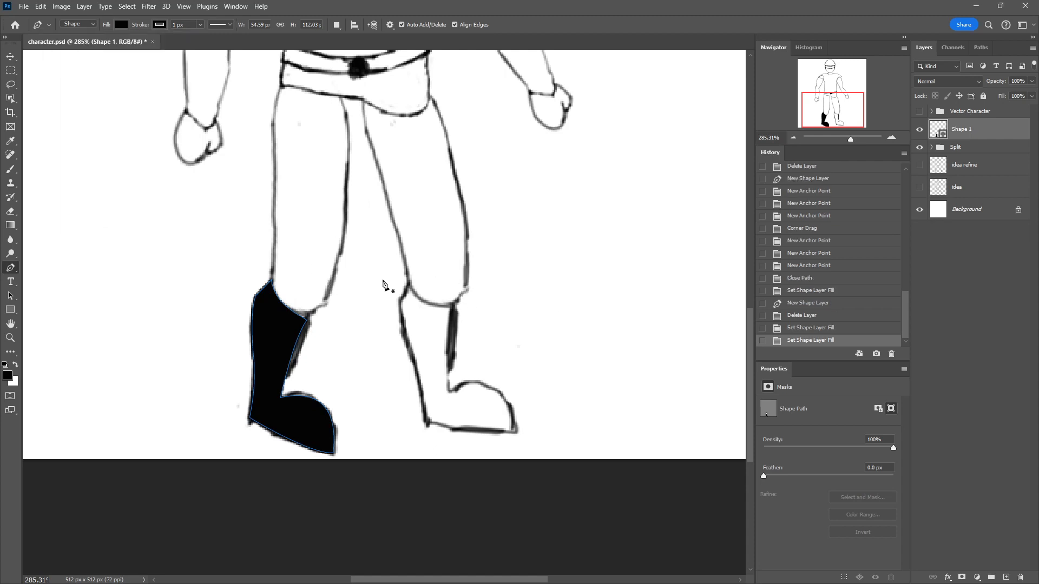
key(Return)
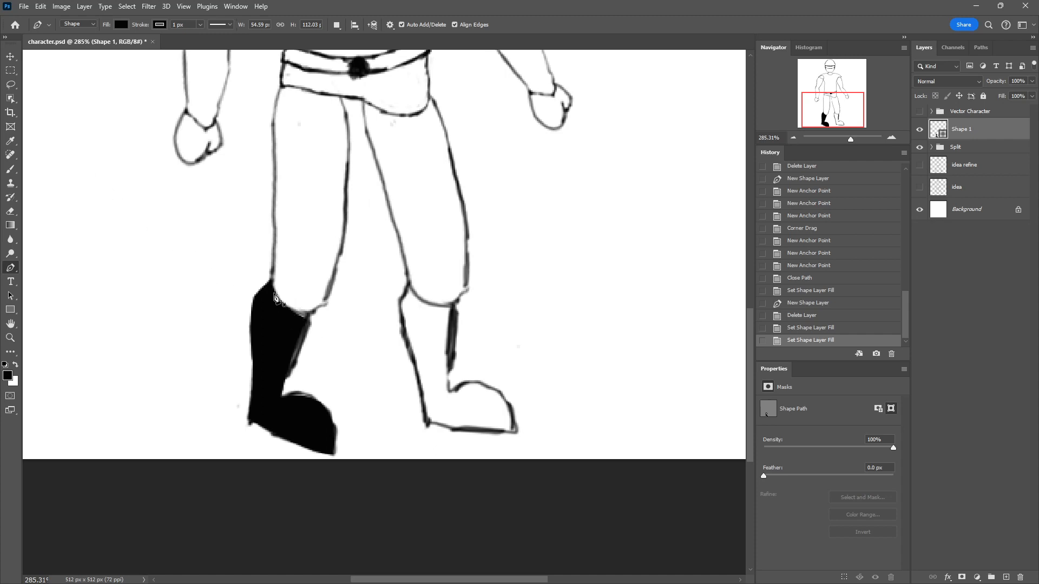
Draw a closed strip about 16 px wide and 90 px tall along the boot's back edge from knee to heel as a new shape layer.
click(274, 295)
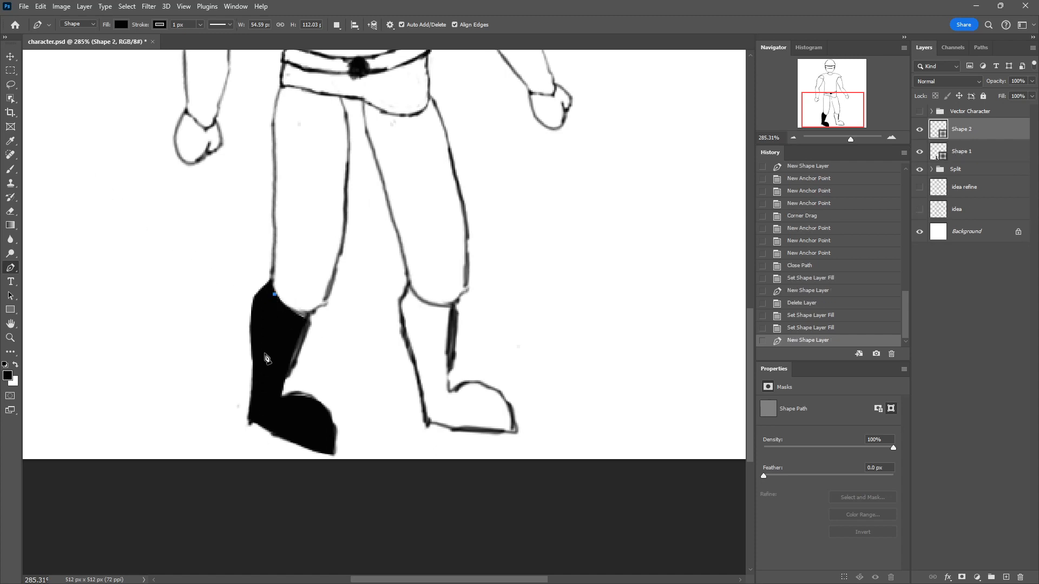
mouse_move(263, 342)
mouse_down()
mouse_move(262, 382)
mouse_move(262, 356)
mouse_up()
mouse_move(260, 414)
mouse_down()
mouse_move(268, 433)
mouse_move(261, 418)
mouse_move(264, 431)
mouse_move(250, 425)
mouse_move(247, 434)
mouse_move(251, 409)
mouse_up()
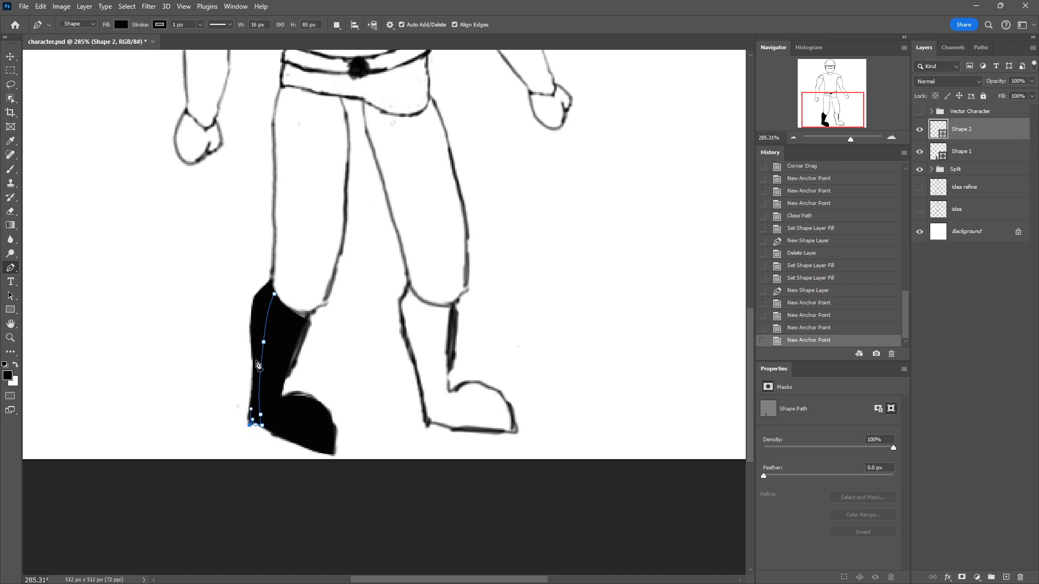
drag(256, 358, 253, 343)
drag(253, 296, 278, 309)
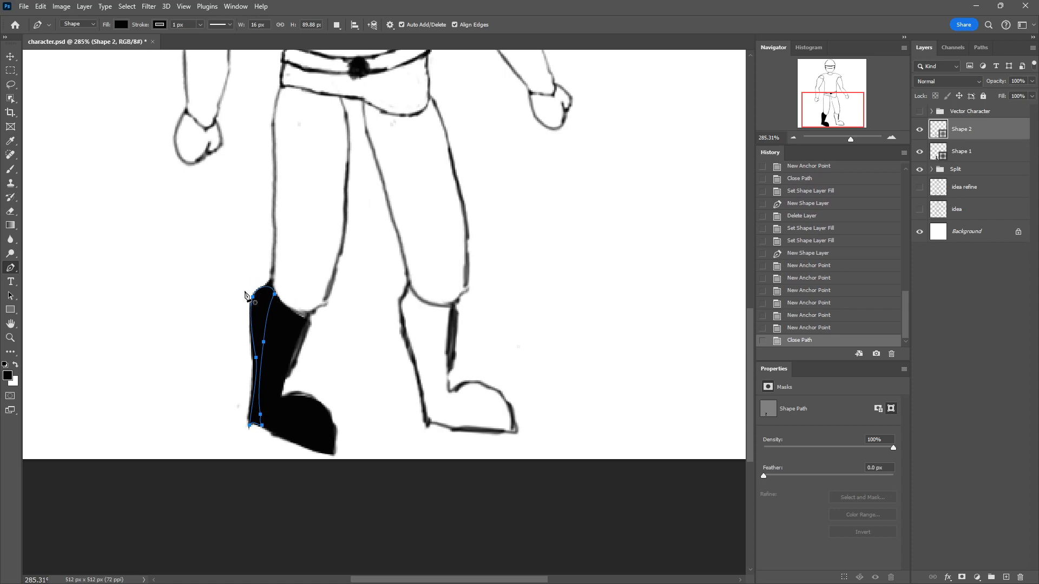
Reshape the strip's upper back edge with the Direct Selection Tool so its anchor points and handles follow the boot's outline.
click(10, 298)
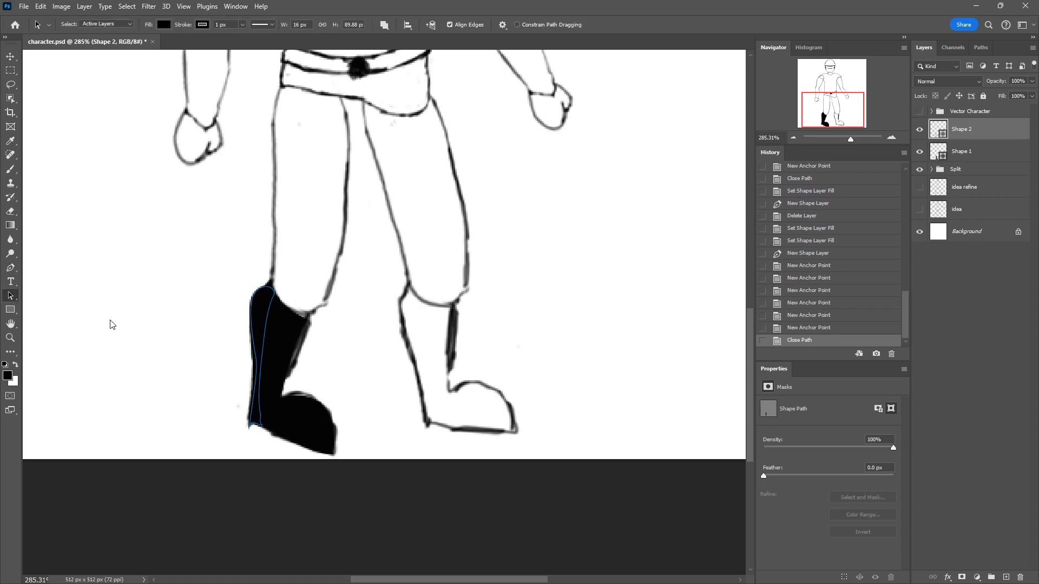
click(10, 296)
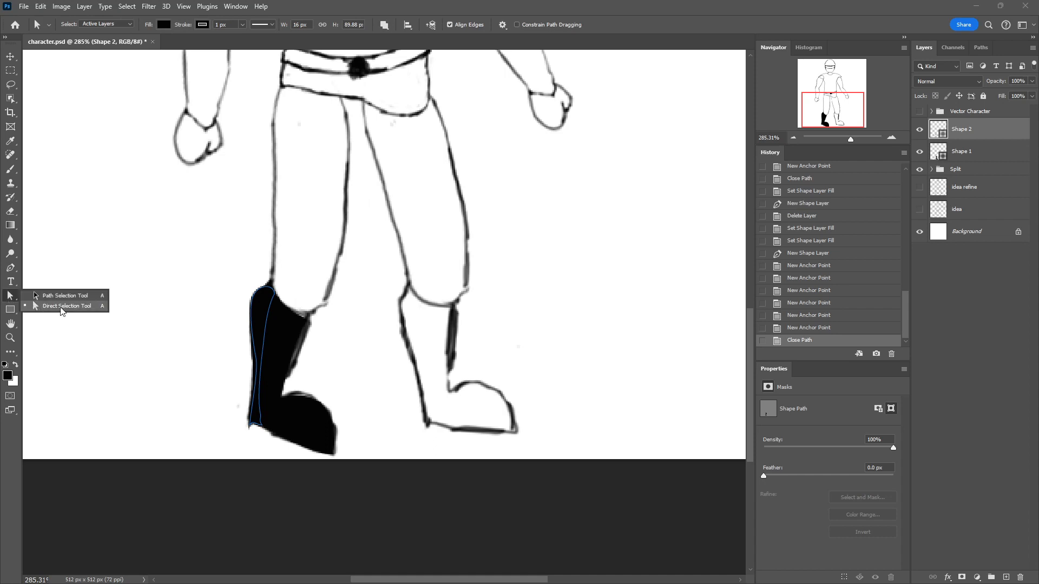
click(250, 300)
click(250, 301)
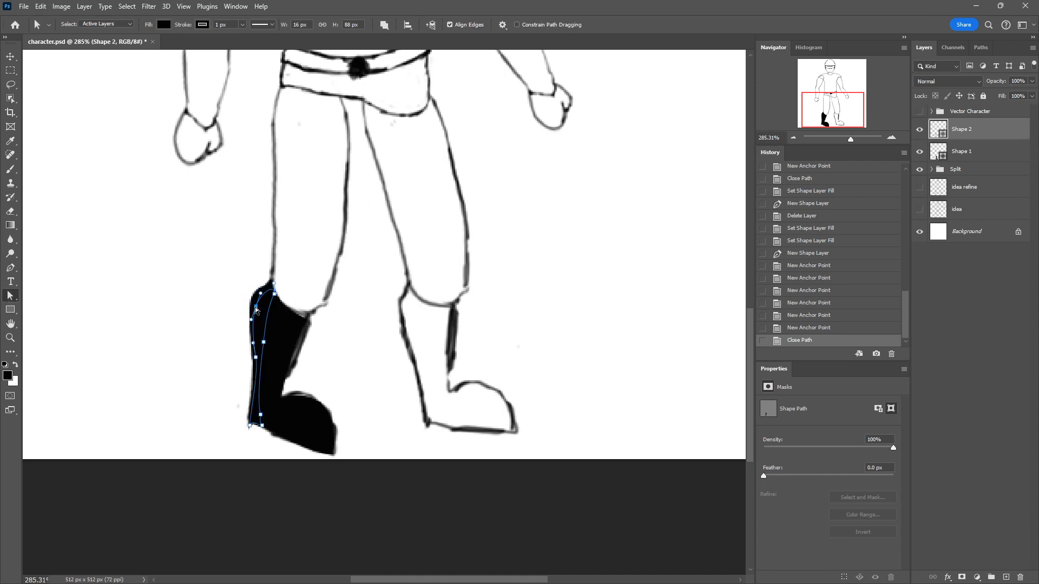
drag(255, 307, 256, 306)
drag(261, 293, 260, 283)
drag(253, 320, 254, 321)
drag(255, 357, 255, 336)
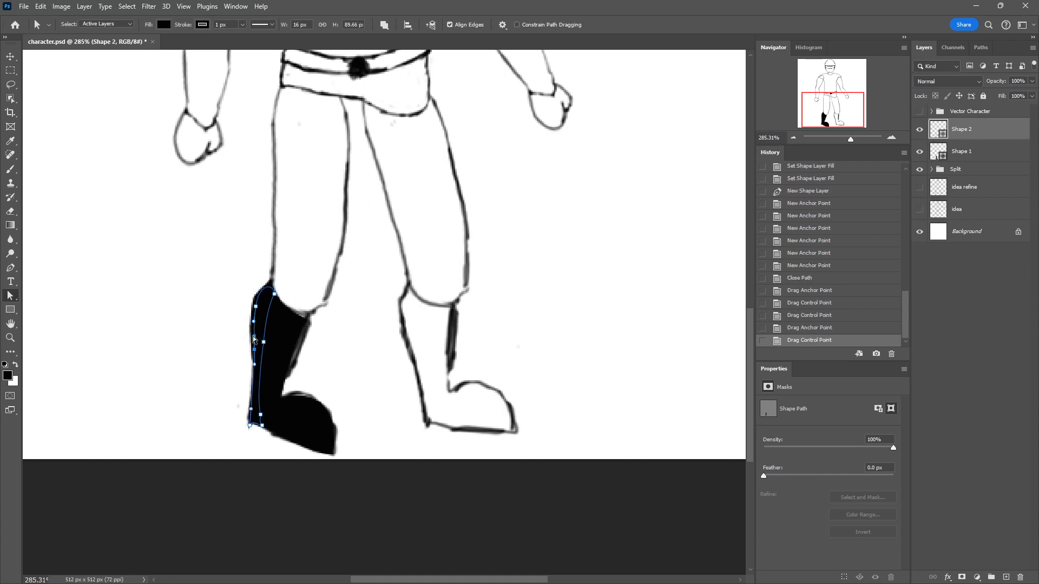
Fill the strip with a linear black-to-white gradient at a 168° angle.
click(164, 24)
click(95, 83)
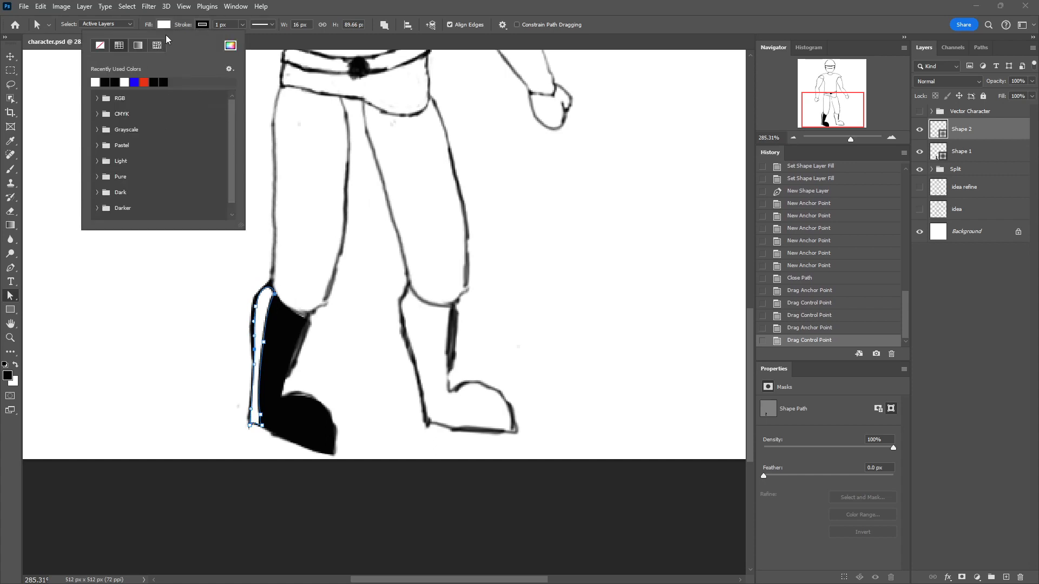
click(138, 46)
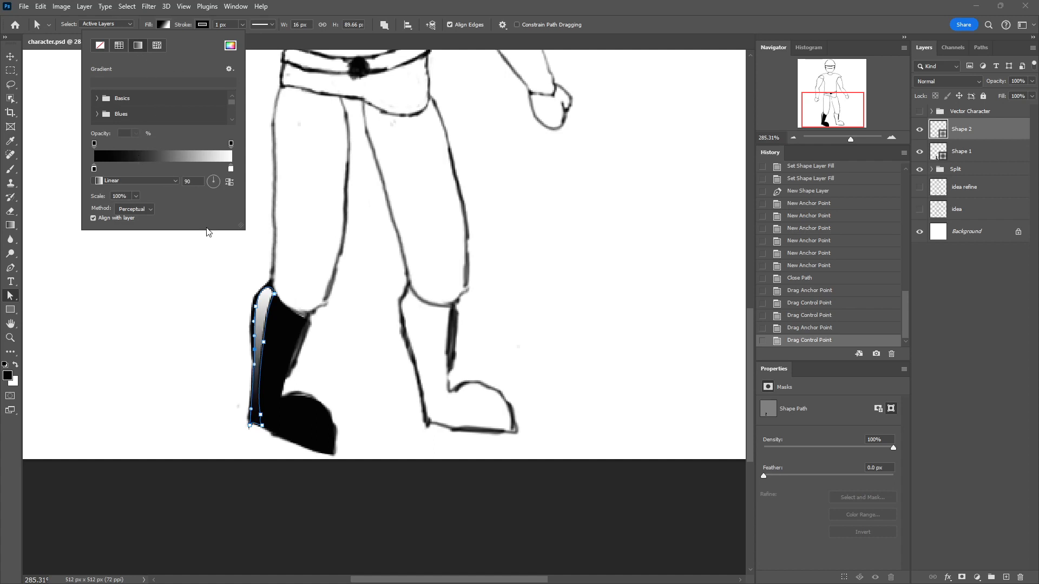
drag(217, 184, 217, 184)
click(207, 170)
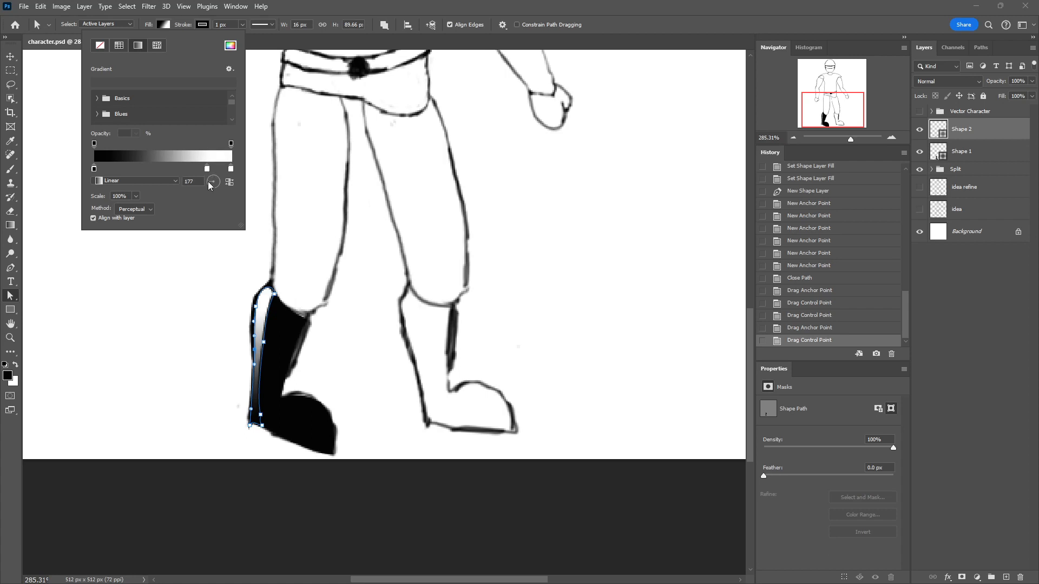
drag(208, 182, 209, 185)
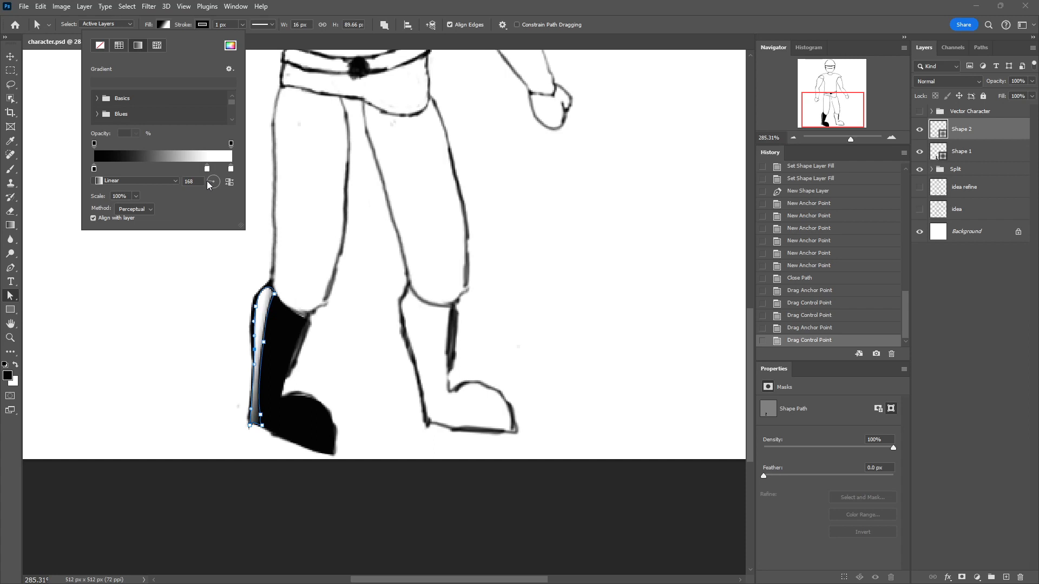
Lower the opacity of the strip gradient's white end and set its black end to 36% opacity.
click(231, 143)
click(136, 133)
drag(140, 151, 139, 186)
click(187, 205)
click(97, 146)
click(94, 143)
click(136, 133)
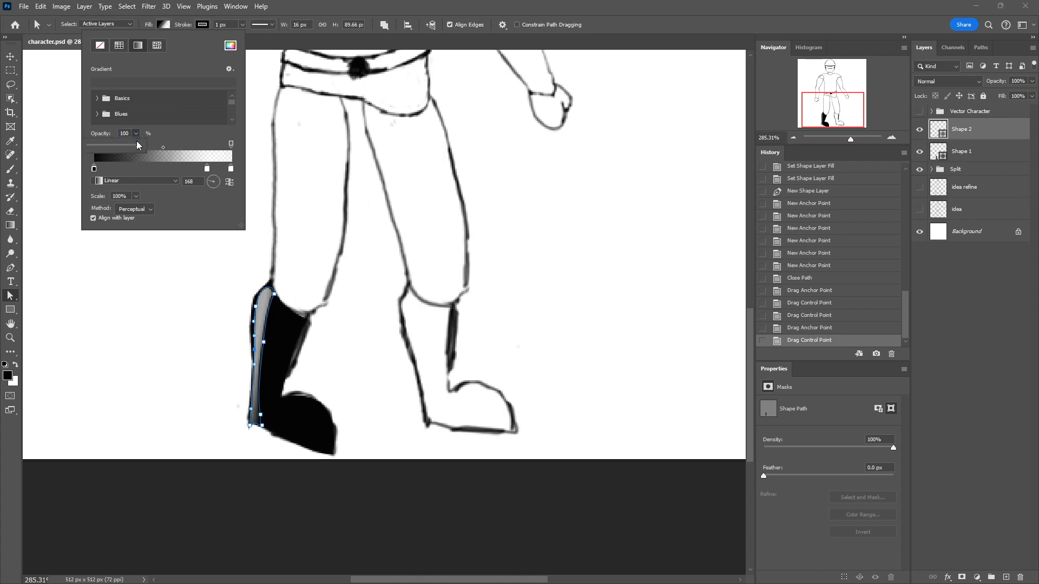
drag(139, 147, 113, 151)
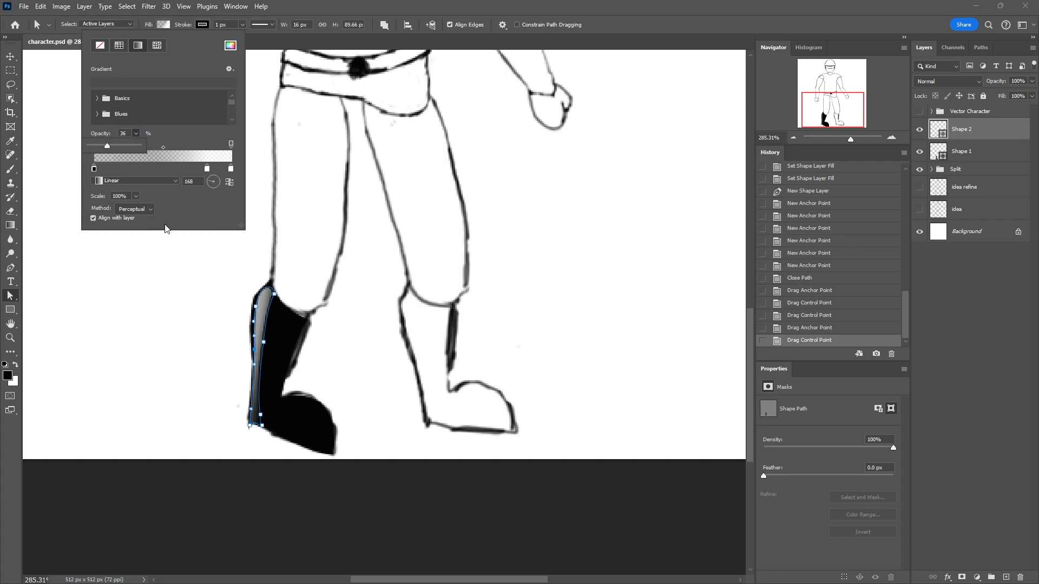
Remove the strip's stroke and switch to the Move Tool to see the shape without its path.
click(189, 26)
click(202, 25)
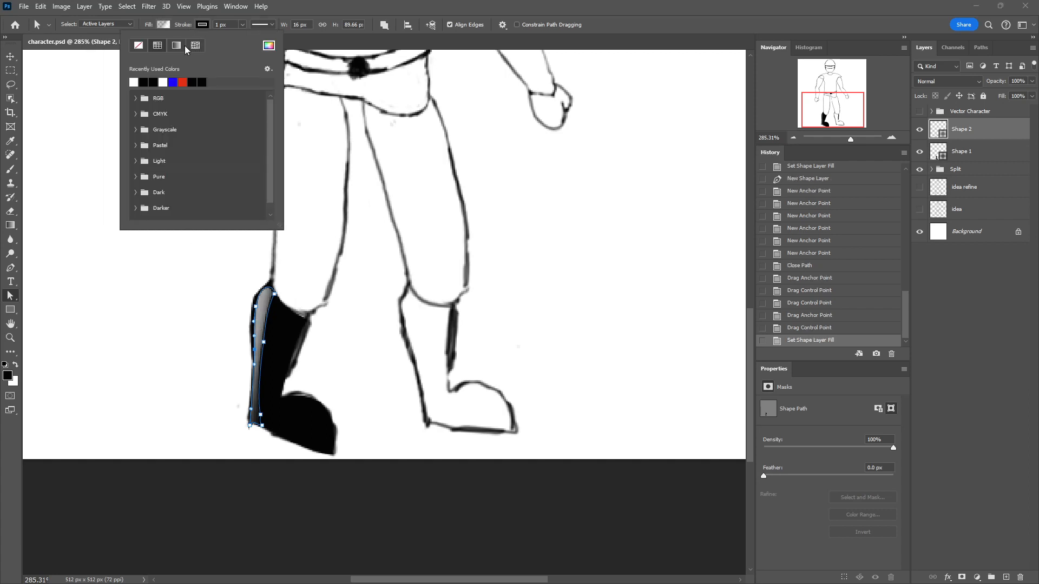
click(139, 44)
click(254, 355)
key(v)
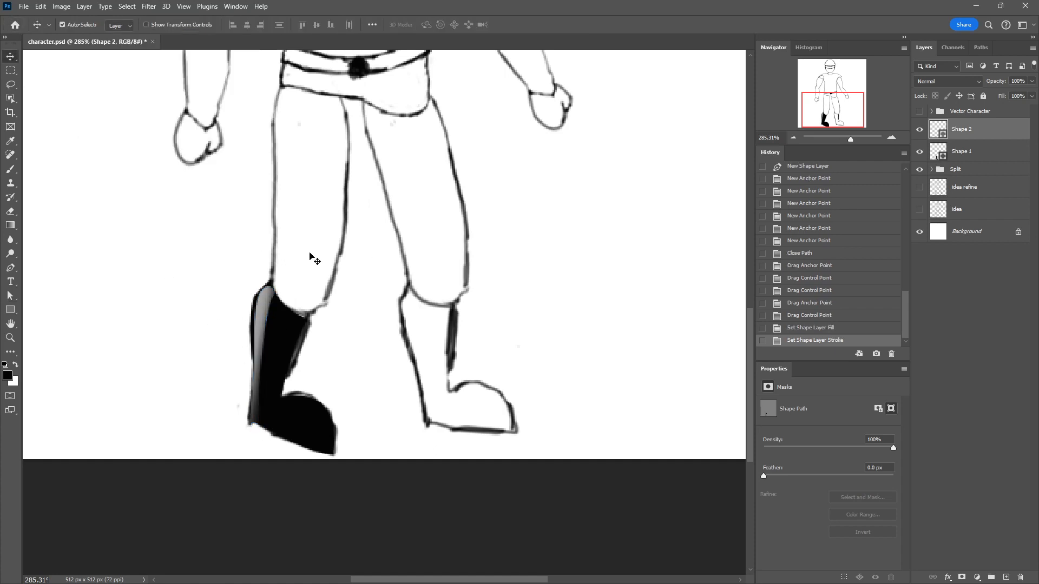
Delete the Shape 1 and Shape 2 layers together.
scroll(324, 267, down, 3)
scroll(297, 227, up, 1)
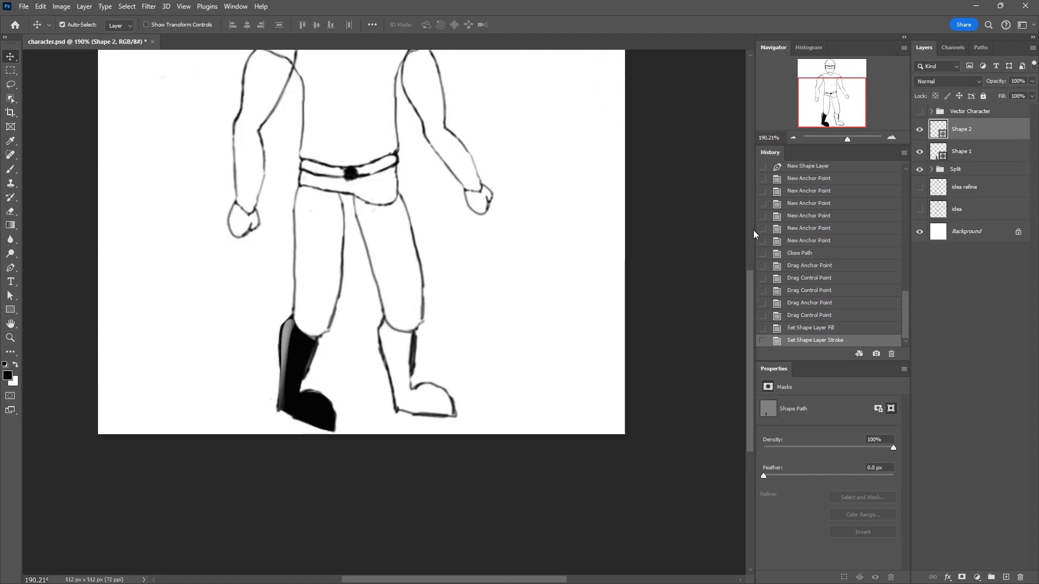
shift+click(991, 158)
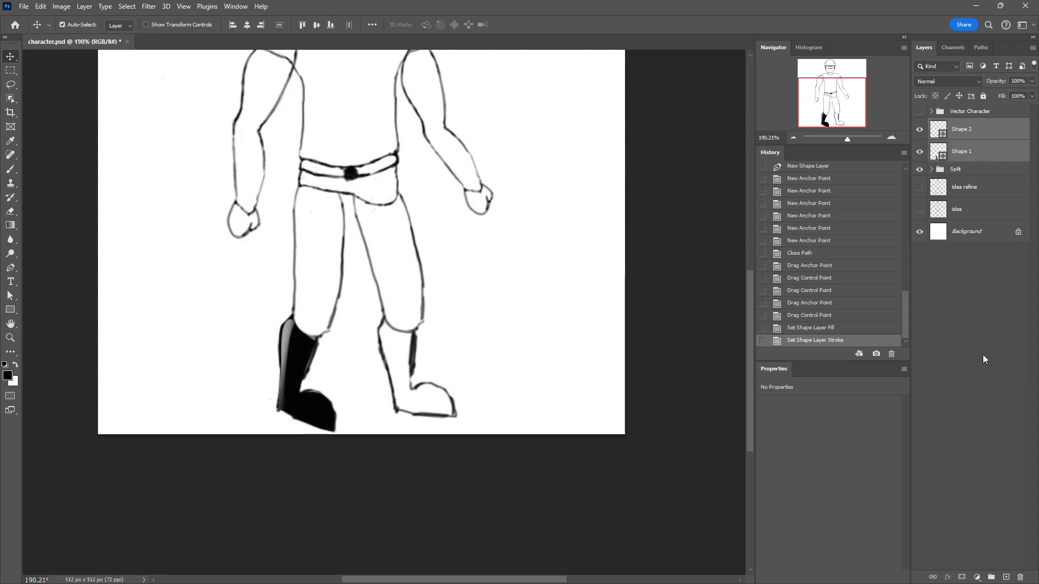
click(1021, 578)
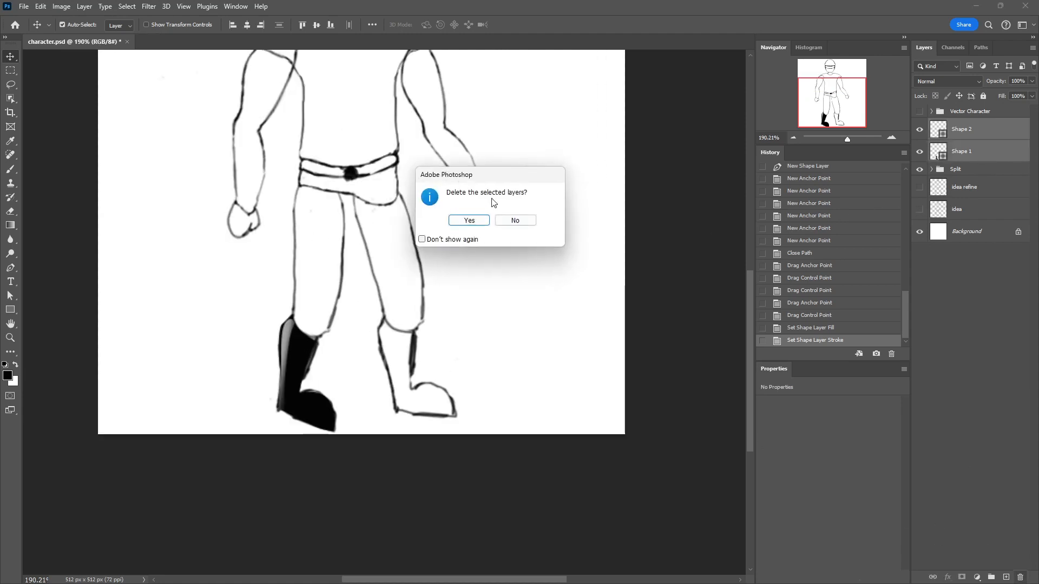
click(469, 220)
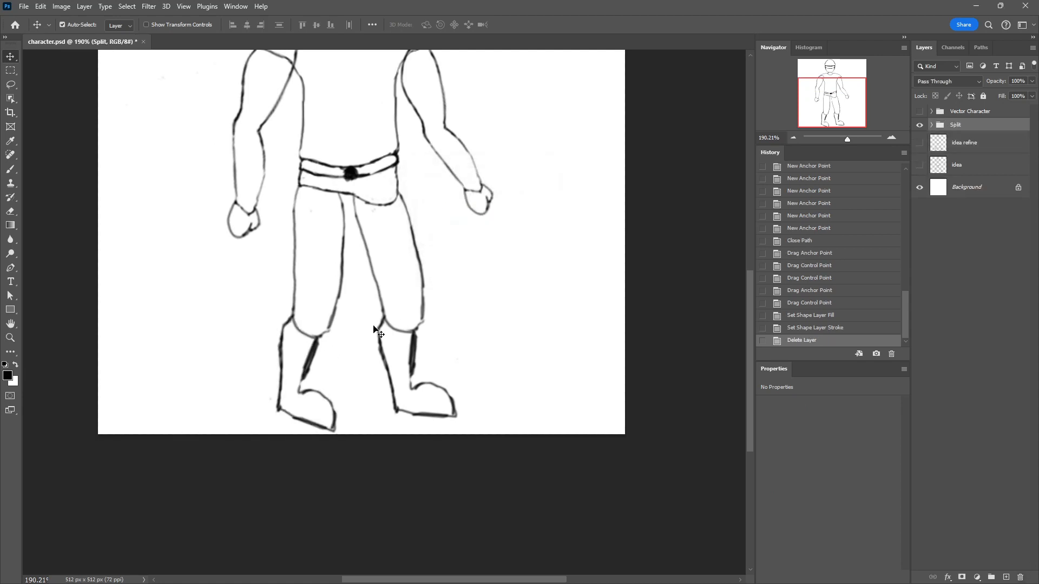
Hide the Split sketch group, show the finished Vector Character group in its place and expand it.
scroll(478, 285, down, 3)
scroll(464, 278, up, 3)
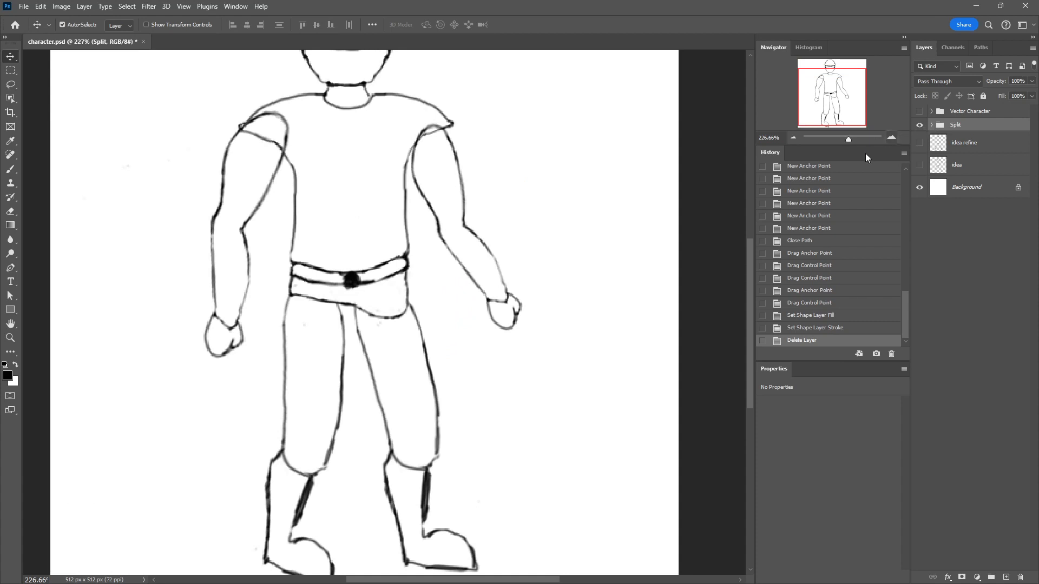
click(919, 125)
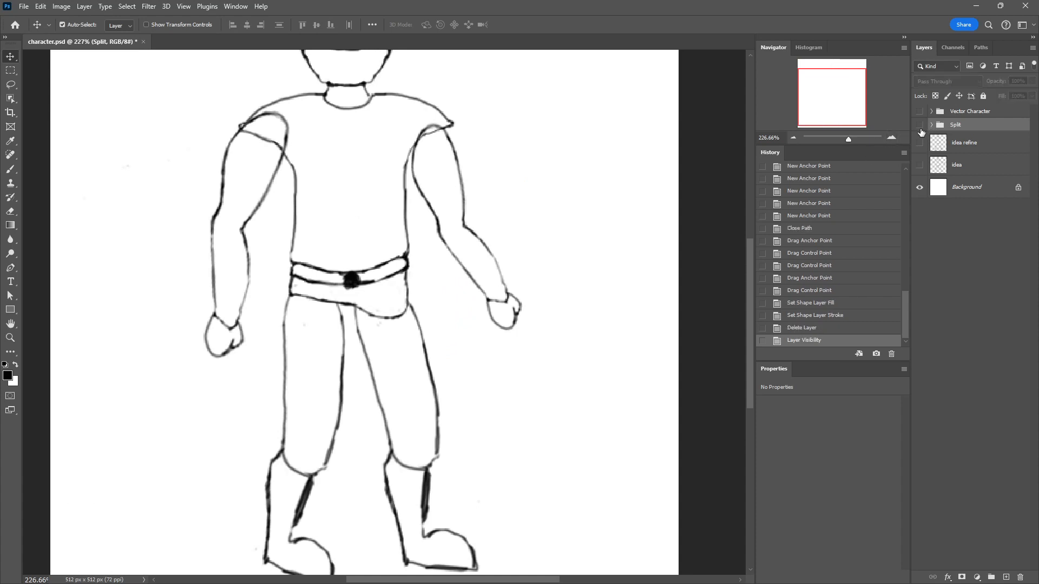
click(919, 112)
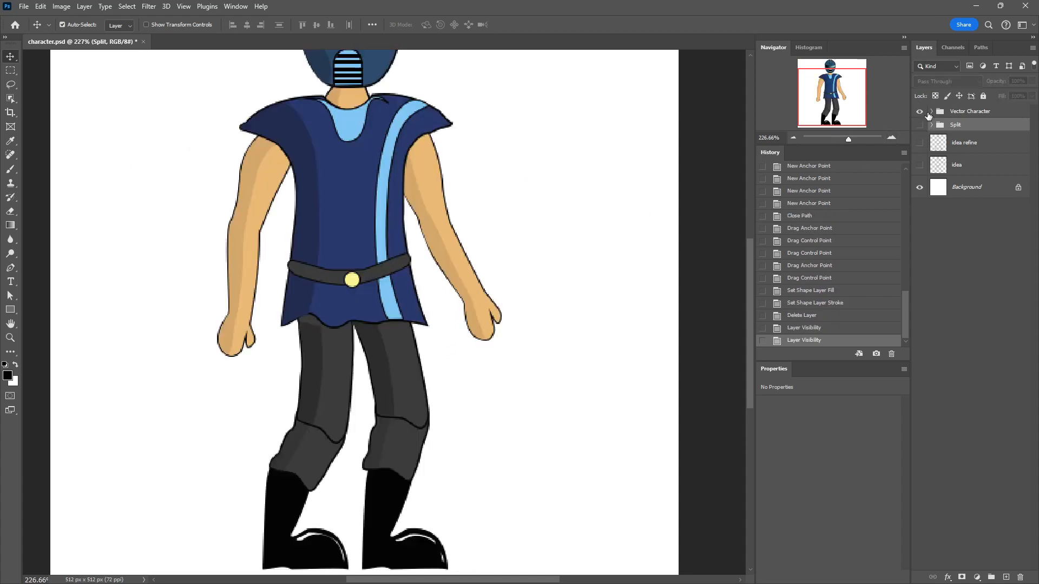
click(931, 111)
scroll(475, 251, down, 3)
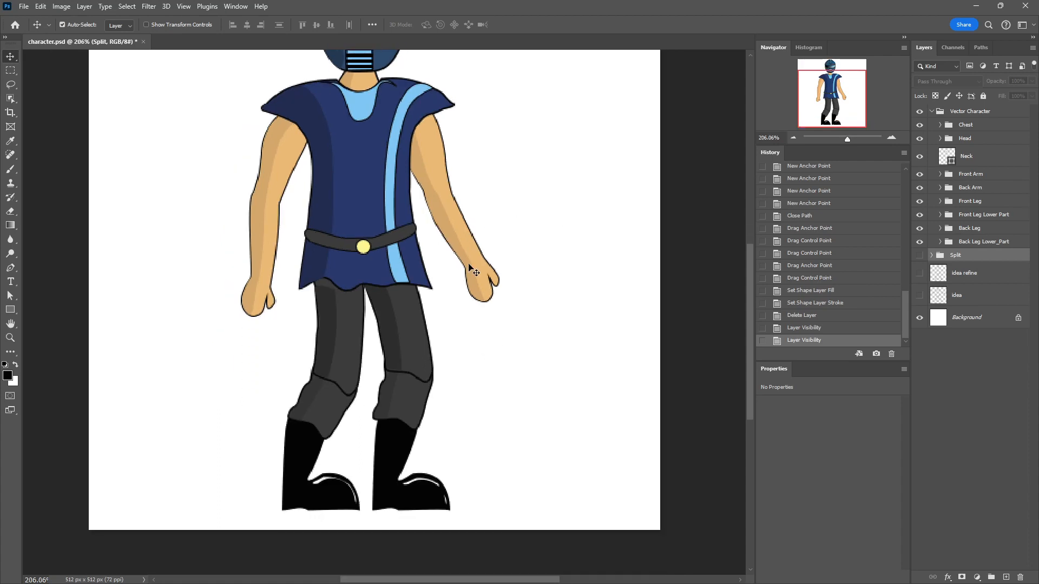
scroll(461, 263, down, 3)
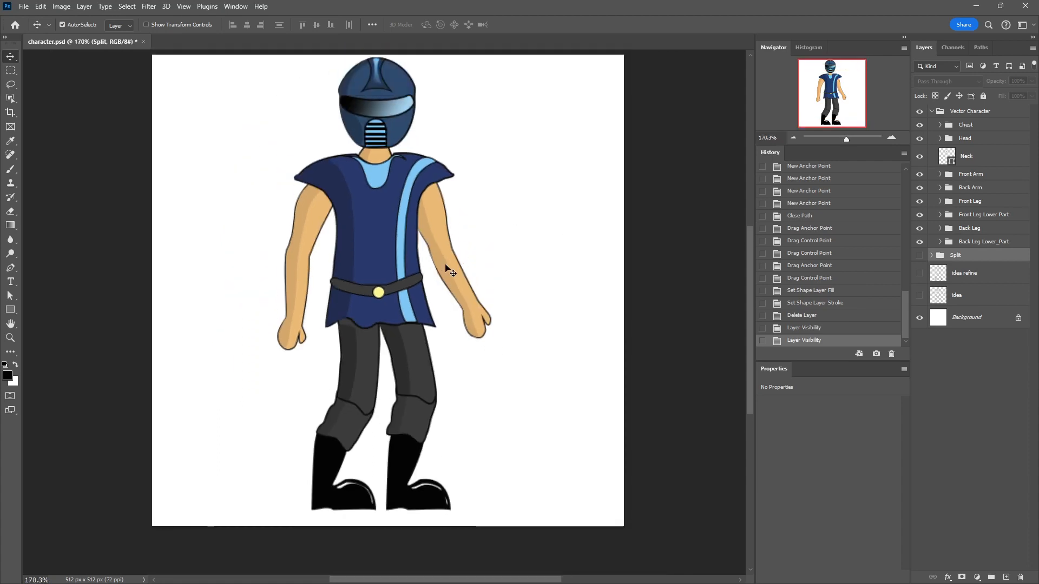
scroll(447, 267, down, 2)
scroll(448, 267, up, 4)
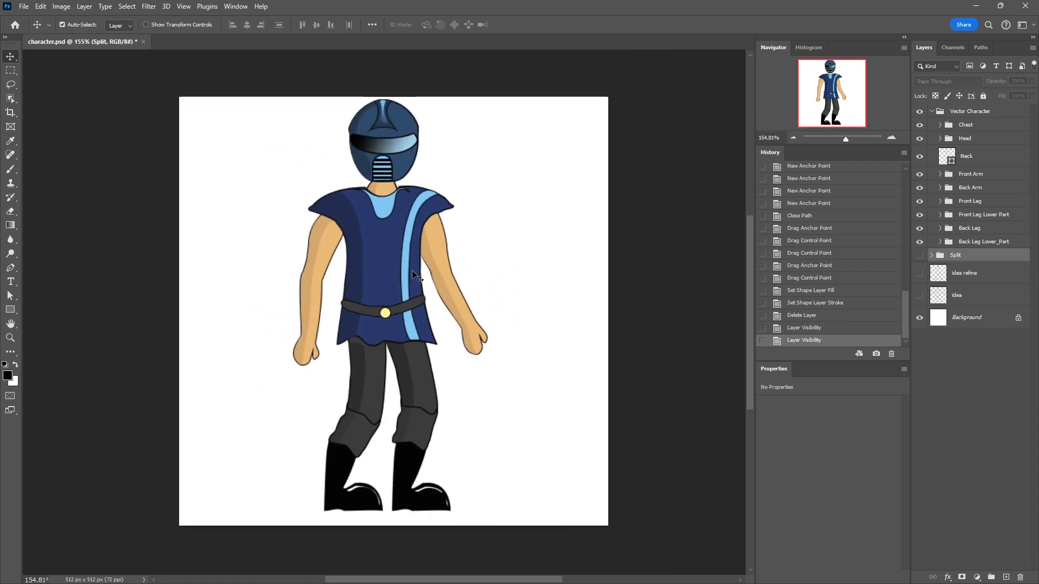
scroll(469, 265, down, 3)
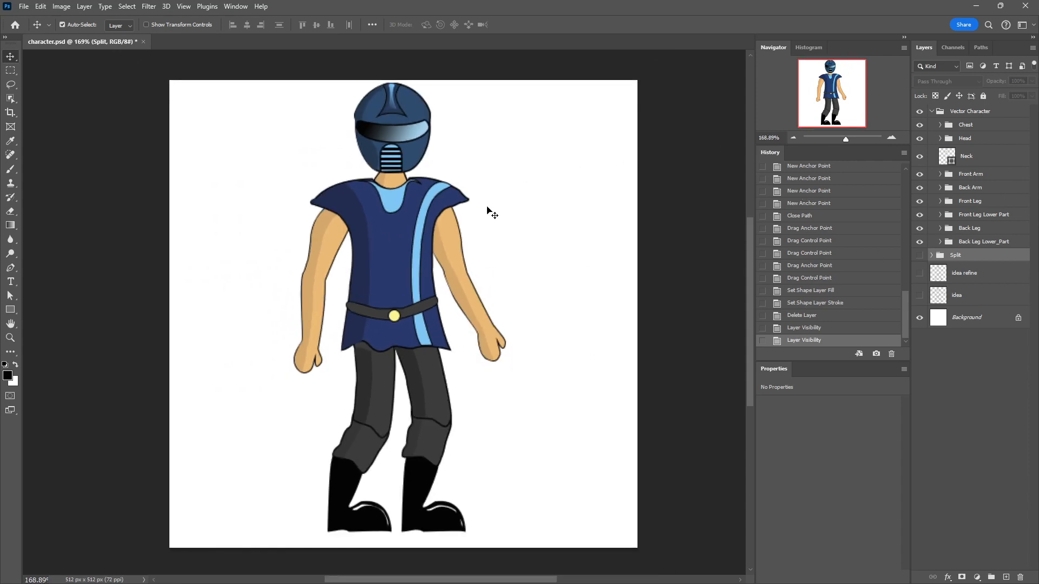
Set up a new 512 × 512 px document at 72 pixels/inch, but close the dialog without creating it.
click(23, 7)
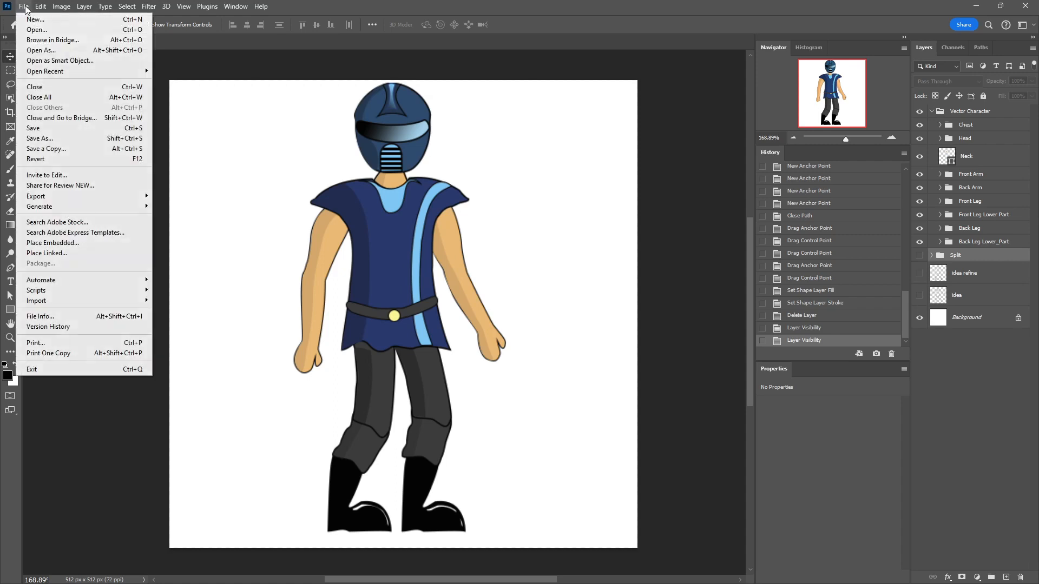
click(36, 21)
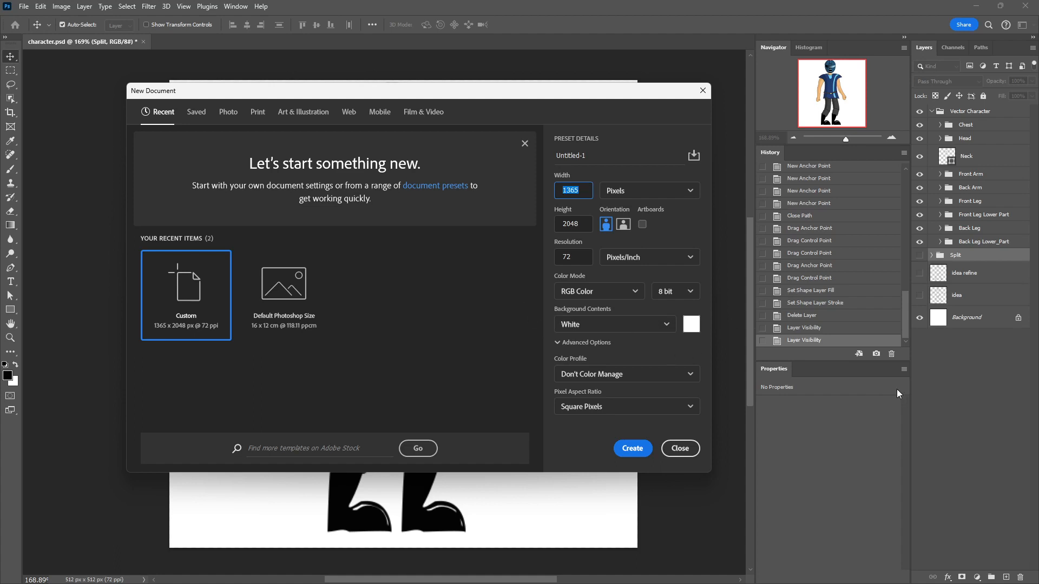
text(512)
key(Tab)
text(51)
key(Tab)
click(641, 258)
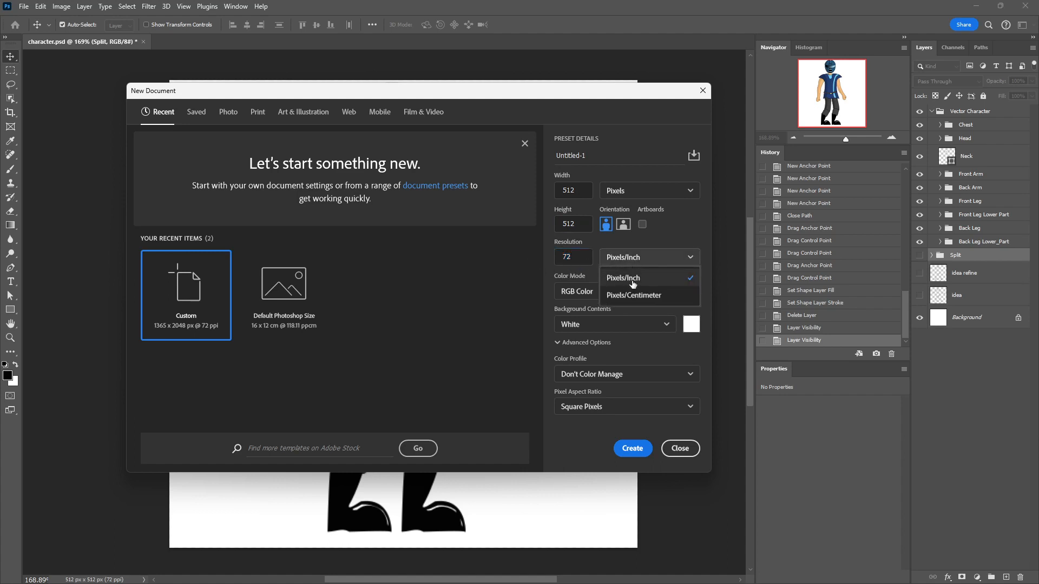
click(632, 281)
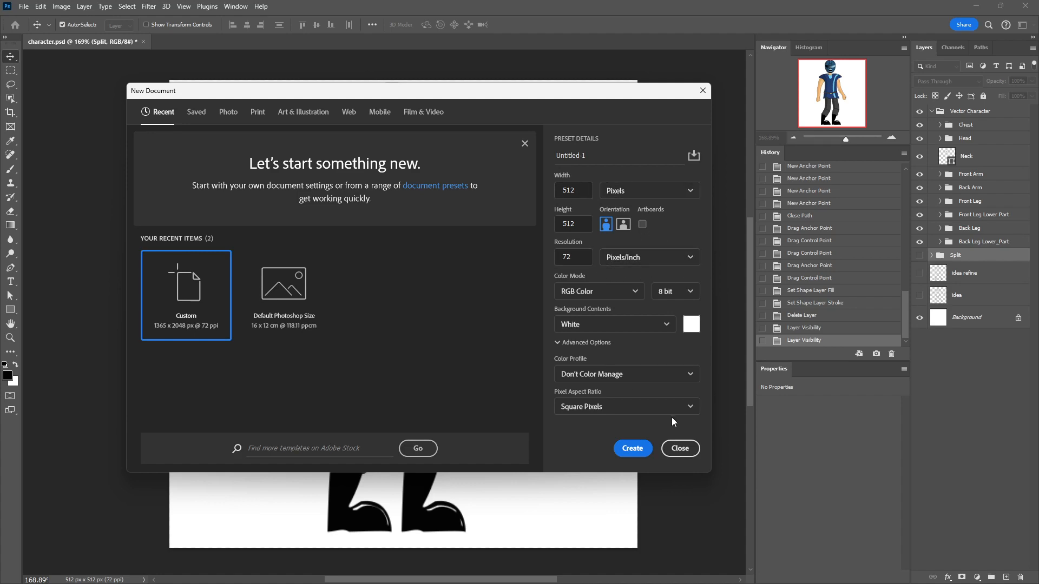
click(680, 448)
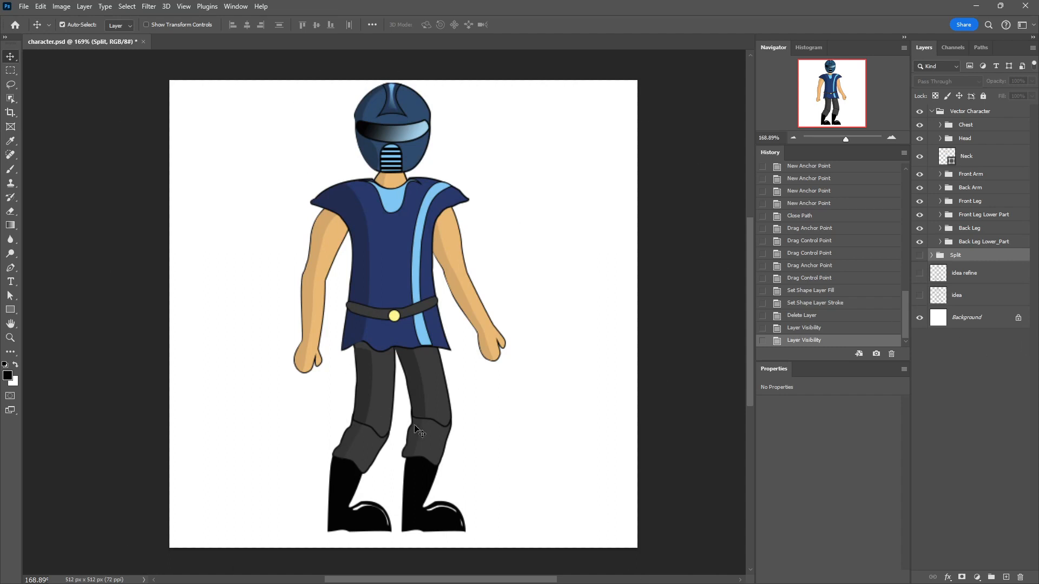
Hide and reshow the back and front leg groups, upper and lower parts, one at a time to check their contents.
click(944, 245)
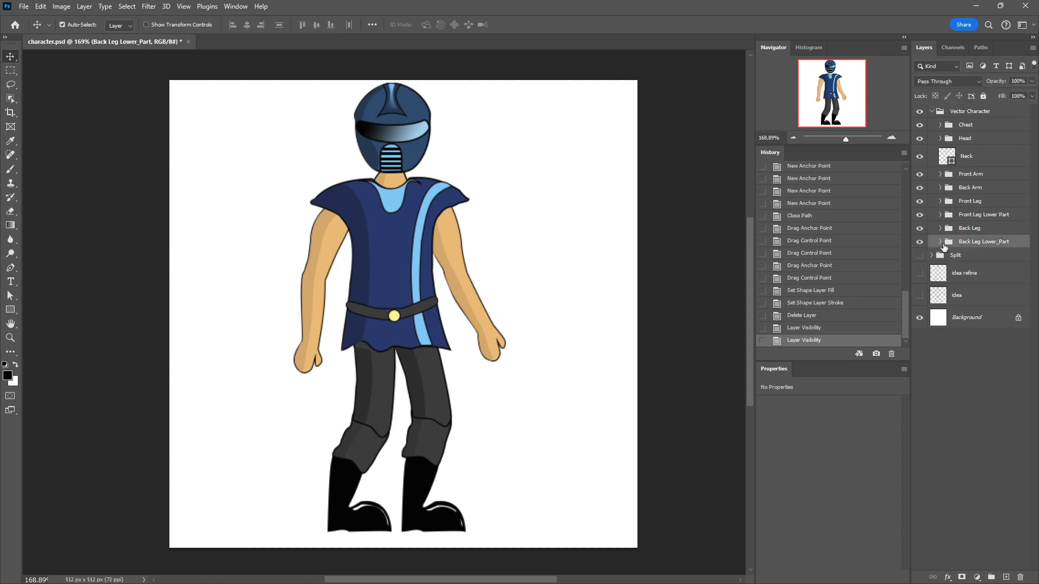
click(940, 243)
click(940, 243)
click(918, 244)
click(919, 242)
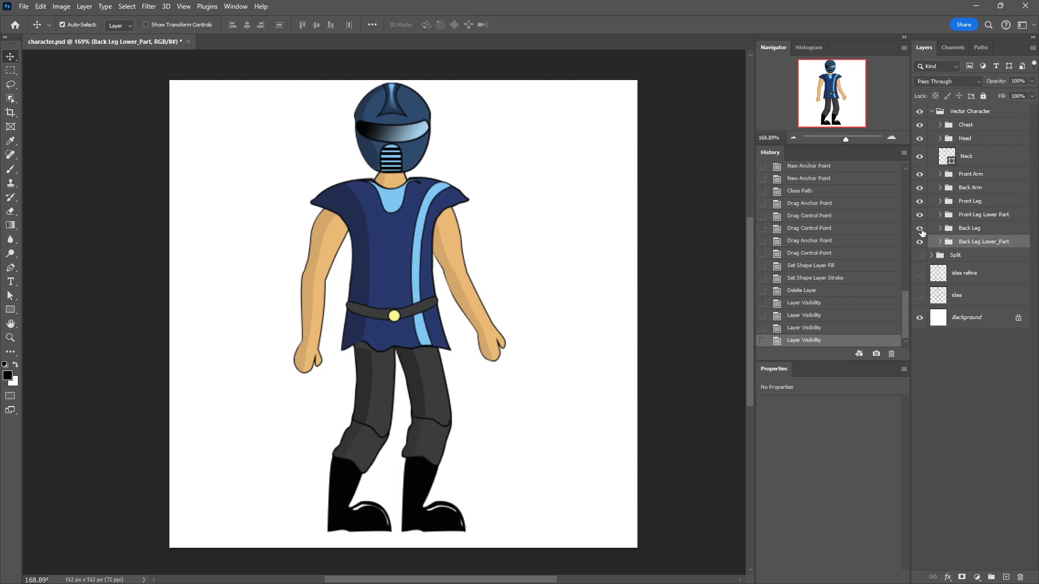
click(921, 231)
click(921, 230)
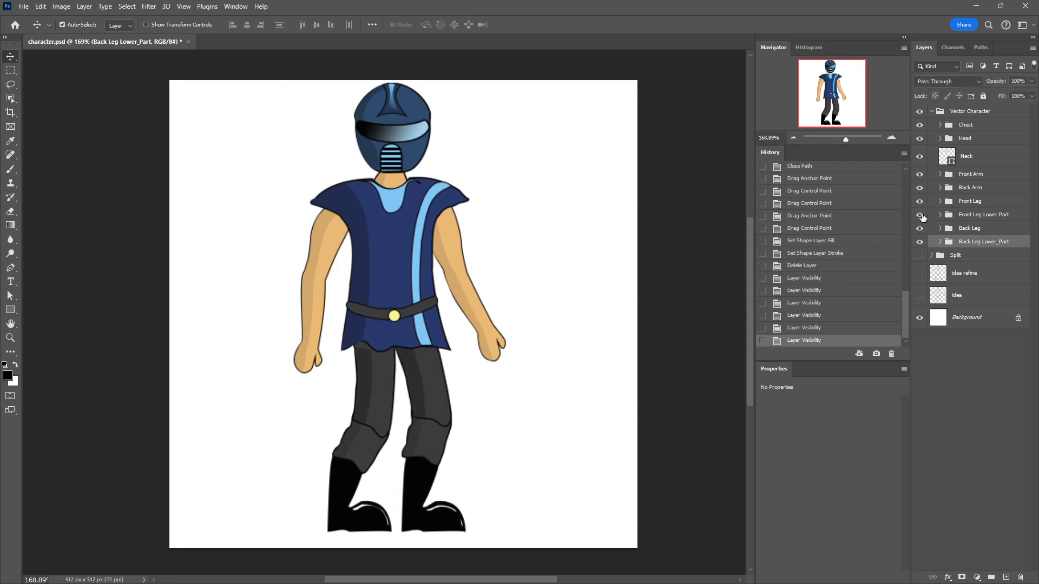
click(921, 217)
click(921, 217)
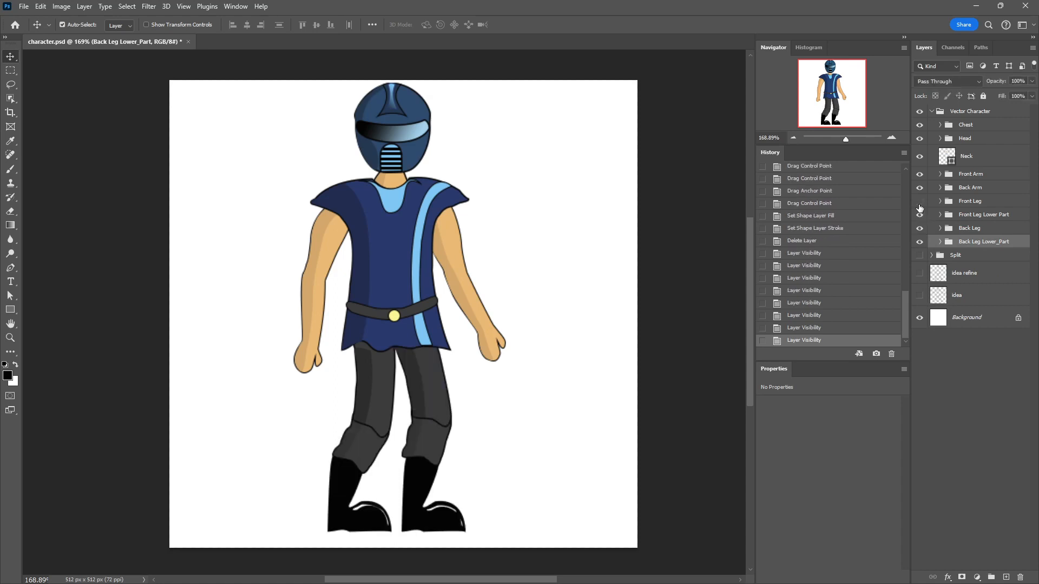
click(920, 208)
click(919, 208)
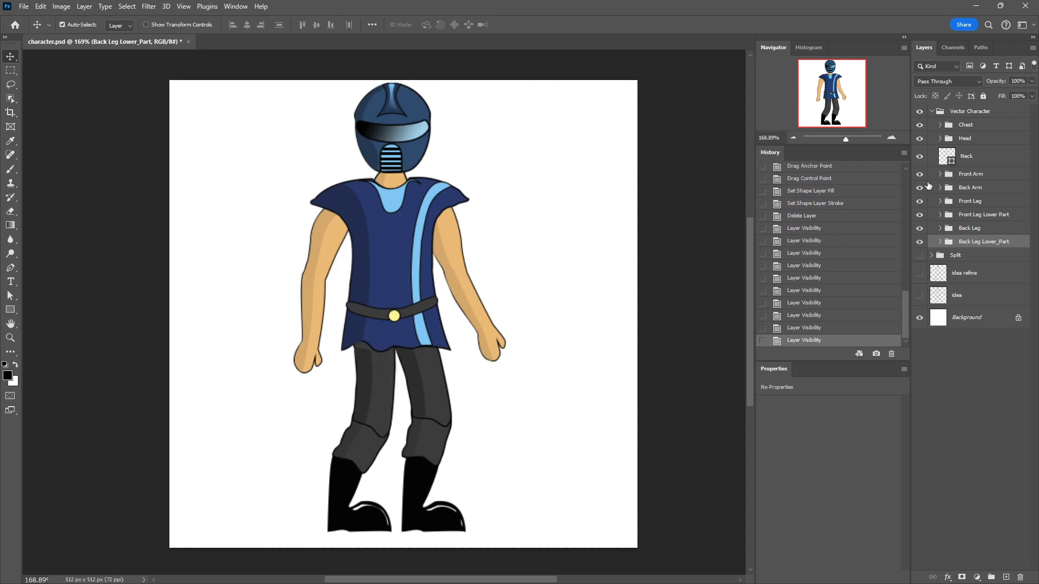
Hide and reshow the Back Arm group, the Neck layer and the Head group to check what each contains.
click(921, 187)
click(920, 188)
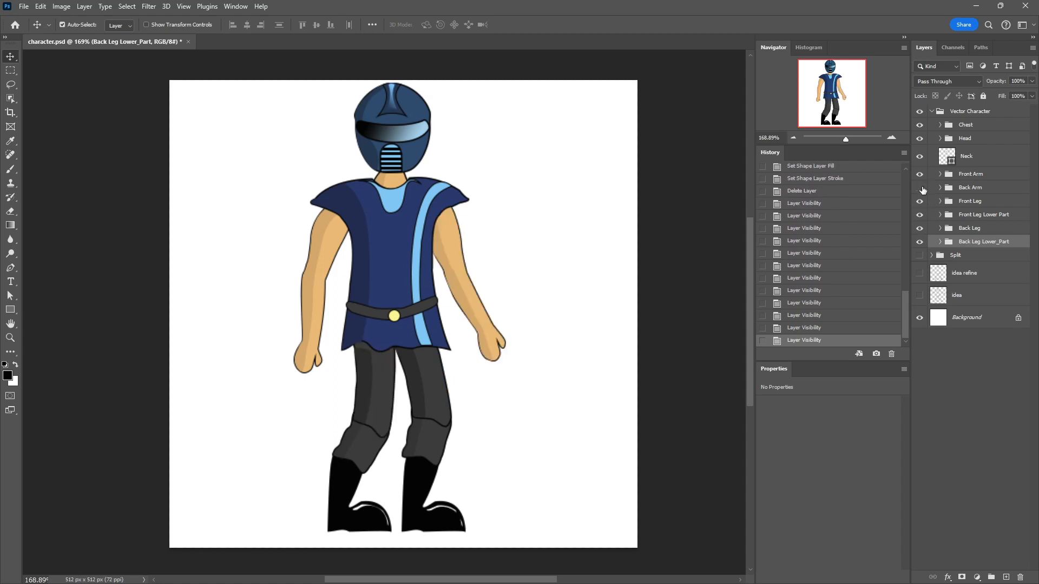
click(921, 188)
click(920, 188)
click(919, 157)
click(919, 158)
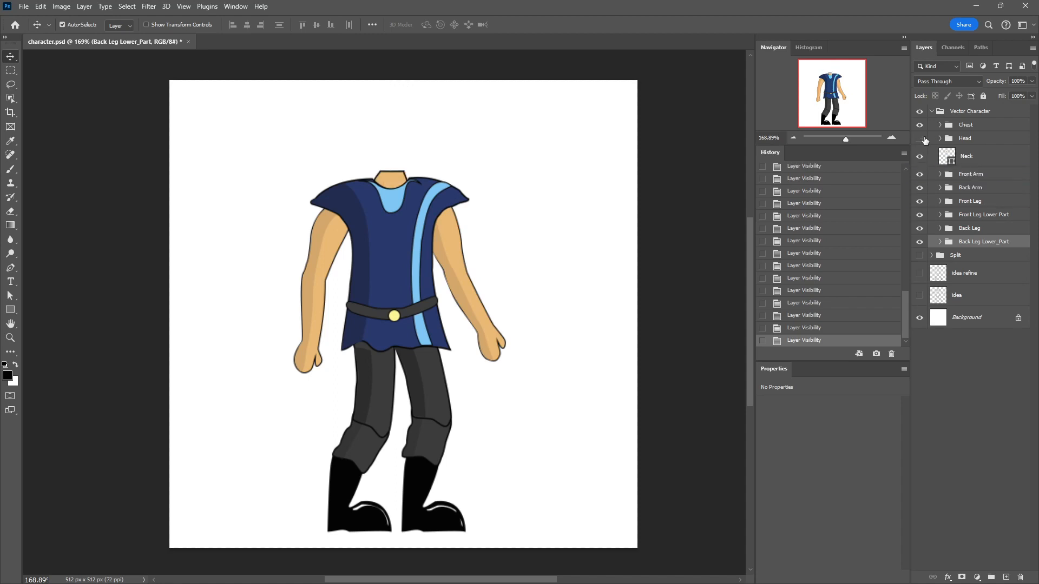
click(923, 139)
Move the Shadow neck layer out of the Head group to directly above the Neck layer, and collapse the Head group.
click(940, 139)
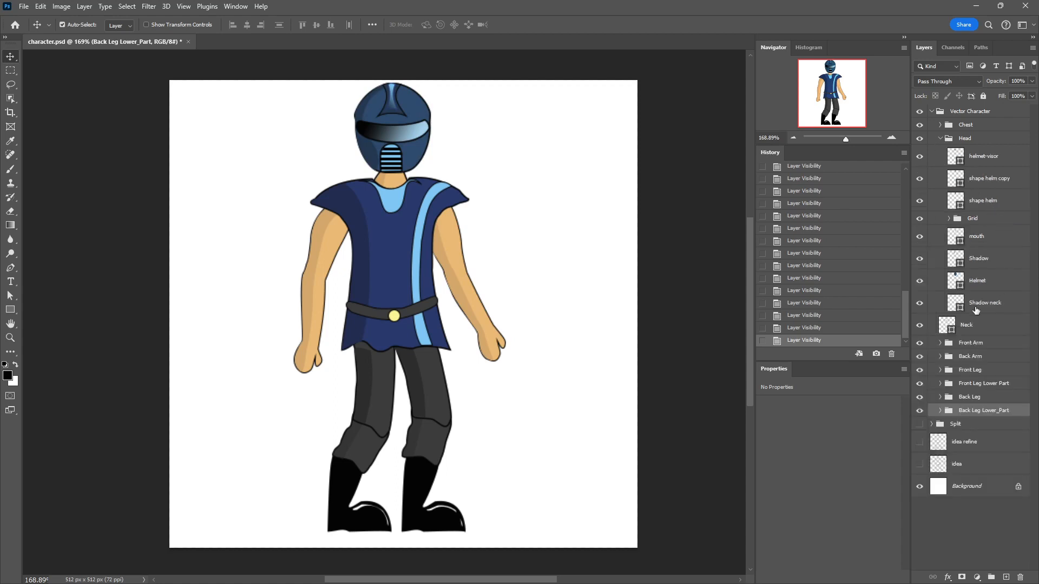
drag(976, 310, 966, 306)
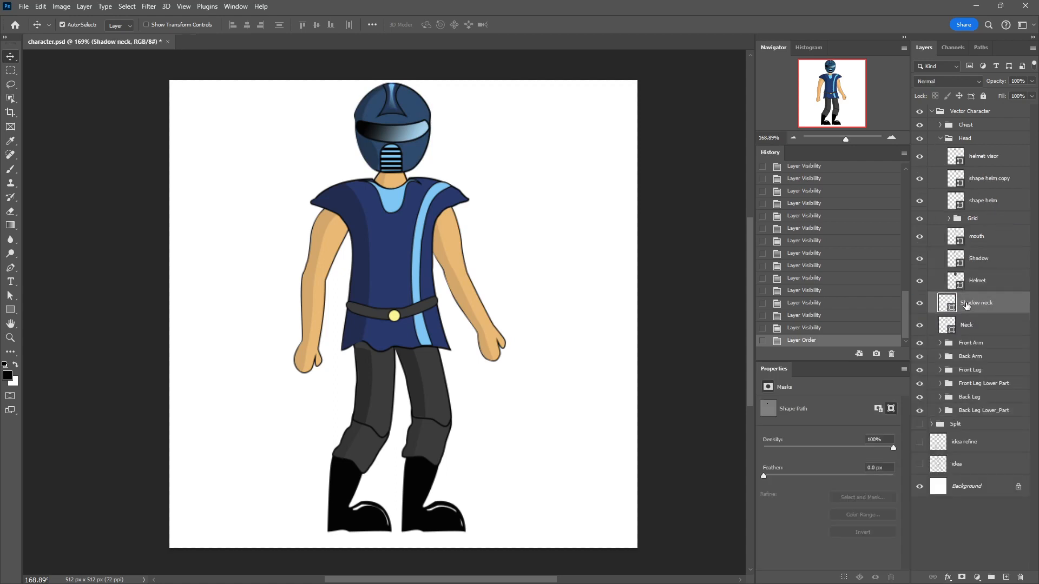
click(939, 138)
Group the Shadow neck and Neck layers together and name the group Neck.
shift+click(948, 174)
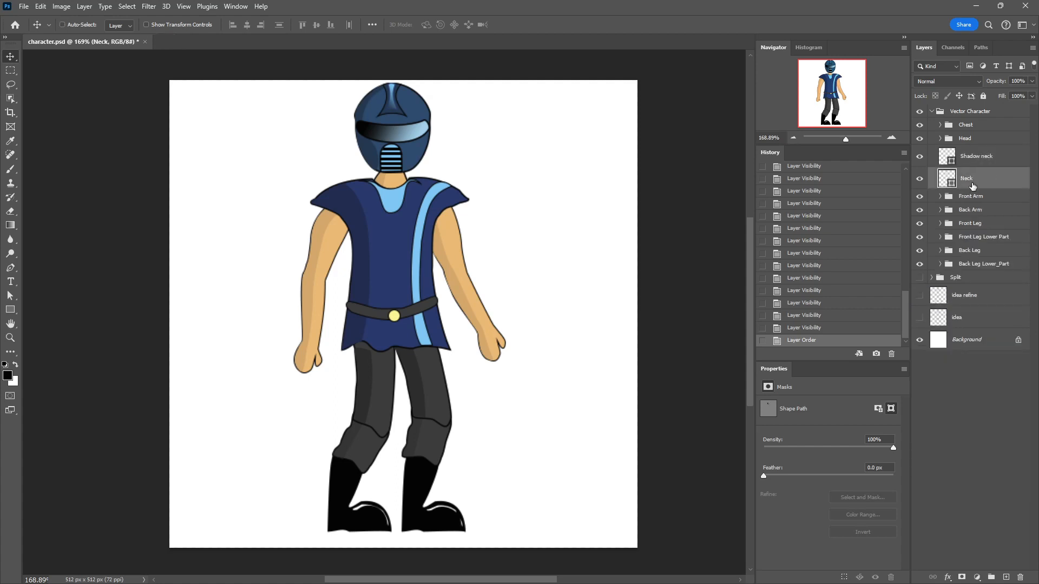
click(993, 578)
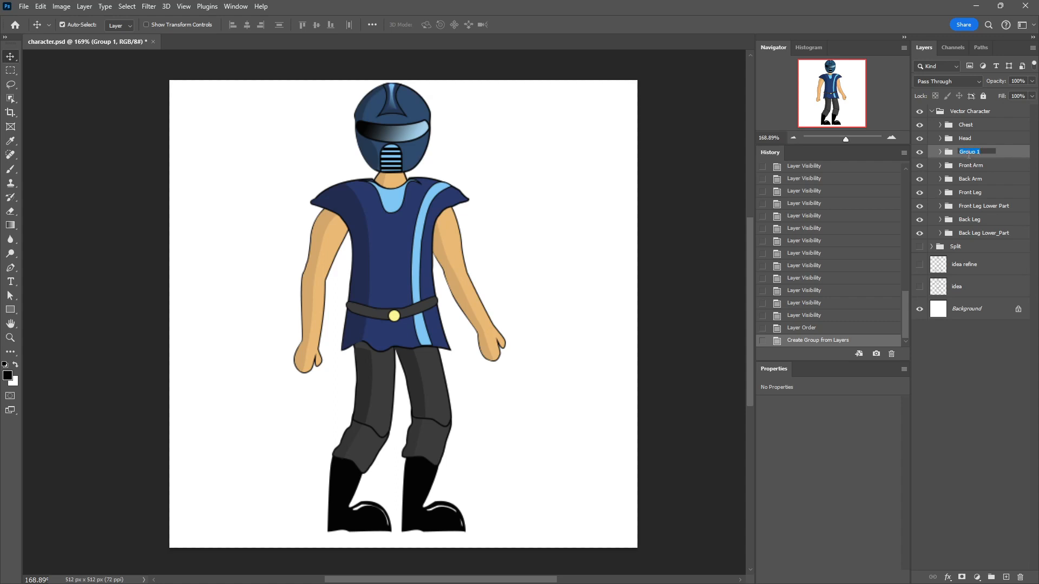
text(Neck)
key(Return)
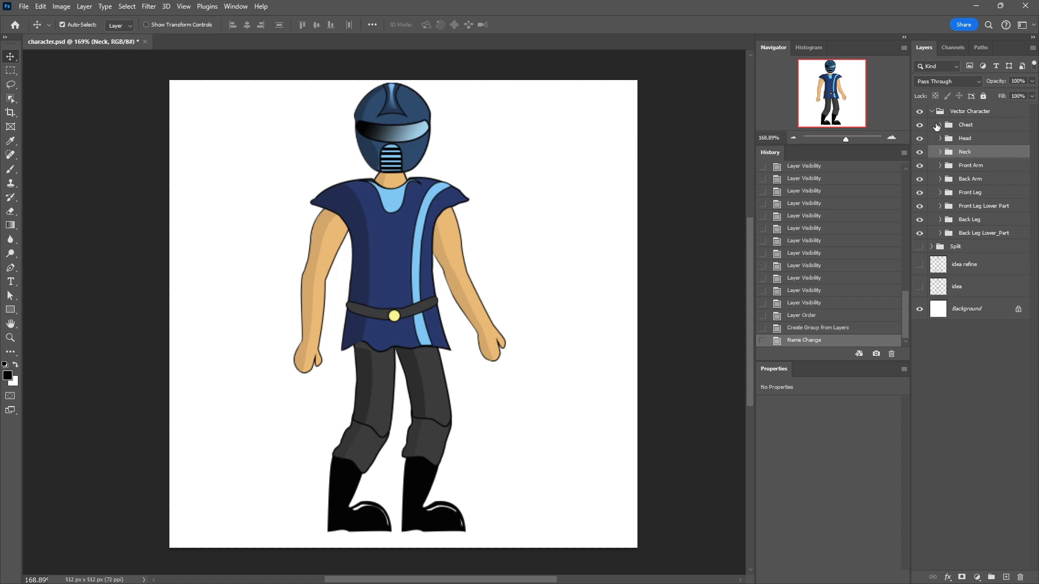
Hide and reshow the Chest, Head, Neck and Front Arm groups one at a time to check their contents.
click(920, 124)
click(919, 124)
click(919, 138)
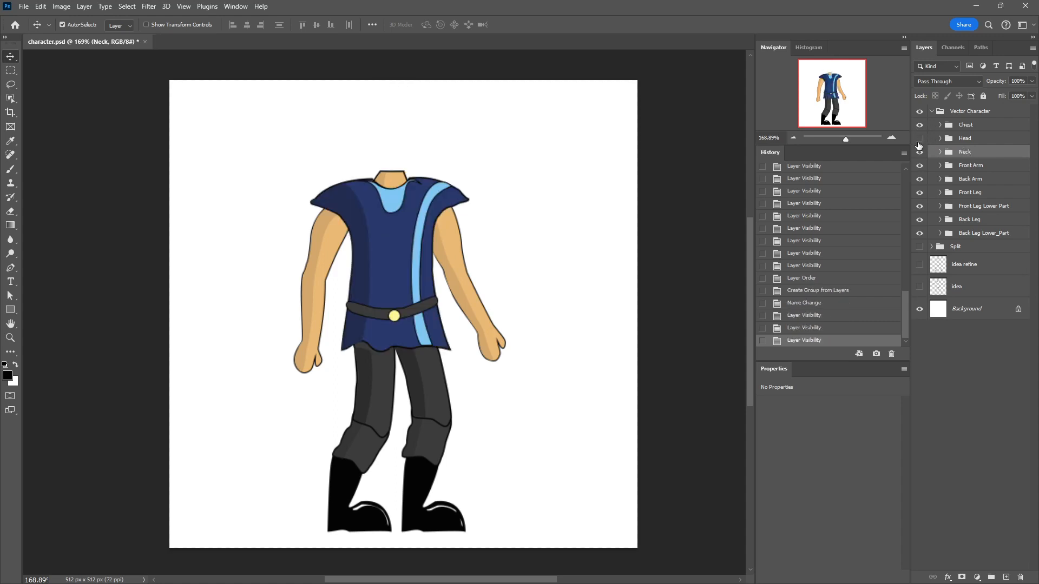
click(919, 137)
click(920, 151)
click(919, 151)
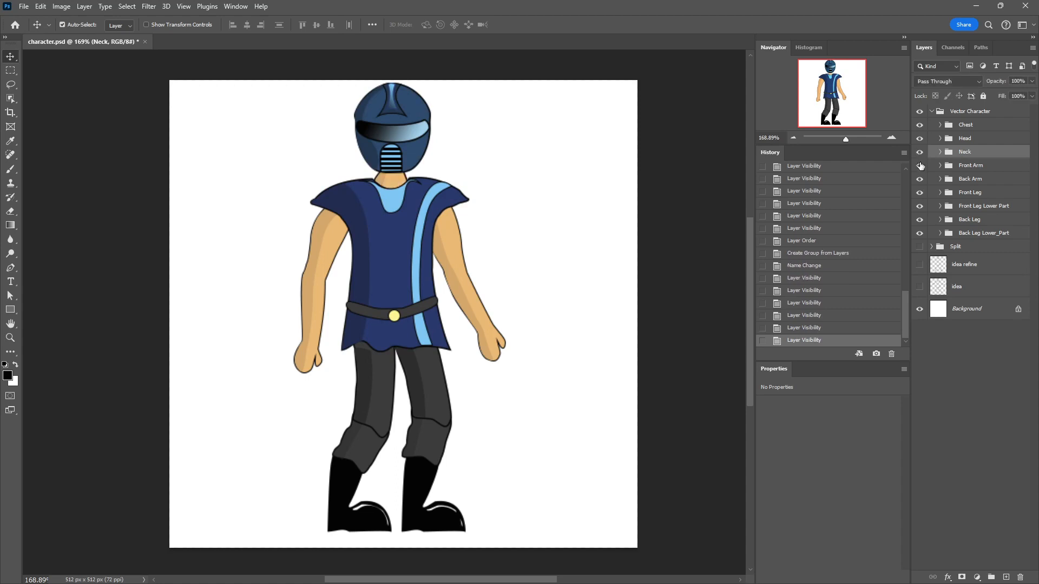
click(919, 165)
click(920, 165)
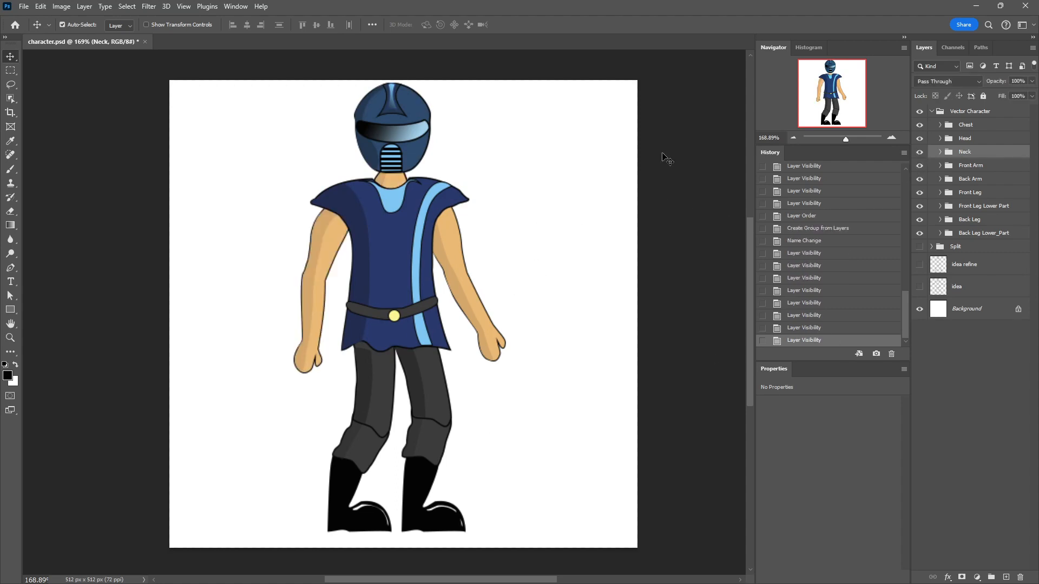
Rename the Vector Character group as Frame_1.
double_click(960, 112)
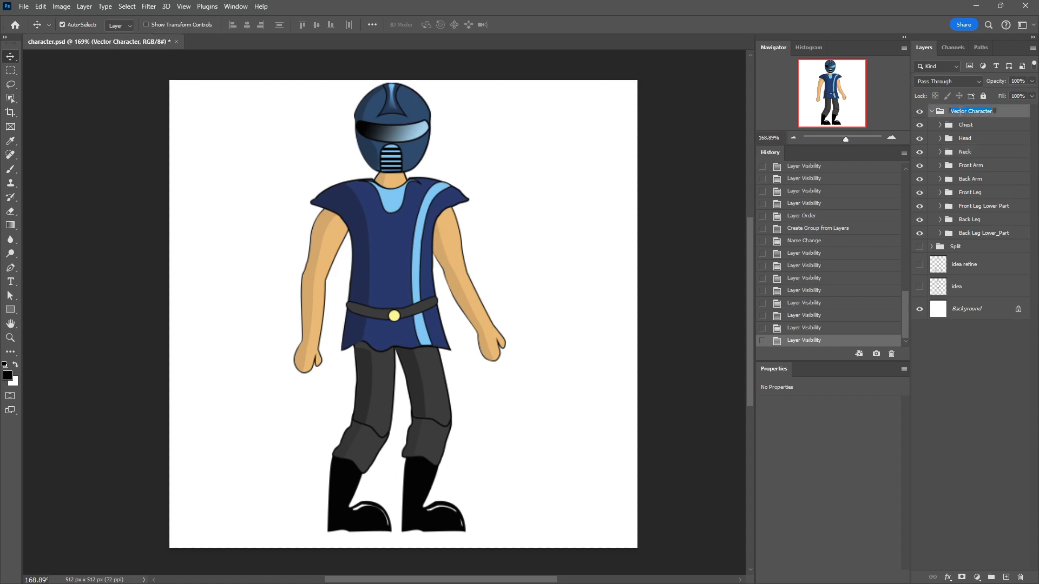
text(Frame_1)
key(Return)
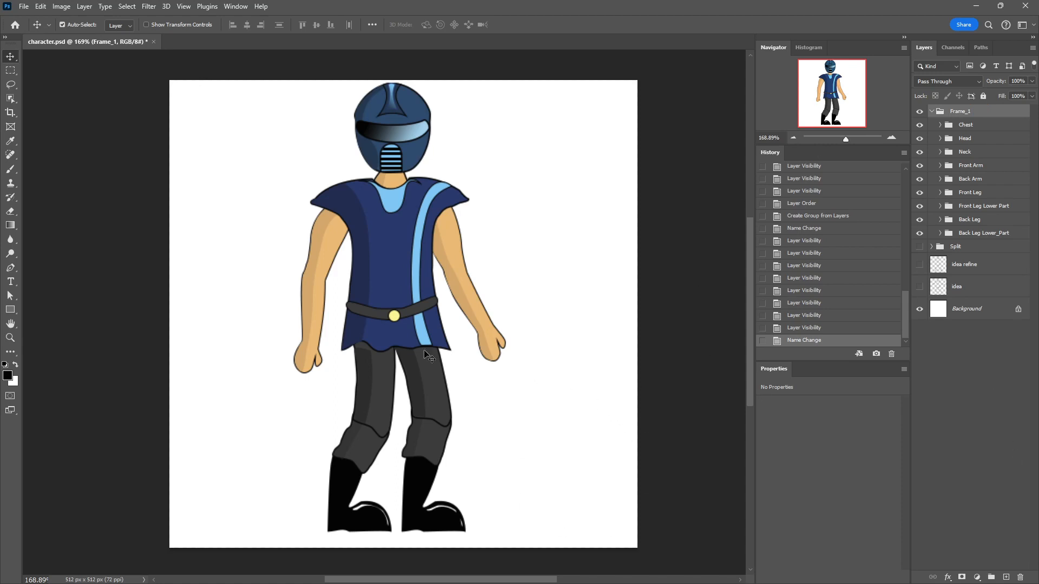
Show the Timeline panel.
click(183, 7)
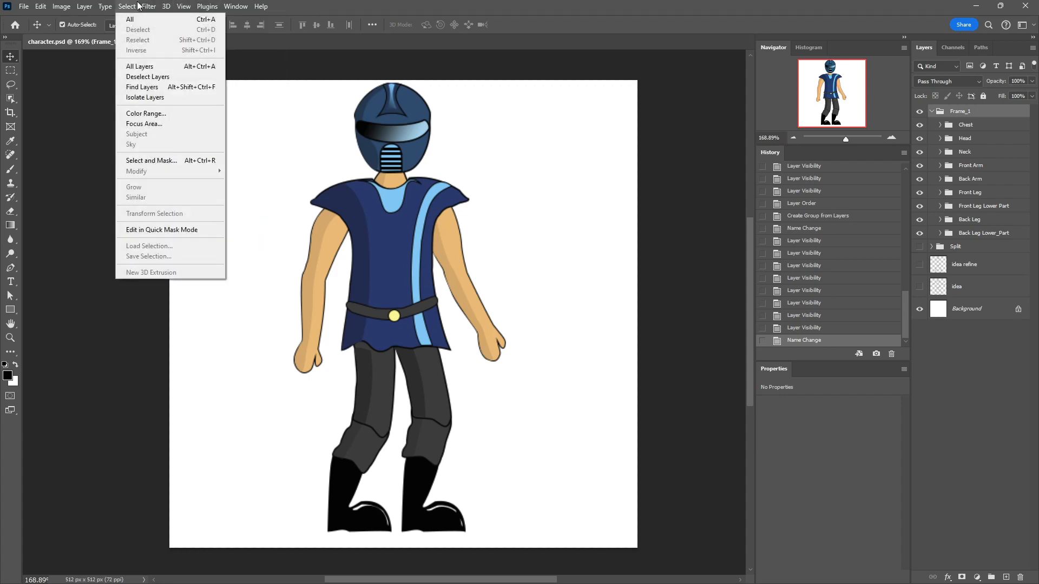
click(173, 5)
click(236, 6)
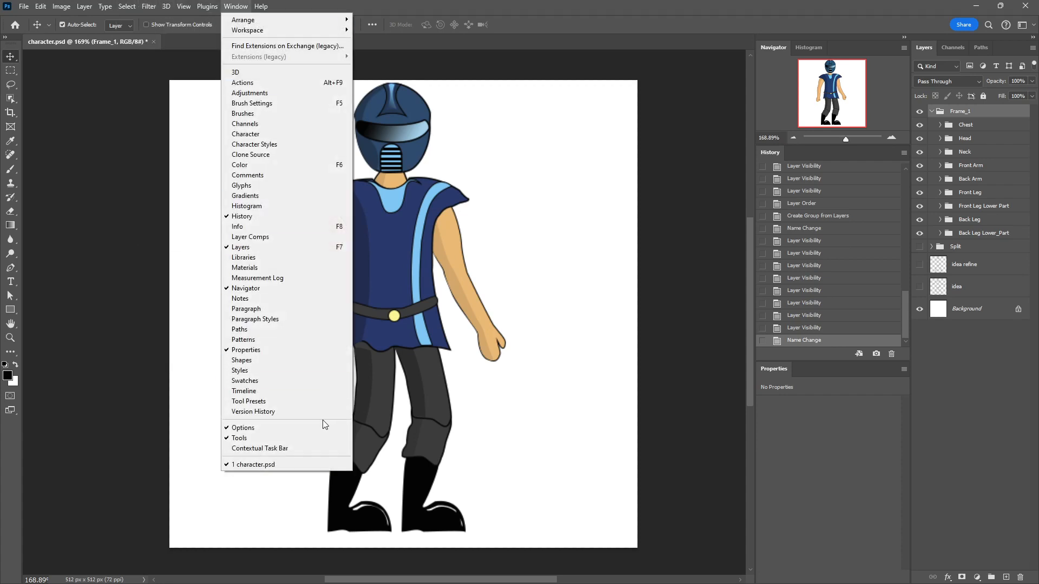
click(267, 391)
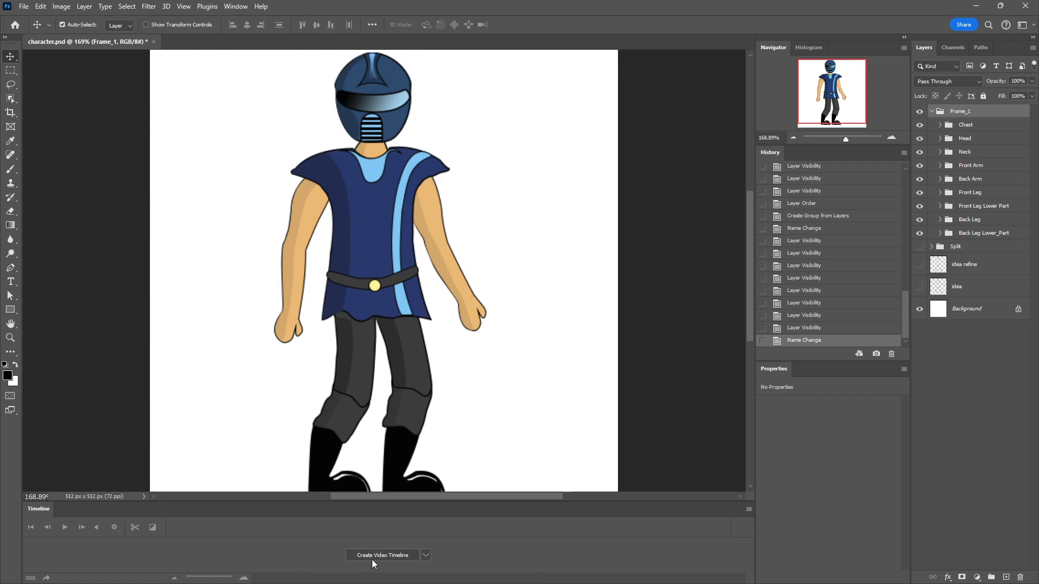
Choose a frame animation instead of a video timeline and create it for the document.
click(427, 557)
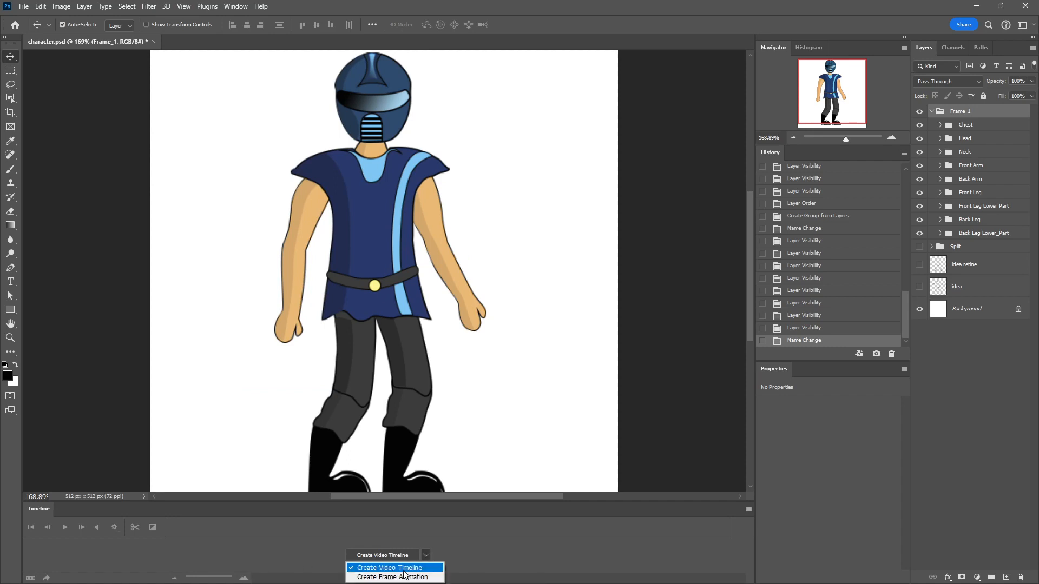
click(426, 556)
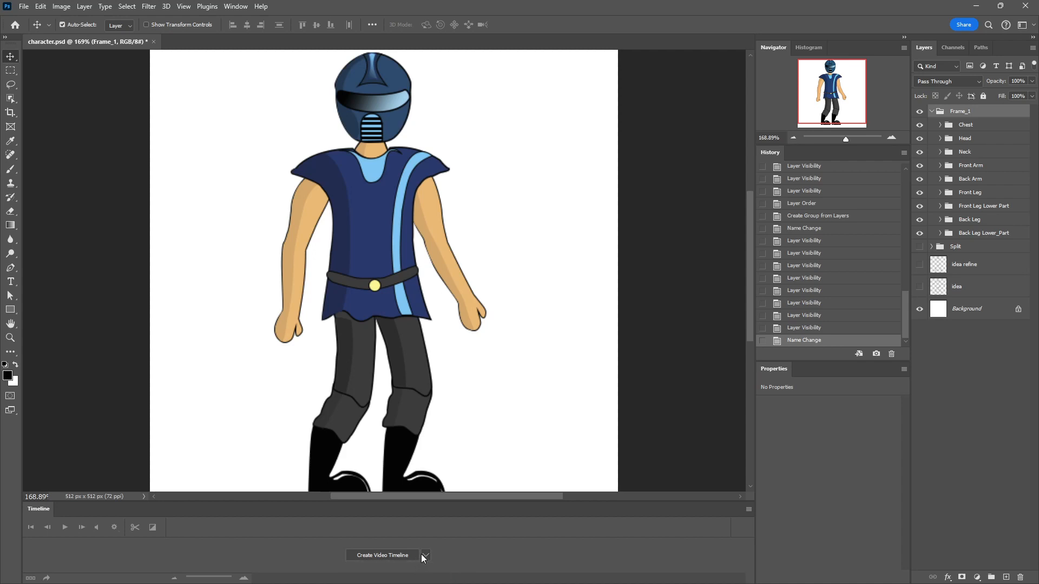
click(427, 557)
click(427, 556)
click(427, 556)
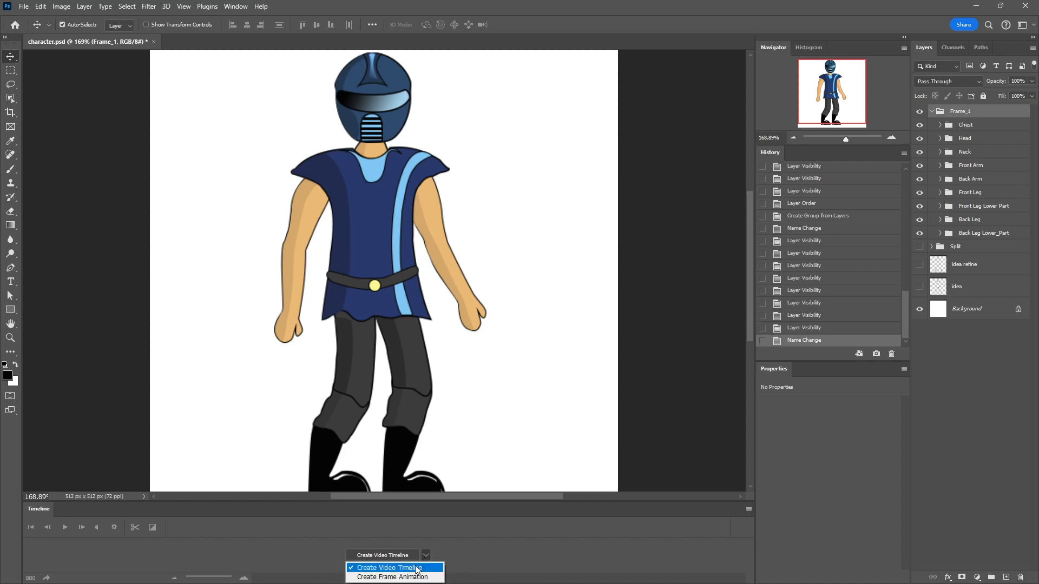
click(403, 578)
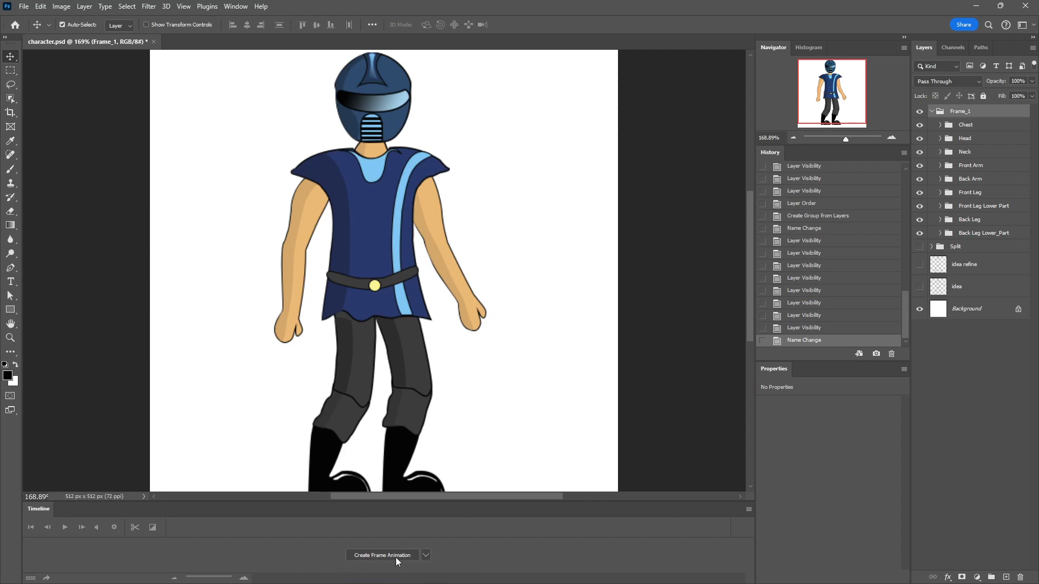
click(366, 558)
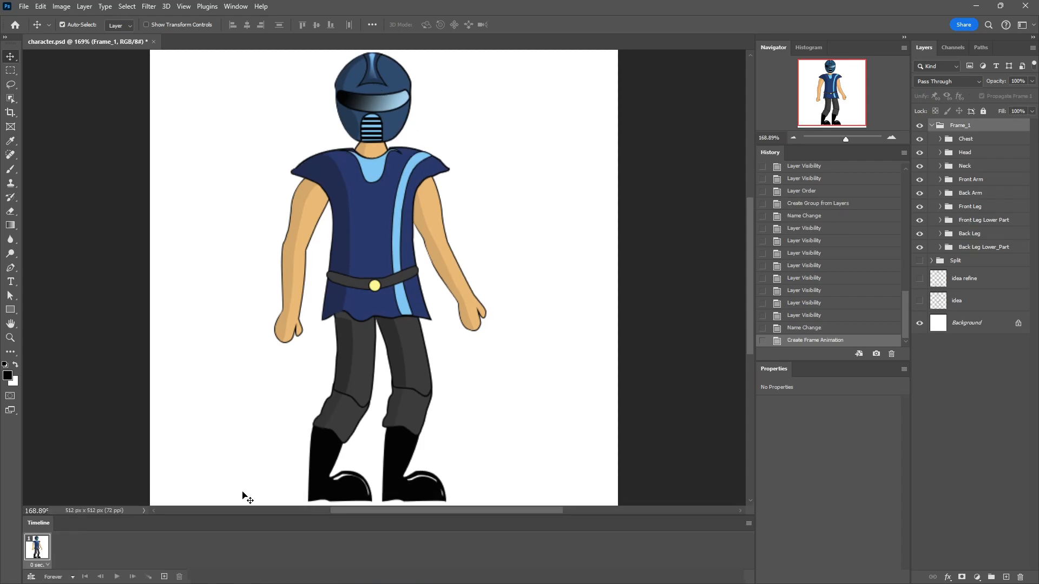
Convert the Chest and Head groups in Frame_1 into separate smart objects.
click(976, 142)
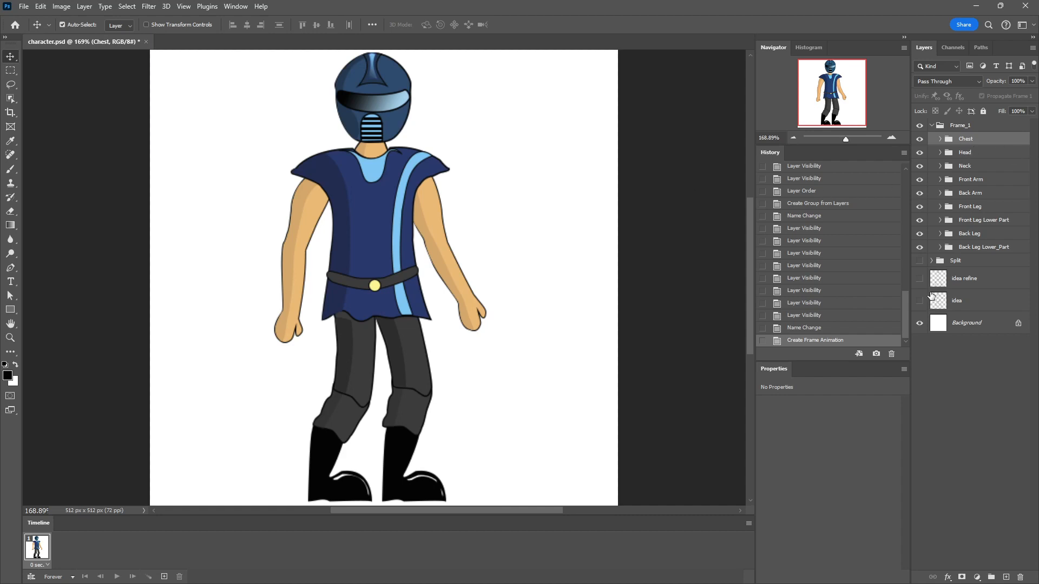
right_click(969, 140)
click(991, 285)
right_click(962, 170)
right_click(977, 158)
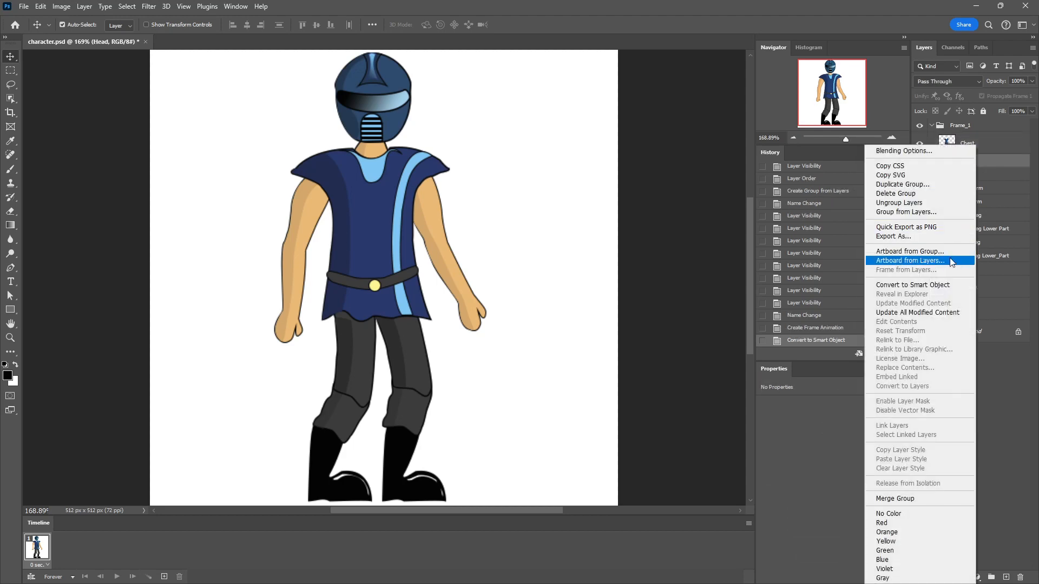
click(912, 285)
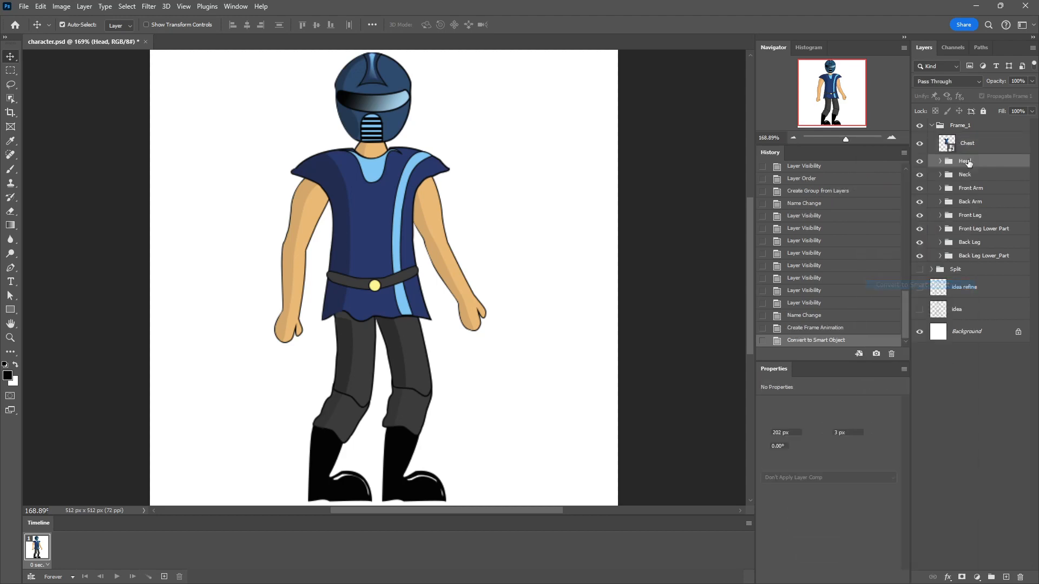
Convert the Neck, Front Arm and Back Arm groups each into its own smart object.
right_click(974, 185)
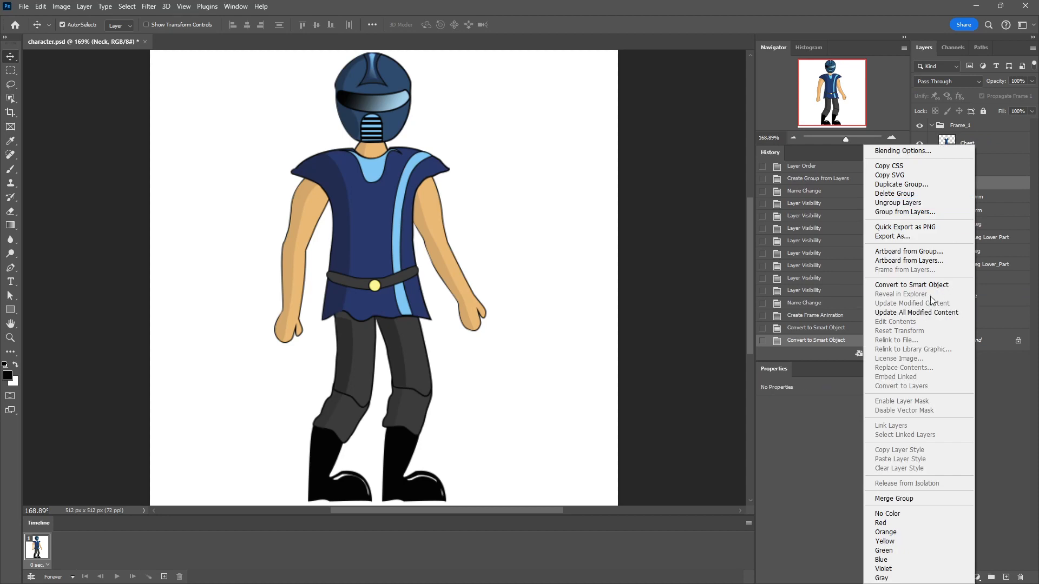
click(920, 285)
right_click(984, 219)
click(946, 285)
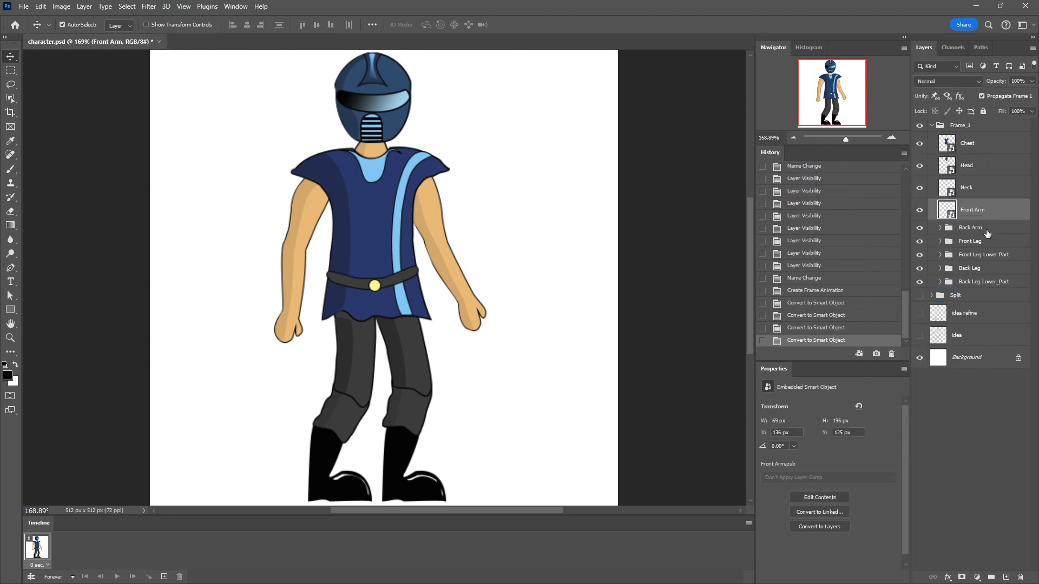
right_click(990, 227)
click(955, 285)
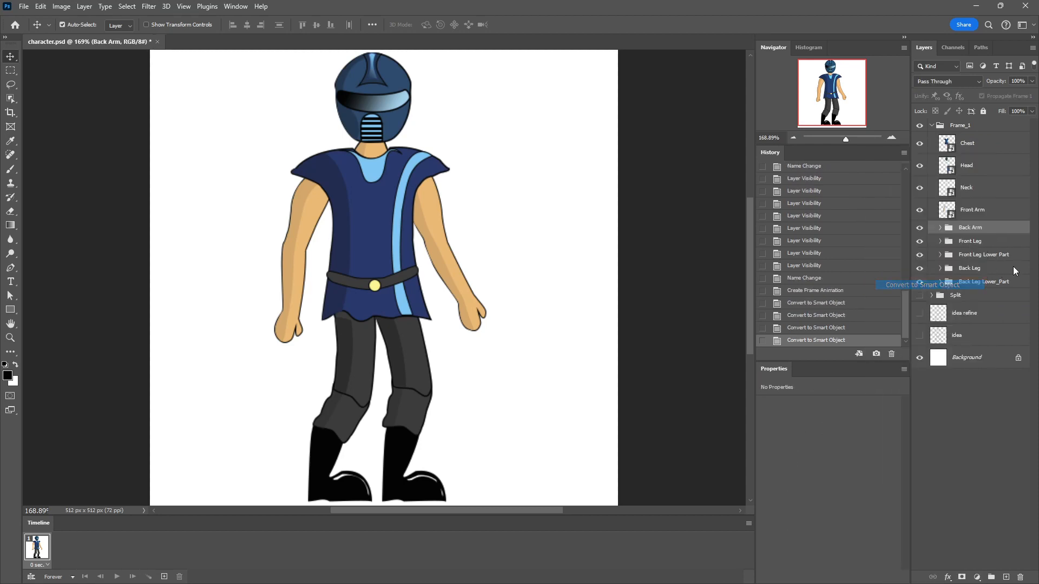
Convert the Front Leg, Front Leg Lower Part, Back Leg and Back Leg Lower_Part groups each into its own smart object.
right_click(988, 250)
click(922, 286)
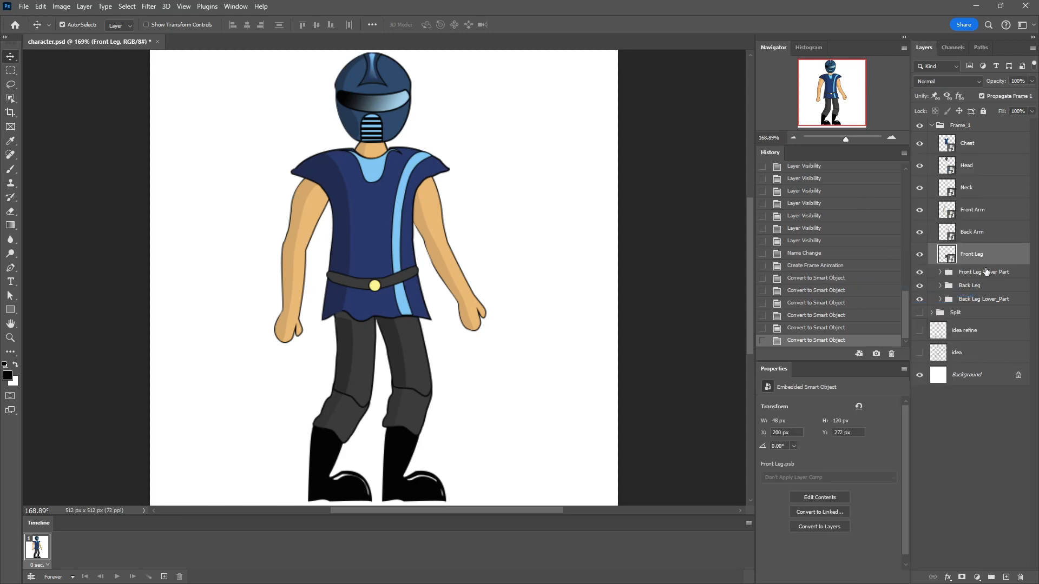
right_click(974, 272)
click(955, 285)
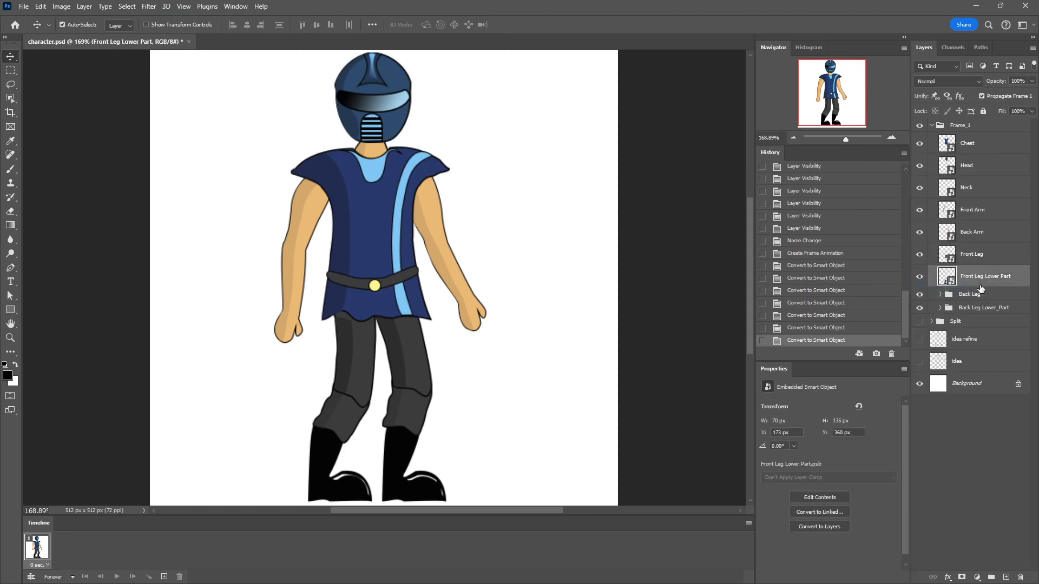
right_click(974, 298)
click(920, 285)
right_click(968, 315)
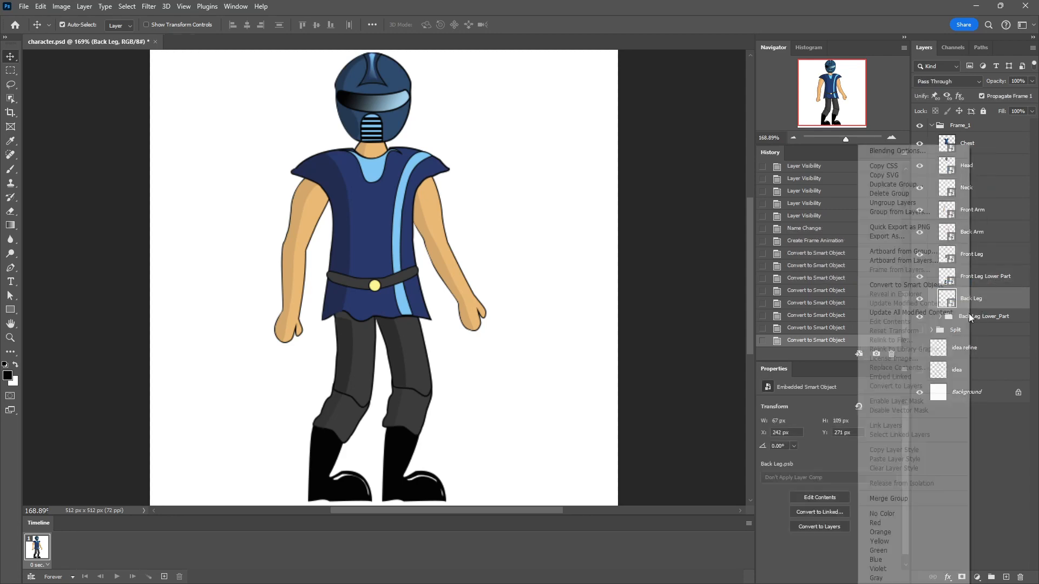
click(955, 285)
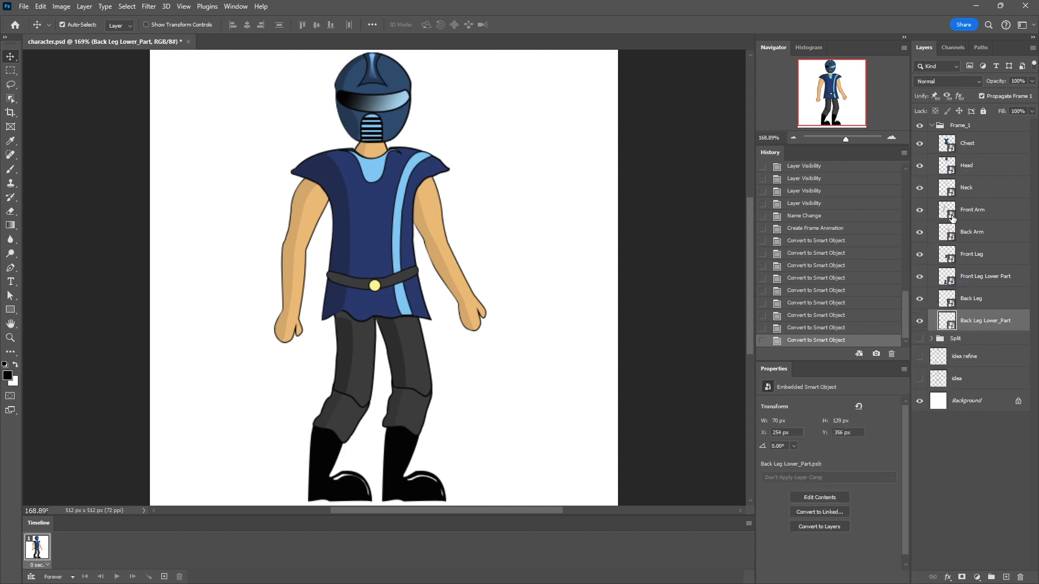
Reorder the top smart objects in Frame_1 so Head comes first, followed by Chest and Neck.
click(963, 146)
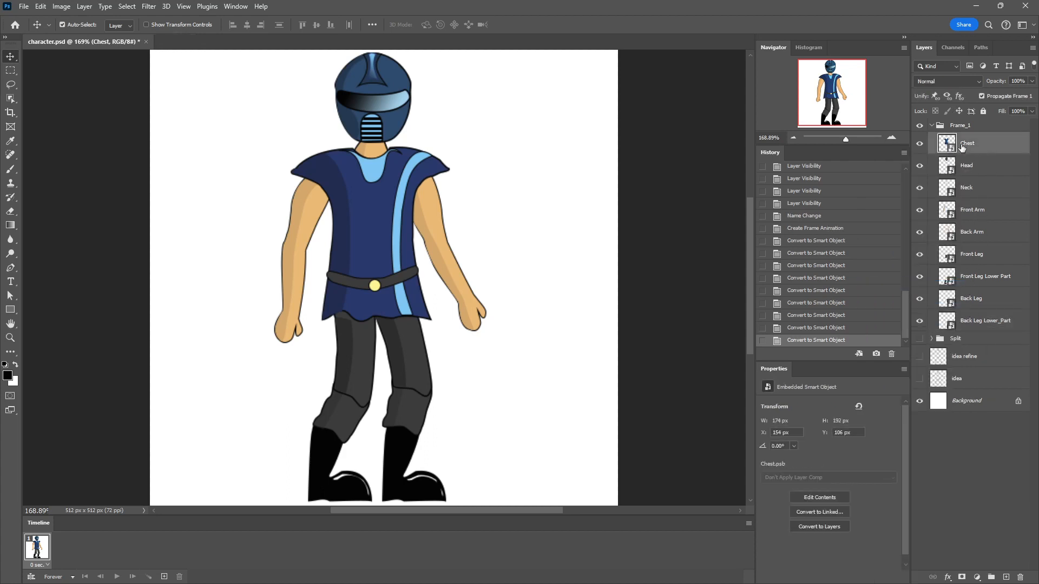
drag(962, 148, 977, 200)
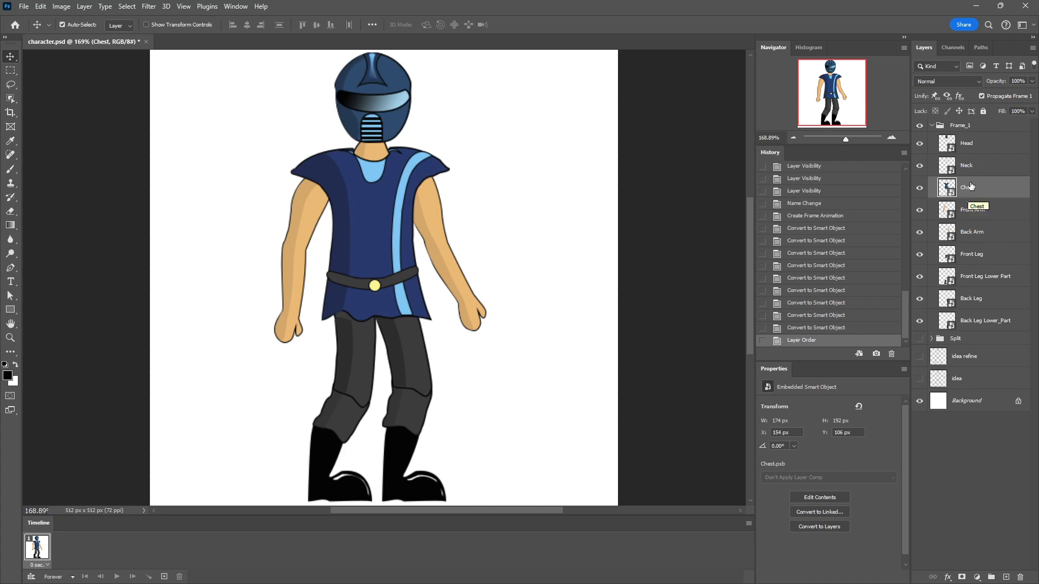
drag(969, 169, 974, 201)
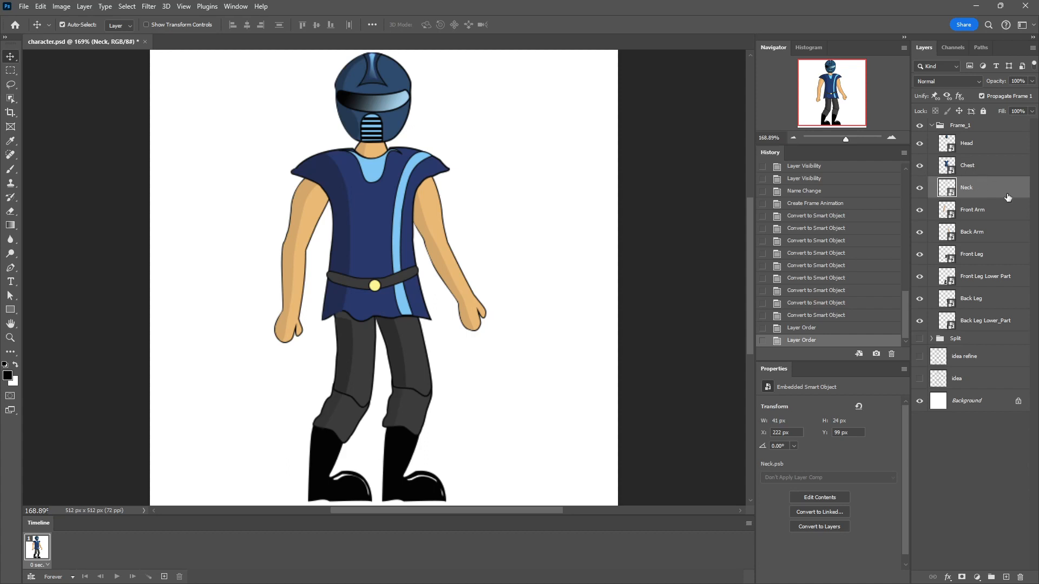
Review the smart objects in the Frame_1 group one by one, from Chest down to Back Leg Lower_Part.
click(966, 170)
click(979, 211)
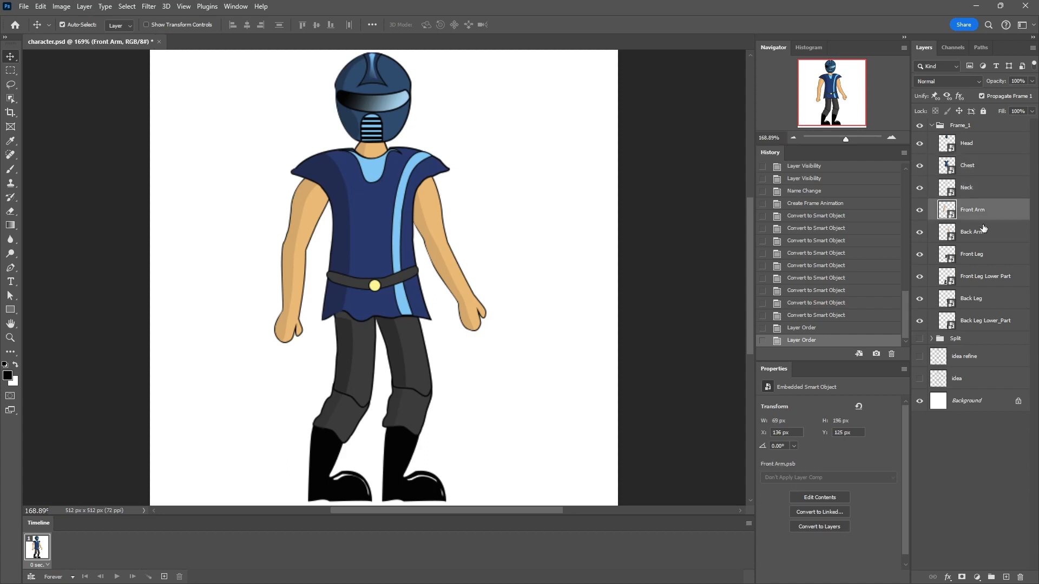
click(985, 242)
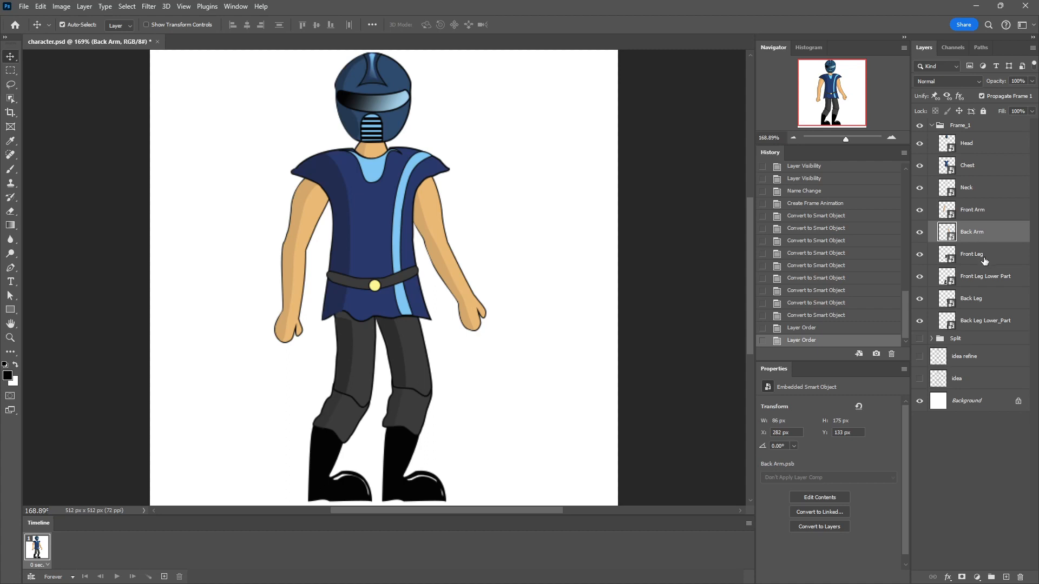
click(986, 257)
click(996, 285)
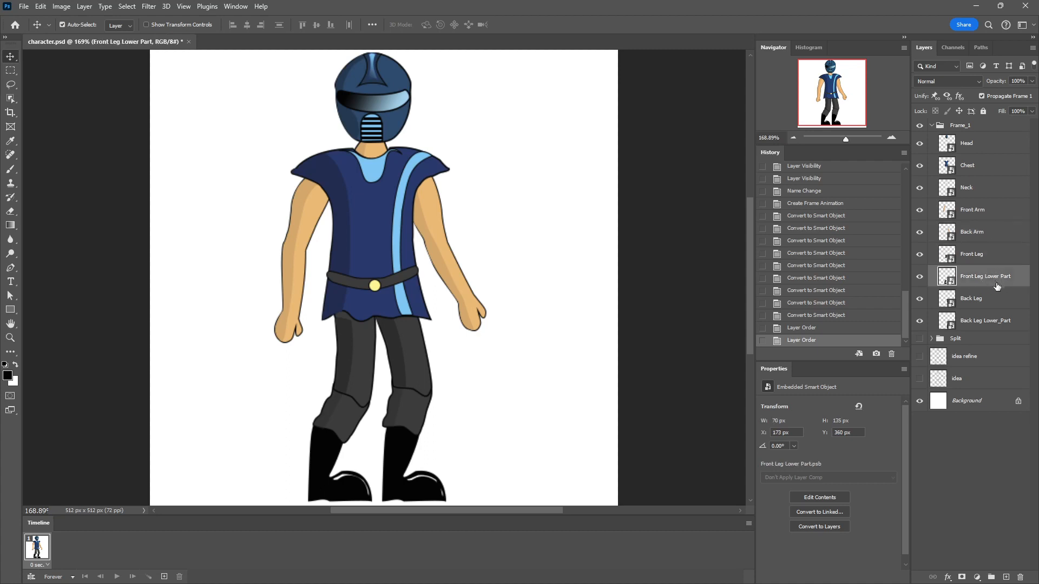
click(985, 303)
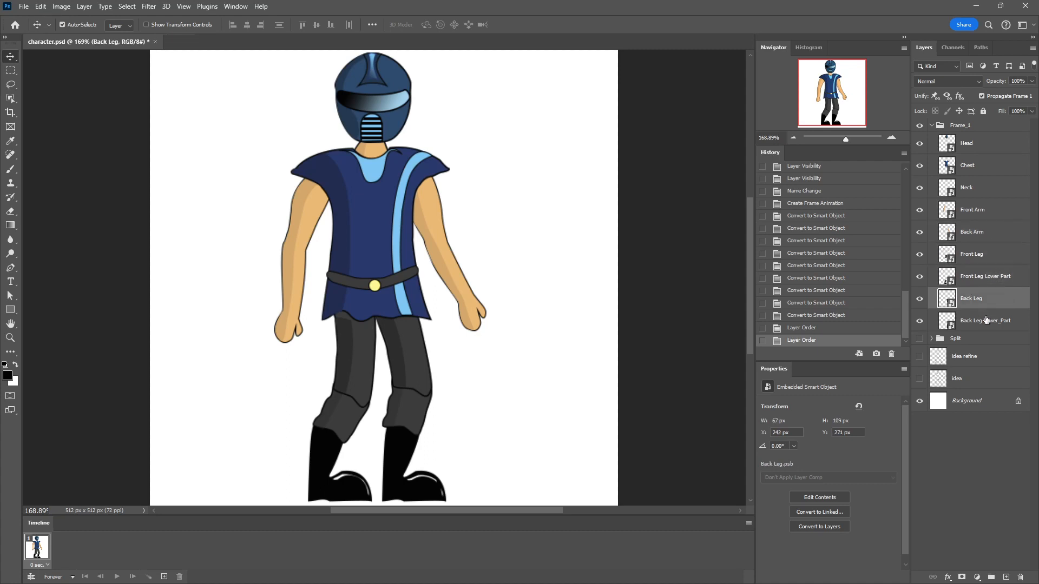
click(968, 323)
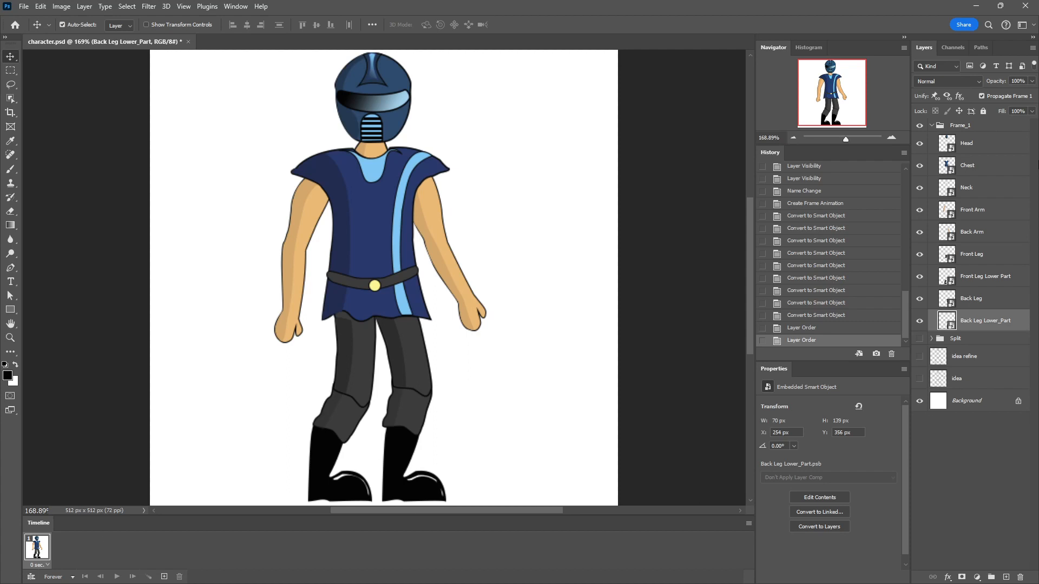
key(a)
click(11, 56)
Duplicate the Frame_1 group, hide the original and expand the copy to show its smart objects.
click(920, 125)
click(920, 125)
click(931, 125)
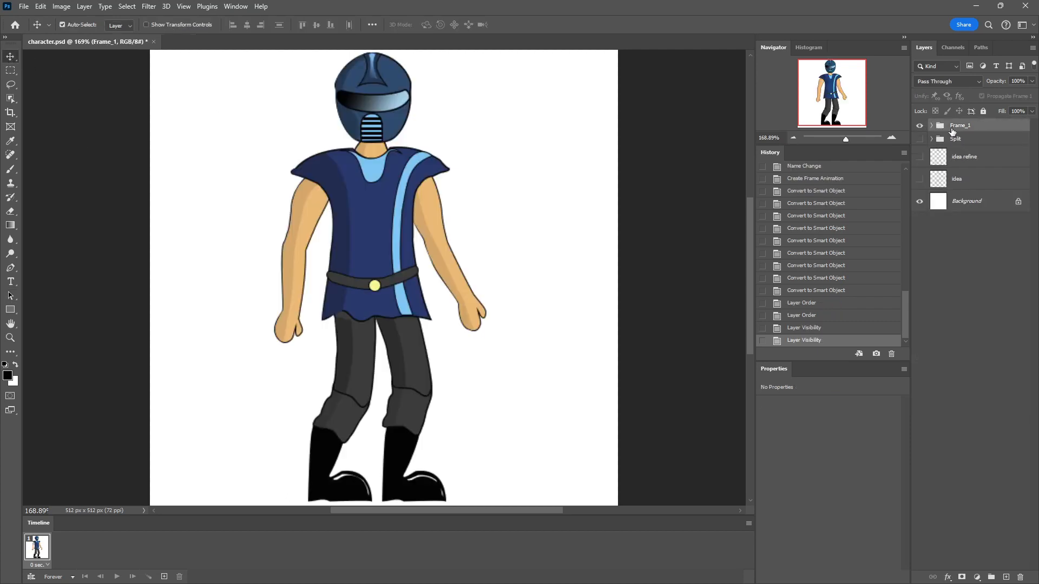
drag(954, 126, 1006, 577)
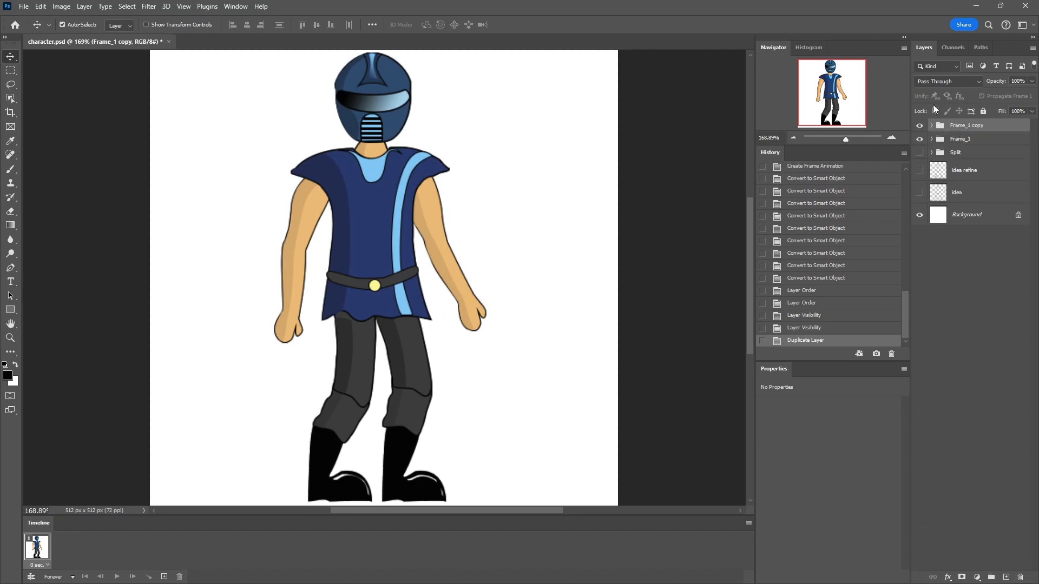
click(919, 139)
click(931, 125)
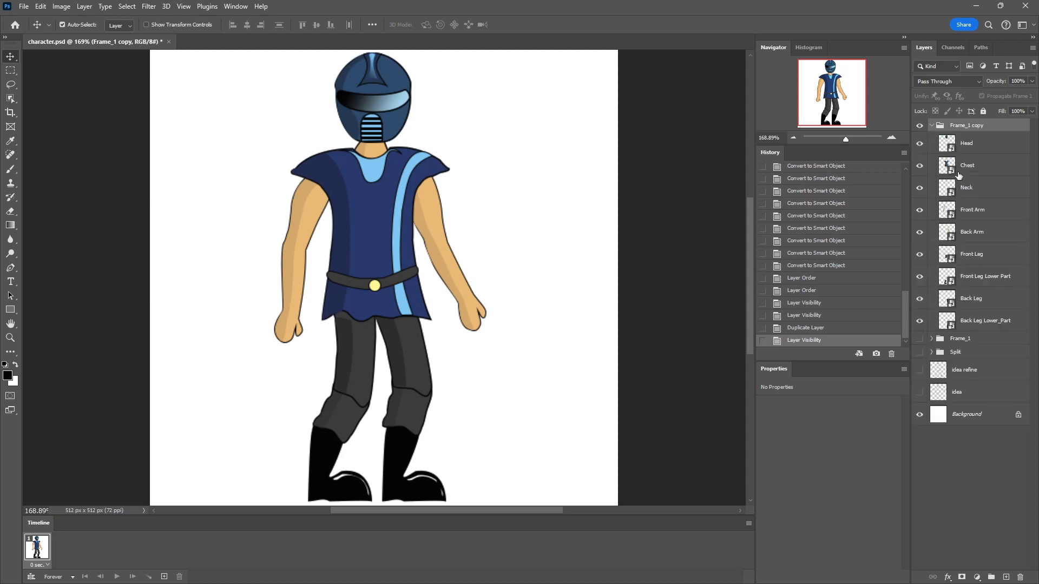
Transform the Head smart object in the Frame_1 copy, moving its centre to X 243 px, Y 51 px.
click(971, 152)
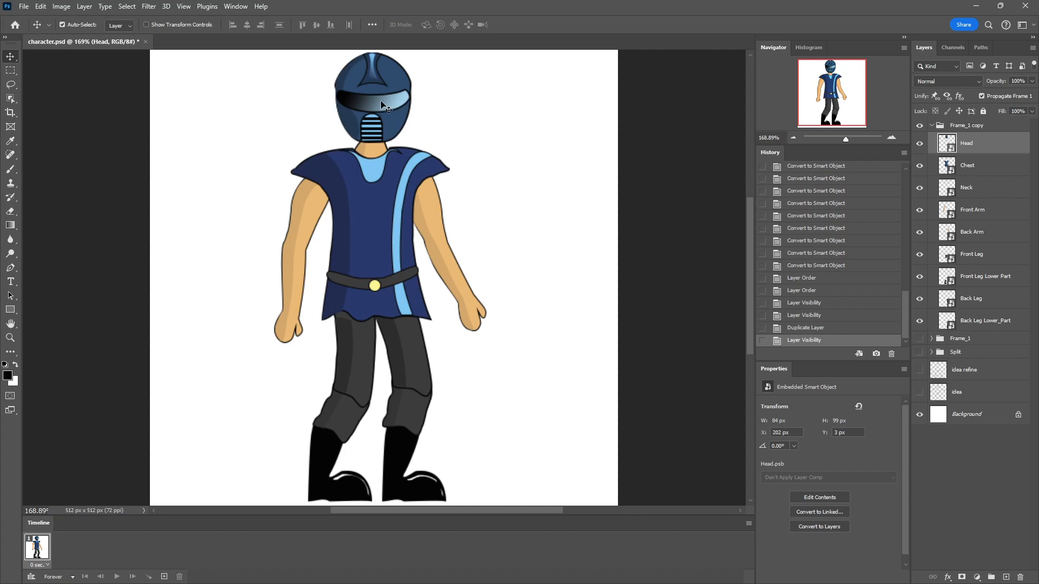
key(ctrl)
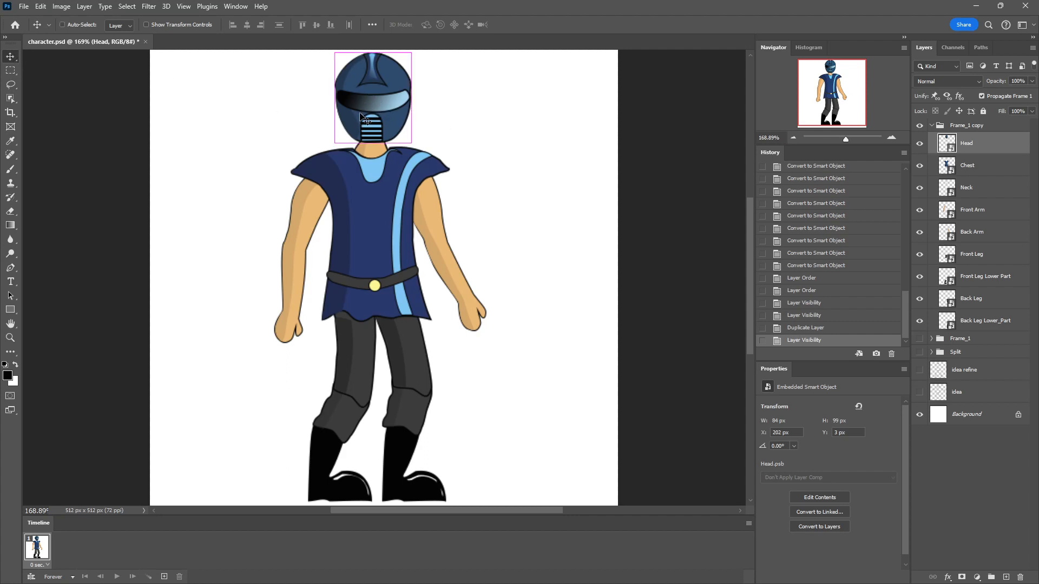
key(ctrl+t)
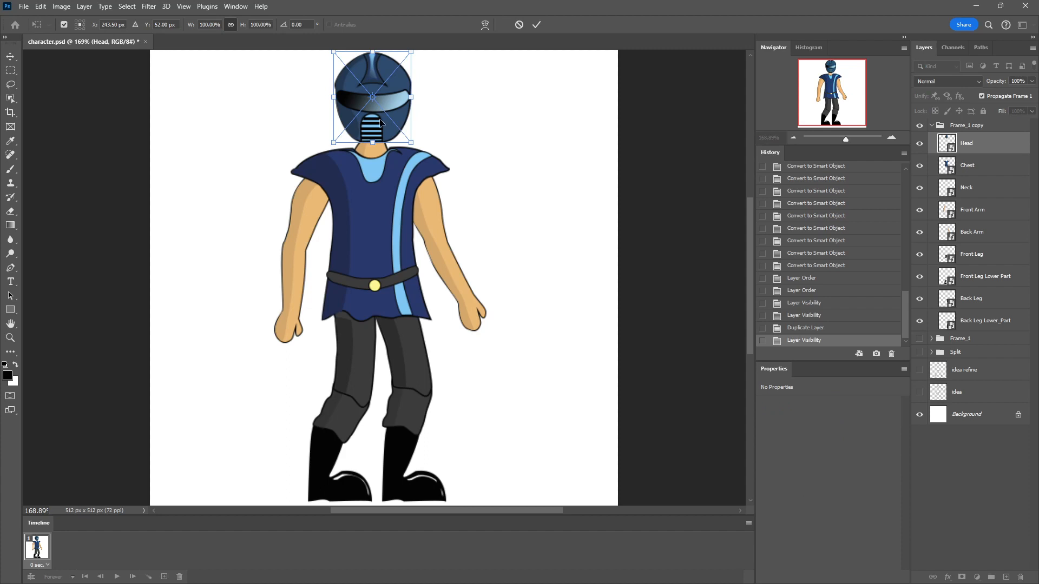
drag(403, 108, 402, 106)
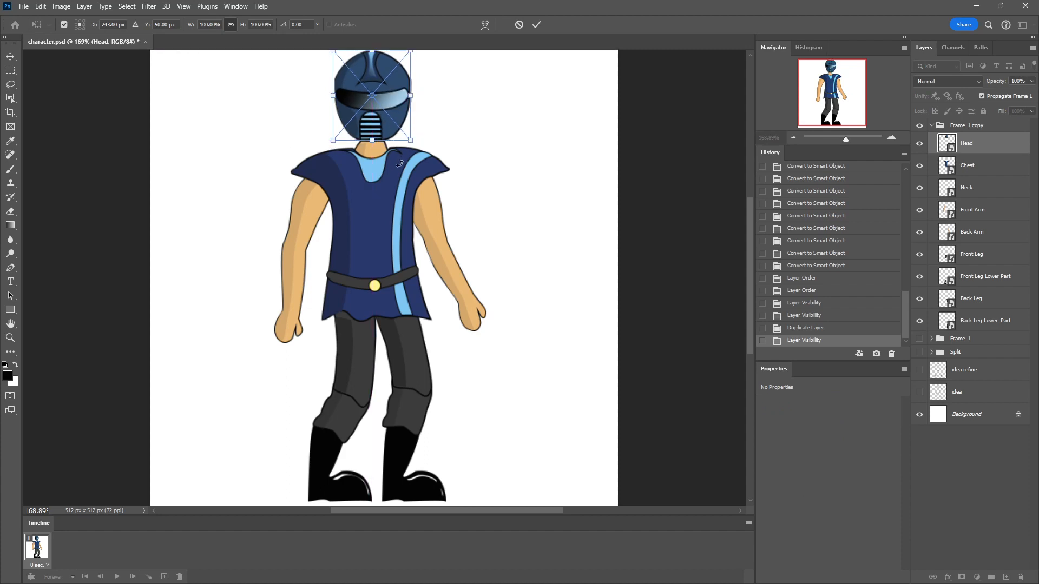
key(Down)
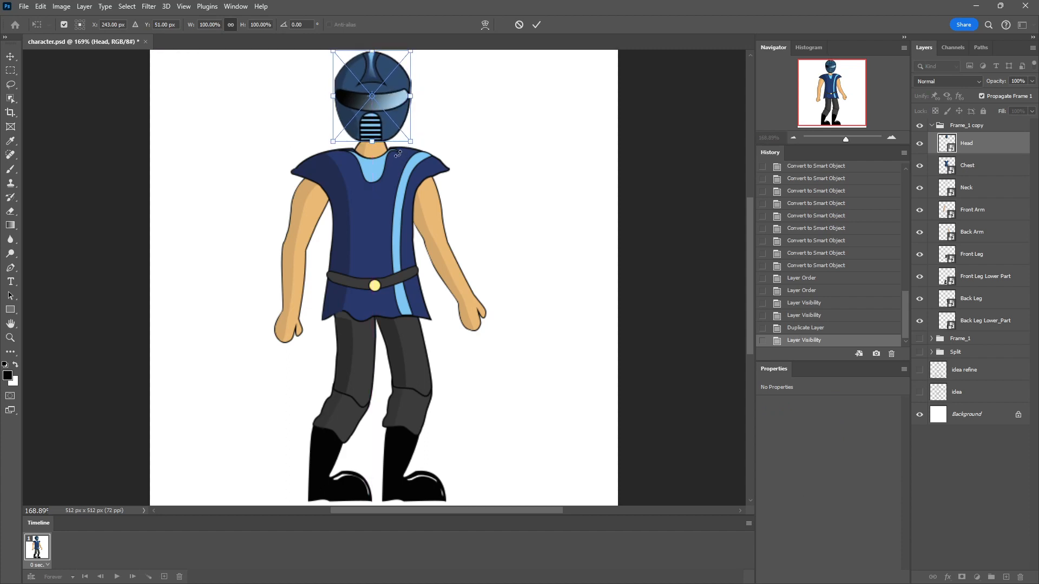
Nudge the Chest, Neck, Front Arm and Back Arm in the Frame_1 copy down 1 px each.
click(977, 172)
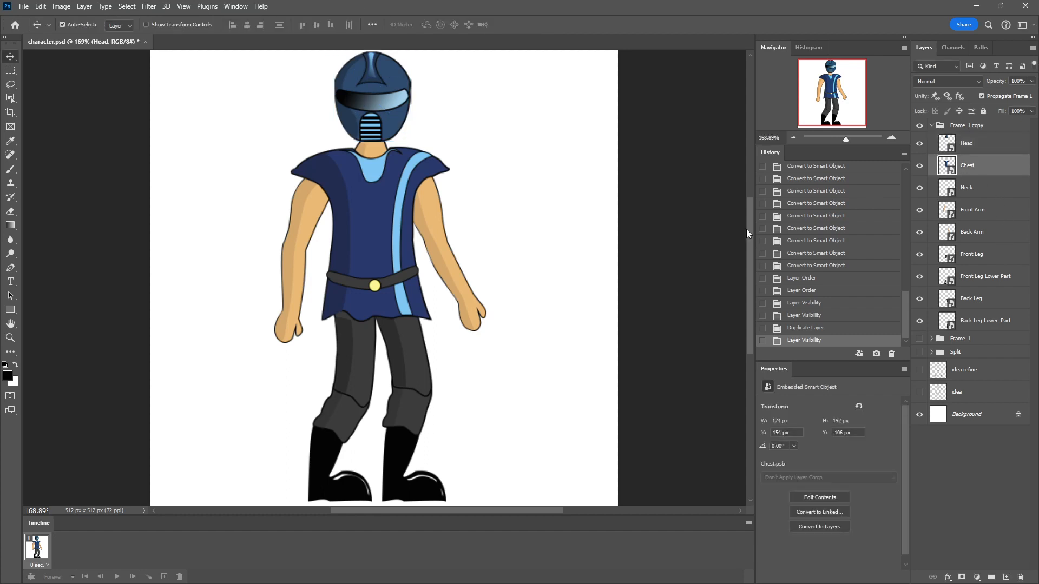
click(969, 186)
key(Up)
key(Up)
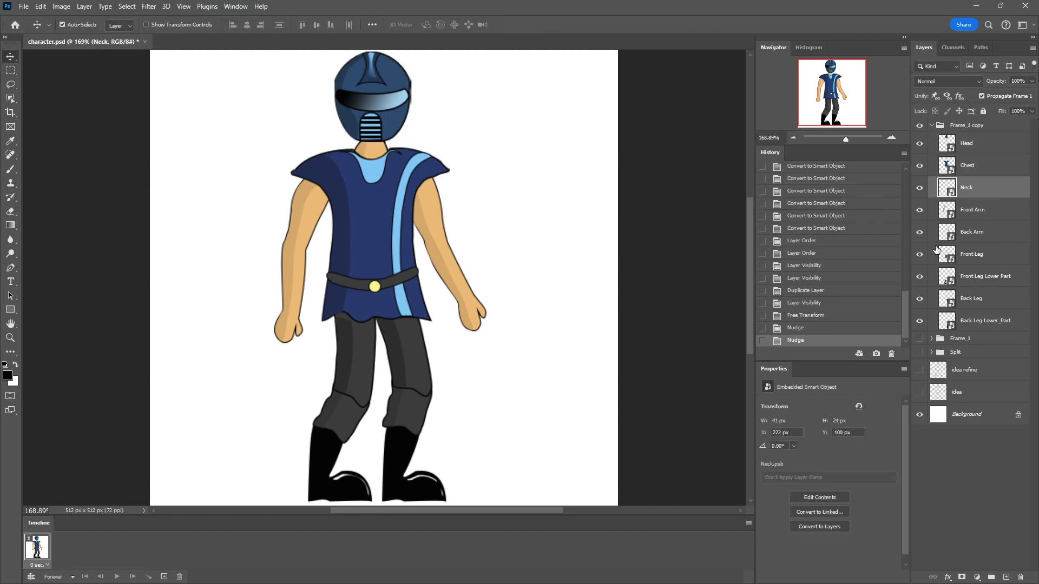
click(972, 217)
key(Down)
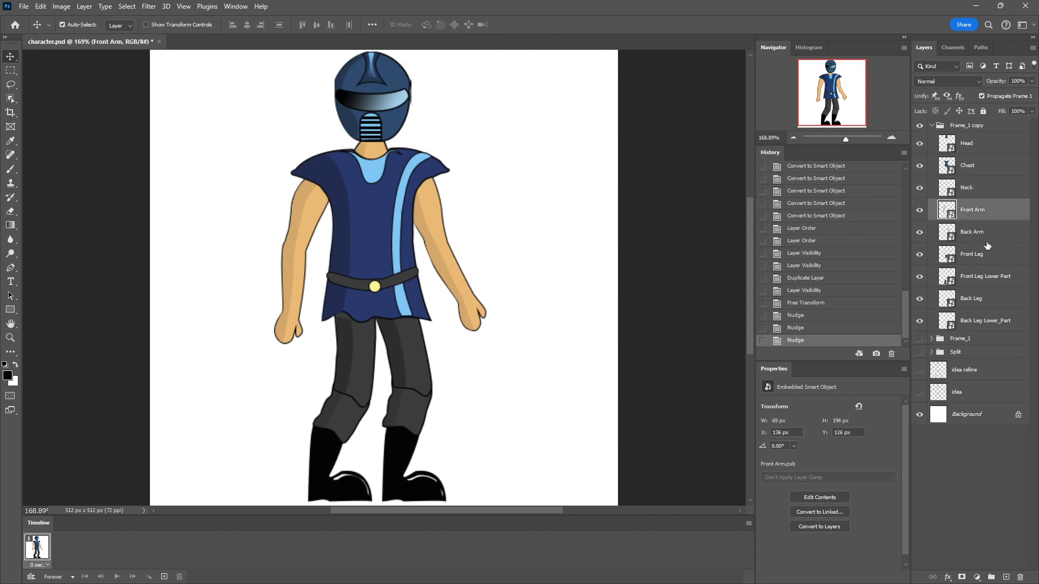
click(969, 233)
key(Down)
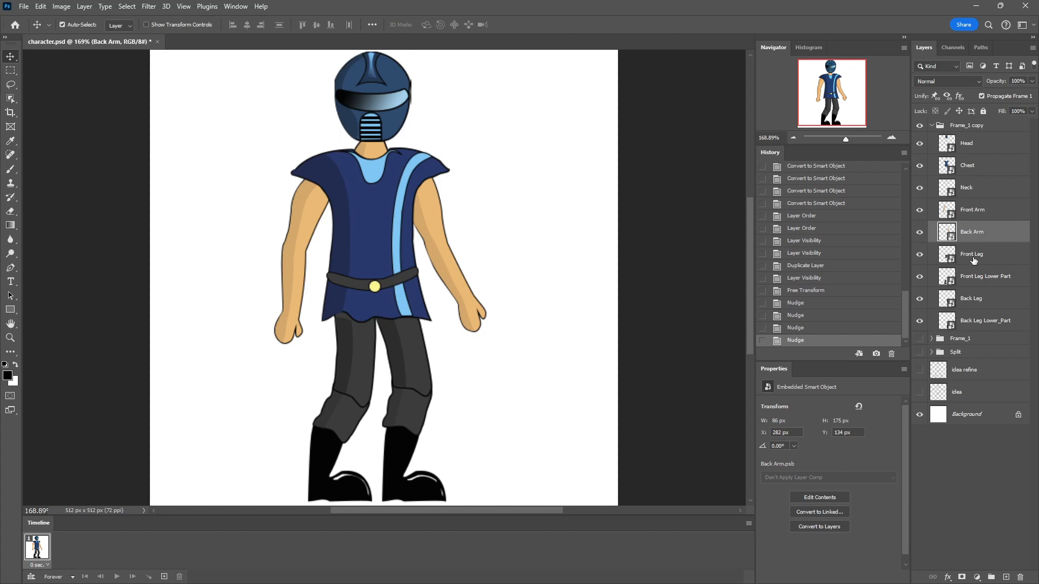
Nudge the Front Leg, Front Leg Lower Part, Back Leg and Back Leg Lower_Part down 1 px each.
click(973, 261)
key(Down)
click(993, 283)
key(Down)
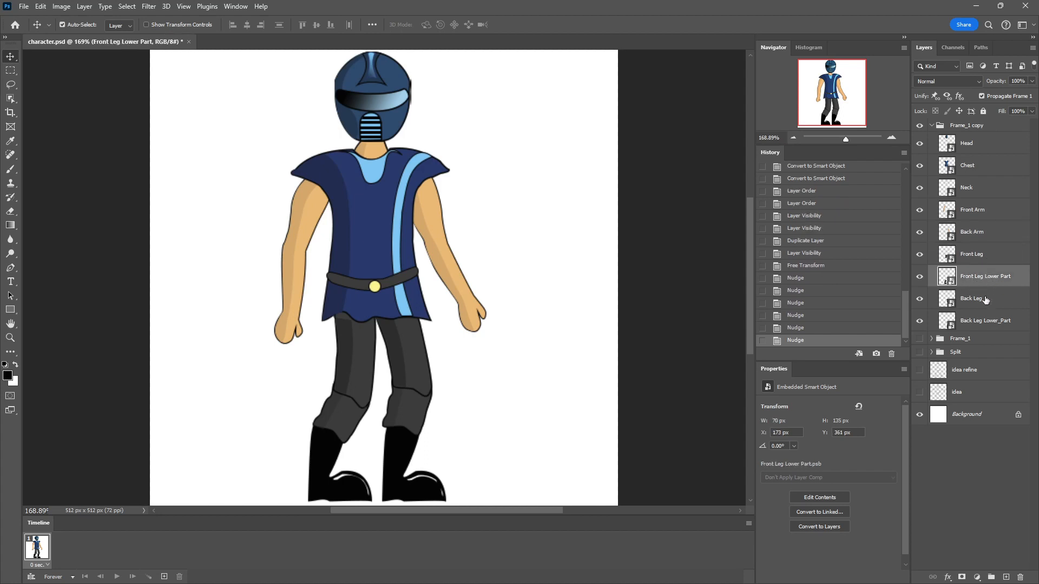
click(985, 300)
key(Down)
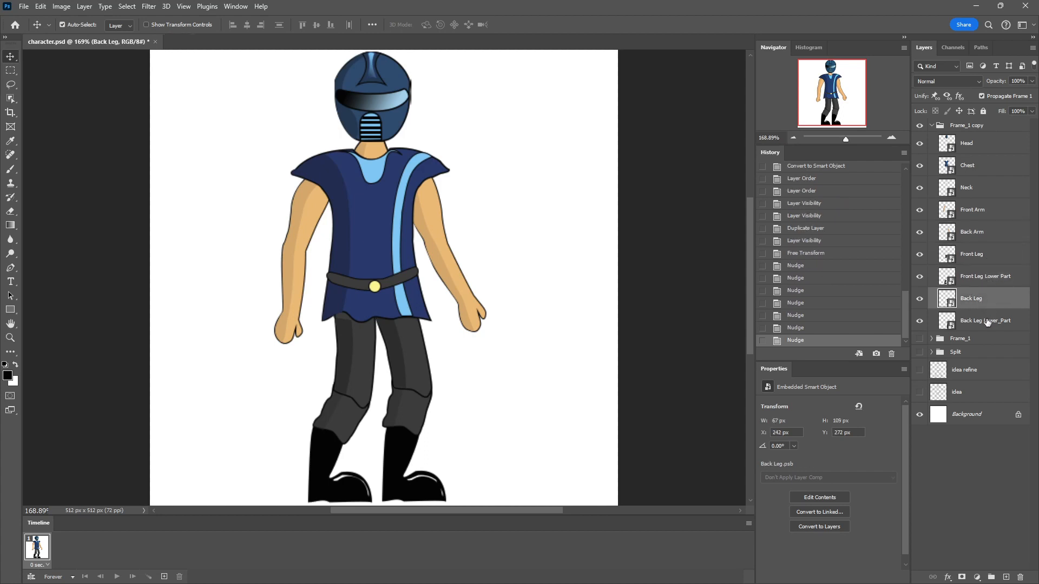
click(987, 323)
key(Down)
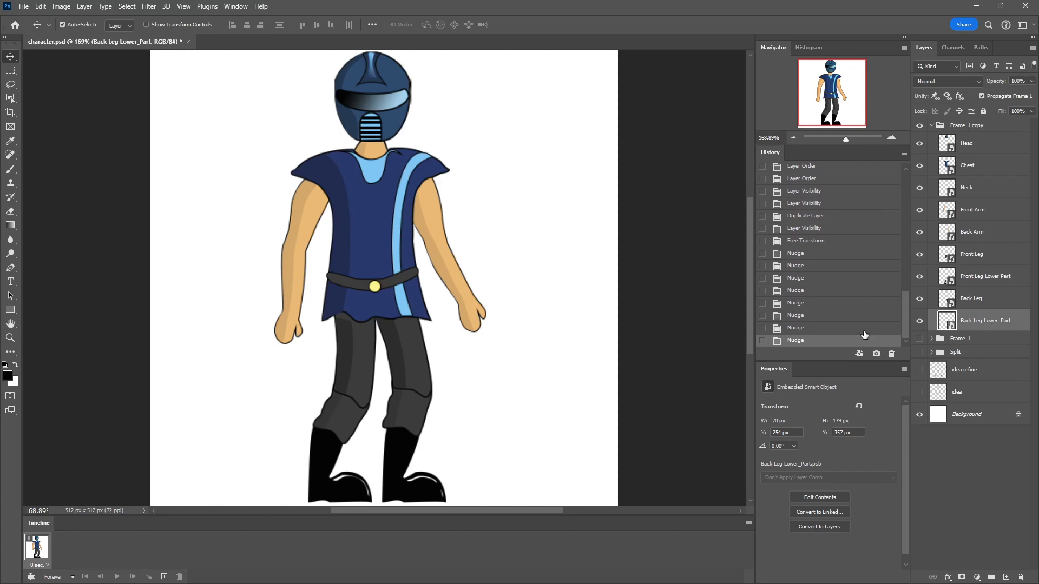
Move Back Leg Lower_Part and Front Leg Lower Part back up 1 px each to keep the feet in place.
key(Up)
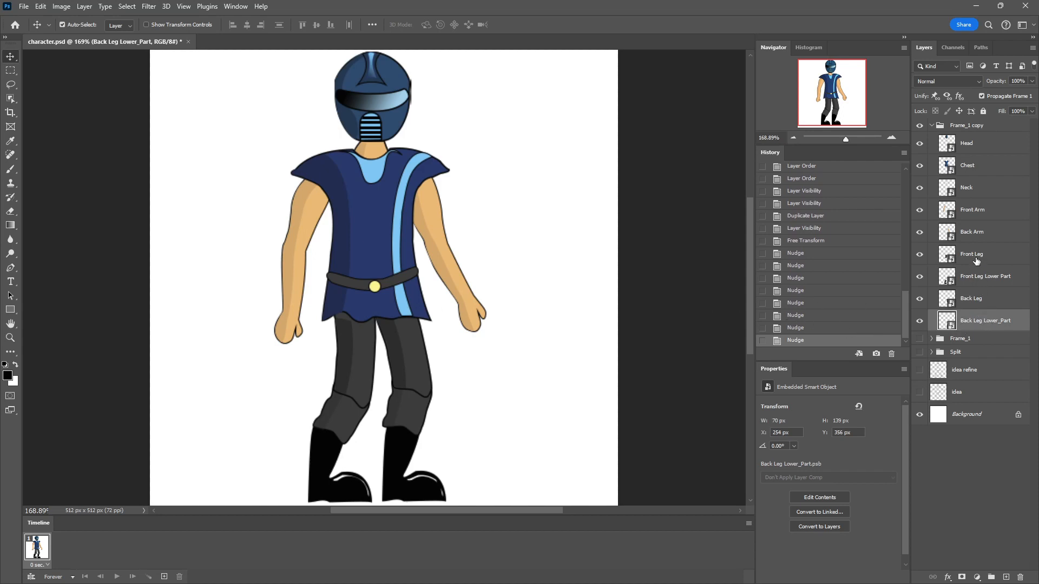
click(976, 262)
click(981, 284)
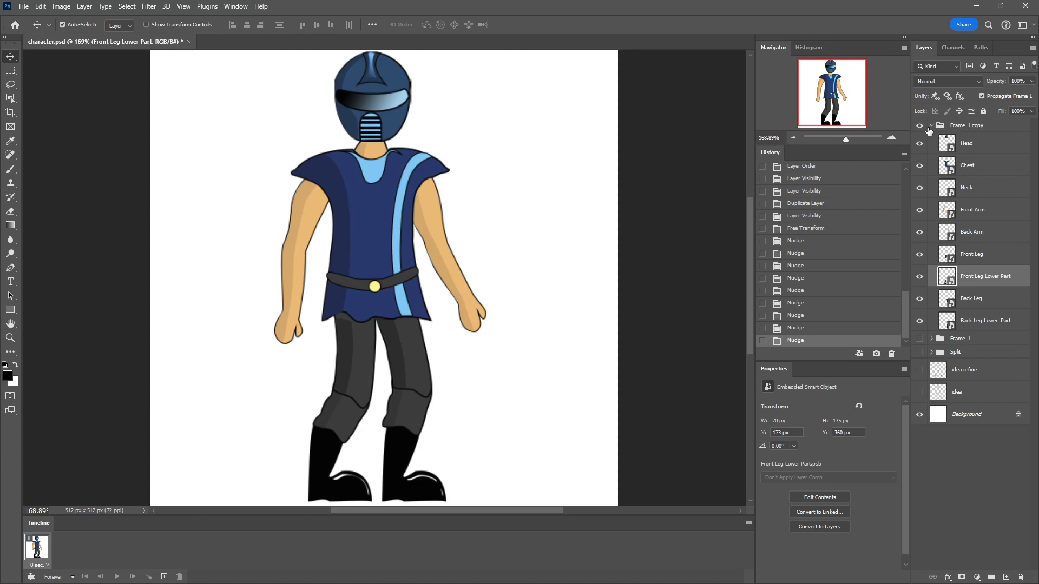
Rename the Frame_1 copy group to Frame_2 and collapse it.
click(964, 126)
double_click(969, 125)
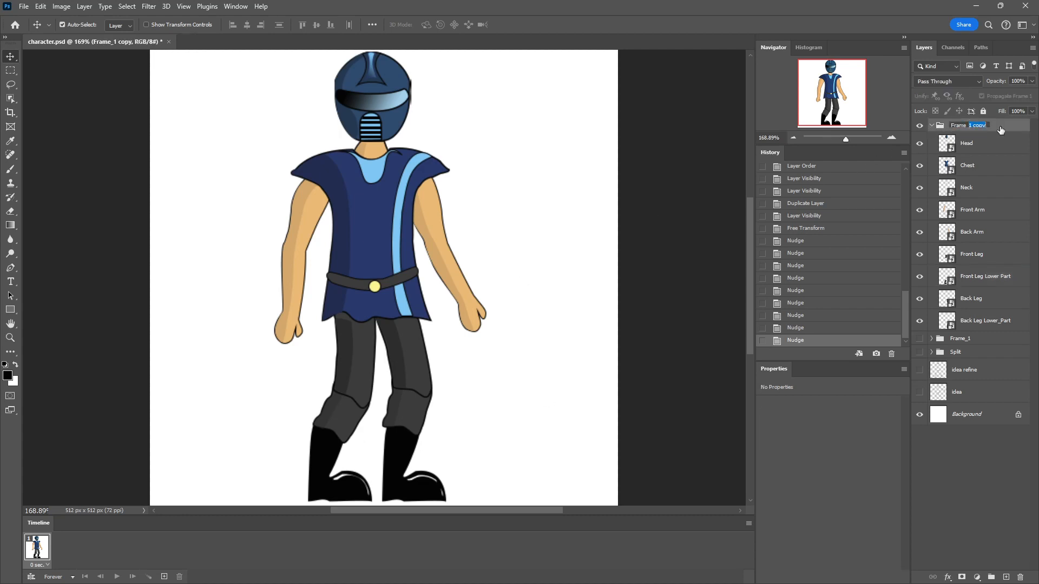
text(2)
key(Return)
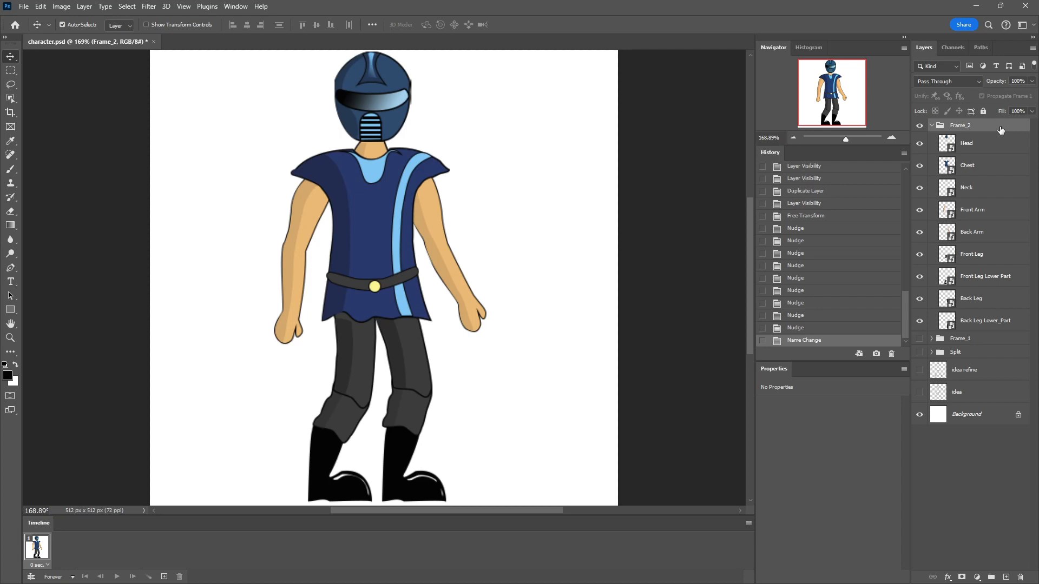
click(932, 125)
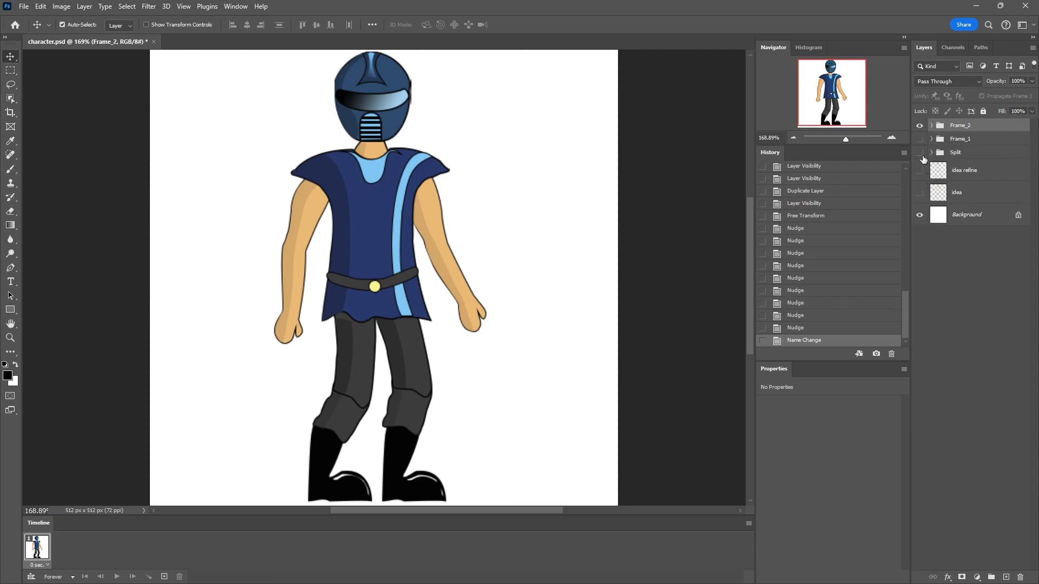
Compare the Frame_1 and Frame_2 poses by showing Frame_1 and repeatedly toggling the visibility of Frame_2.
click(920, 139)
click(921, 129)
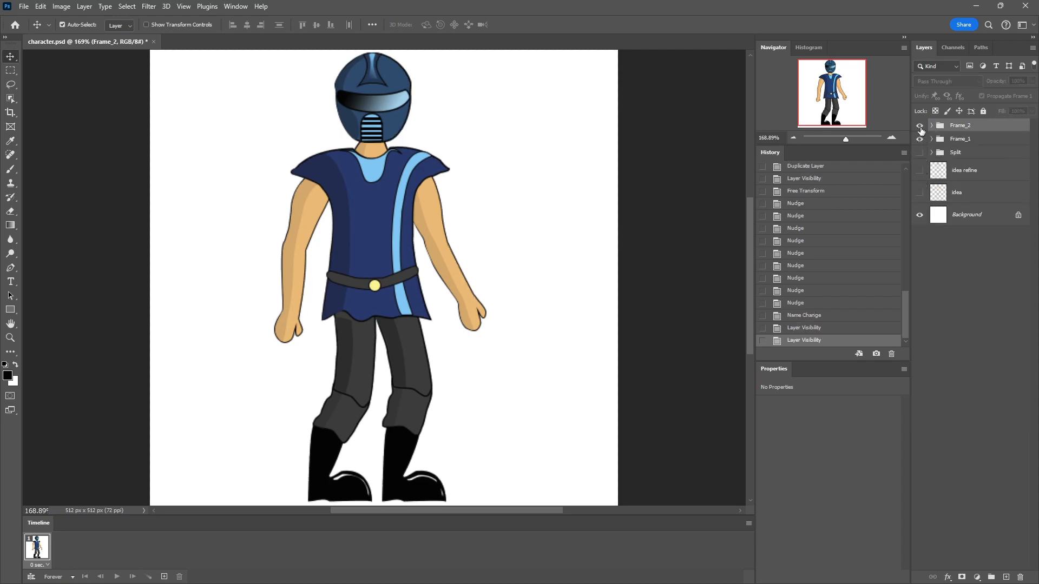
click(921, 129)
click(921, 129)
click(921, 129)
click(921, 128)
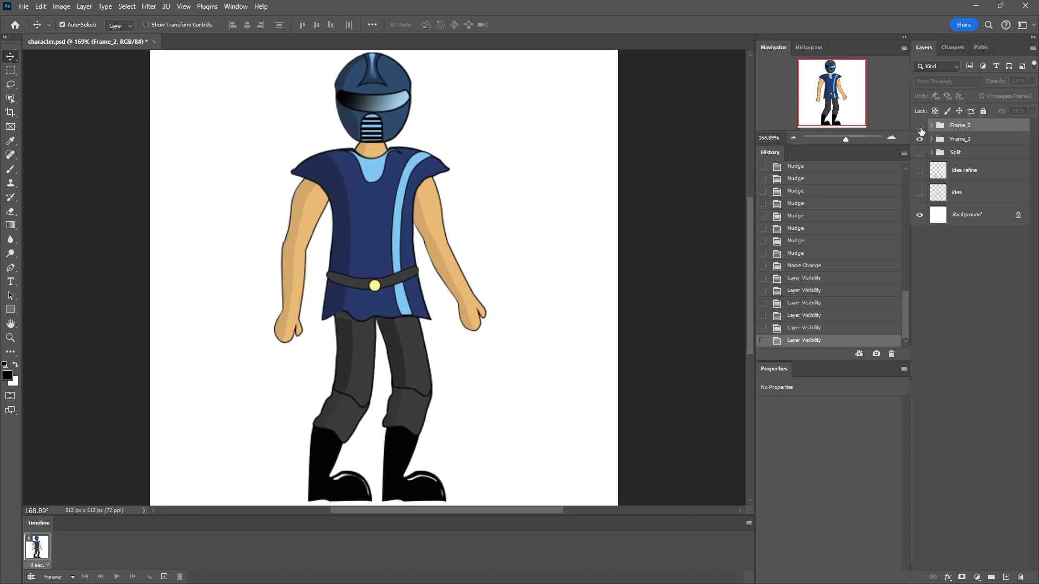
click(921, 130)
click(921, 130)
Hide Frame_1, duplicate the hidden Frame_2 group, and make the copy visible and expanded.
click(921, 139)
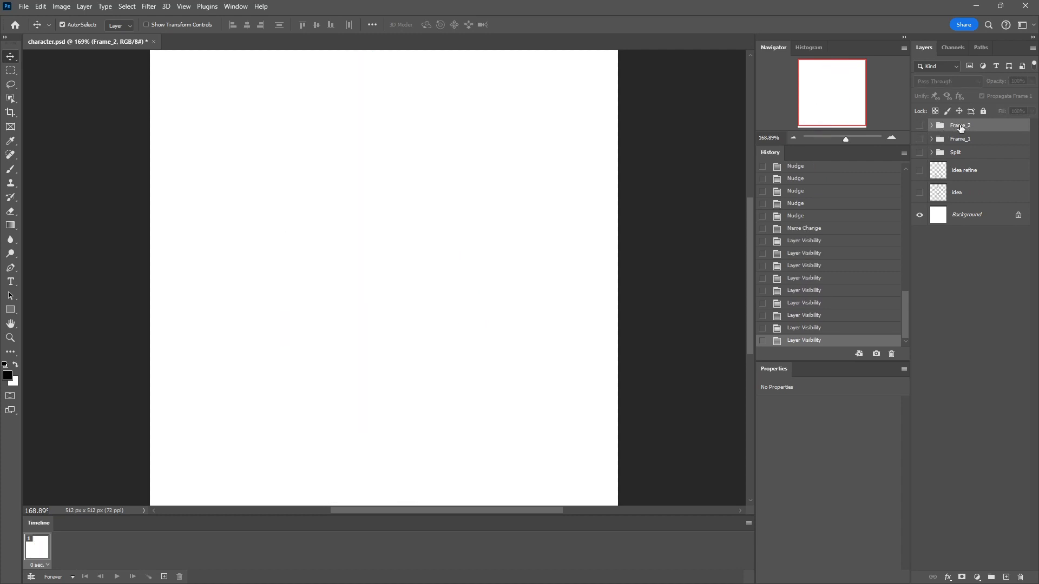
drag(961, 128, 1006, 577)
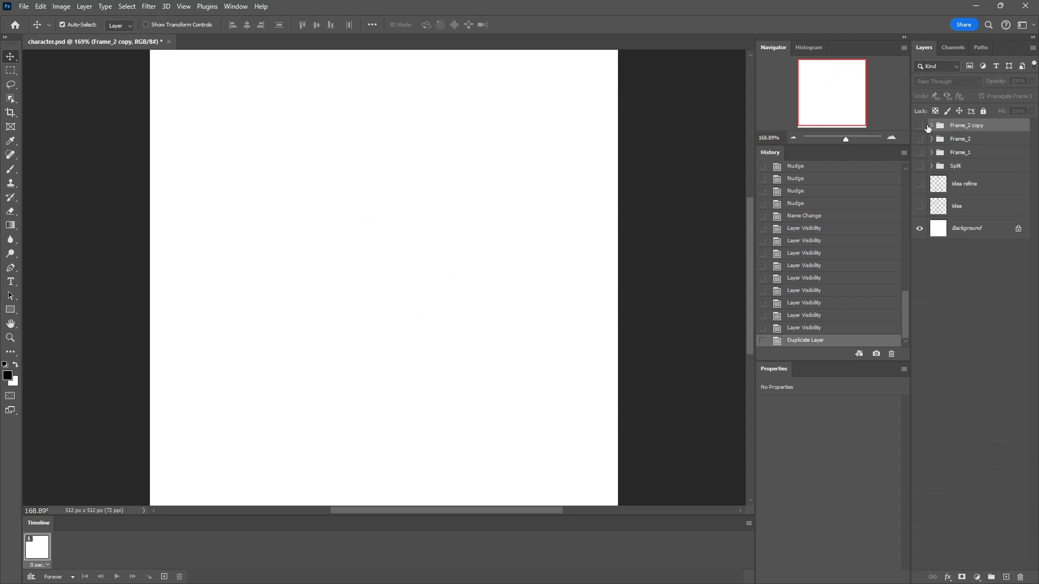
click(919, 126)
click(931, 126)
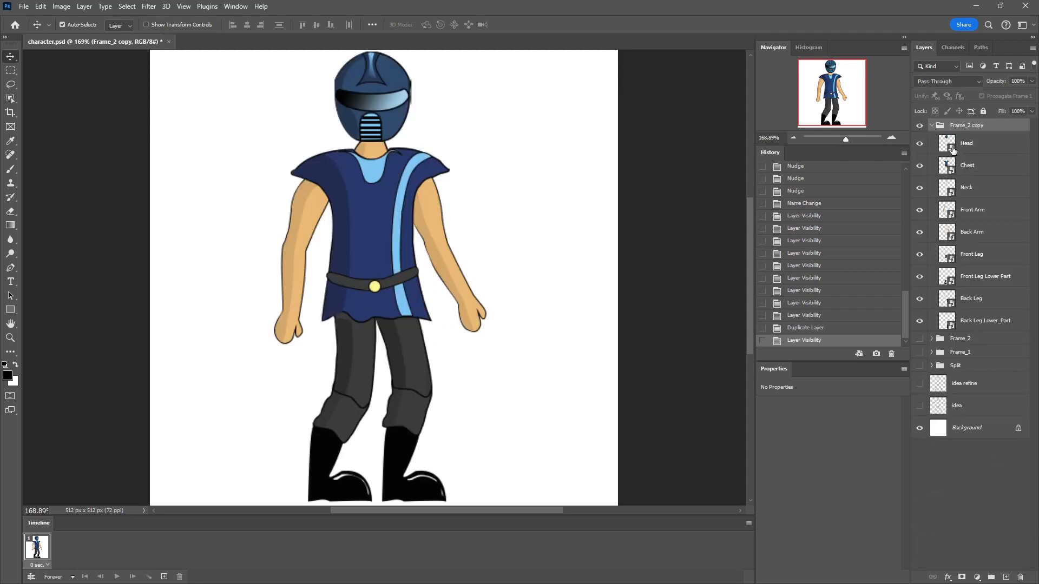
Move the Head in the Frame_2 copy down 2 px and rotate it about 1.02°.
click(353, 107)
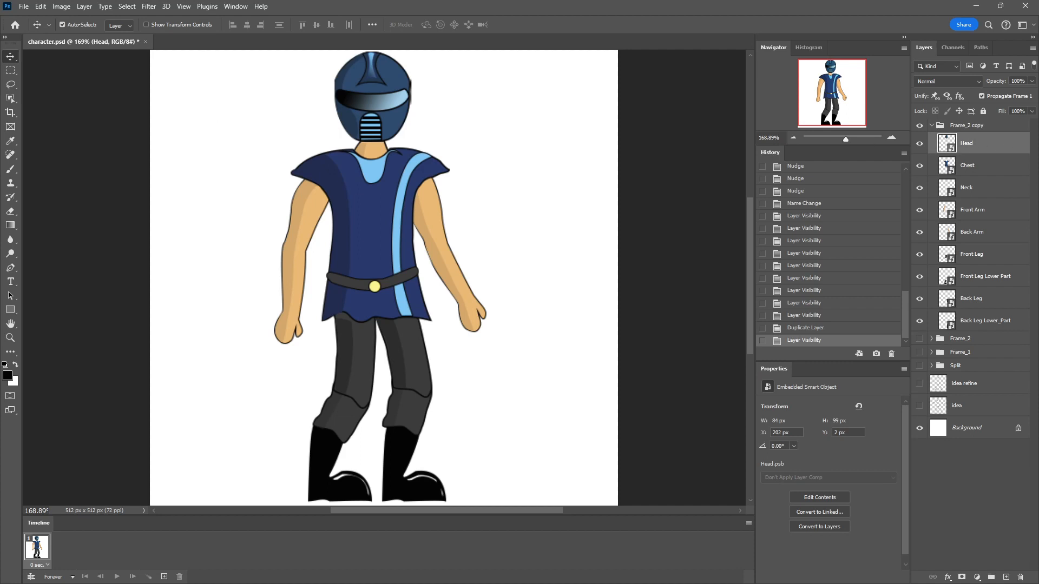
key(Down)
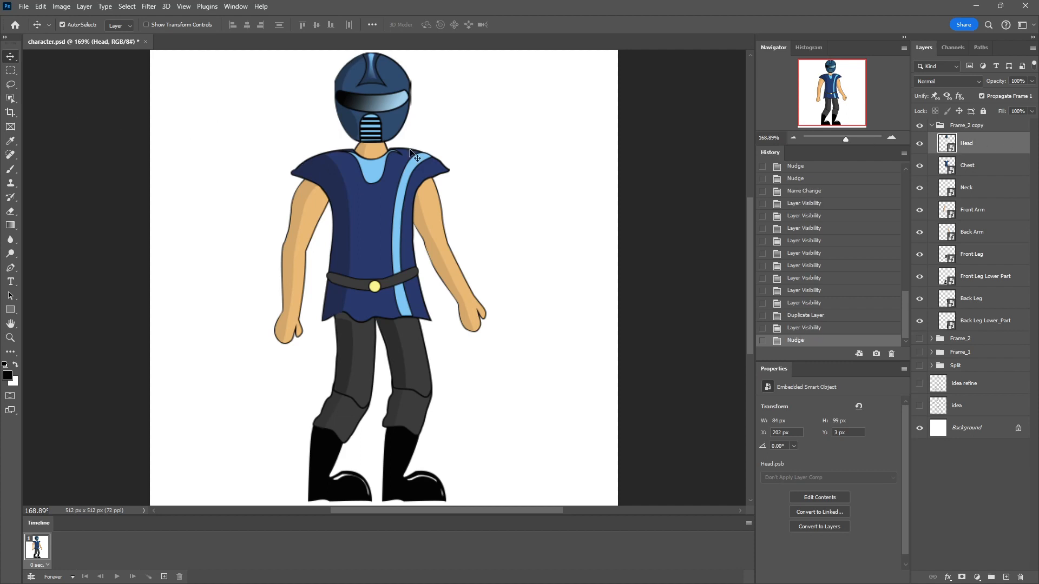
key(ctrl+t)
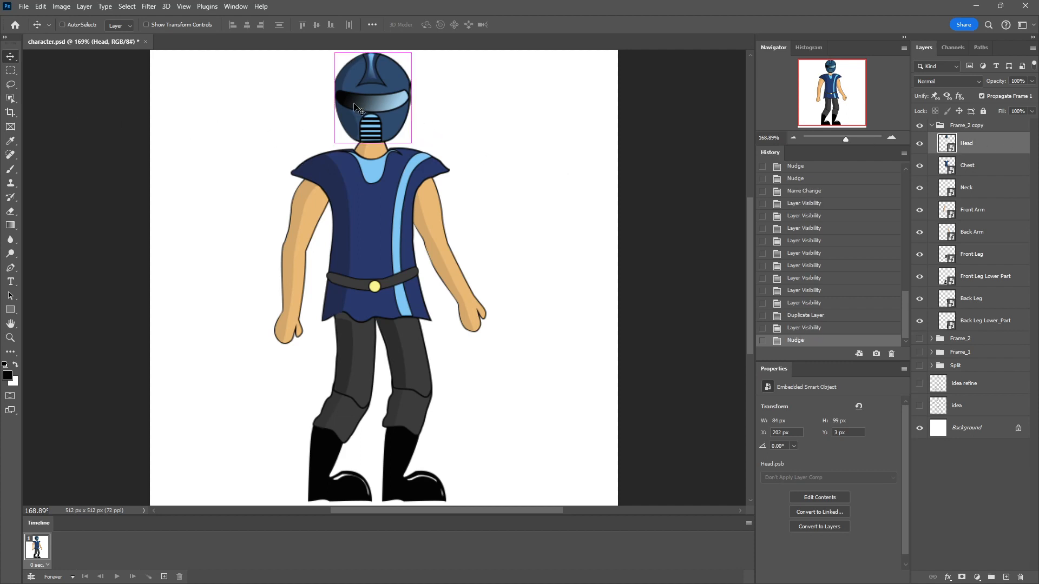
key(Down)
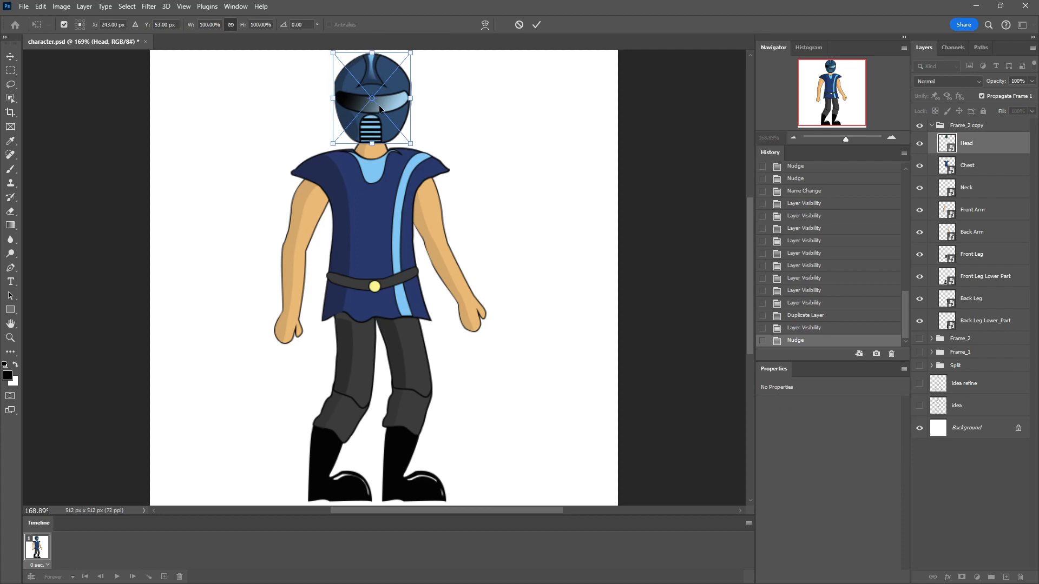
drag(437, 105, 438, 113)
key(Return)
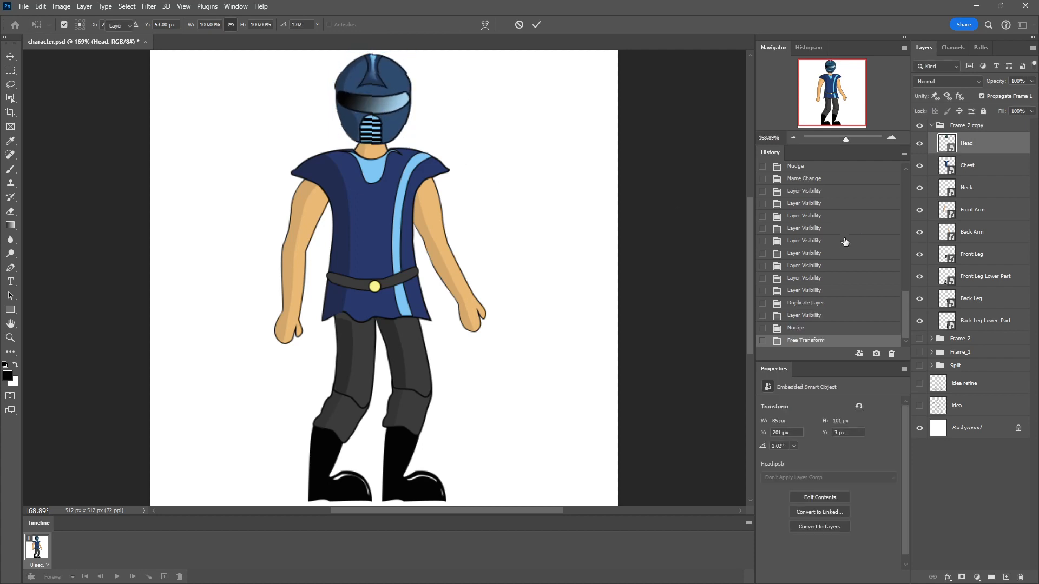
Move the Chest in the Frame_2 copy group down 1 px and rotate it about 1.23°.
key(alt+bracketleft)
key(Down)
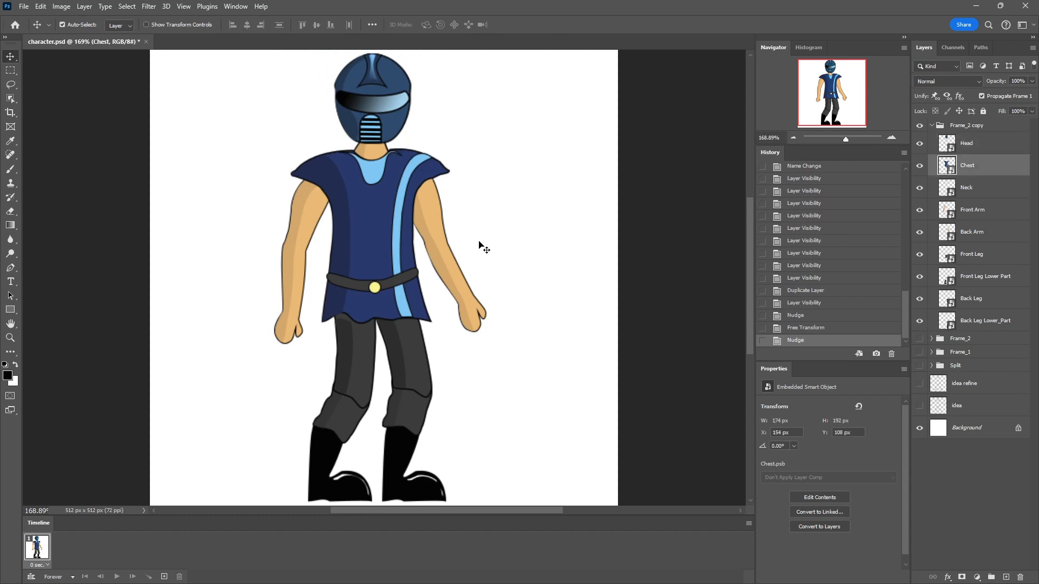
key(ctrl+t)
drag(500, 203, 501, 202)
key(Return)
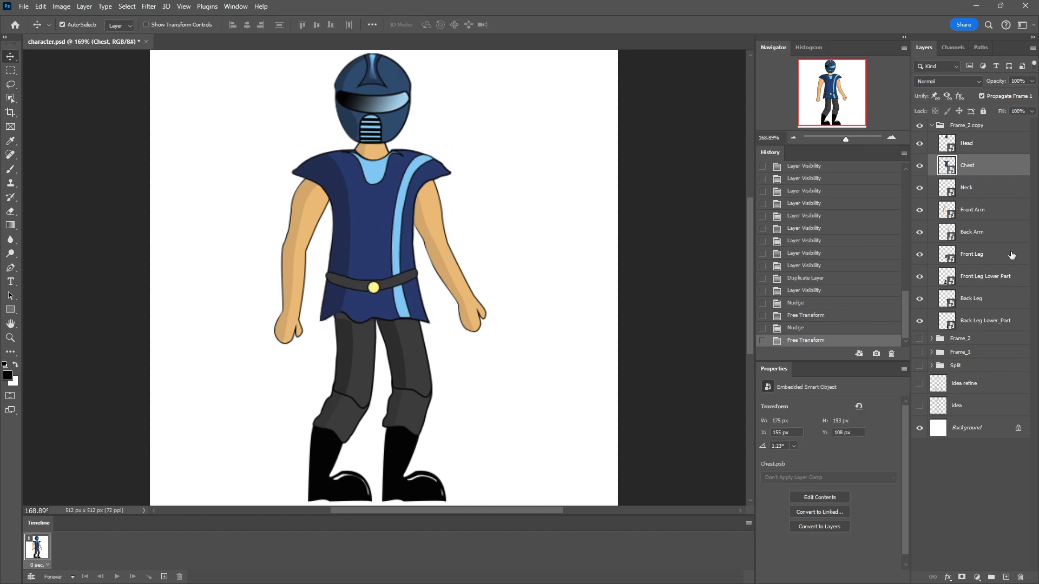
Move the Neck in the Frame_2 copy group down 1 px with Free Transform.
click(988, 194)
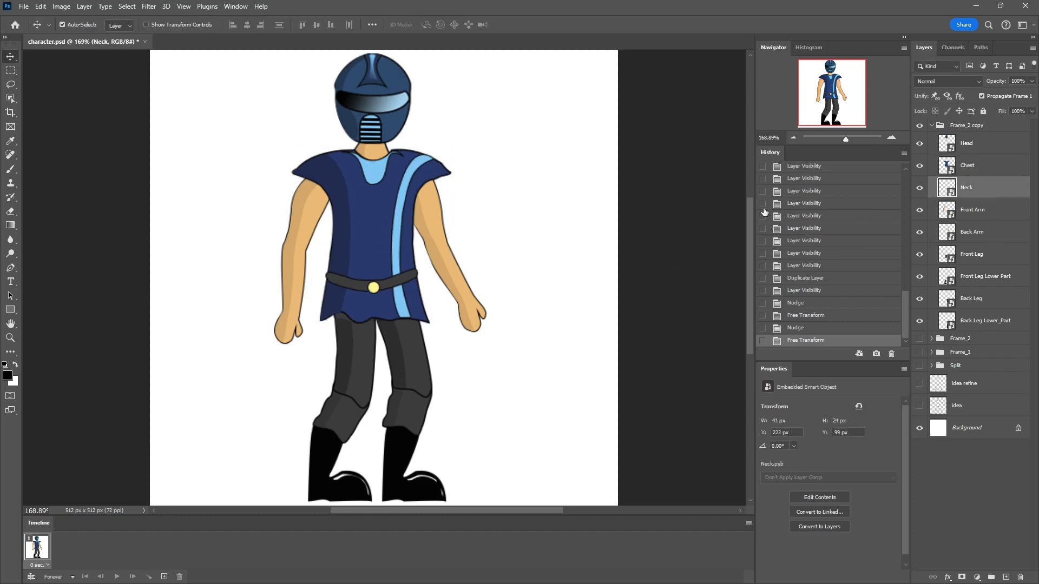
key(ctrl+t)
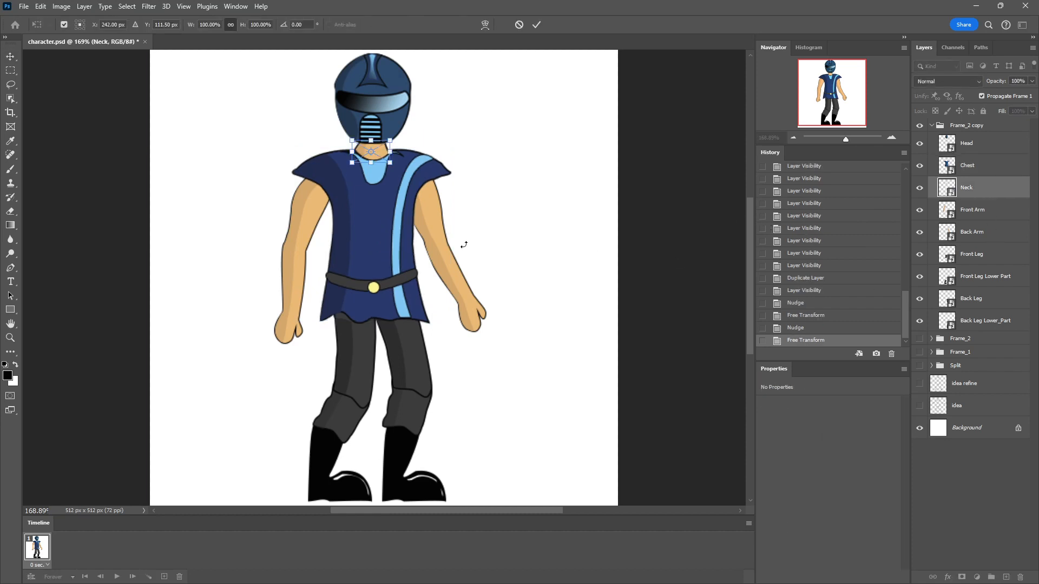
key(Down)
key(Return)
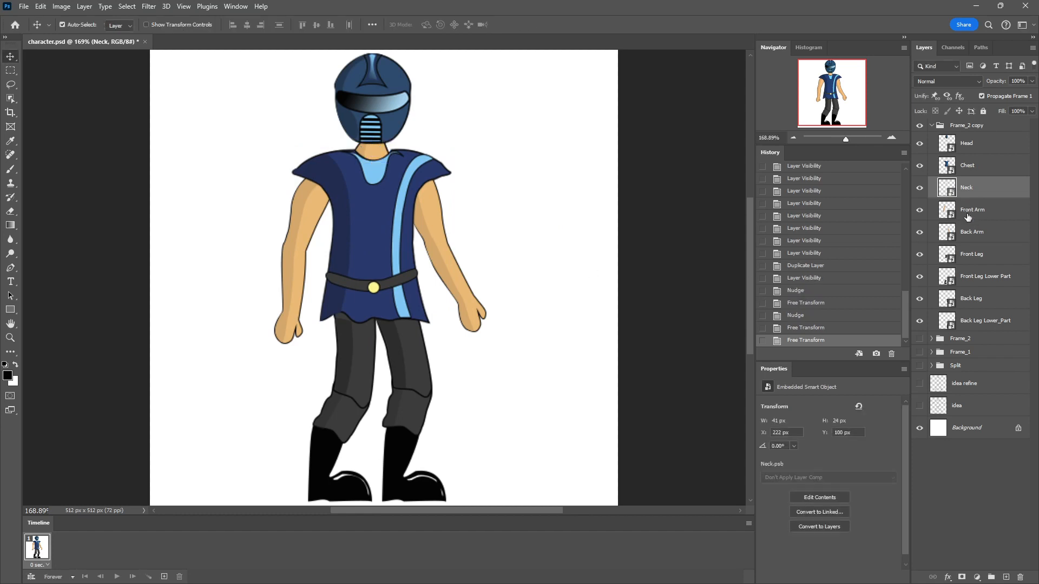
Rotate the Front Arm about -4.71° around a pivot placed at the shoulder.
click(968, 216)
key(ctrl+t)
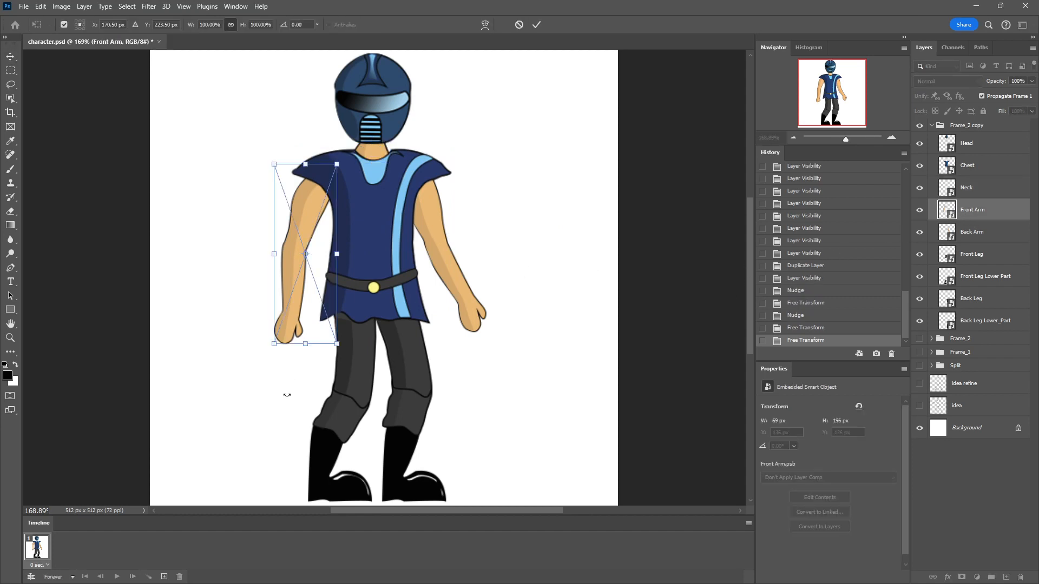
drag(301, 358, 349, 357)
key(ctrl+z)
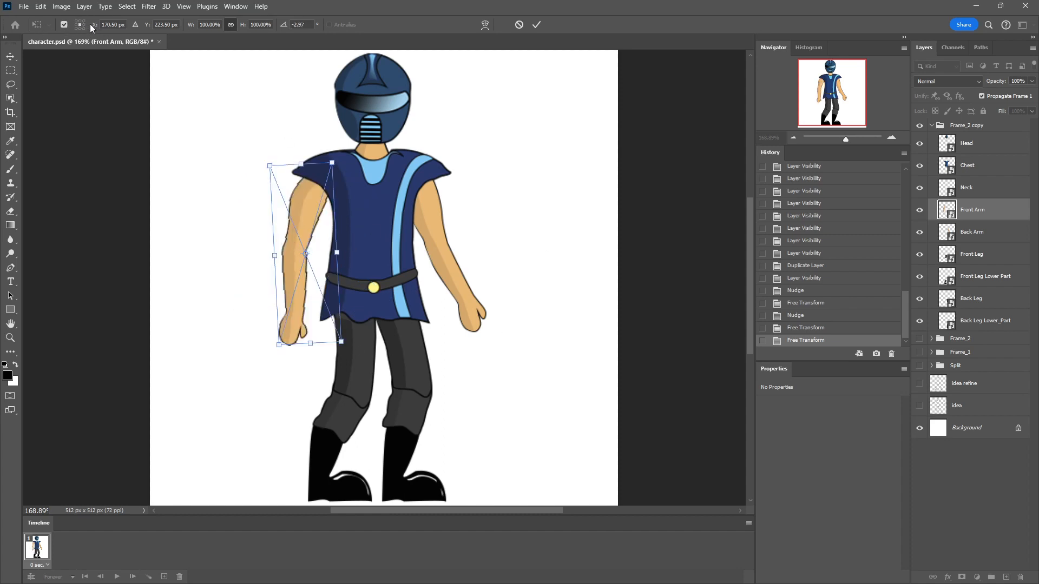
drag(307, 256, 324, 169)
drag(292, 373, 347, 359)
key(Return)
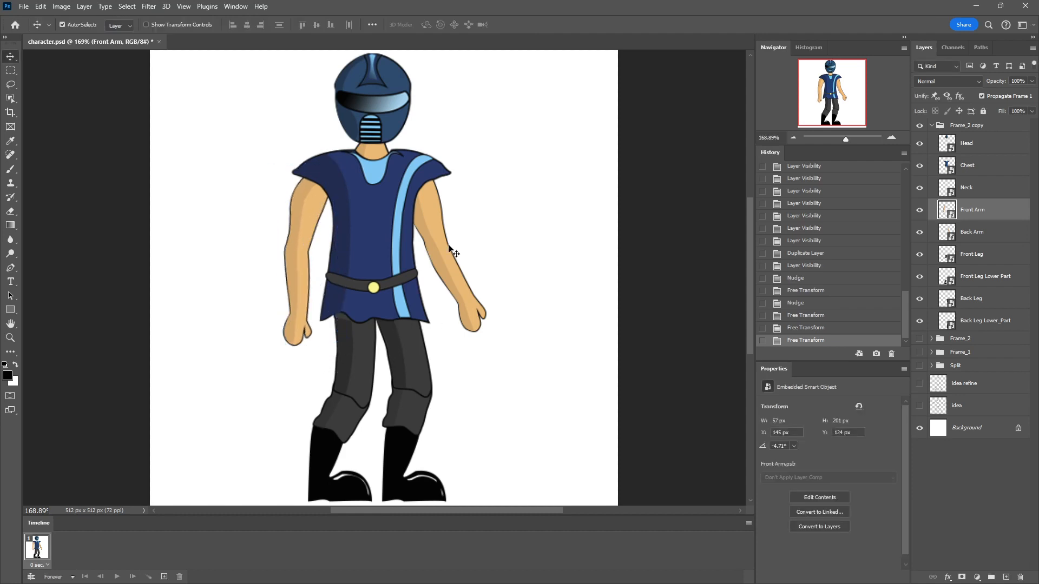
Rotate the Back Arm about 3.47° with Free Transform, swinging the hand in toward the body.
click(453, 250)
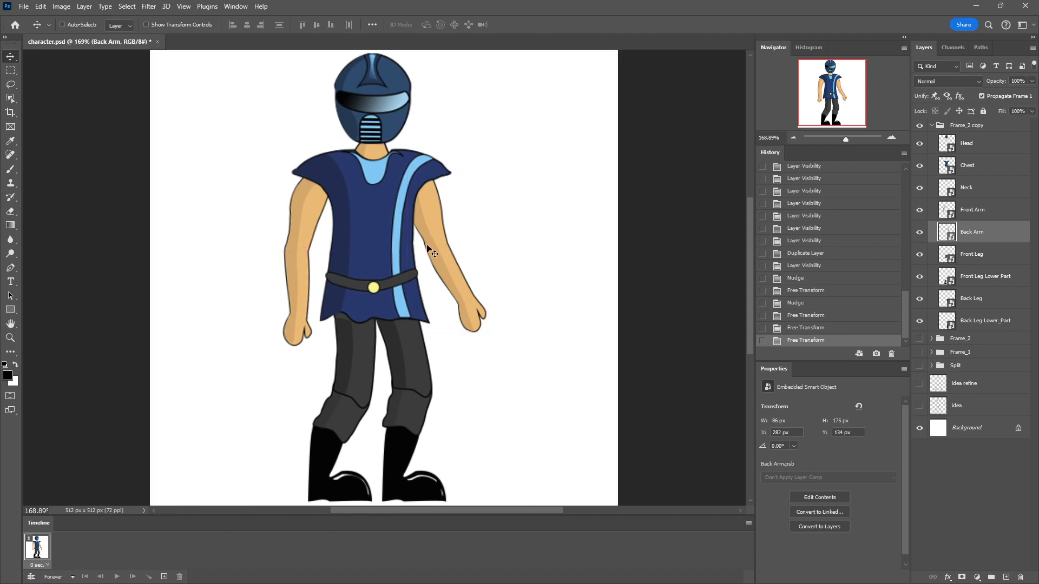
key(ctrl+t)
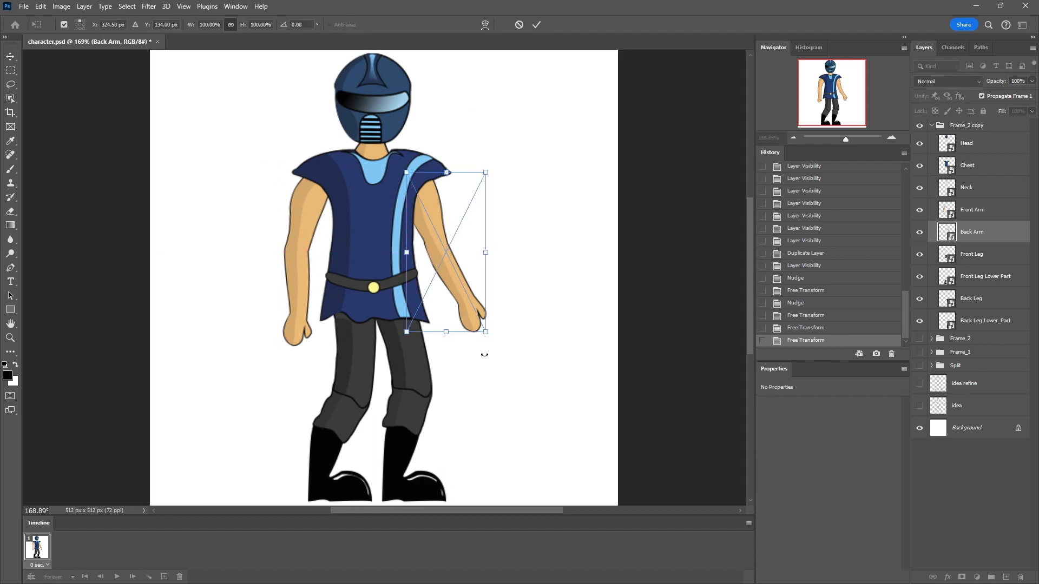
drag(479, 352, 471, 356)
key(Return)
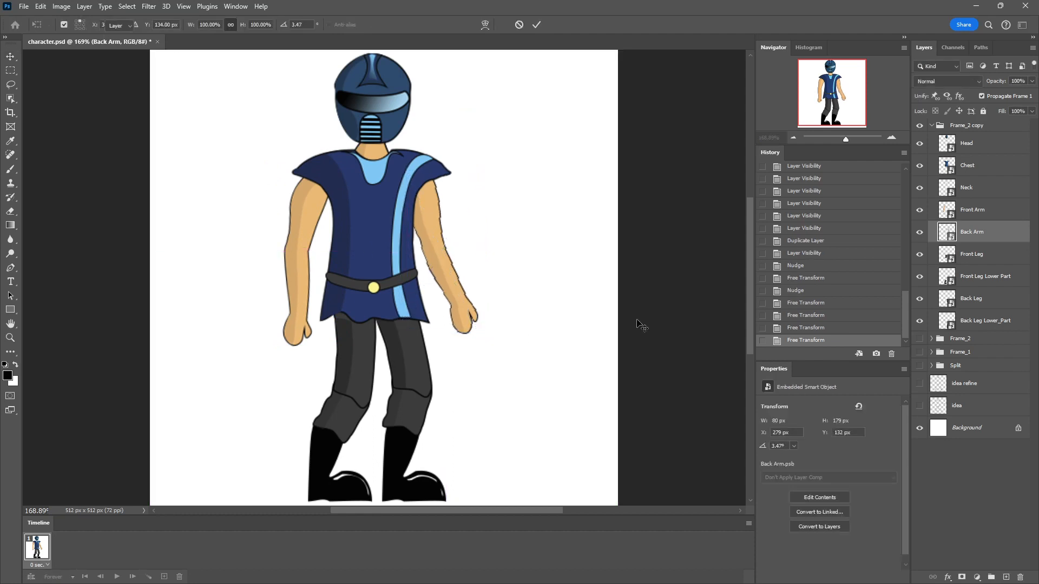
Nudge the Chest down another 1 px.
click(971, 170)
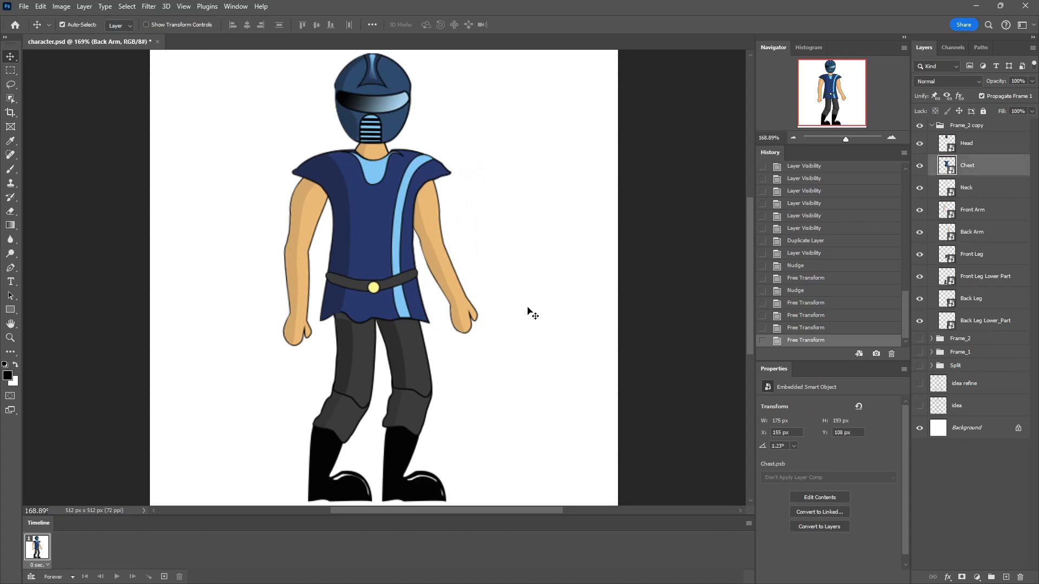
key(Down)
key(Down)
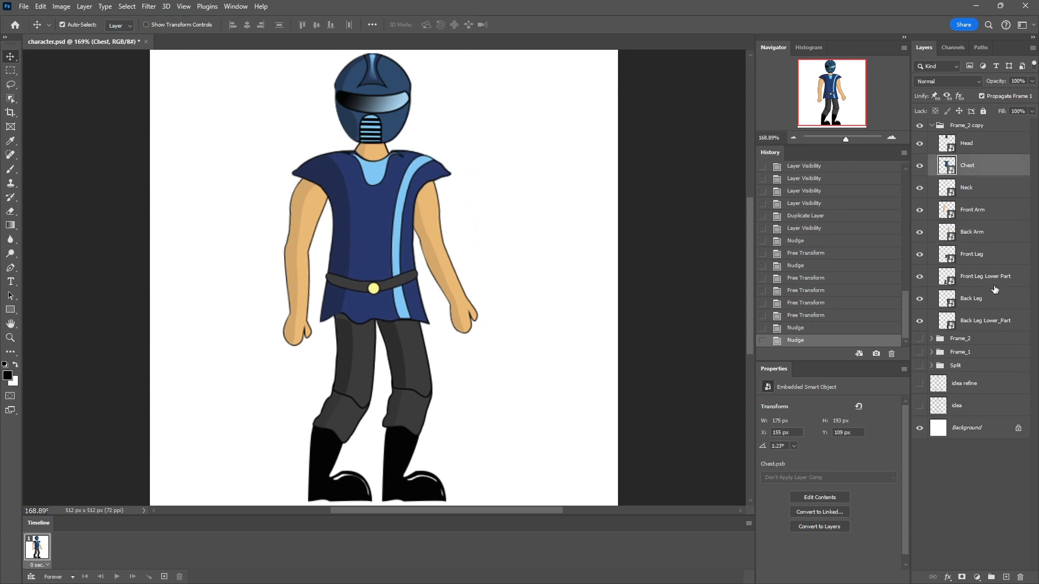
Nudge the Front Leg down 2 px and shift the Back Leg slightly.
click(992, 283)
click(987, 261)
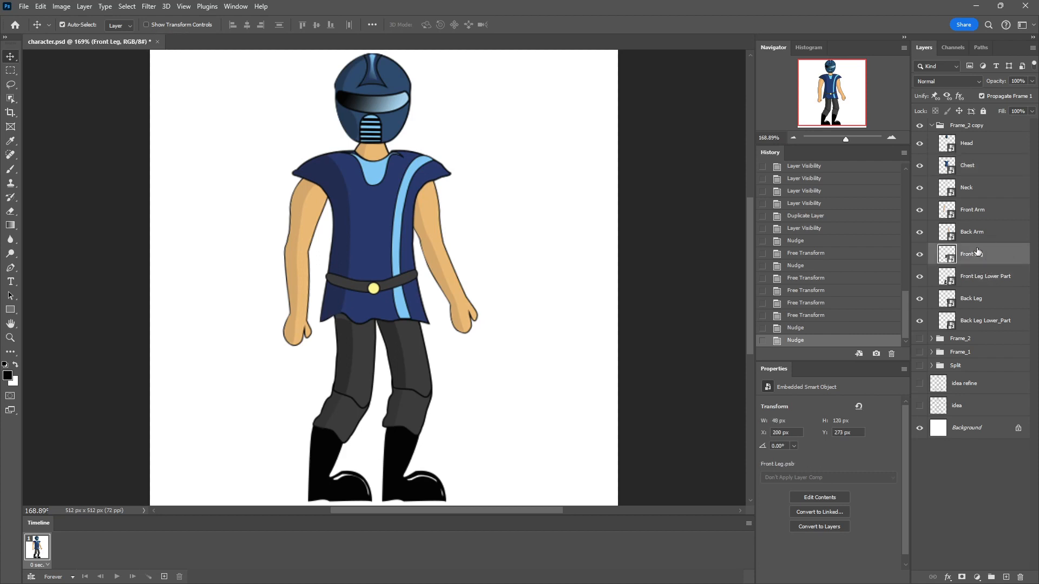
key(Down)
key(Down)
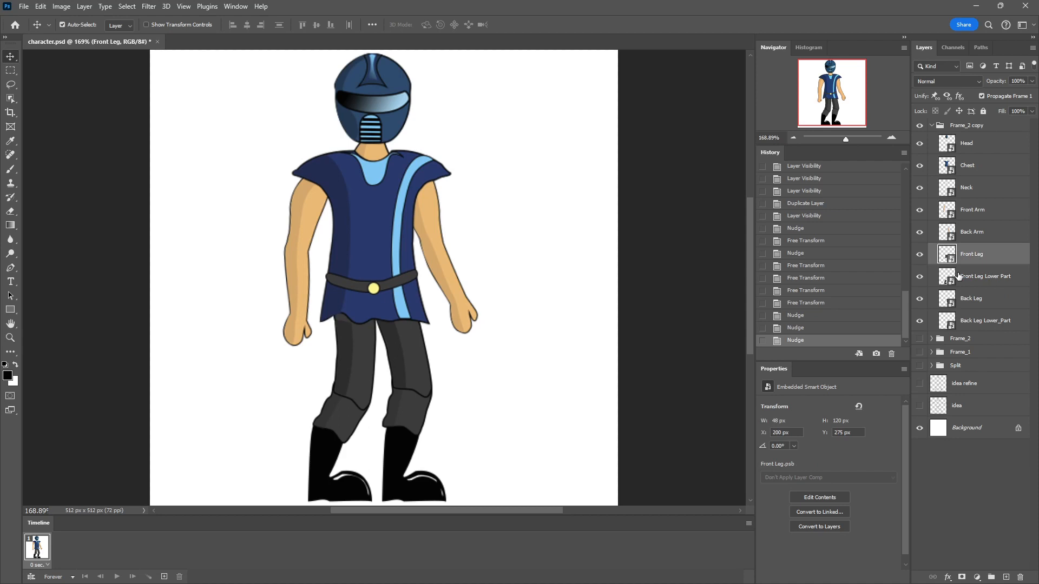
click(981, 280)
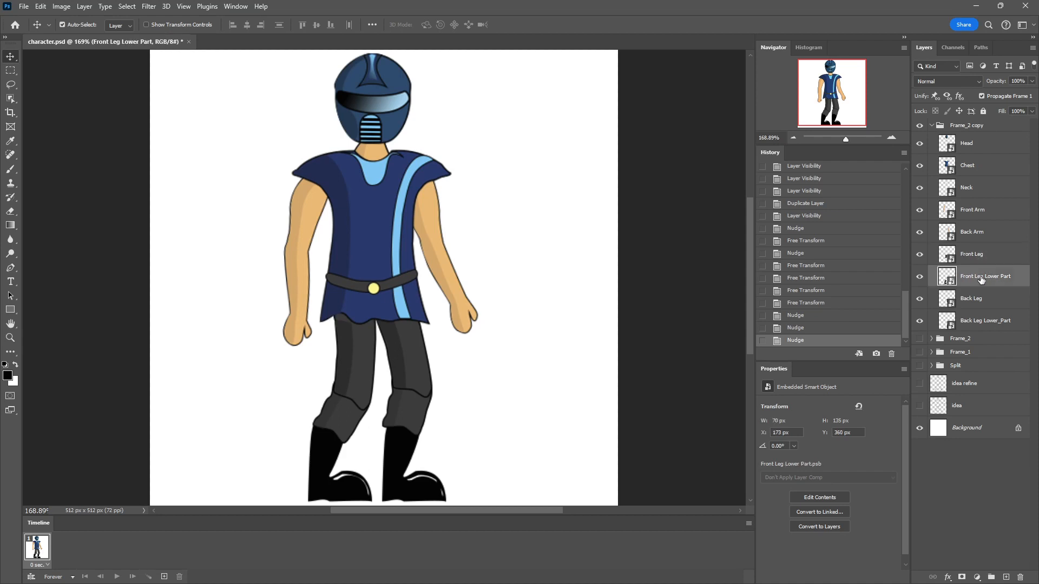
click(980, 302)
key(Left)
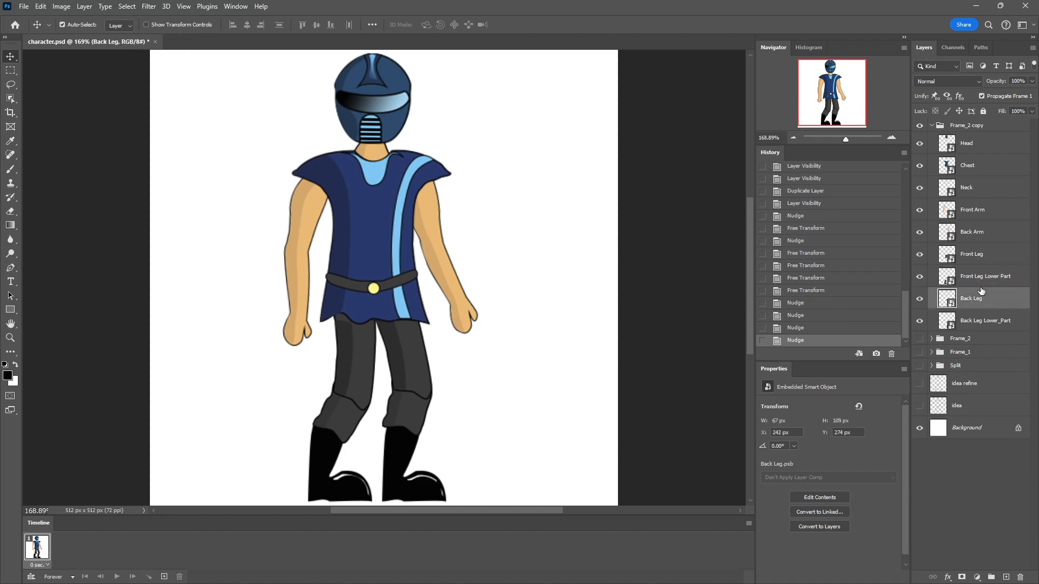
Rotate the Front Leg Lower Part about 1.24° around a pivot placed at the knee.
click(984, 277)
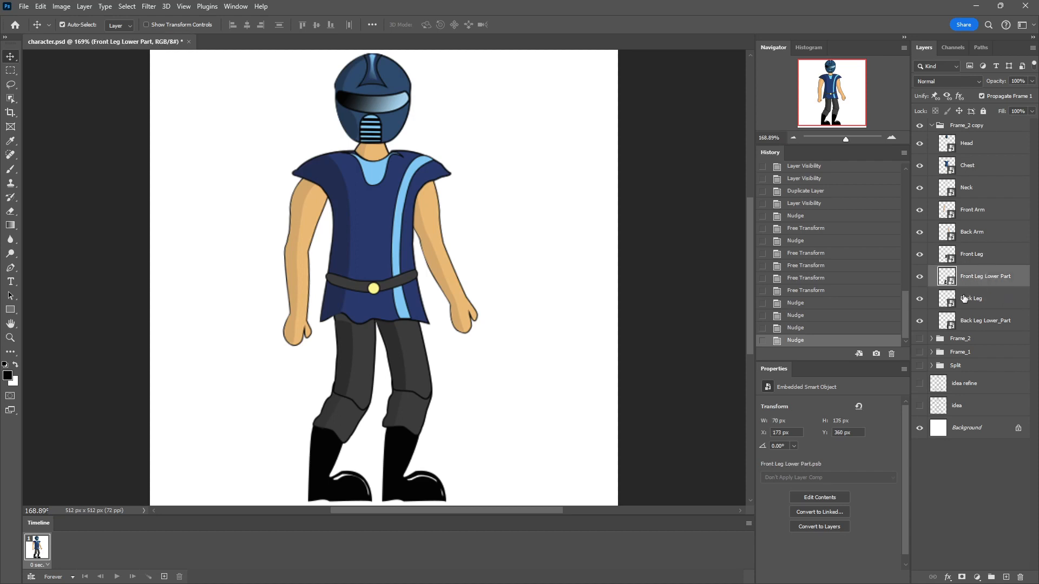
key(ctrl+t)
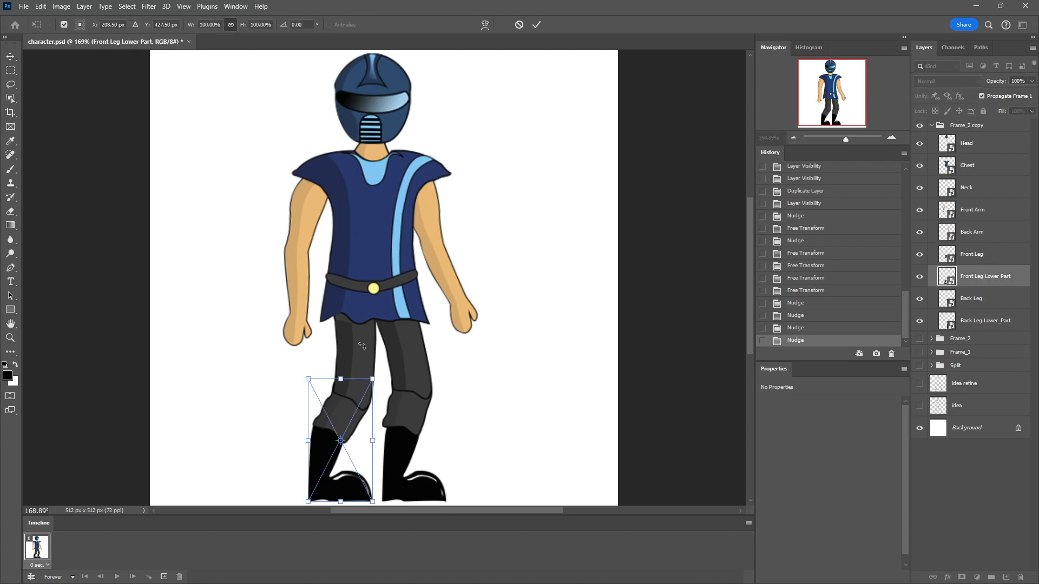
drag(341, 442, 352, 405)
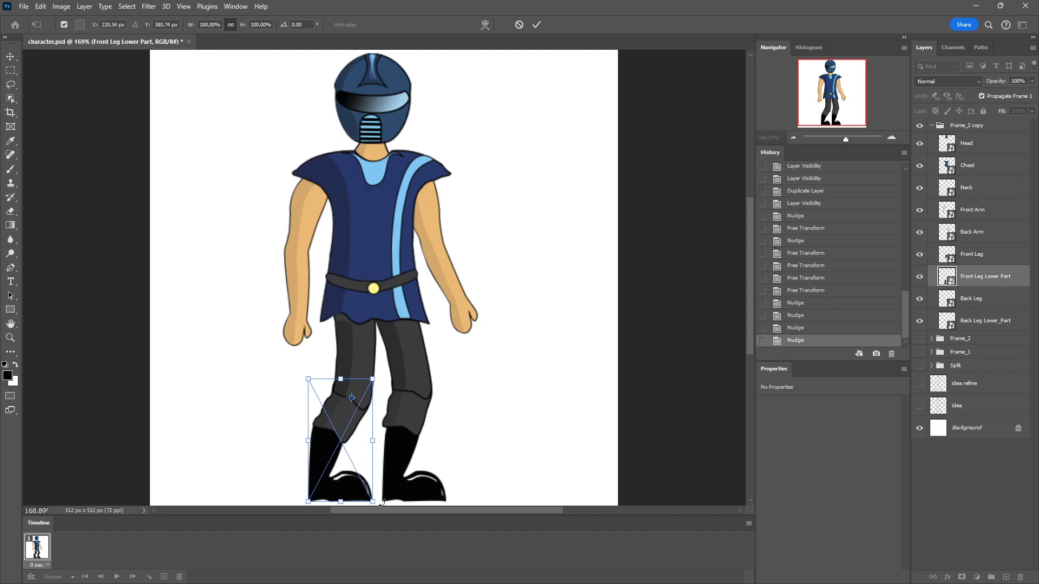
drag(382, 503, 379, 504)
key(Return)
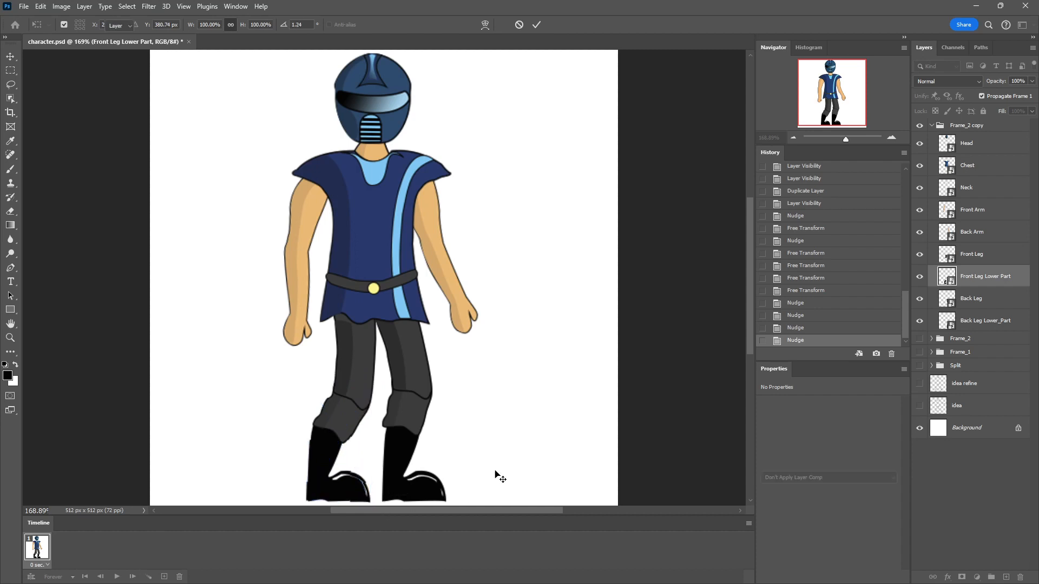
Rotate the Back Leg Lower_Part about 0.66° around a pivot placed at the knee.
click(996, 322)
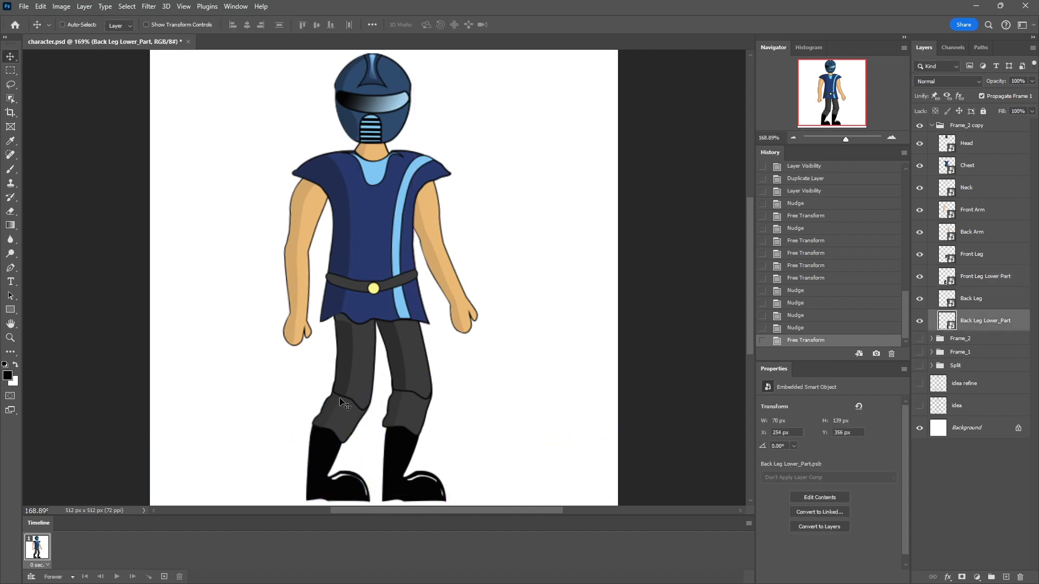
key(ctrl+t)
drag(418, 447, 417, 399)
drag(456, 499, 457, 477)
key(Return)
key(v)
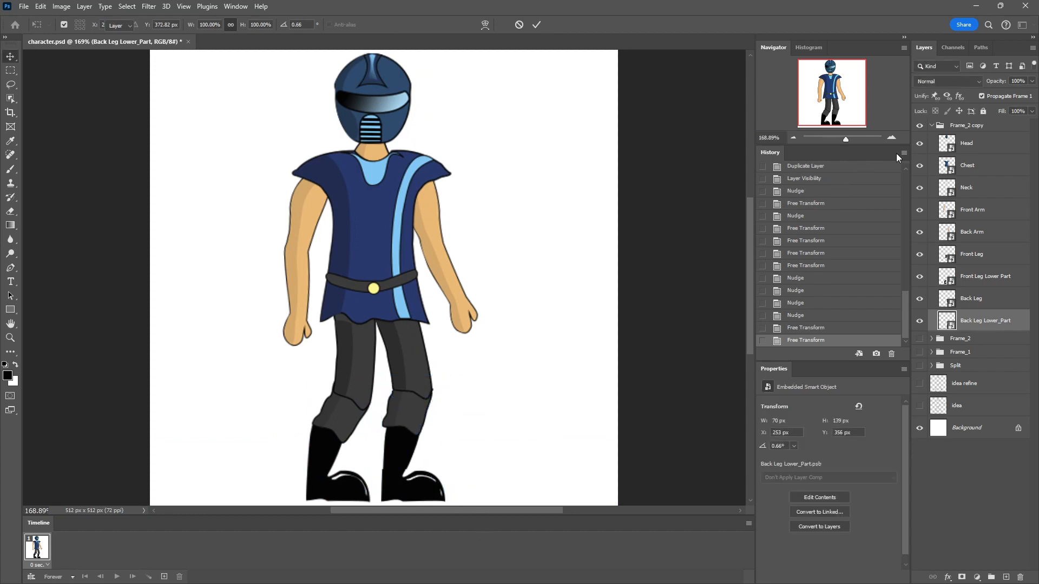
Collapse and hide the Frame_2 copy group and show Frame_1 in the first timeline frame.
click(932, 126)
click(919, 126)
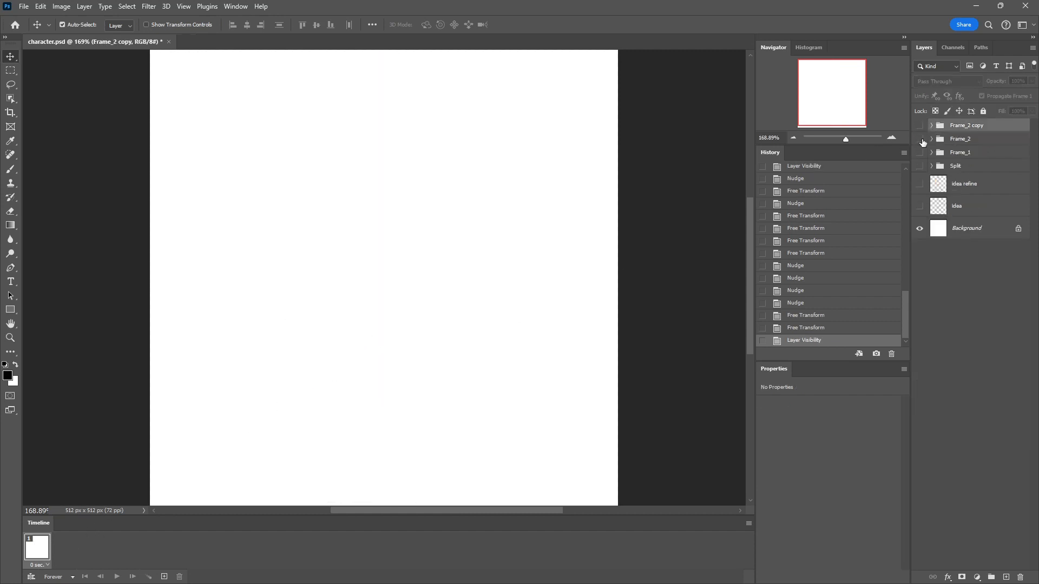
click(920, 166)
click(919, 166)
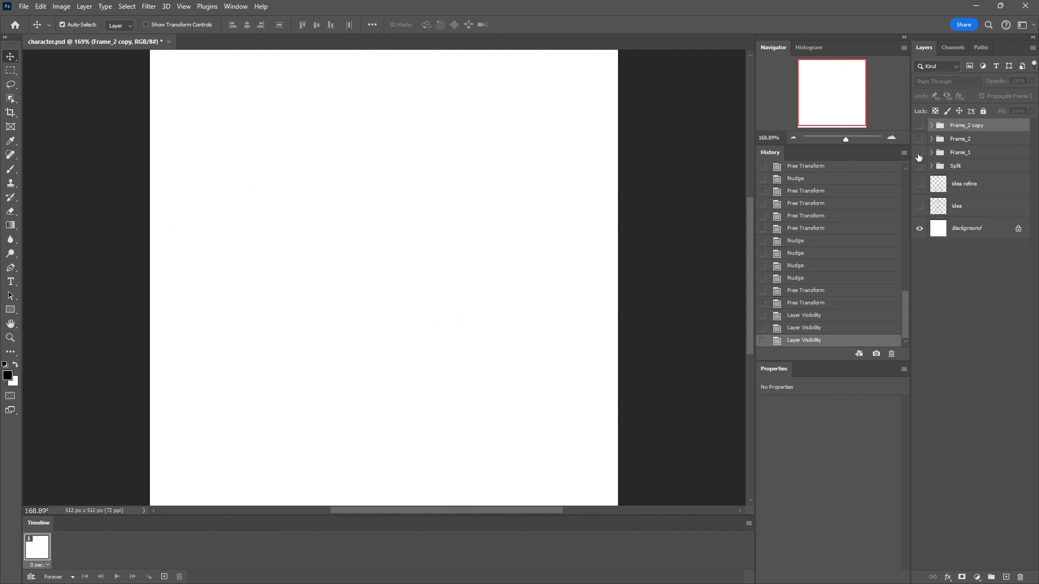
click(919, 152)
Add a second timeline frame that shows the Frame_2 group instead of Frame_1.
click(164, 577)
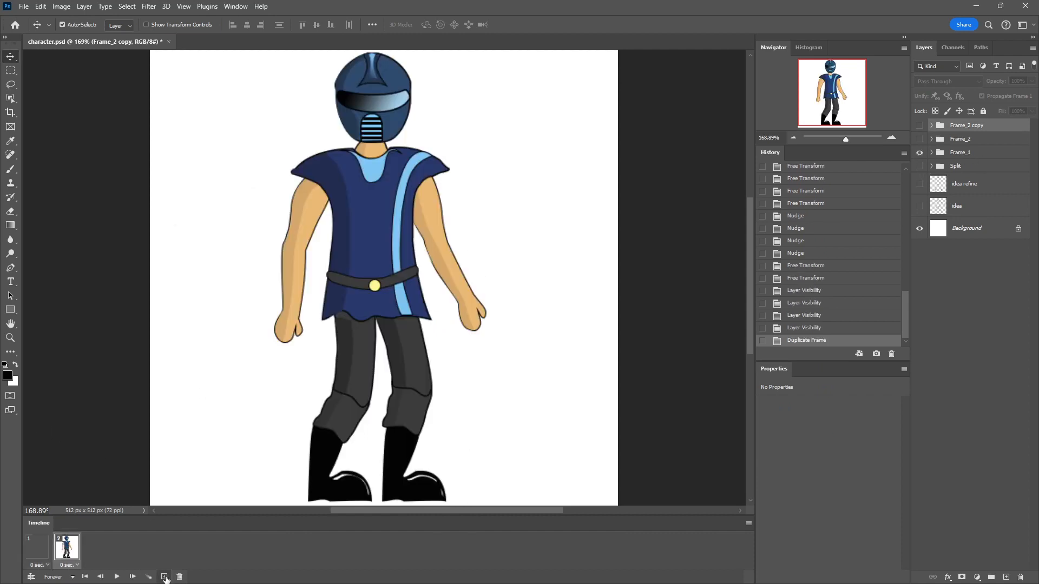
click(920, 139)
click(920, 152)
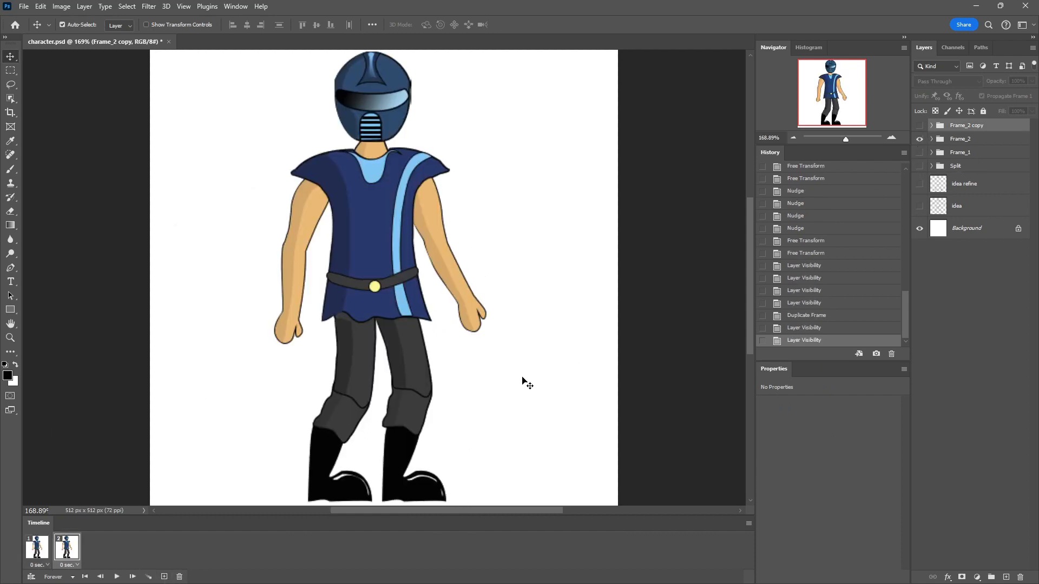
Add a third timeline frame showing the Frame_2 copy group instead of Frame_2, and play the animation.
click(163, 577)
click(920, 126)
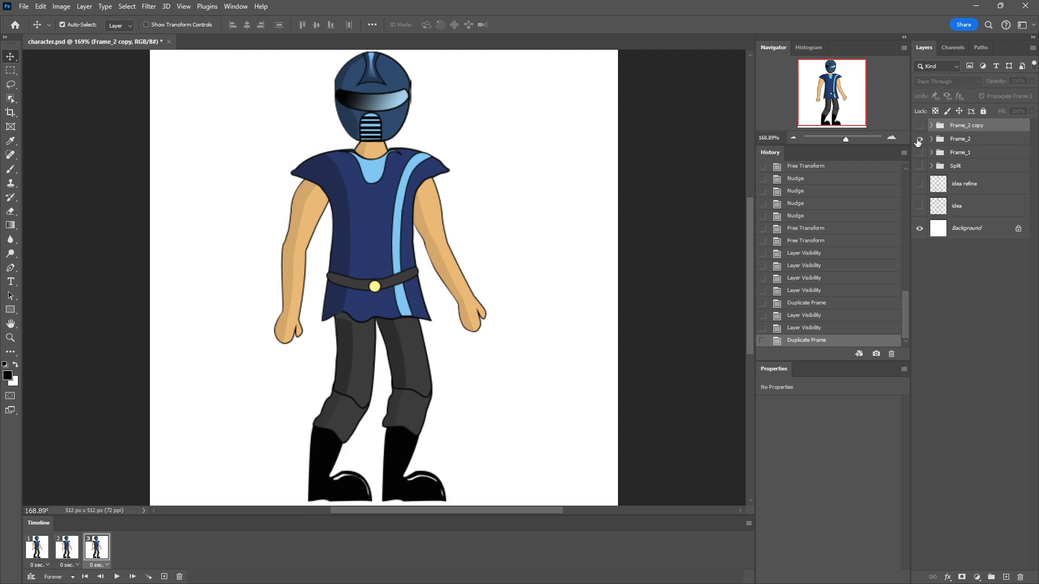
click(919, 139)
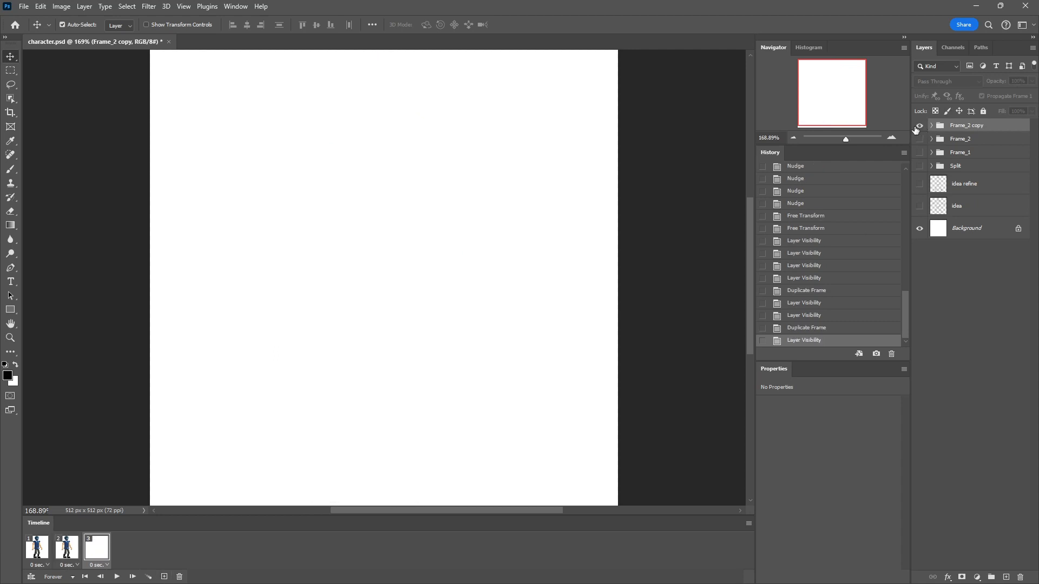
click(117, 577)
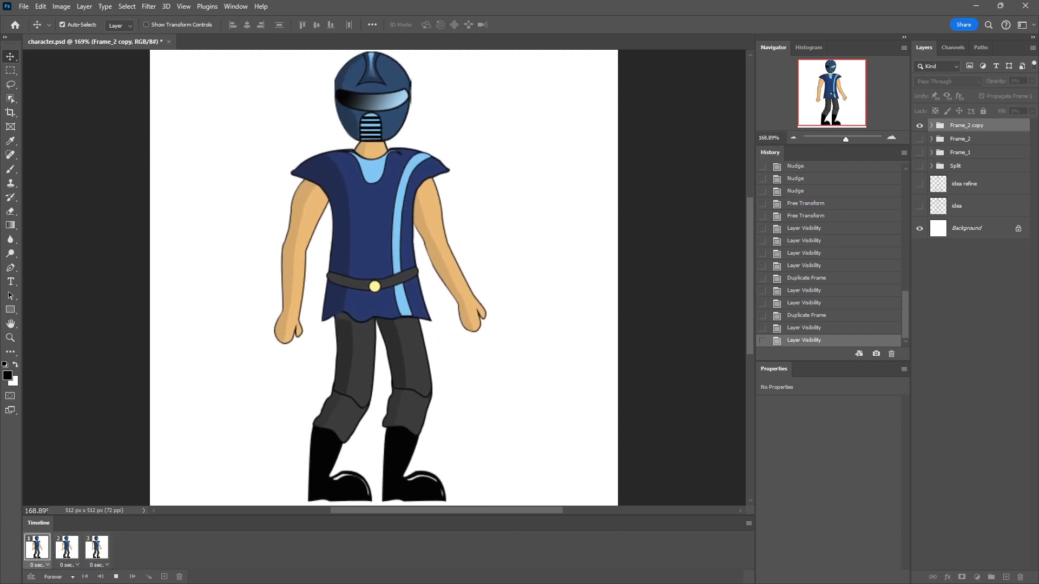
click(116, 576)
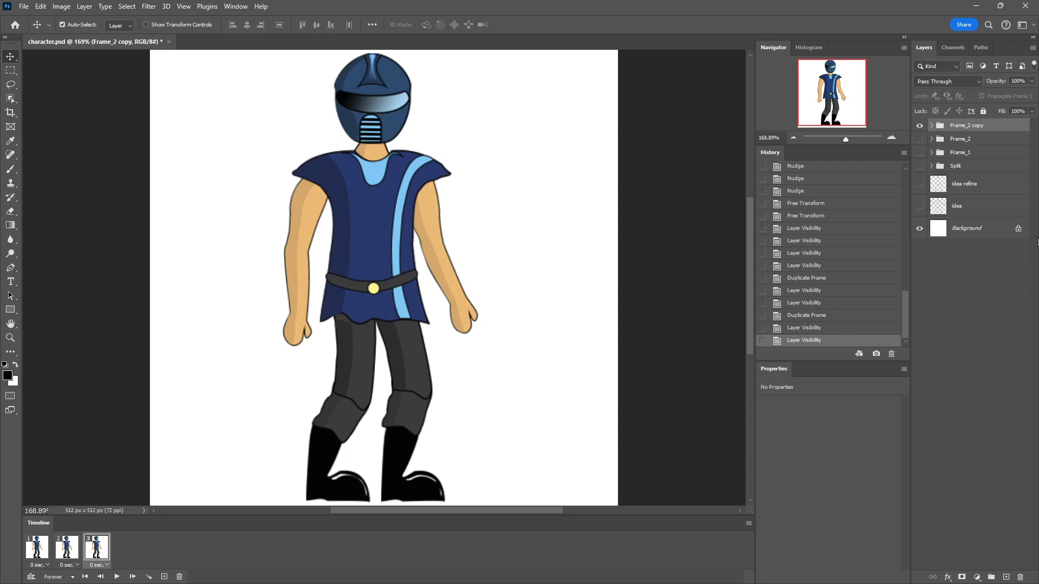
Hide the Background layer in the third frame and view the character at 100% and then 50% zoom.
click(919, 228)
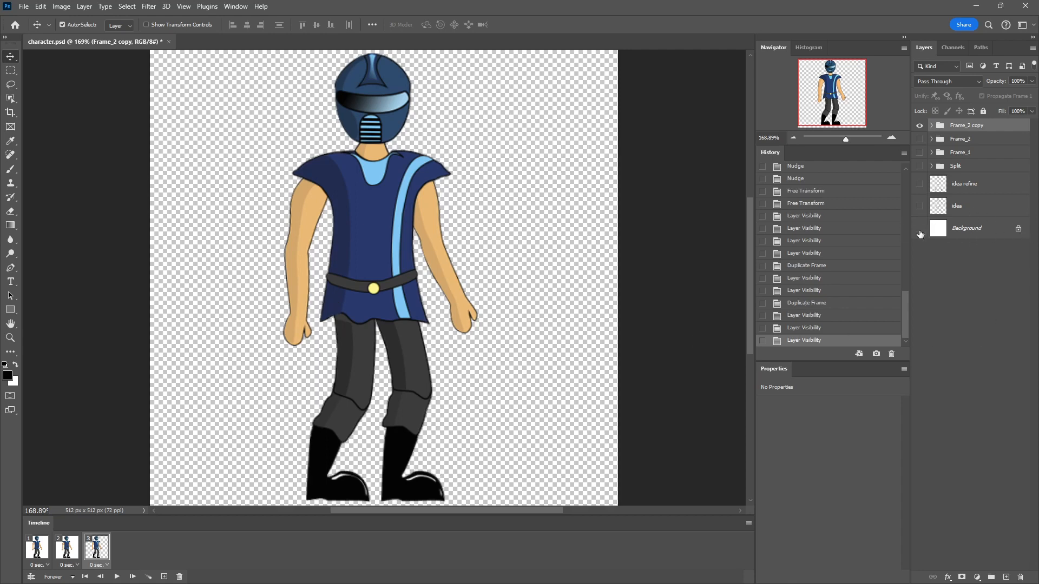
scroll(423, 264, down, 1)
scroll(423, 263, up, 1)
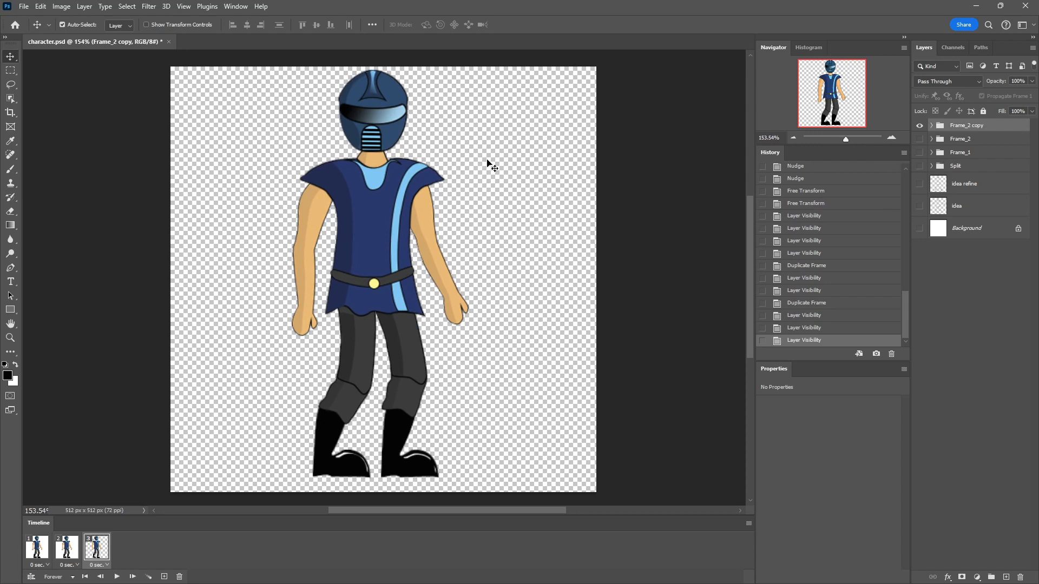
click(780, 137)
text(100)
key(Return)
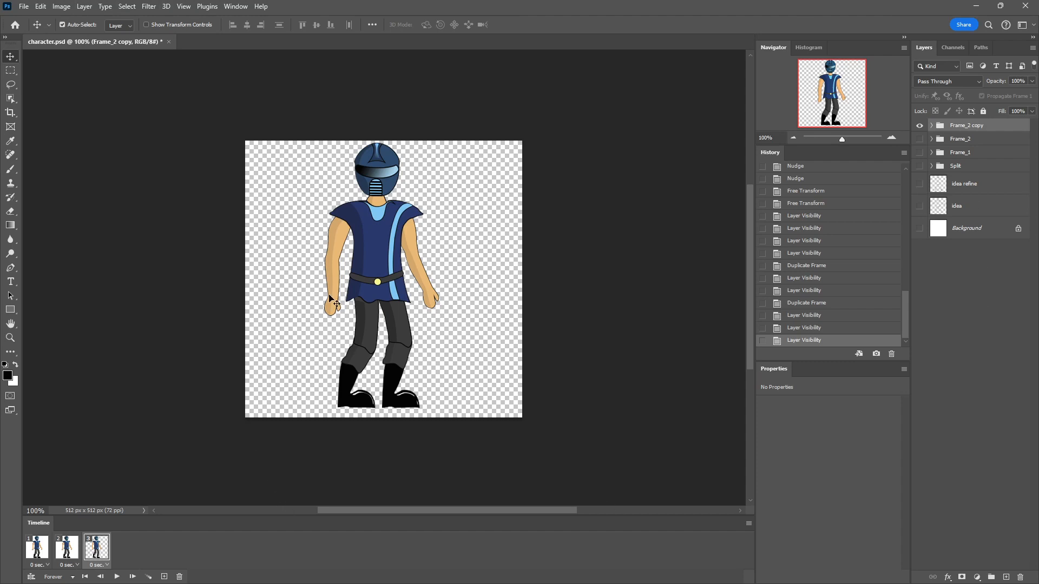
text(50)
key(Return)
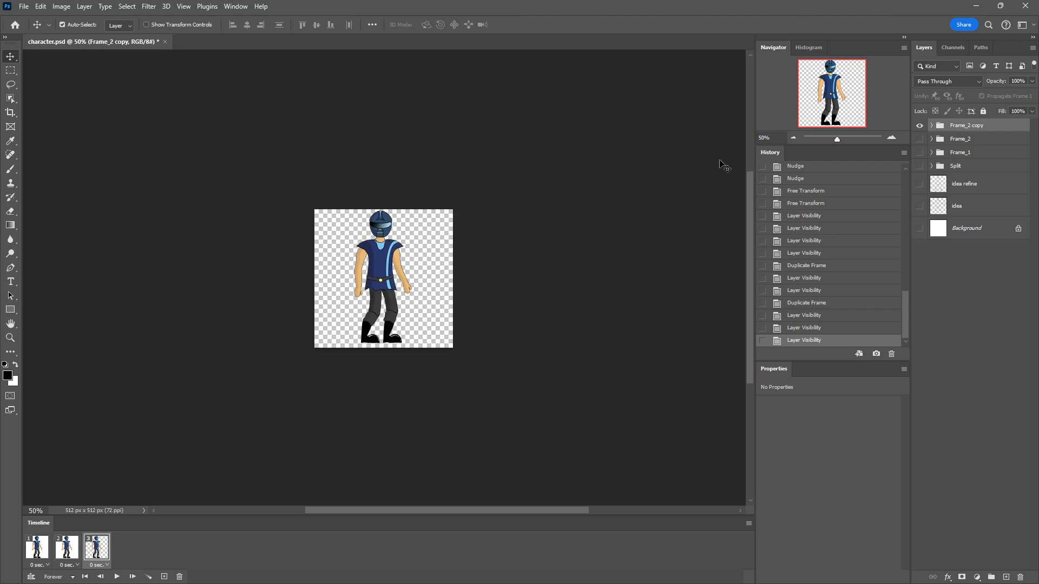
View the character at 40% and then 25% zoom.
click(773, 137)
text(40)
key(Return)
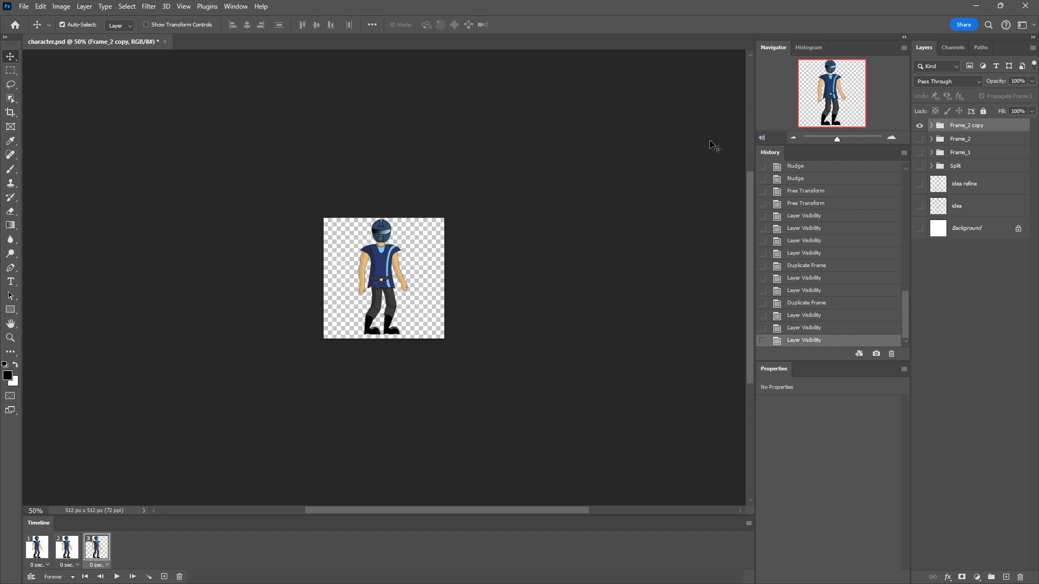
text(2)
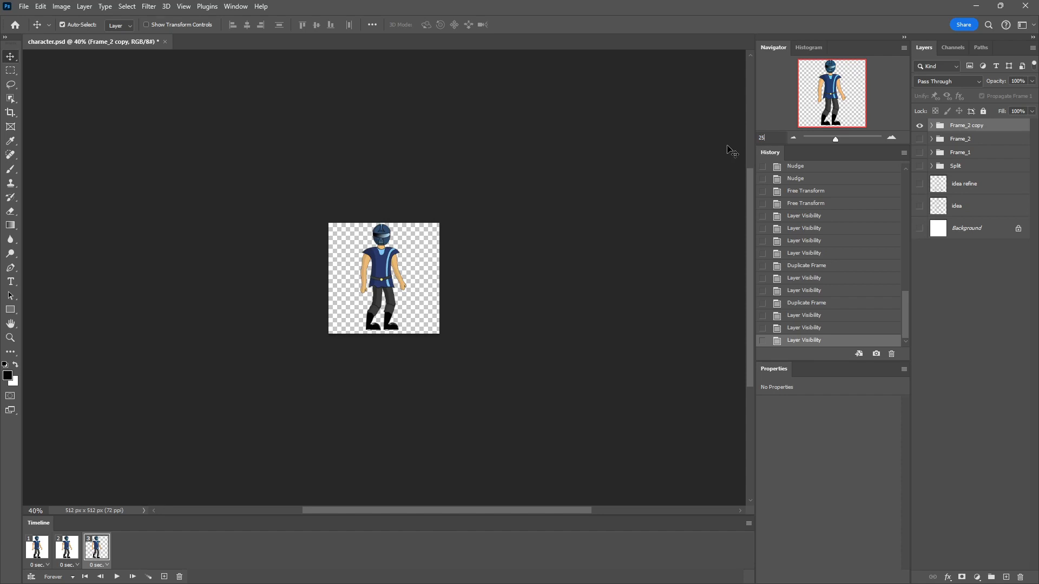
text(5)
key(Return)
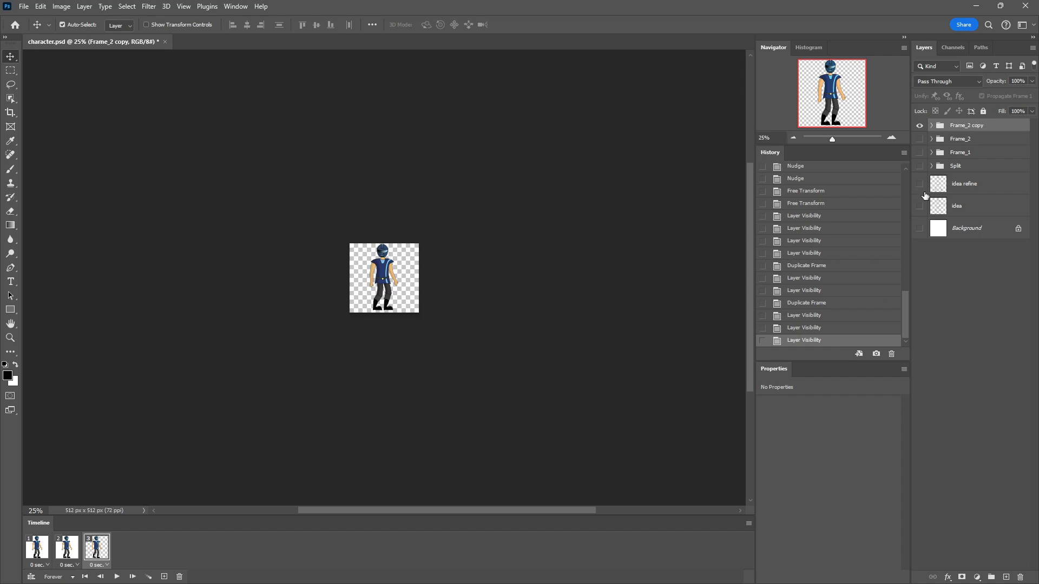
Show the Frame_1 group instead of Frame_2 copy in the third frame, keeping the Background layer hidden.
click(919, 228)
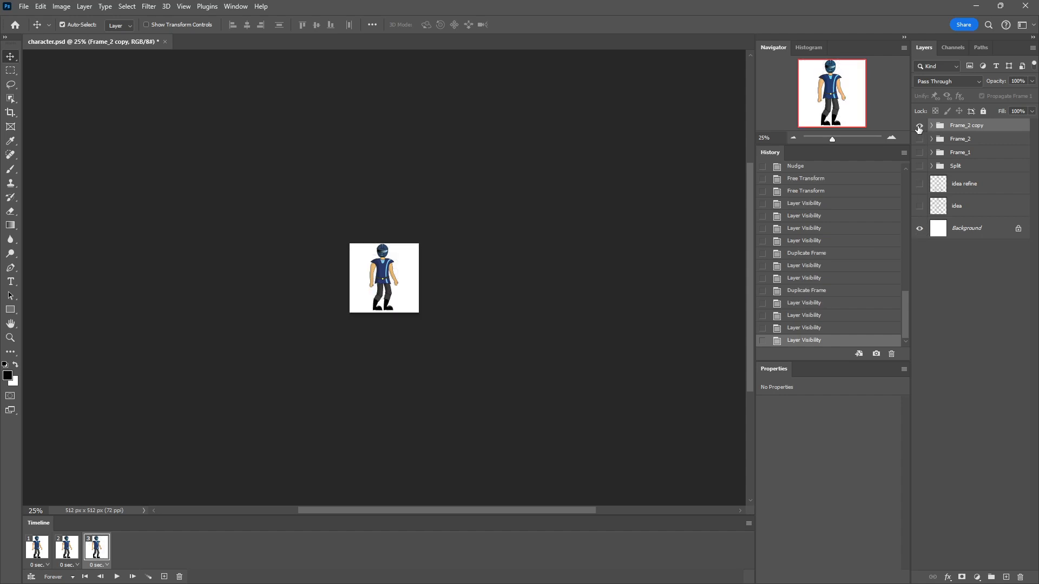
drag(825, 140, 846, 137)
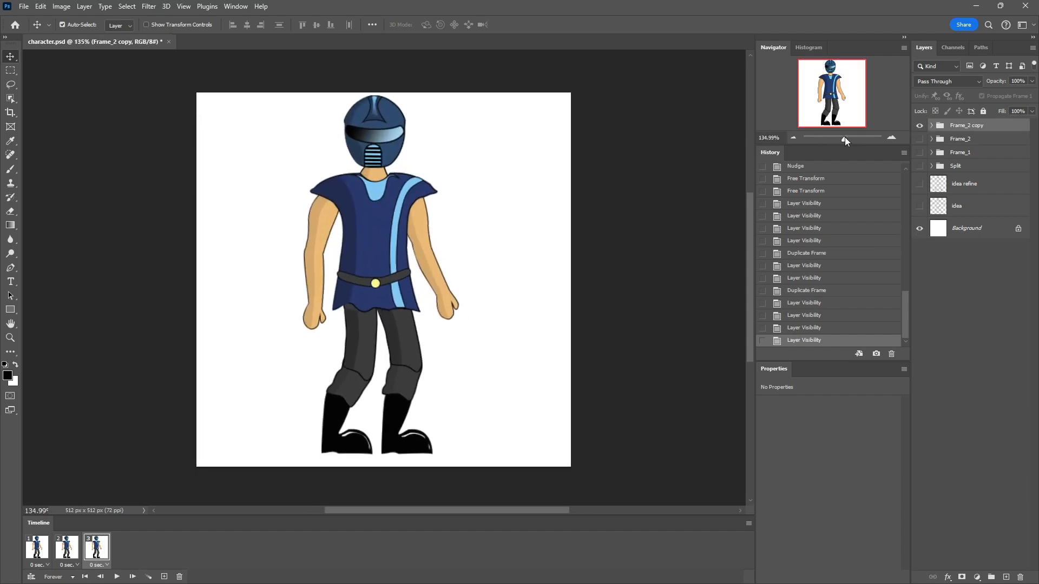
click(919, 125)
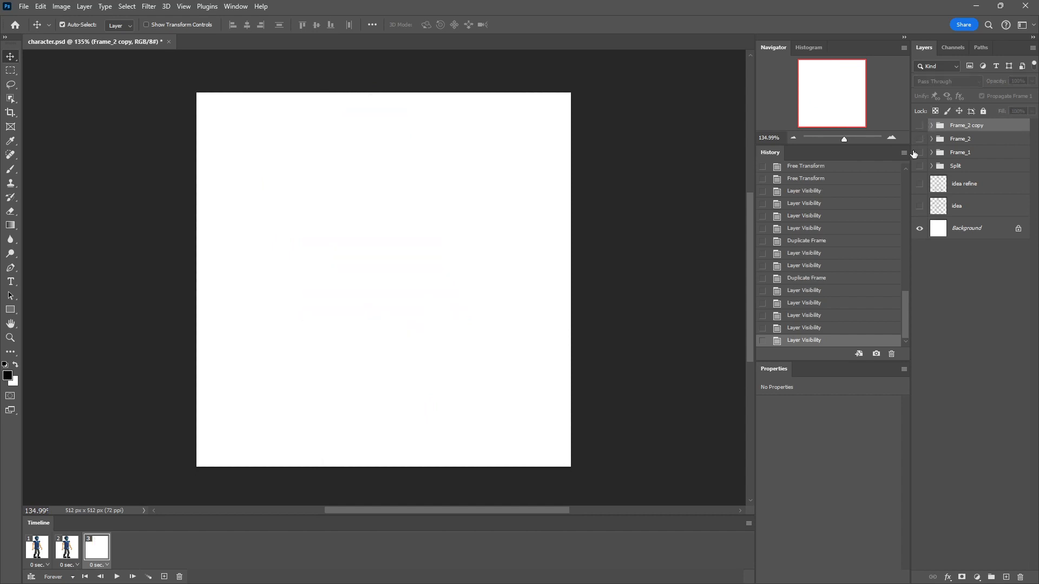
click(919, 153)
click(919, 228)
Unlock the Background layer and delete it from the document.
click(969, 233)
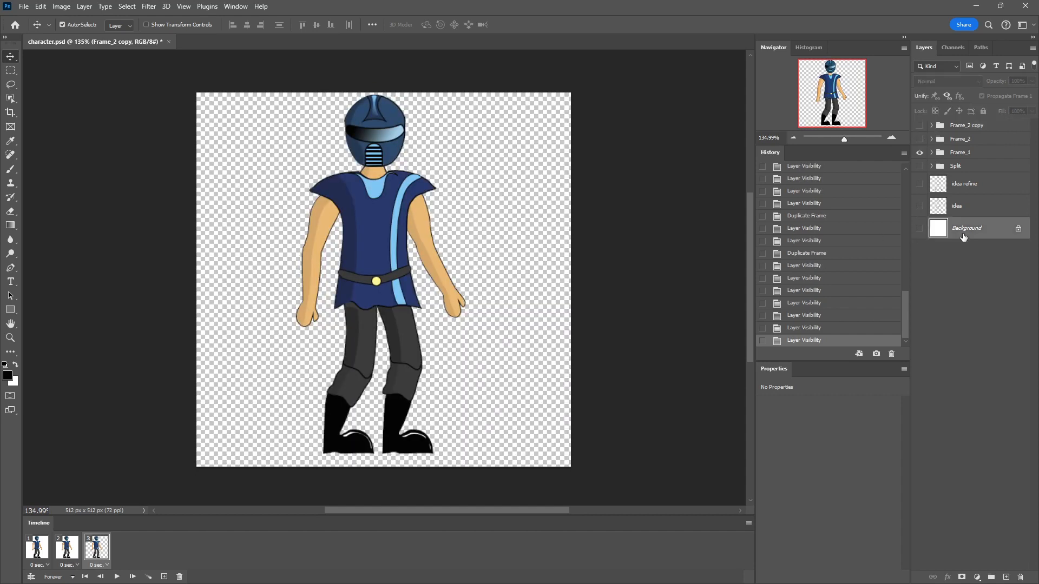
click(1017, 231)
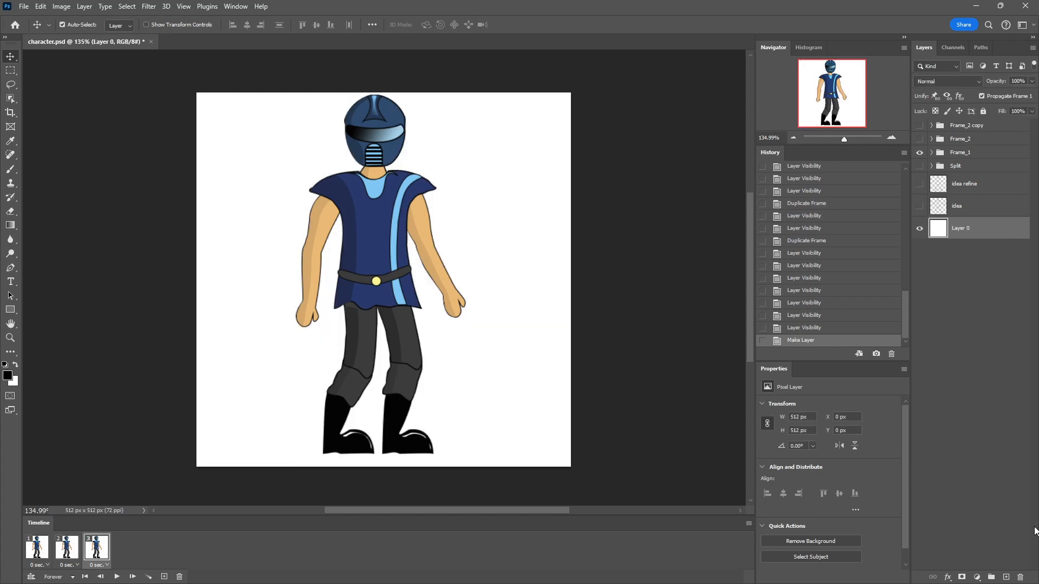
click(1020, 578)
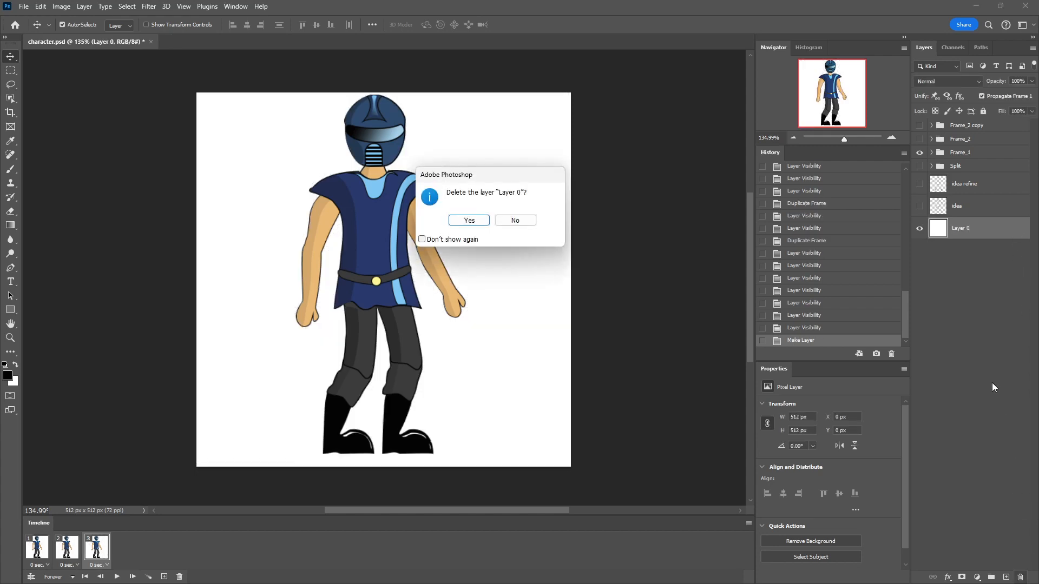
click(468, 221)
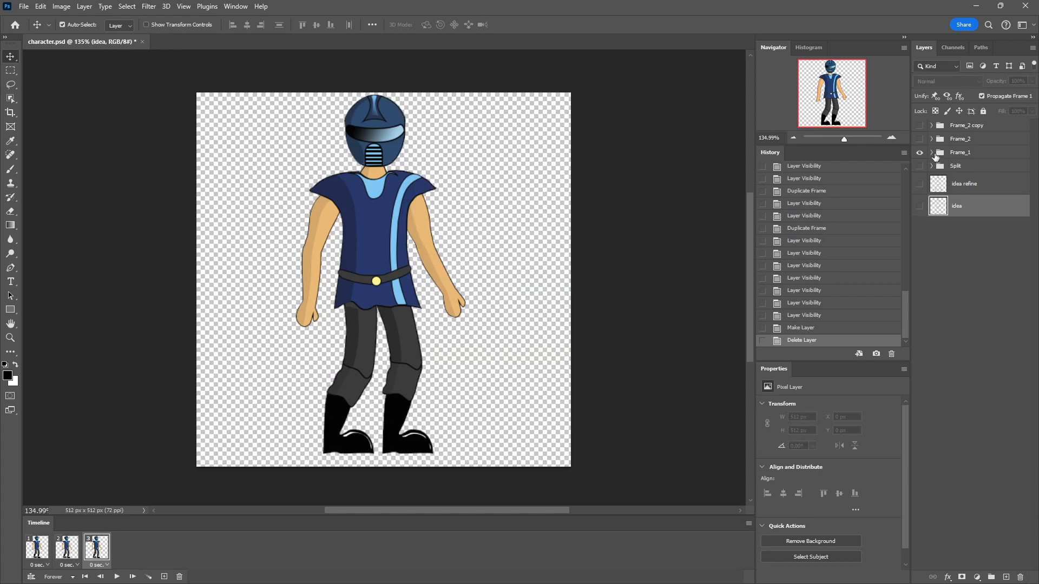
Expand the Frame_1 group and select its Back Leg Lower_Part layer.
click(935, 156)
click(931, 154)
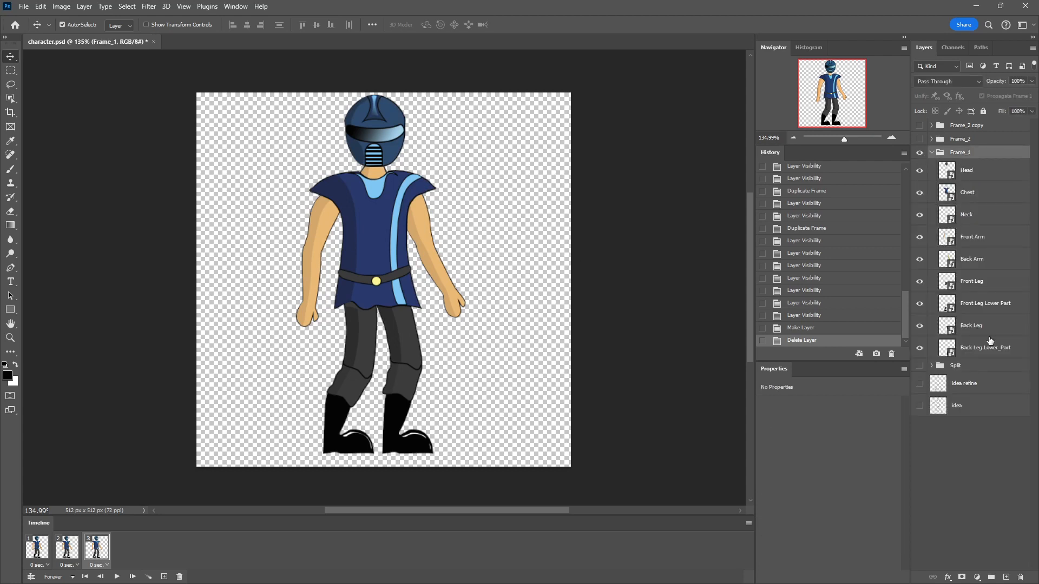
click(986, 354)
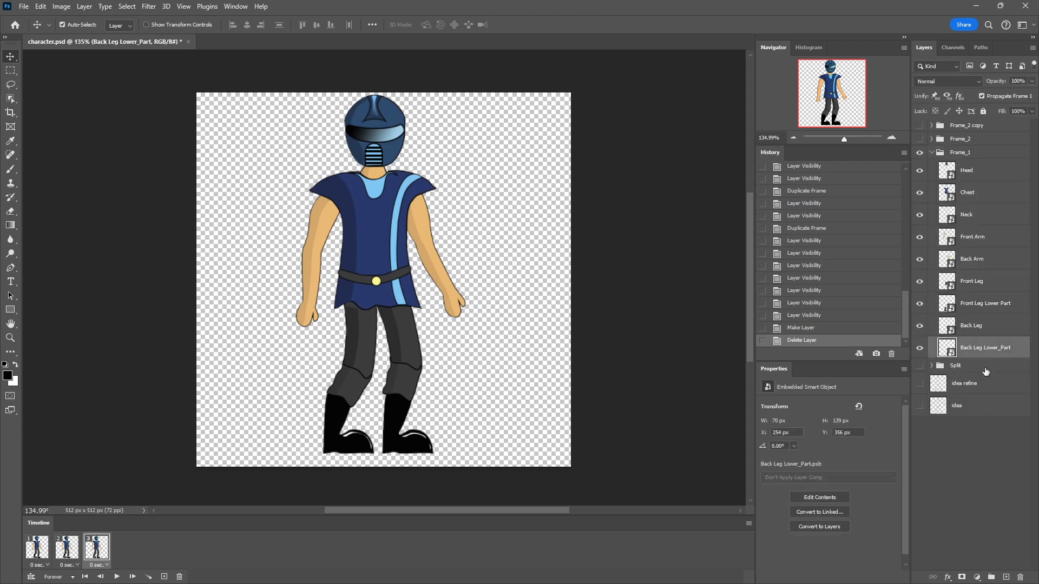
click(1006, 576)
drag(977, 348, 978, 360)
key(ctrl+z)
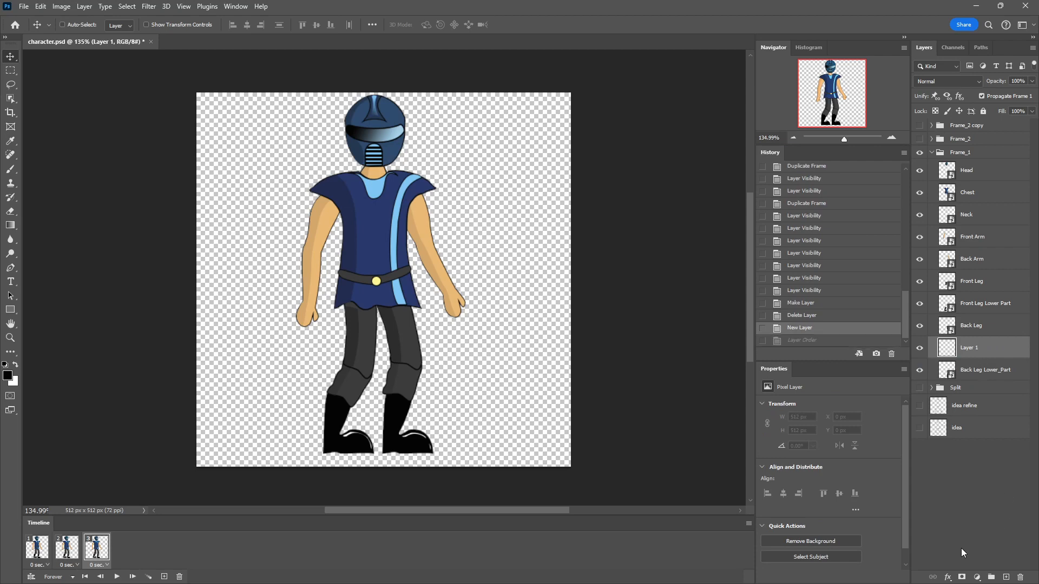
click(1020, 576)
click(469, 220)
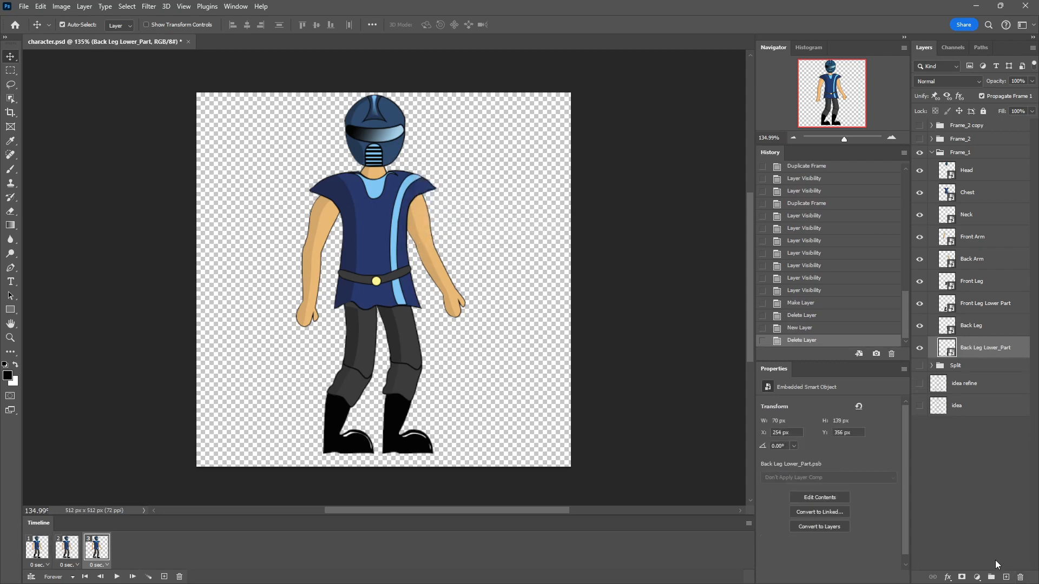
Add a Solid Color fill layer in white (ffffff) and place it at the bottom of the Frame_1 group.
click(977, 577)
click(976, 383)
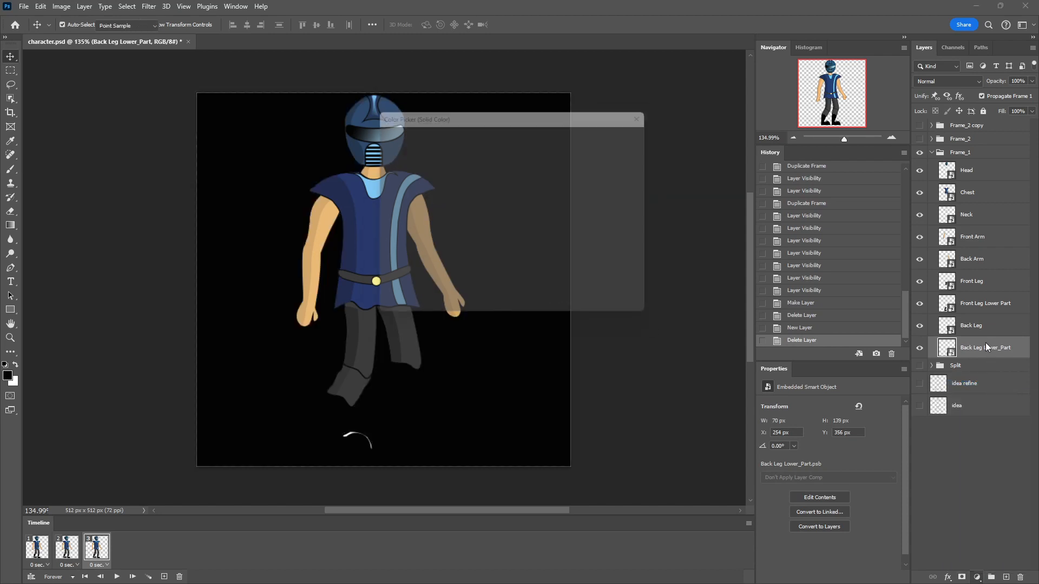
text(ffffff)
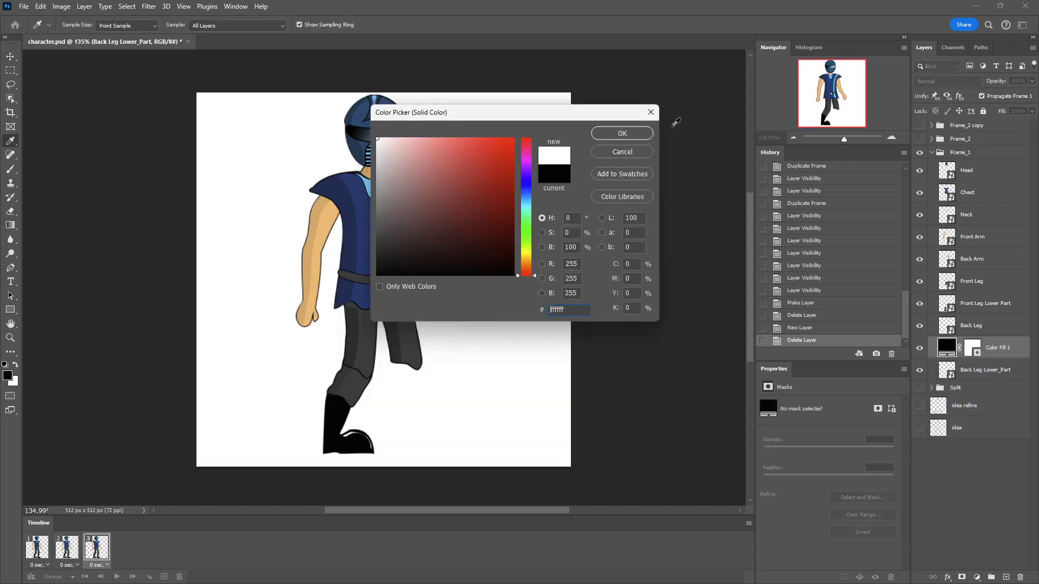
click(622, 133)
drag(1002, 362, 1024, 373)
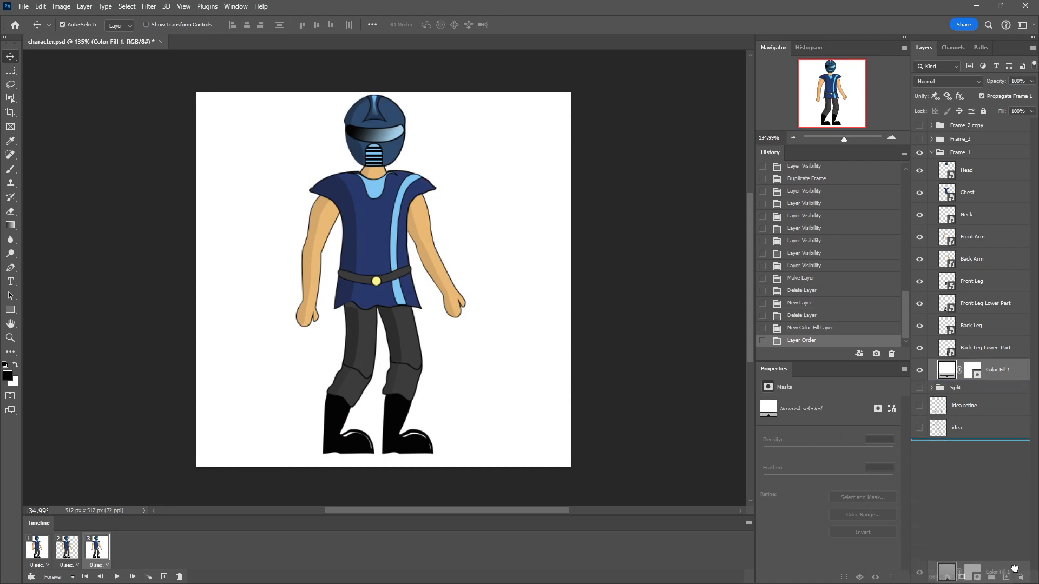
Duplicate the white fill layer into the Frame_2 and Frame_2 copy groups, and collapse Frame_1.
drag(1007, 578, 1006, 577)
drag(1002, 373, 972, 139)
drag(997, 370, 977, 126)
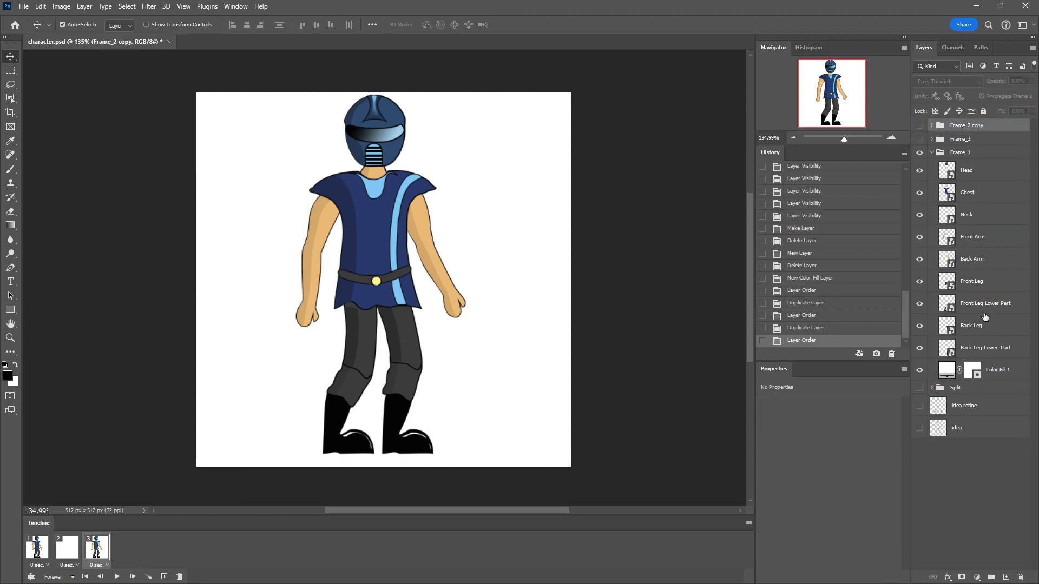
click(932, 152)
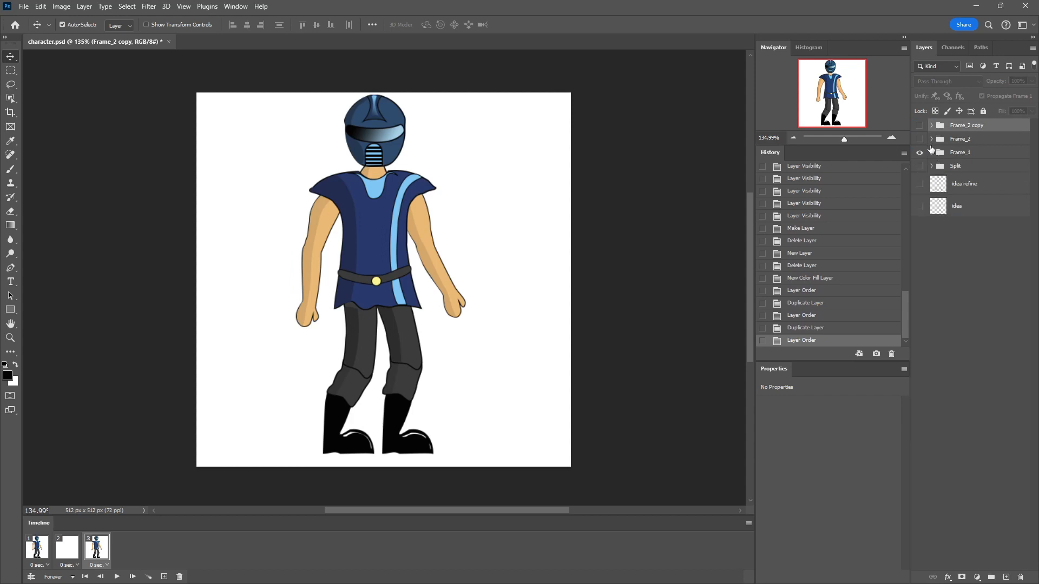
Show Frame_2 instead of Frame_1 and move its white fill layer to the bottom of the group.
click(919, 153)
click(919, 139)
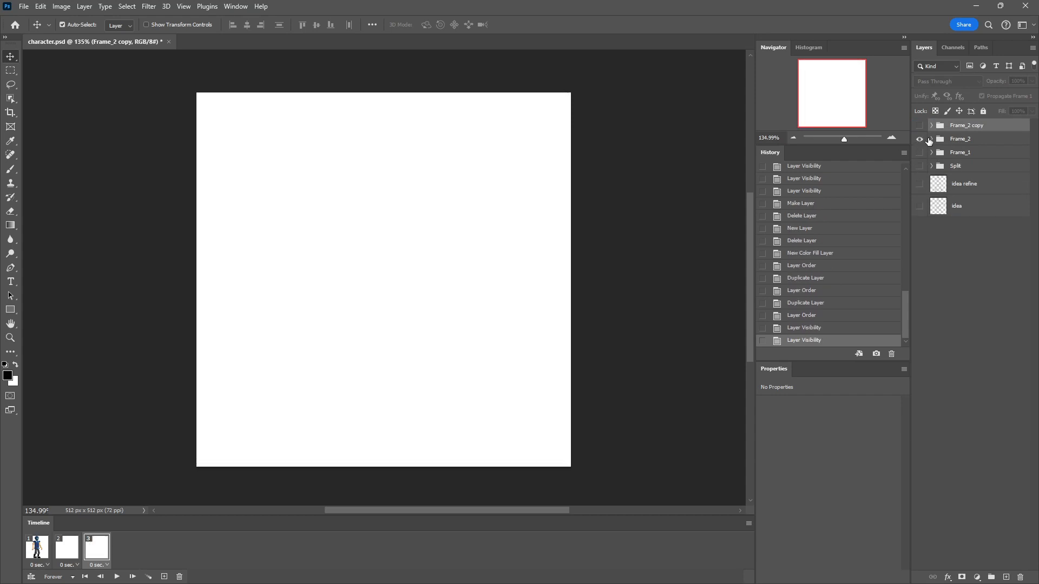
click(931, 139)
drag(939, 162, 949, 358)
click(931, 139)
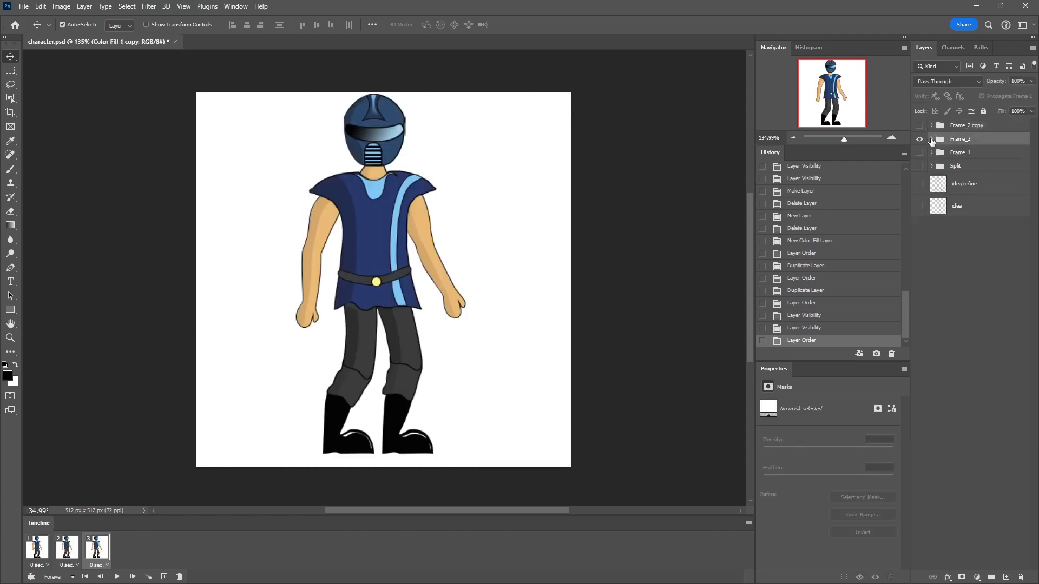
Show Frame_2 copy instead of Frame_2 and move its white fill layer below the Back Leg Lower_Part layer.
click(919, 139)
click(919, 126)
click(931, 126)
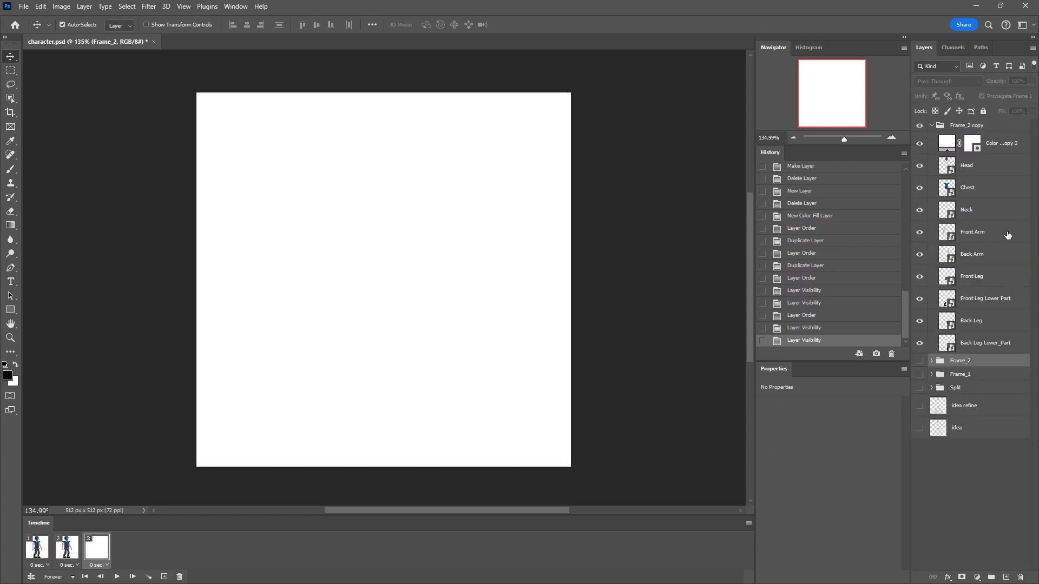
drag(1001, 145, 990, 352)
click(940, 125)
click(932, 126)
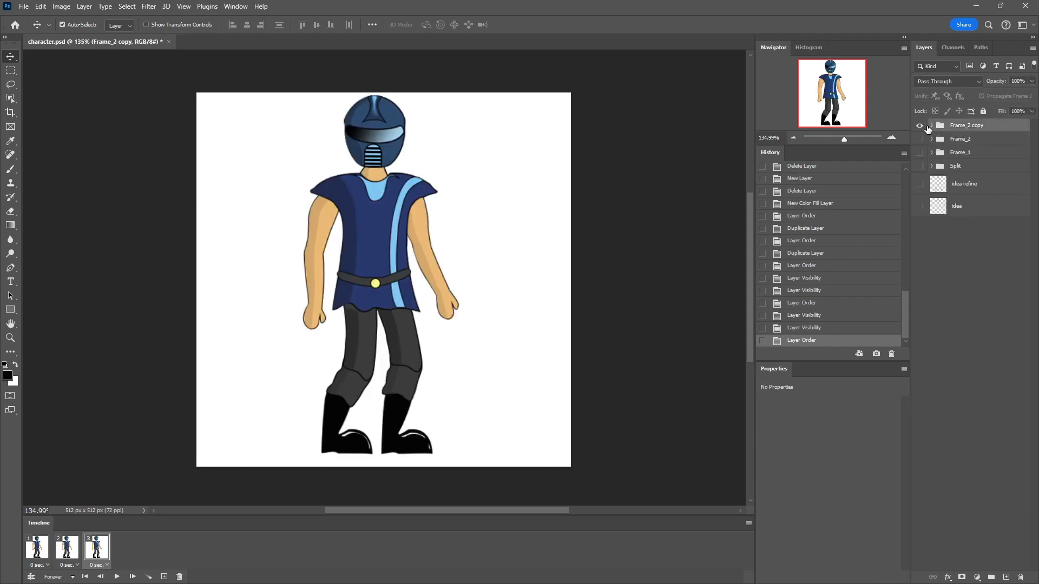
Show Frame_1 instead of Frame_2 copy and convert the Frame_1 group to a smart object.
click(919, 125)
click(919, 153)
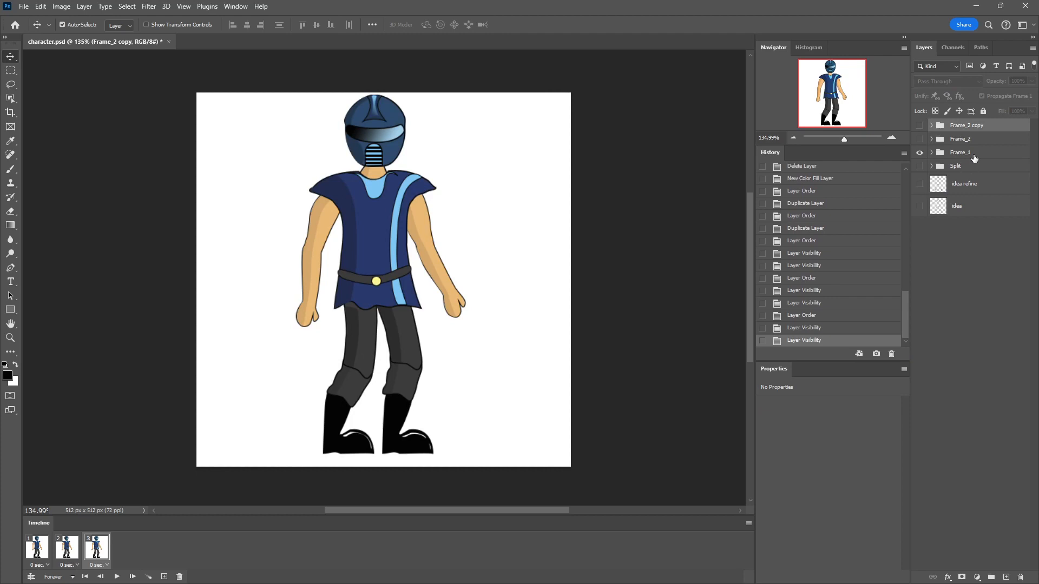
right_click(975, 153)
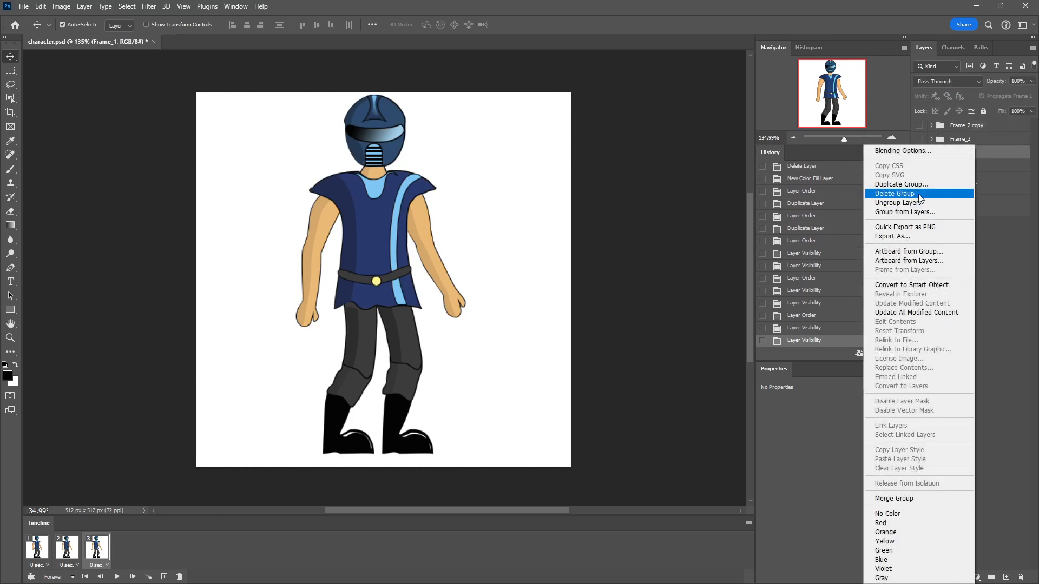
click(933, 286)
right_click(969, 125)
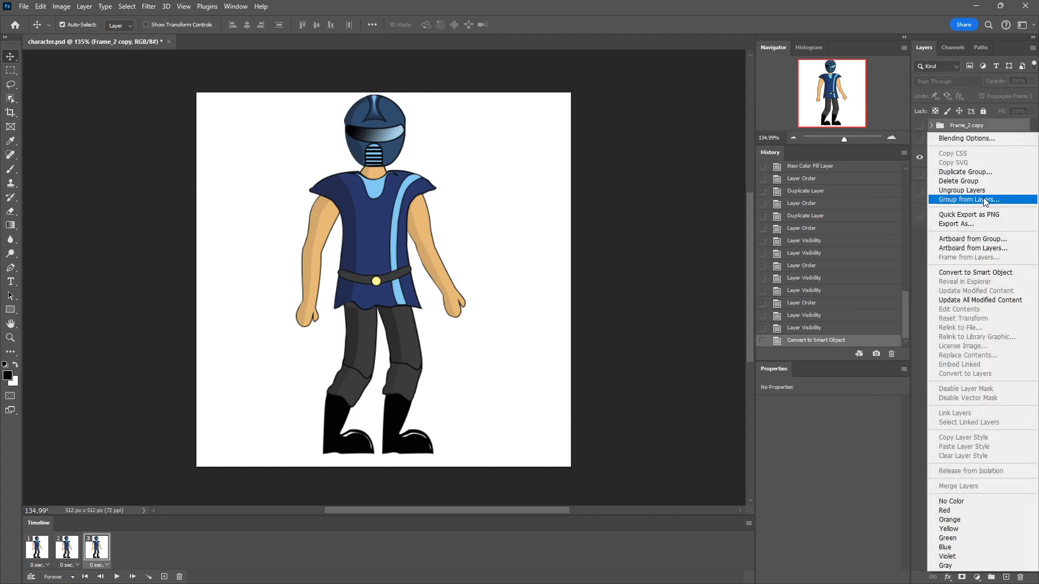
click(990, 273)
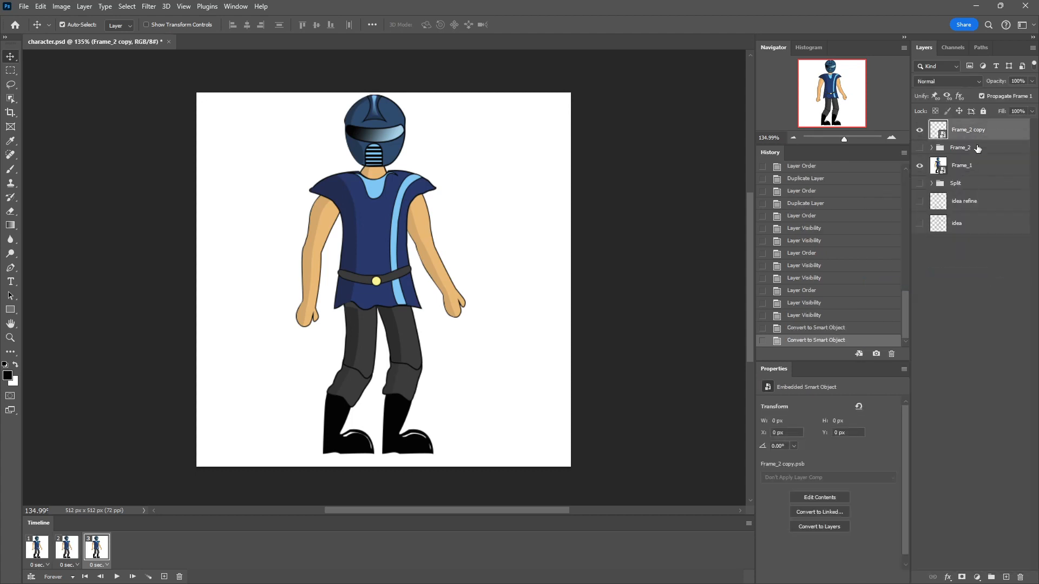
right_click(978, 149)
key(Escape)
key(ctrl+z)
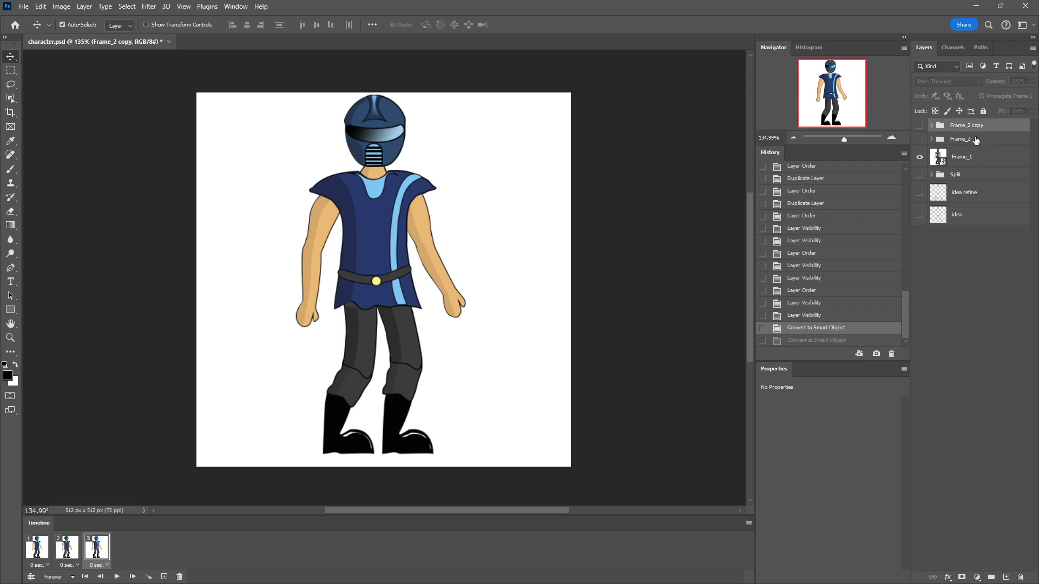
Rename the Frame_2 copy group as Frame_3.
double_click(967, 127)
text(3)
key(Return)
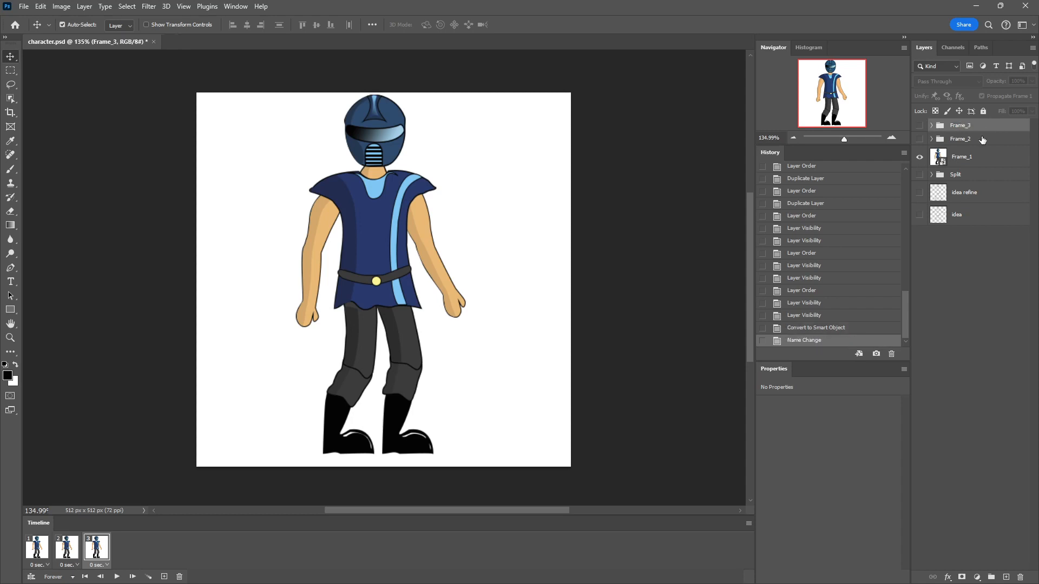
Convert the Frame_2 and Frame_3 groups to separate smart objects.
right_click(982, 140)
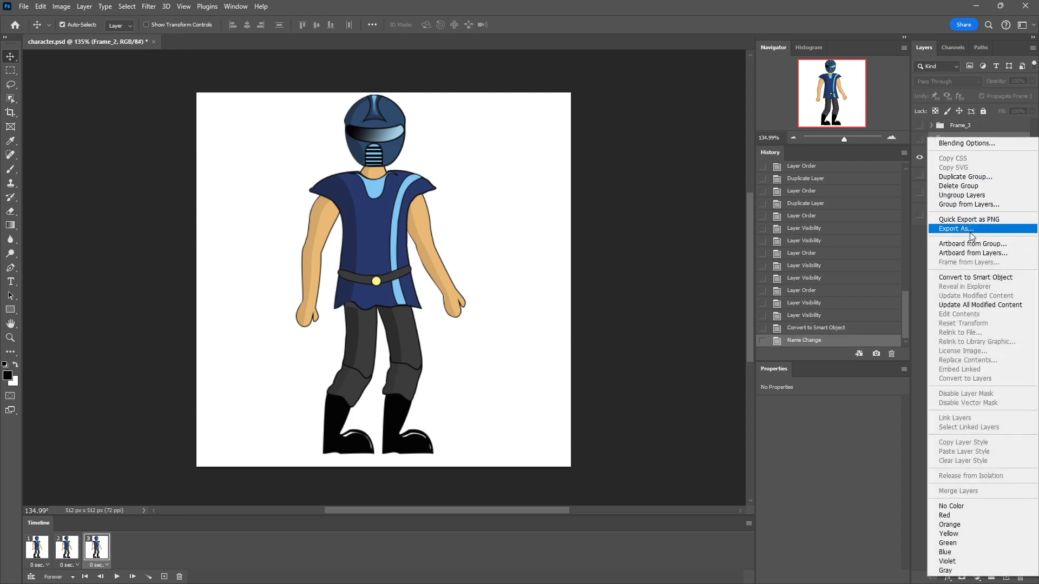
click(990, 277)
right_click(971, 129)
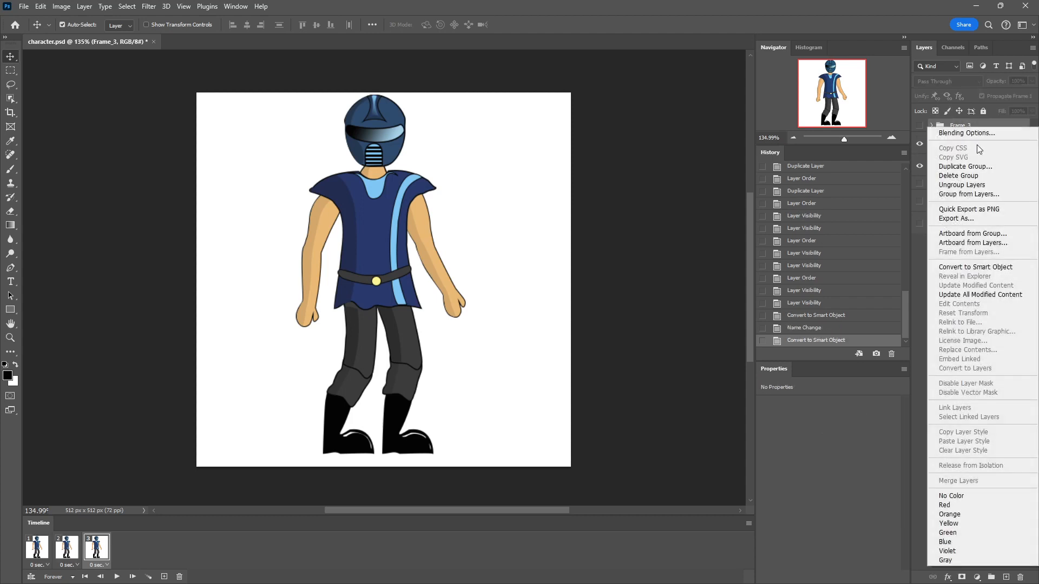
click(1009, 268)
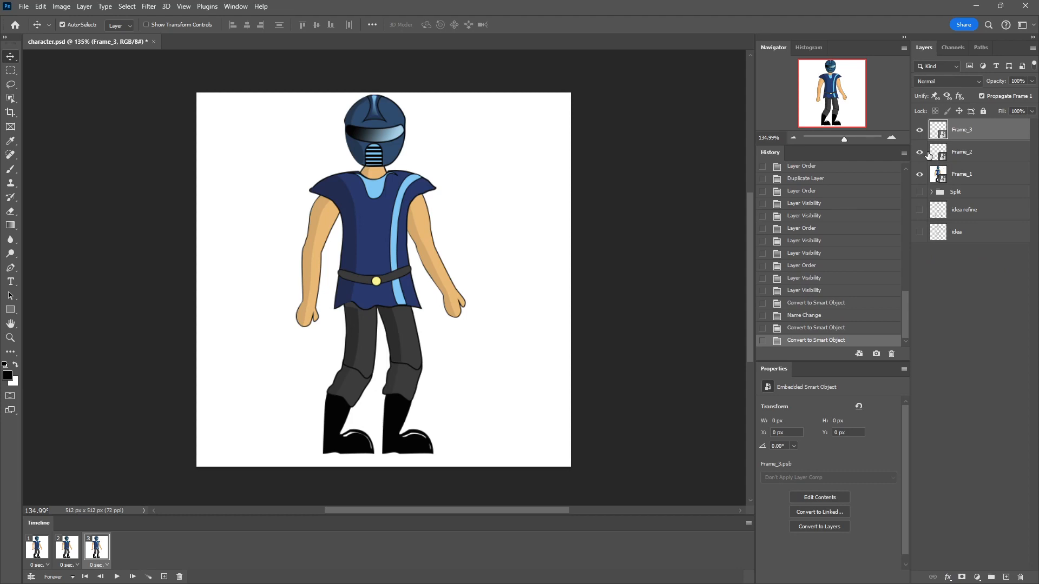
Open the contents of the Frame_3 smart object, make its group visible and save it.
double_click(946, 126)
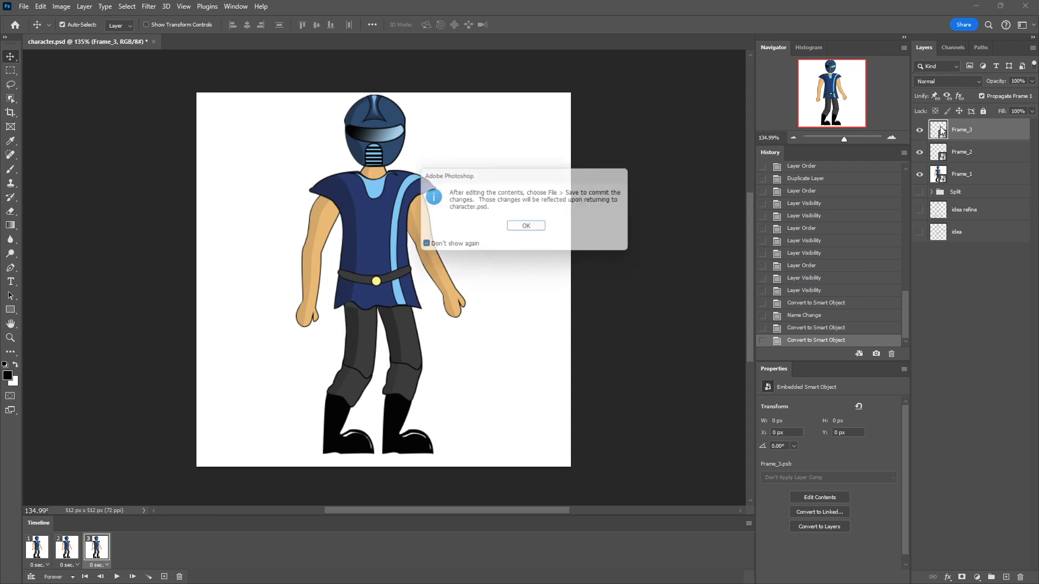
click(539, 226)
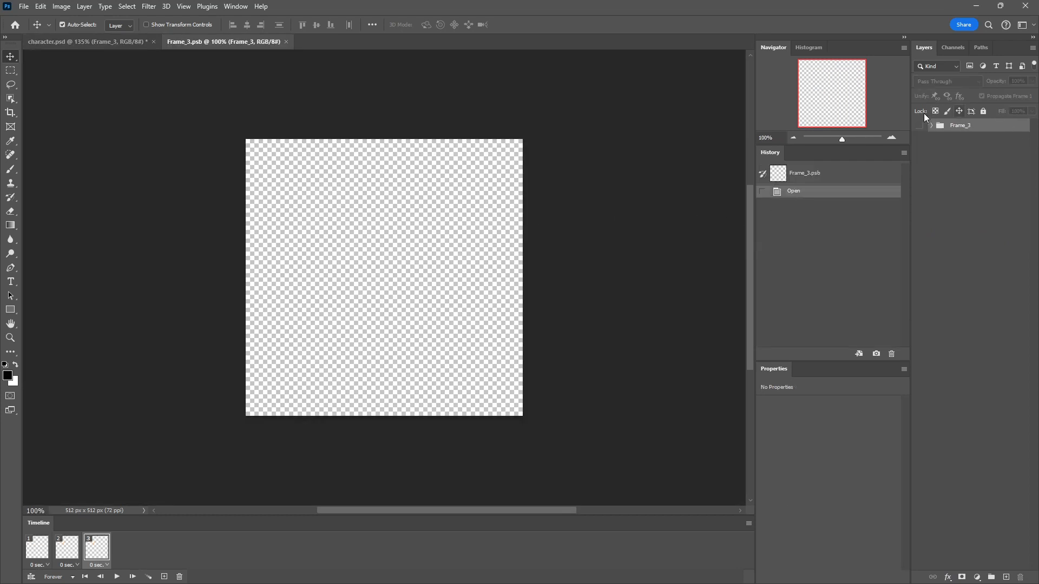
click(920, 125)
key(ctrl+s)
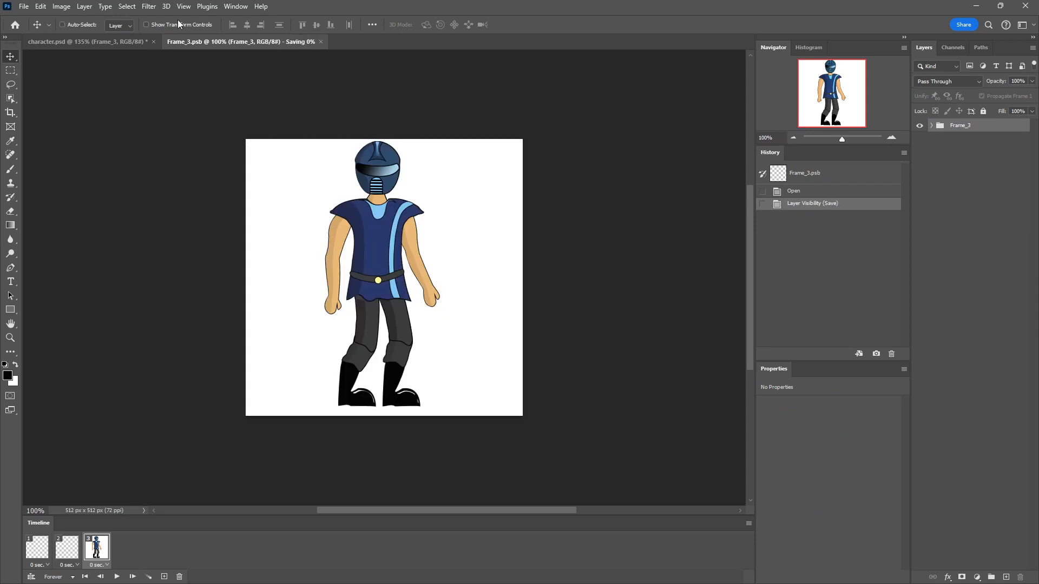
Close the Frame_3 contents, make the group inside the Frame_2 smart object visible, save and close it, and hide Frame_3.
key(ctrl+w)
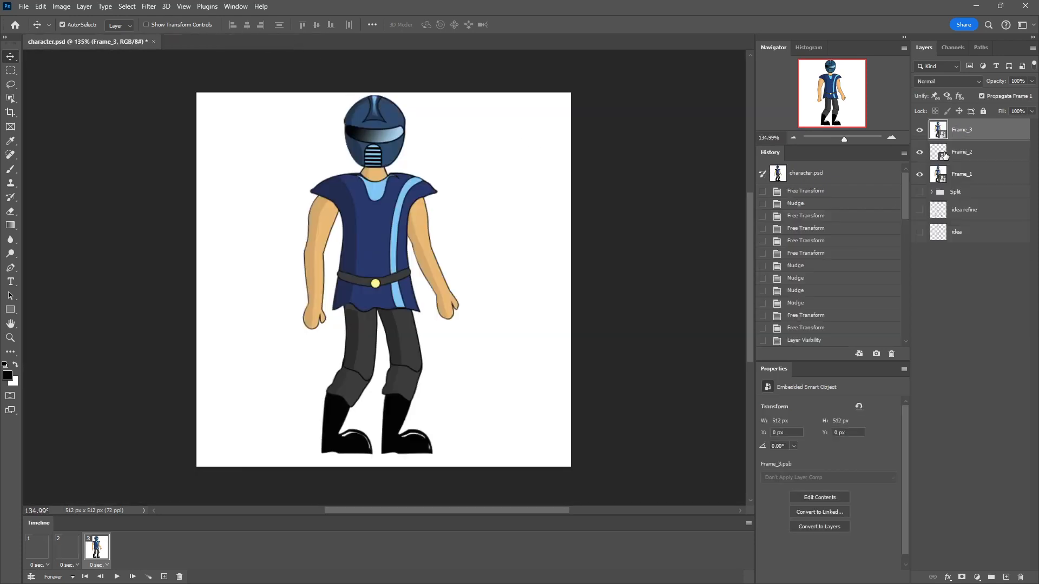
double_click(943, 152)
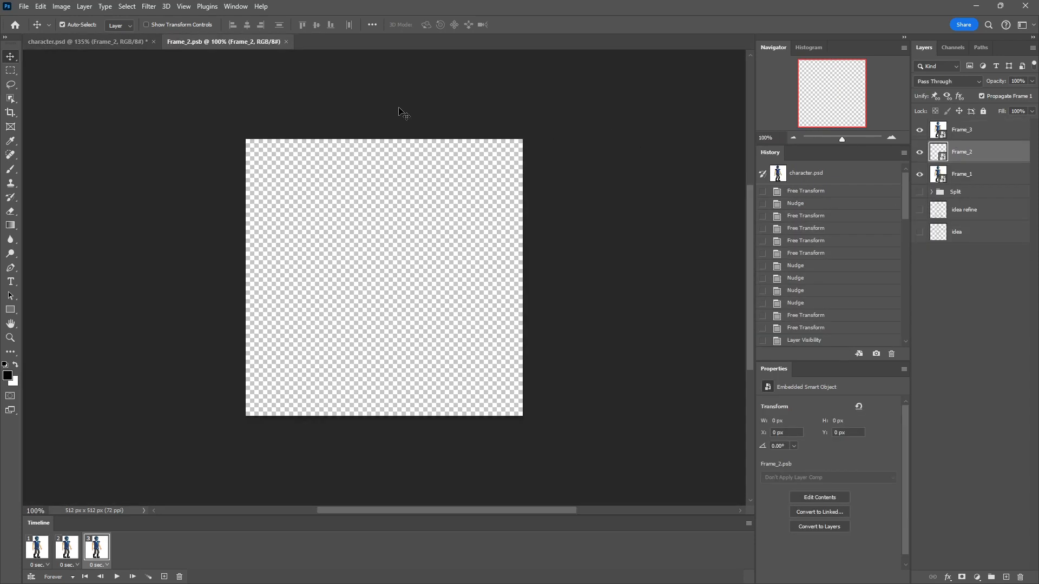
click(920, 126)
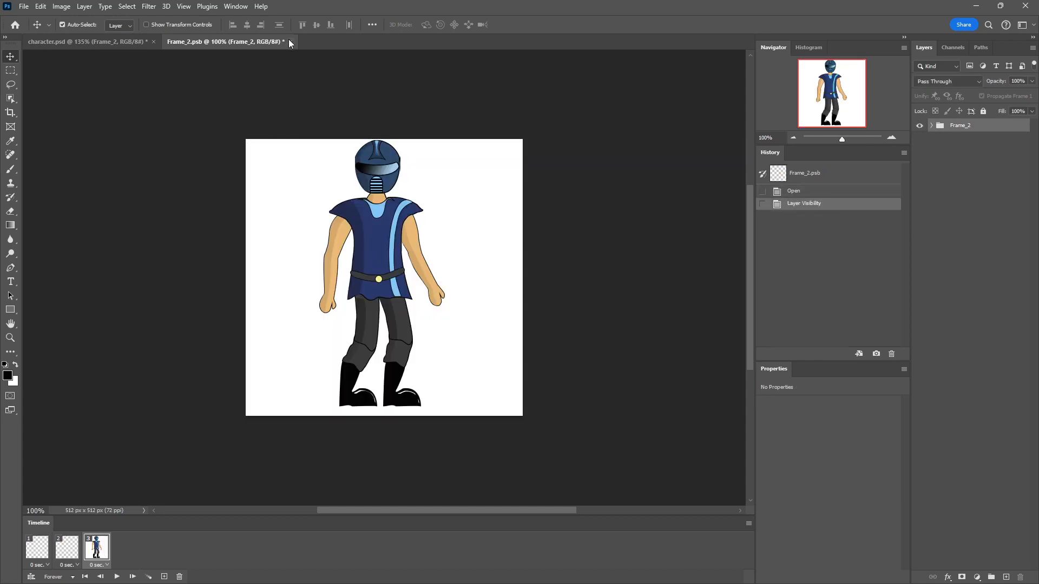
key(ctrl+s)
click(287, 42)
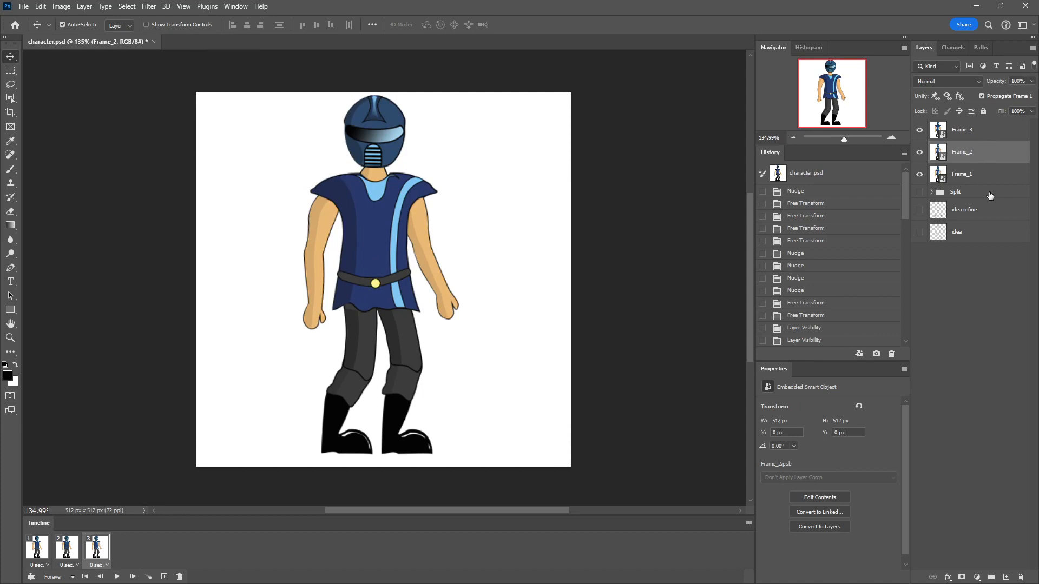
click(919, 133)
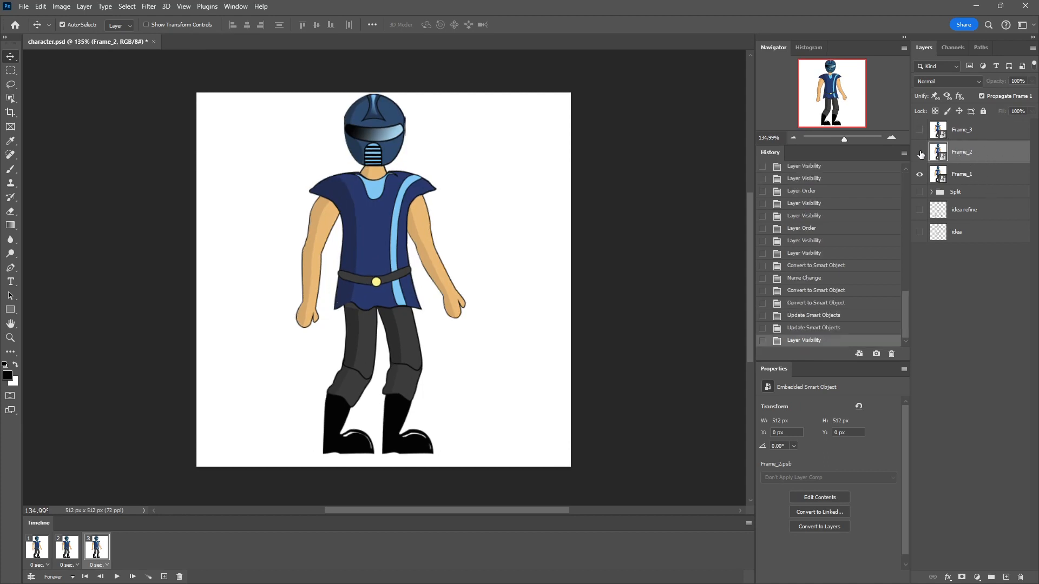
Hide Frame_2 and apply a strong Gaussian Blur to the Frame_1 smart object.
click(920, 154)
click(954, 176)
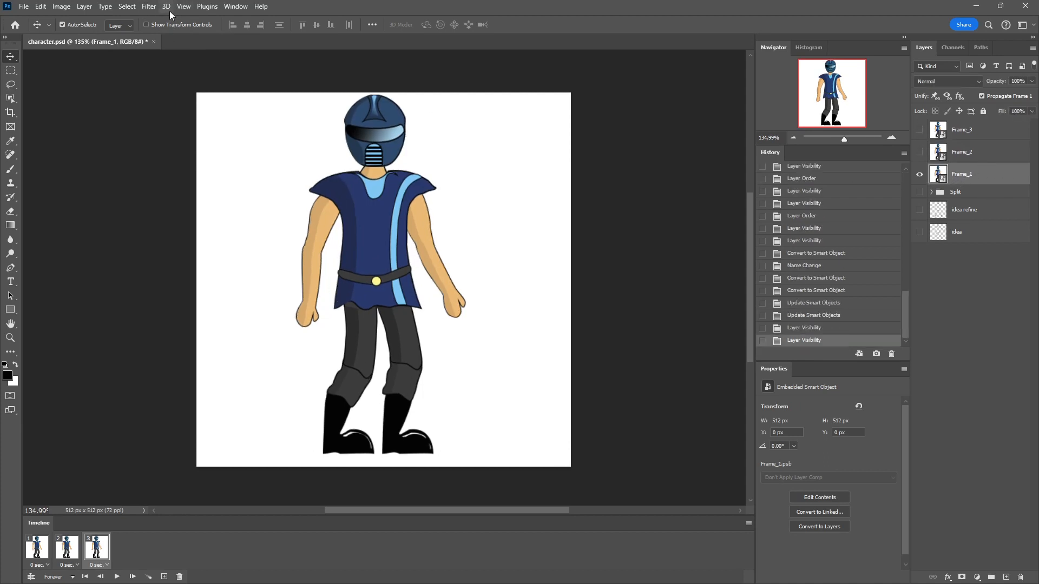
click(147, 7)
mouse_move(195, 144)
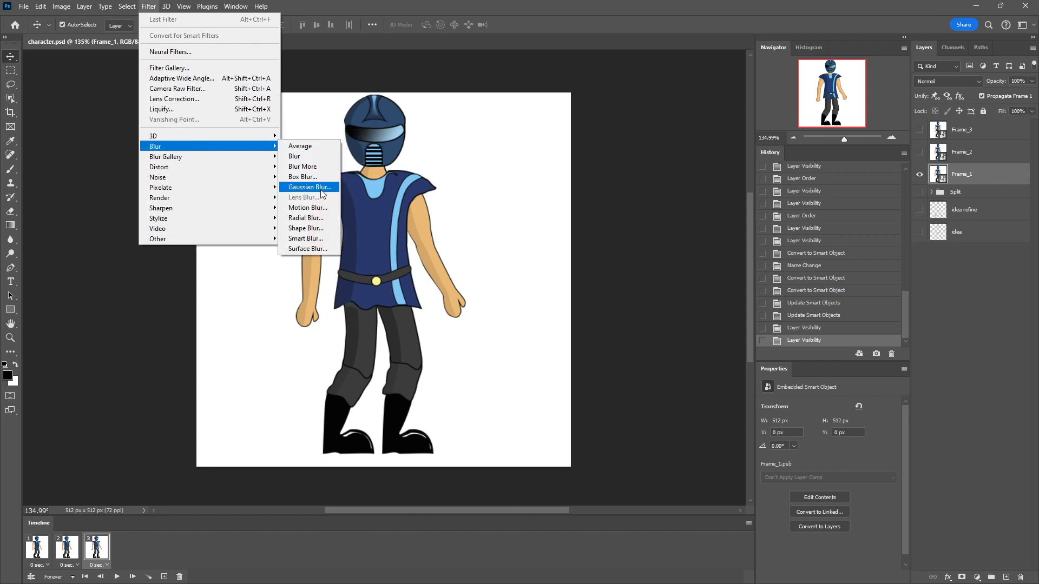
click(309, 187)
mouse_move(492, 292)
mouse_down()
mouse_move(508, 293)
mouse_move(491, 293)
mouse_up()
click(569, 148)
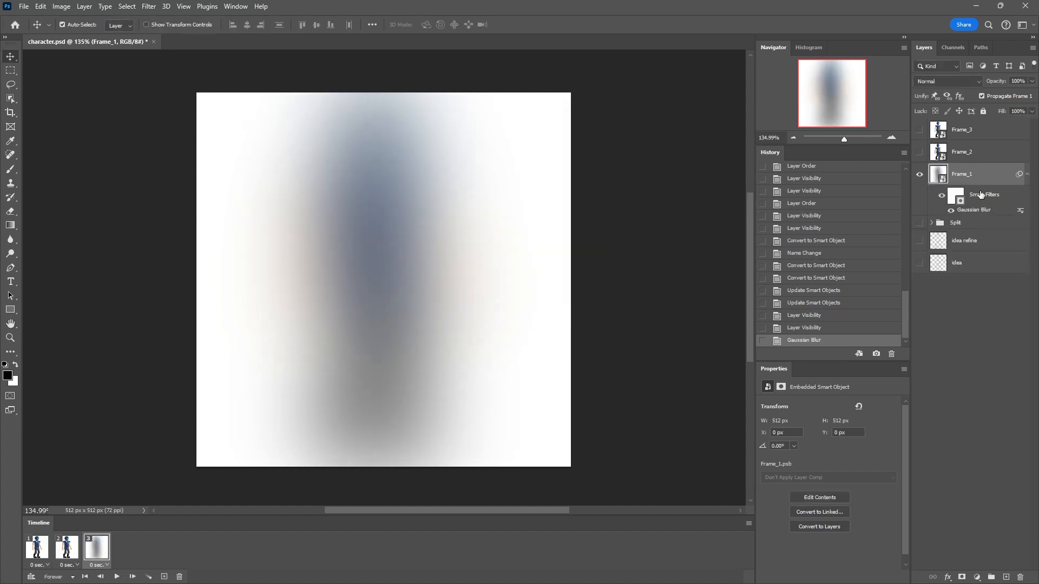
Inspect the blending options of Frame_1's Gaussian Blur and its smart filter mask.
double_click(1020, 213)
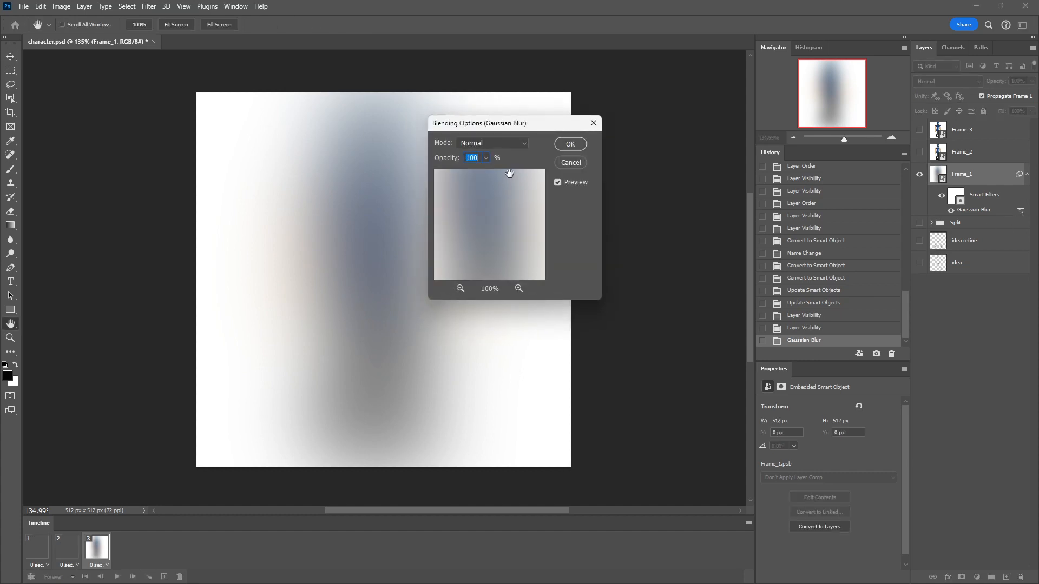
key(Return)
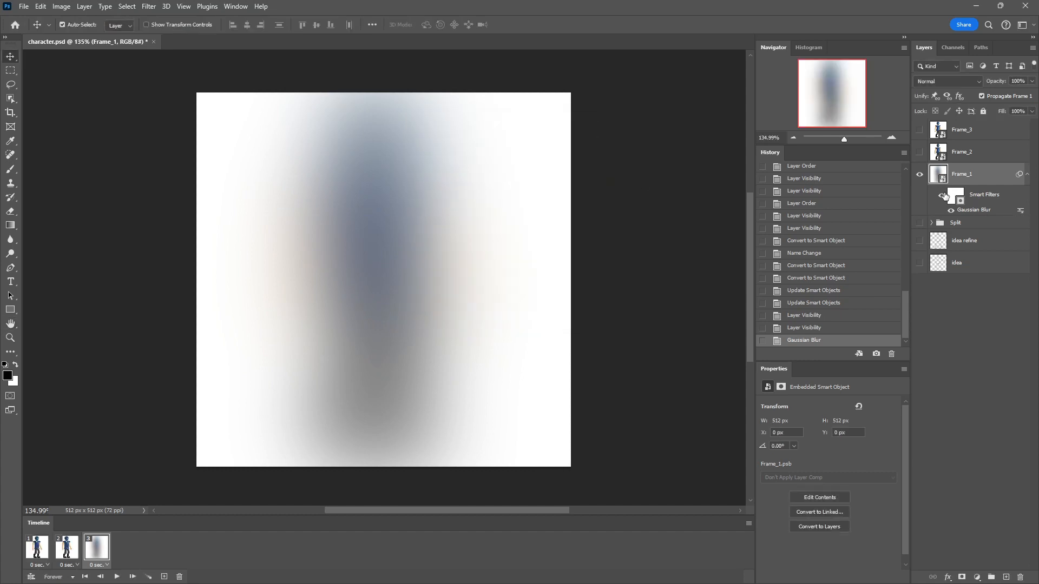
click(956, 196)
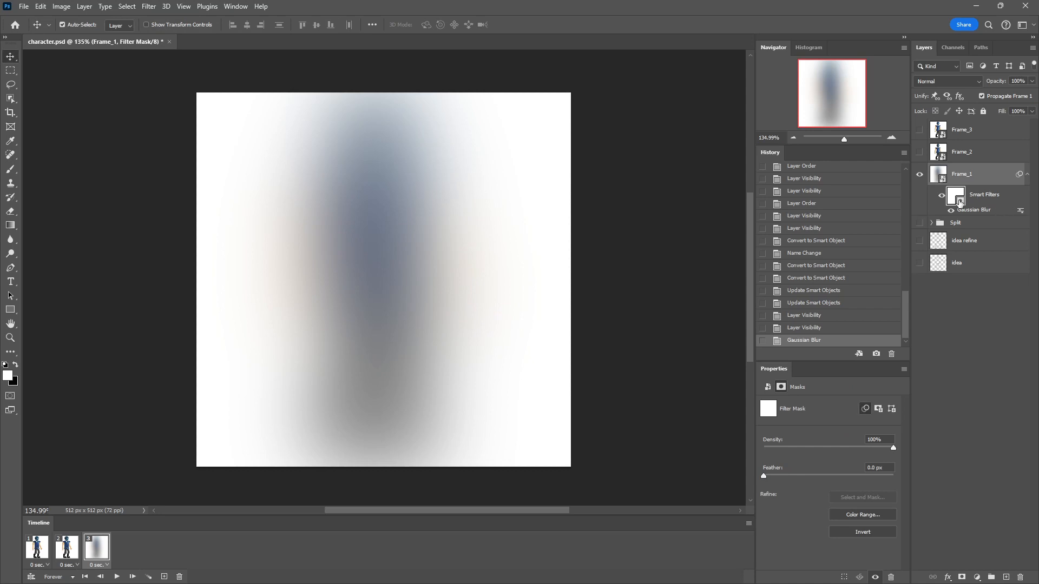
click(984, 199)
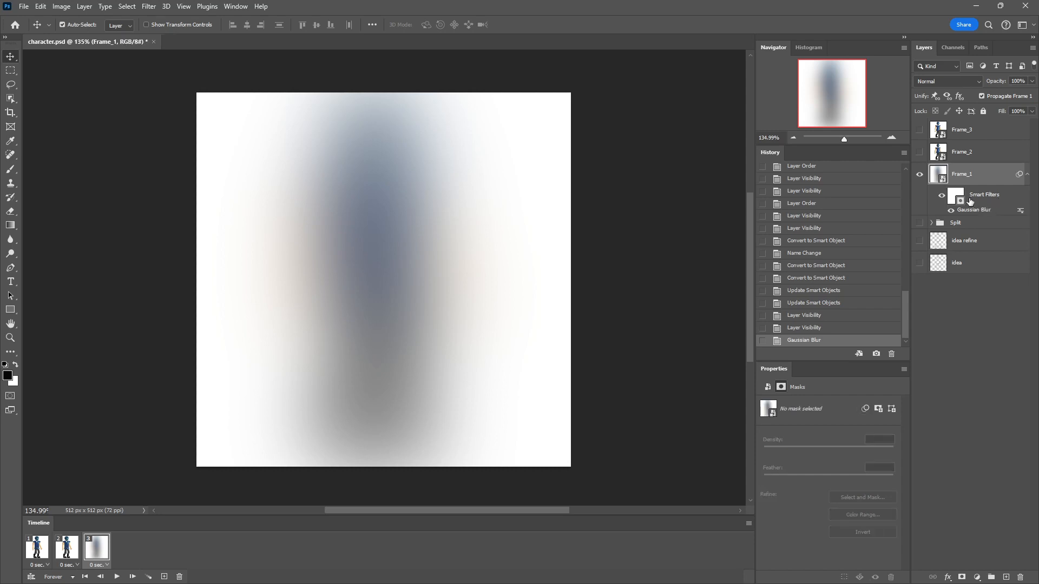
Turn off Frame_1's smart filters, roll the history back to before Frame_2 was hidden, and deselect all layers.
key(Delete)
key(ctrl+z)
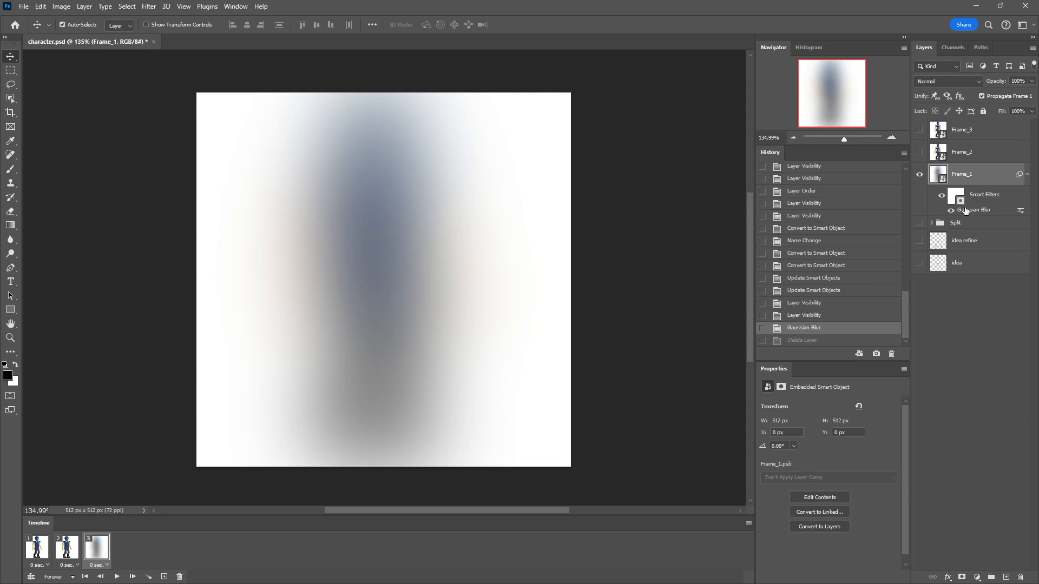
click(942, 195)
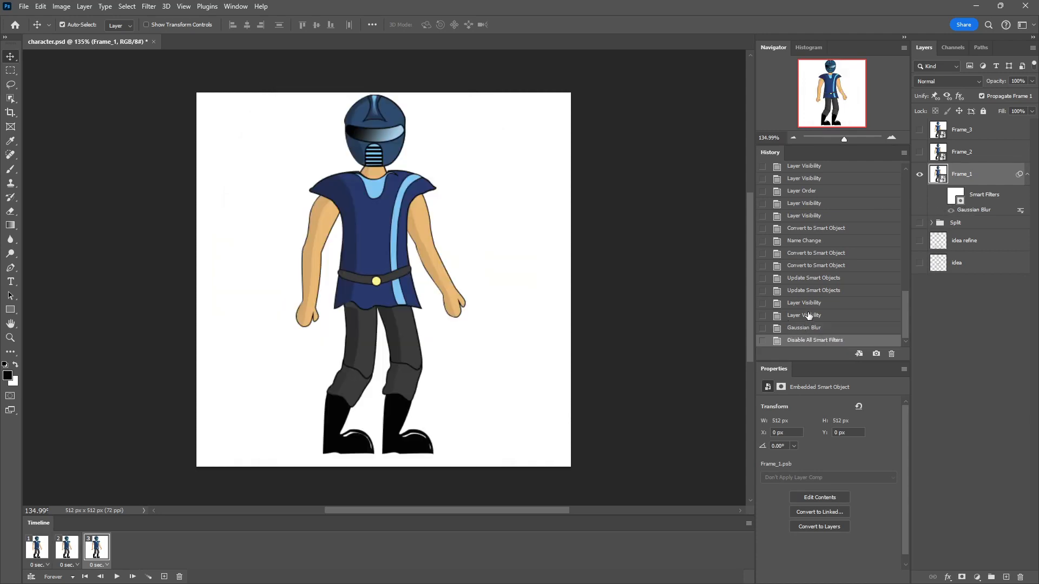
click(808, 304)
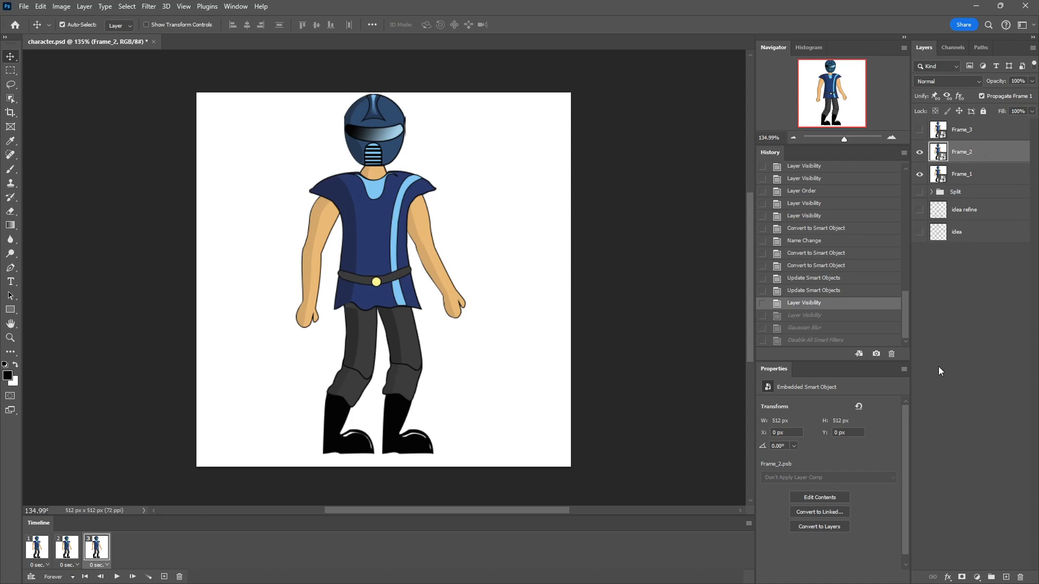
click(1005, 319)
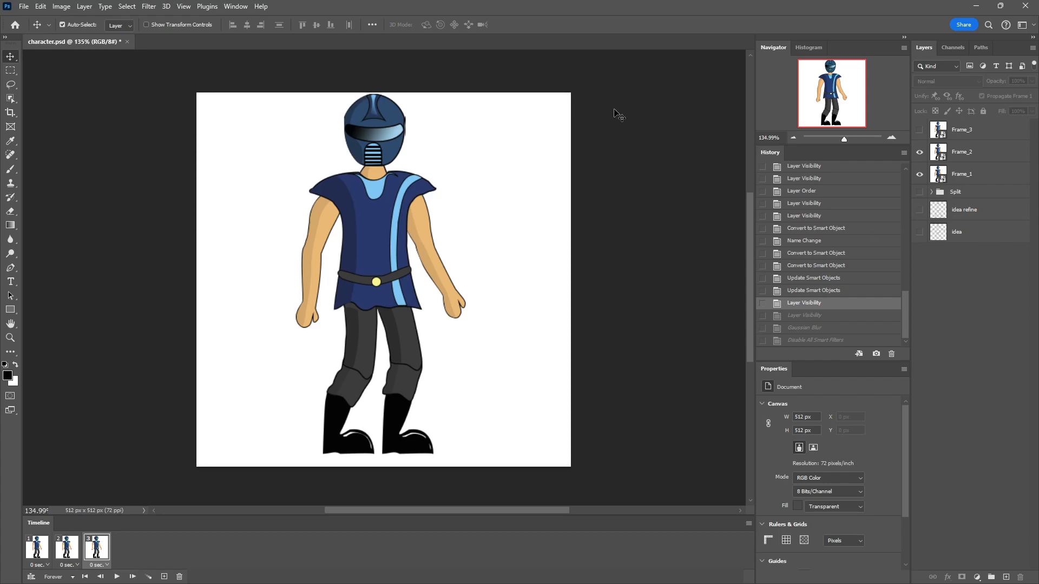
Create a new 1024 x 1024 pixel RGB document at 72 pixels/inch with white background contents.
click(24, 6)
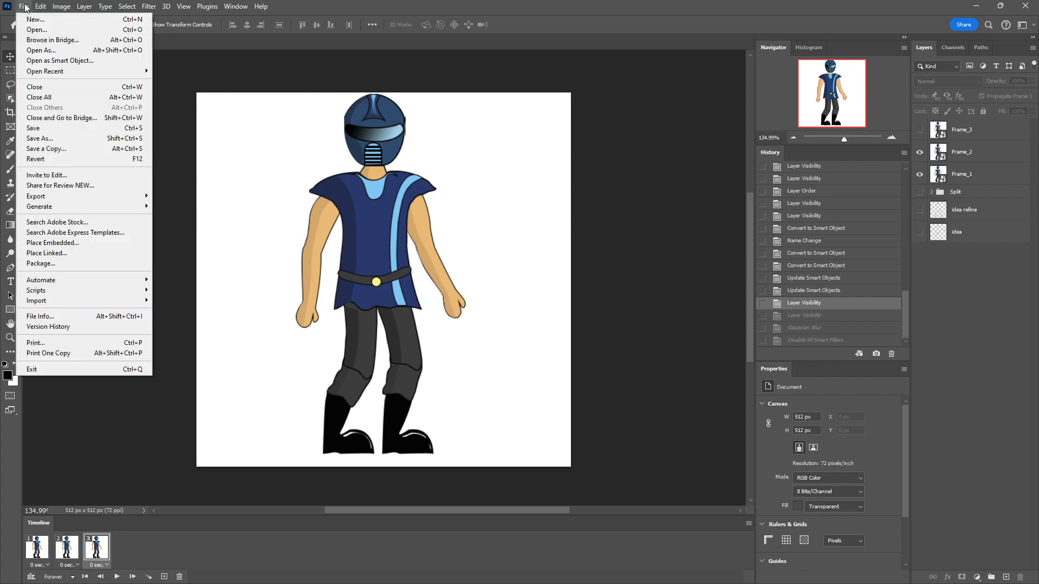
click(30, 18)
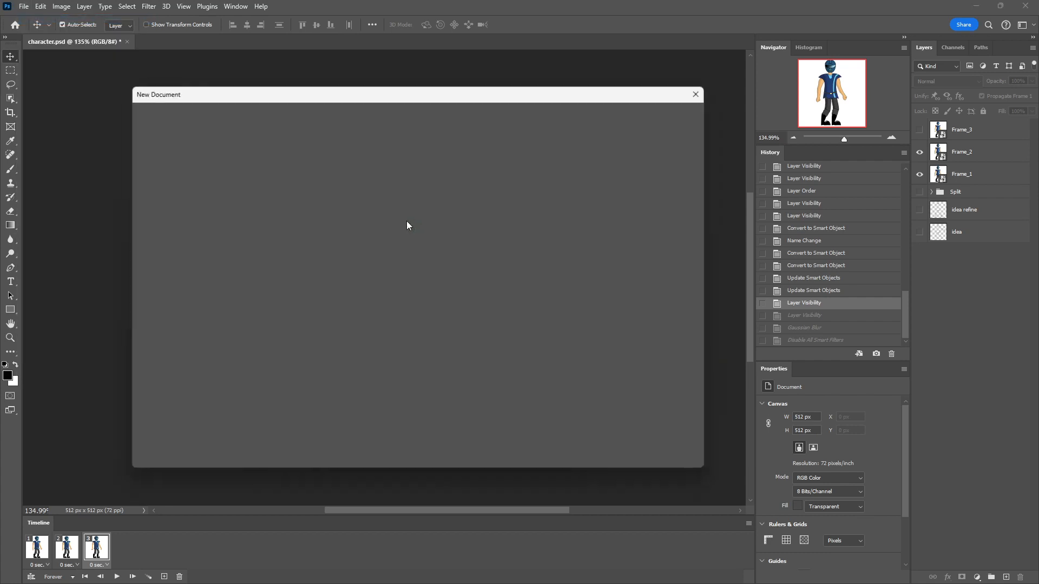
click(591, 191)
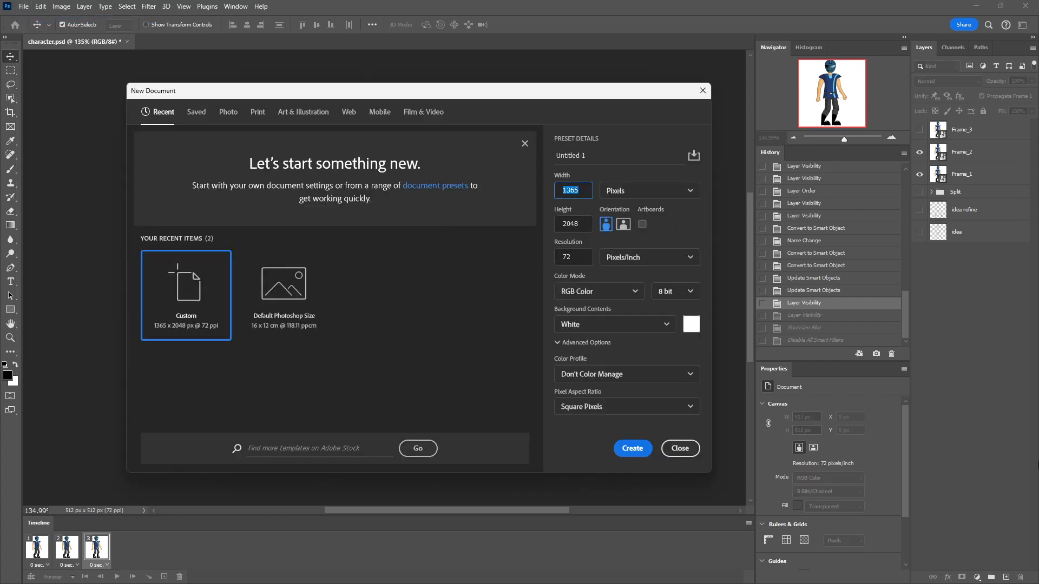
text(1024)
key(Tab)
text(1024)
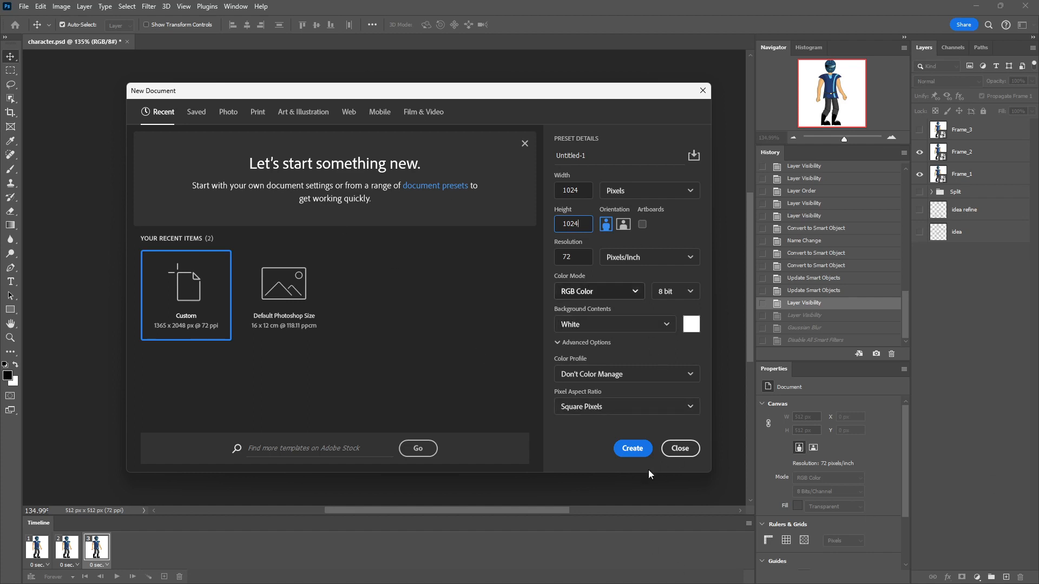
click(619, 450)
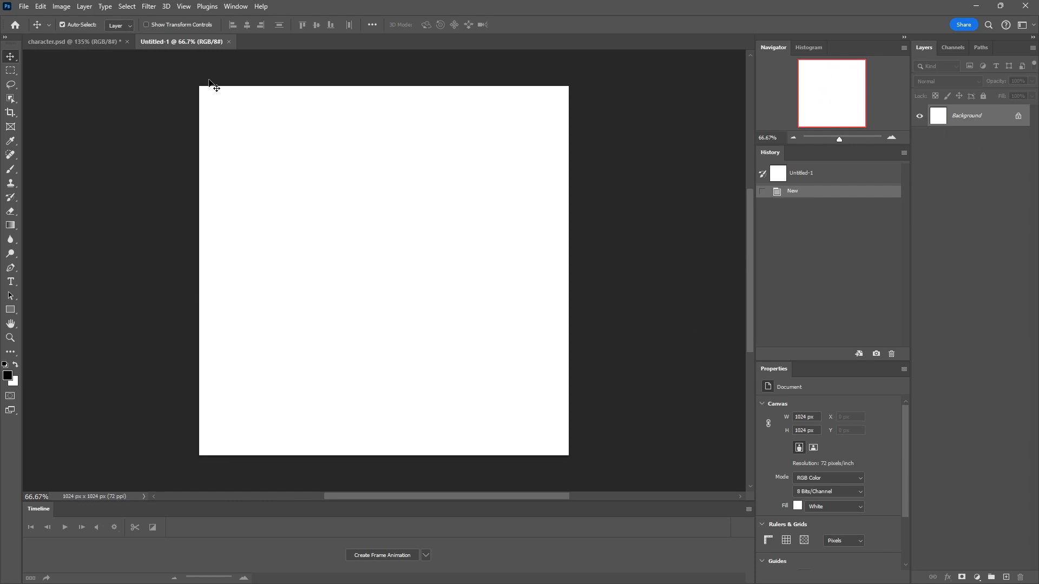
Show the grid over the new document's canvas.
click(184, 7)
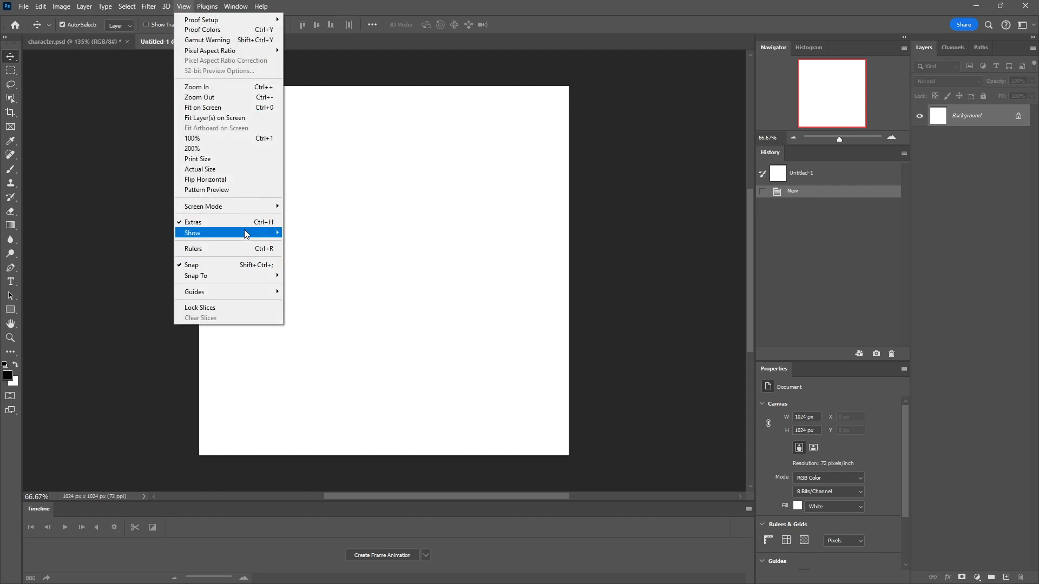
mouse_move(246, 234)
click(347, 264)
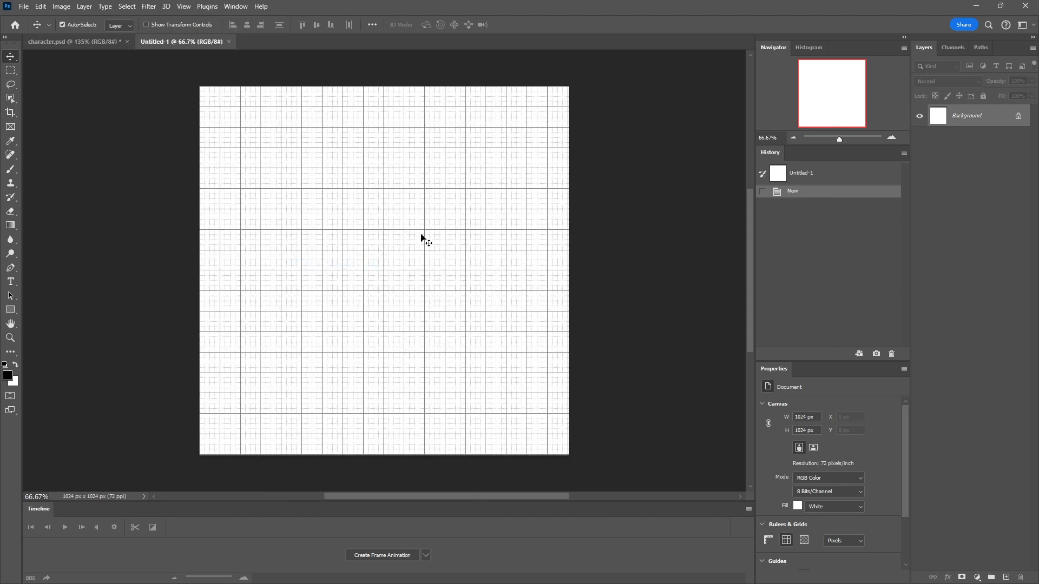
Set the grid preferences to a gridline every 128 pixels with 1 subdivision.
click(35, 6)
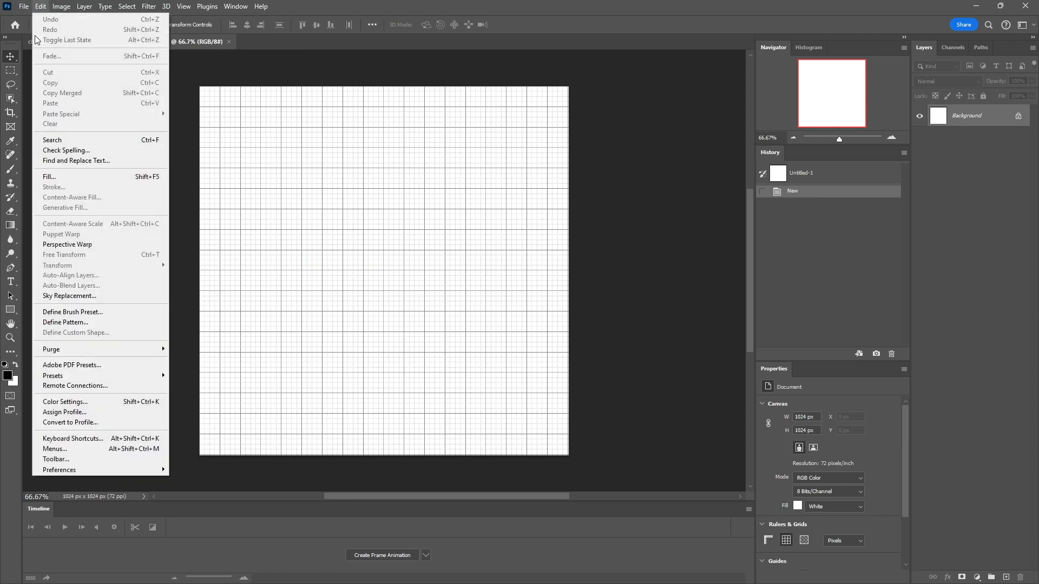
mouse_move(59, 470)
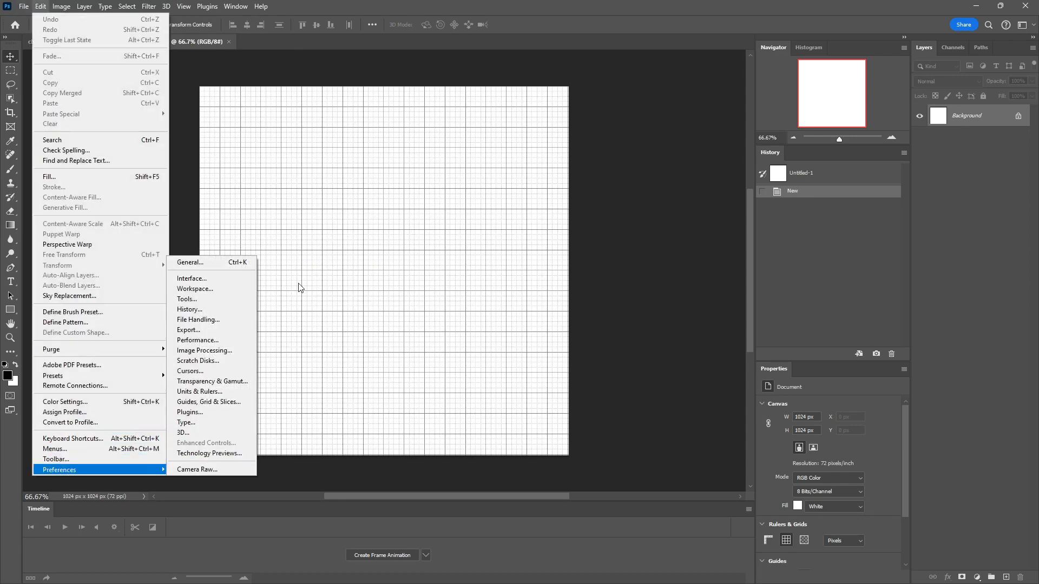
click(226, 406)
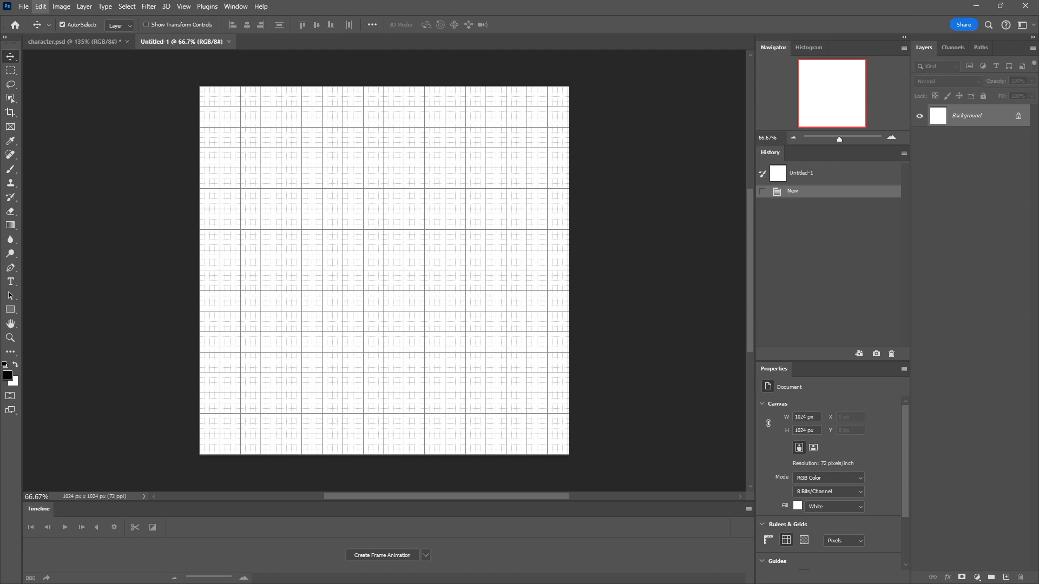
key(i)
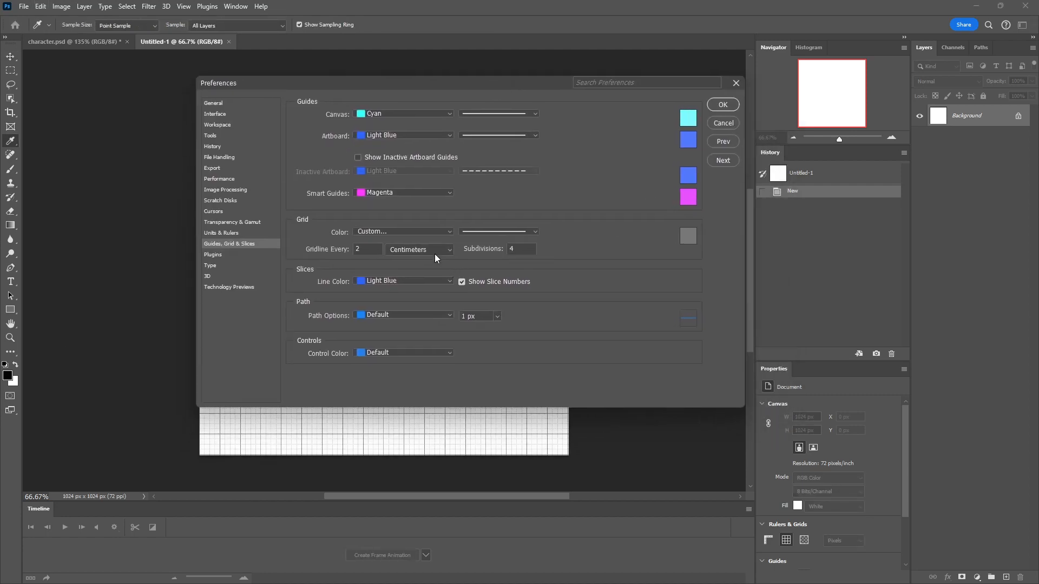
click(435, 253)
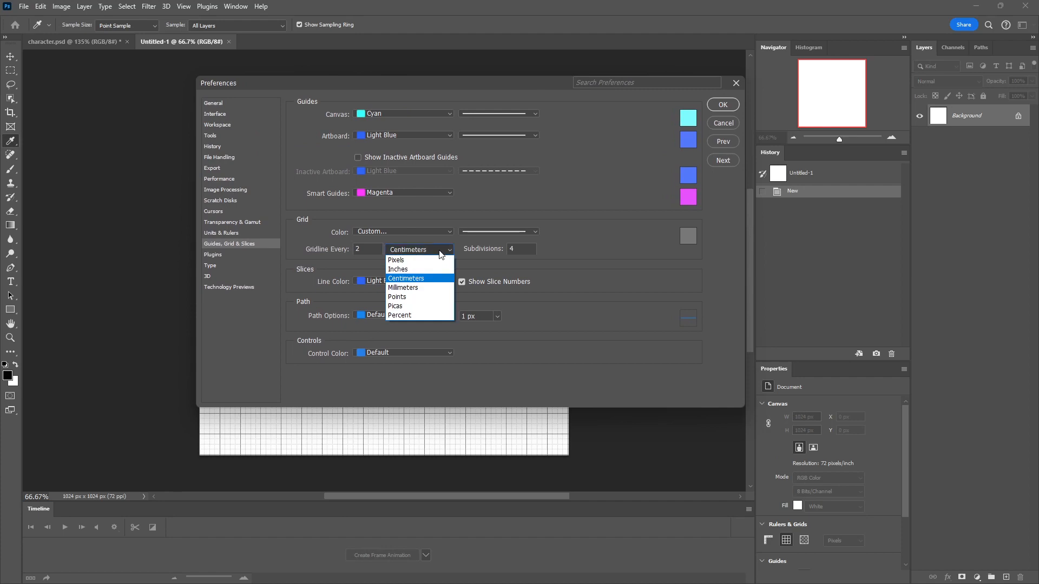
click(407, 261)
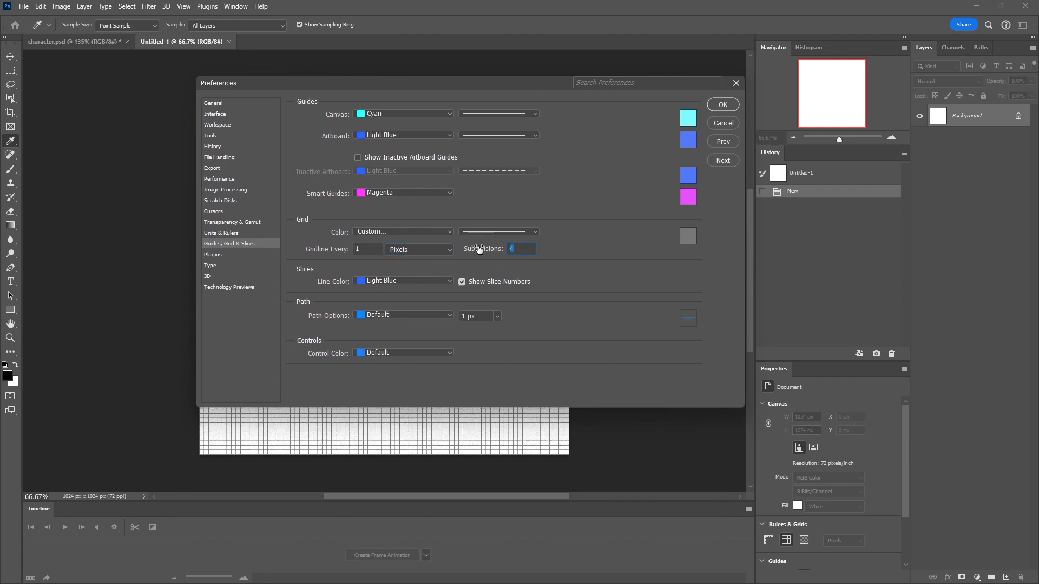
text(1)
click(370, 252)
text(128)
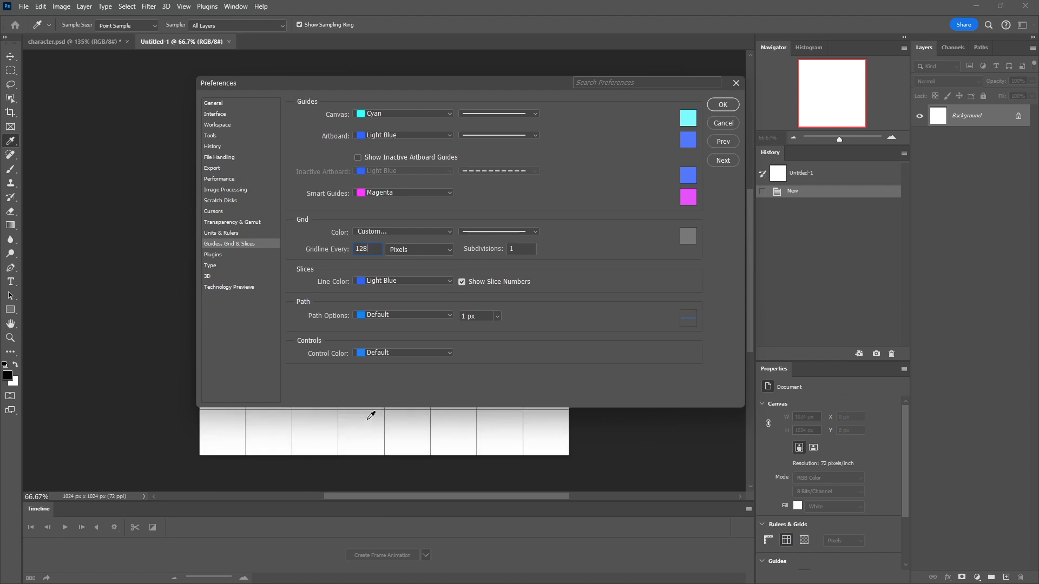
click(721, 105)
key(v)
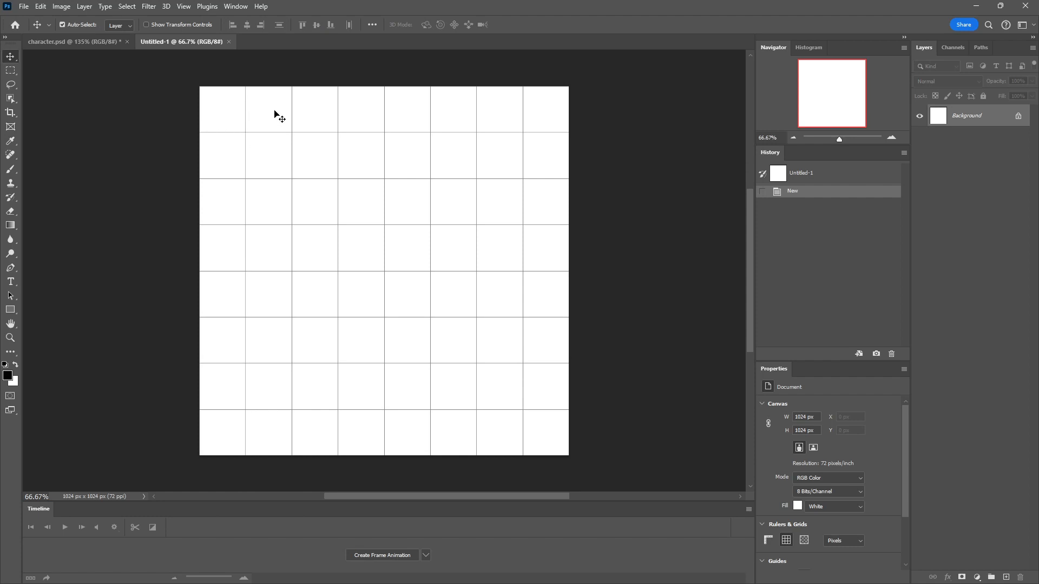
Unlock the Background of the new document so it becomes a regular layer.
scroll(246, 120, up, 1)
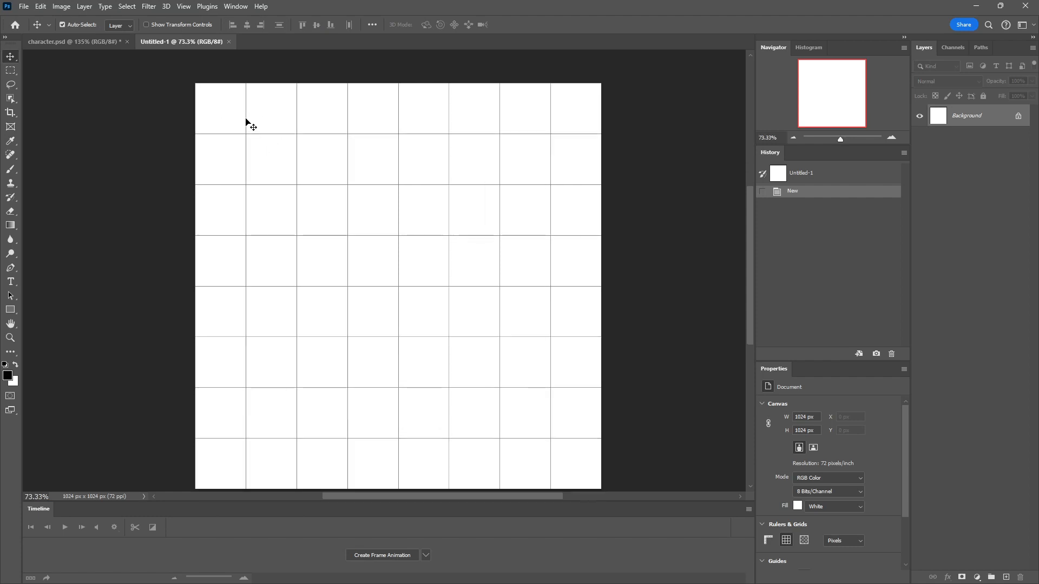
scroll(410, 164, up, 2)
scroll(420, 178, down, 3)
scroll(421, 179, up, 1)
scroll(445, 179, up, 2)
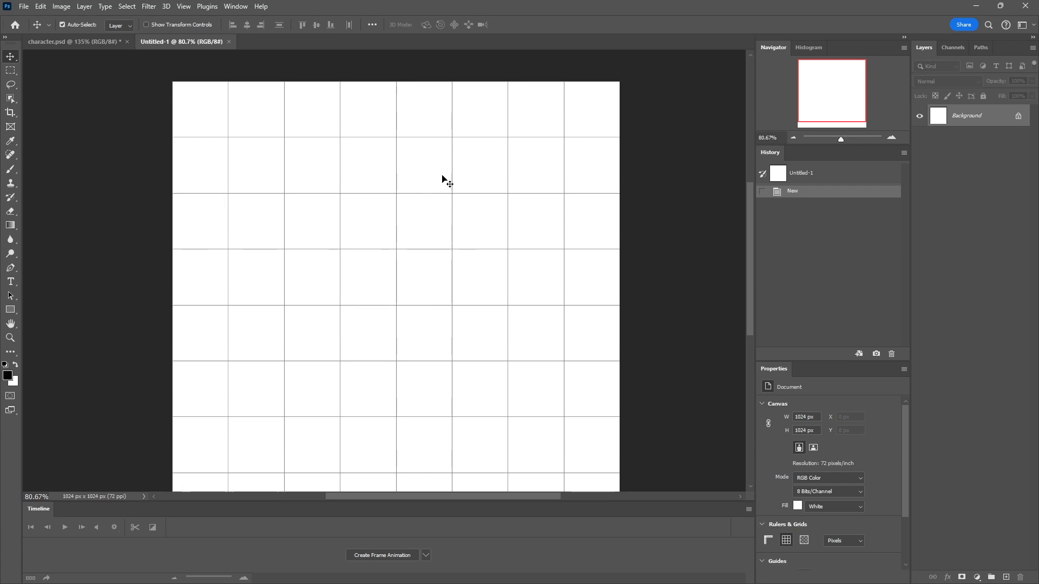
scroll(595, 184, down, 1)
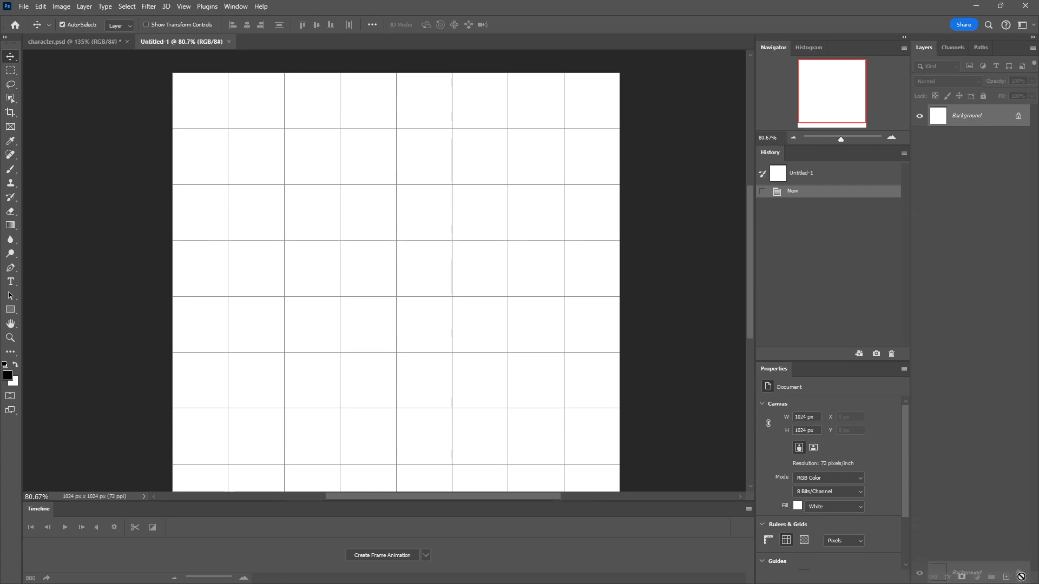
click(1019, 115)
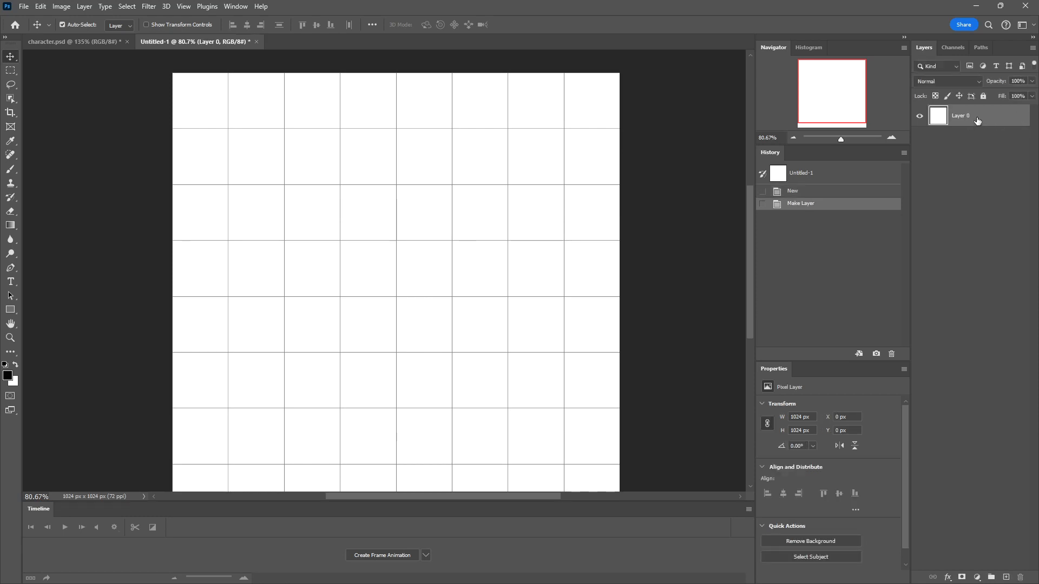
Add an empty layer to the new document and delete the white Layer 0 to leave a transparent canvas.
drag(979, 122, 1020, 580)
drag(1019, 575, 1020, 576)
click(1006, 577)
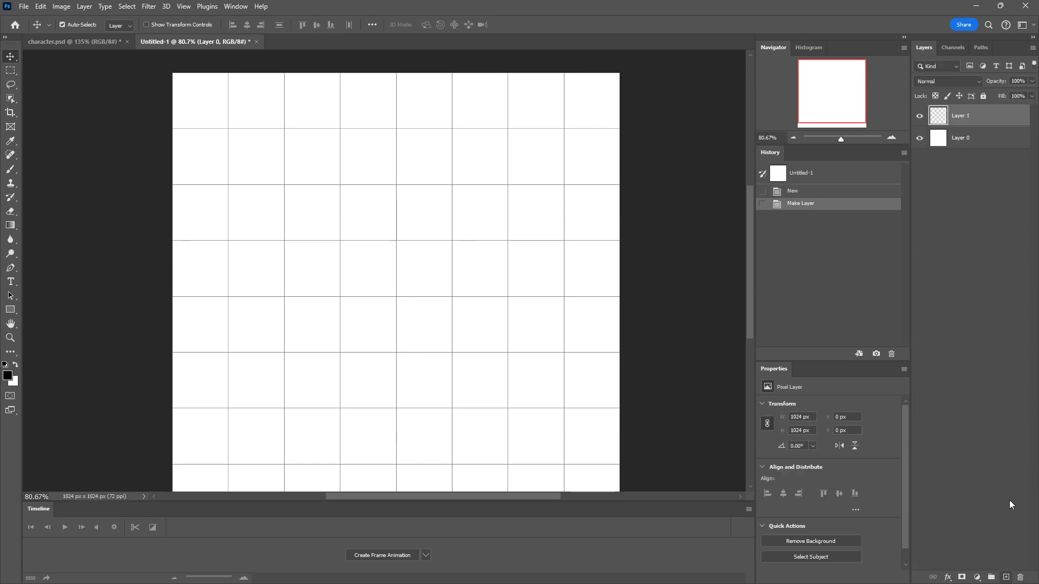
click(983, 138)
key(Delete)
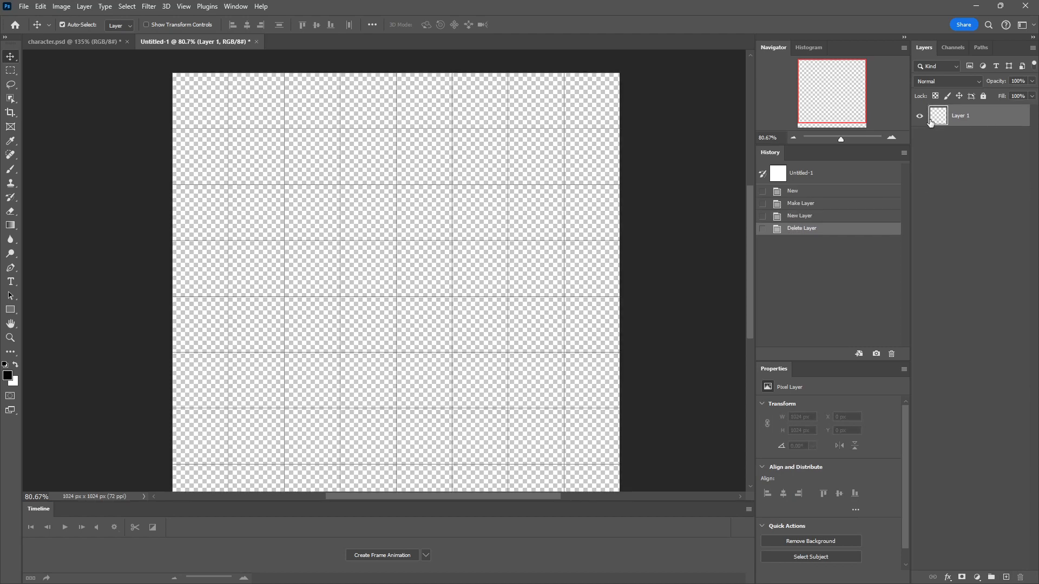
key(ctrl+minus)
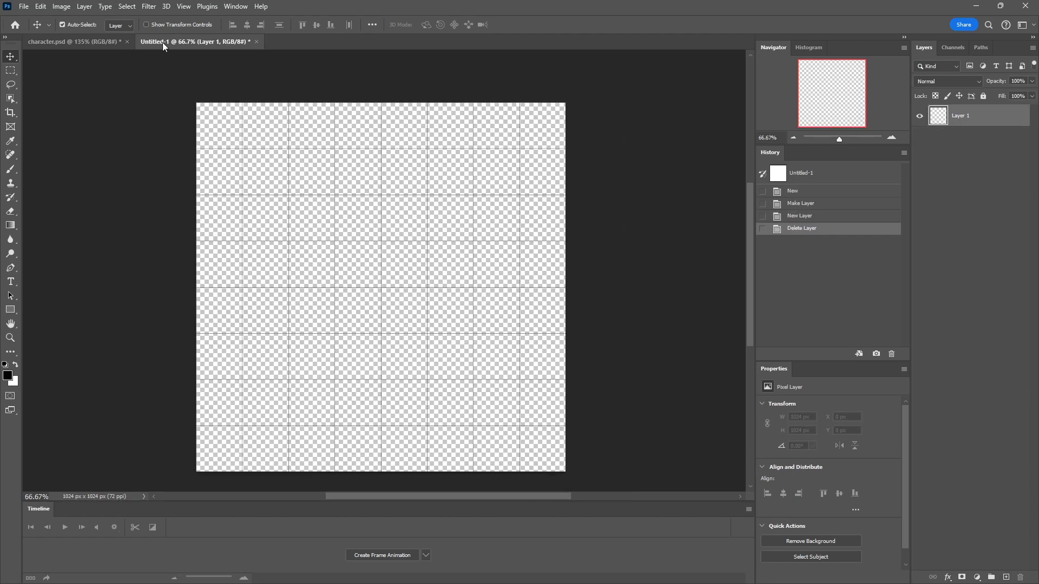
Show Frame_3 in character.psd and copy the Frame_1, Frame_2 and Frame_3 smart objects into the untitled 1024 px document.
click(75, 42)
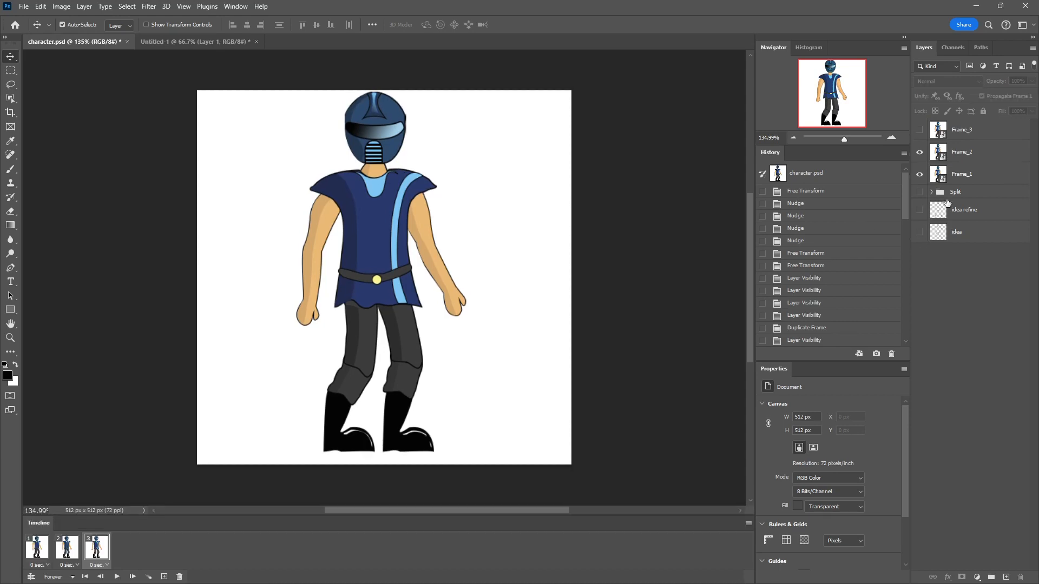
click(920, 130)
click(982, 133)
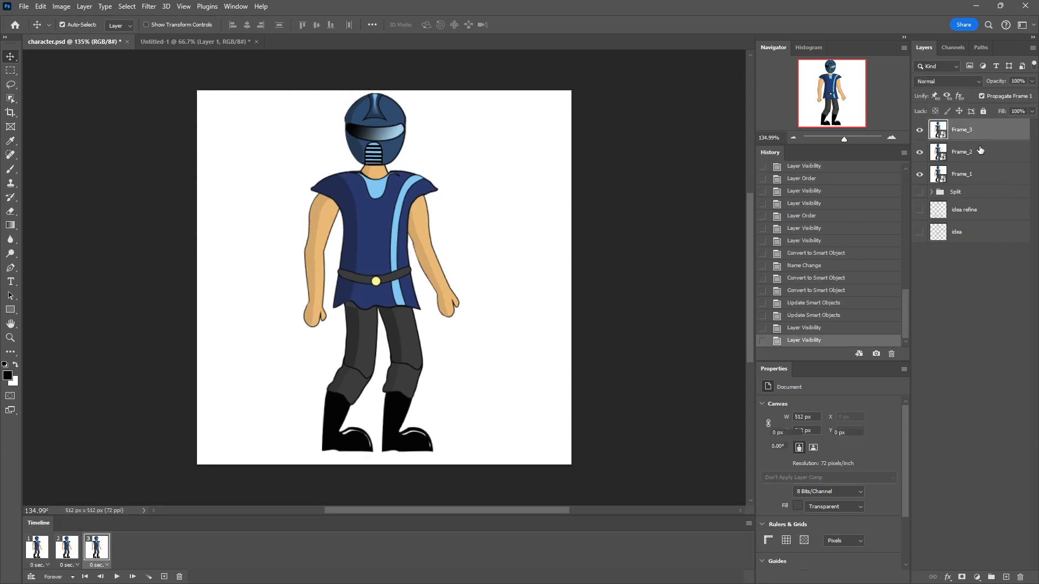
shift+click(980, 172)
drag(955, 170, 413, 278)
Scale the three frame layers together to 25% and move them toward the upper-left part of the canvas.
scroll(393, 199, up, 3)
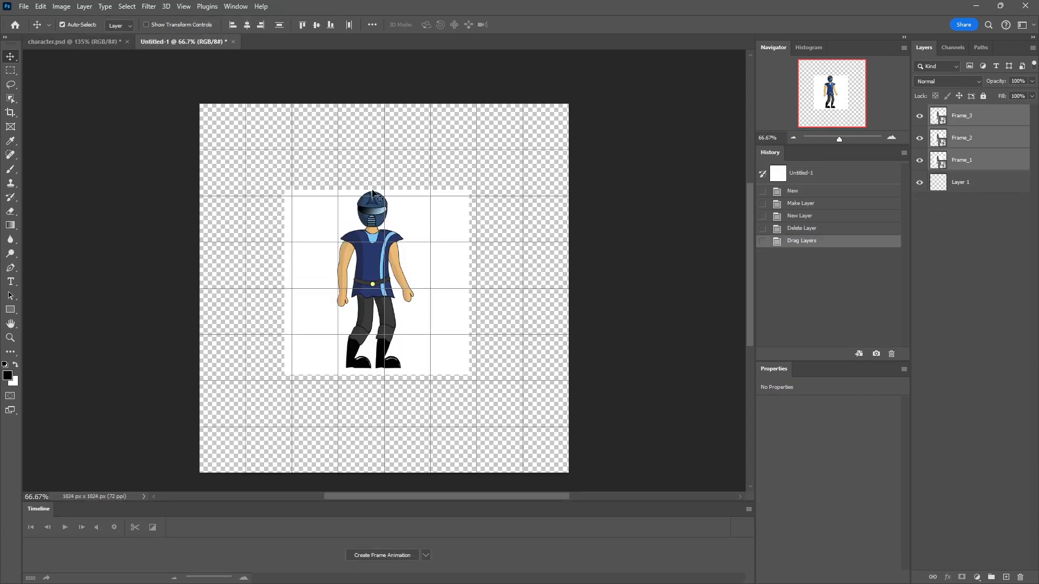
scroll(389, 227, up, 3)
scroll(419, 276, down, 1)
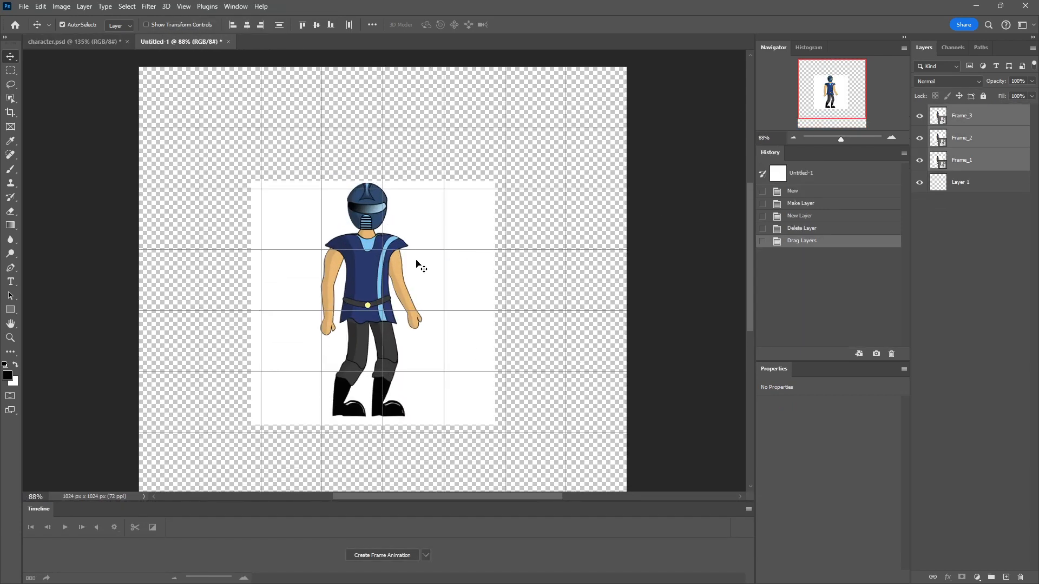
key(ctrl+t)
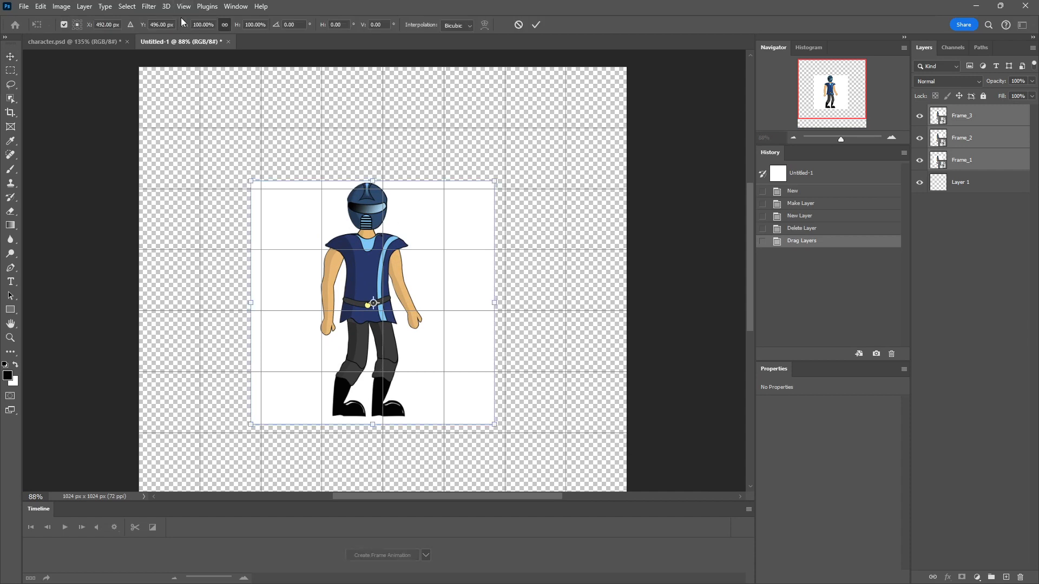
text(25)
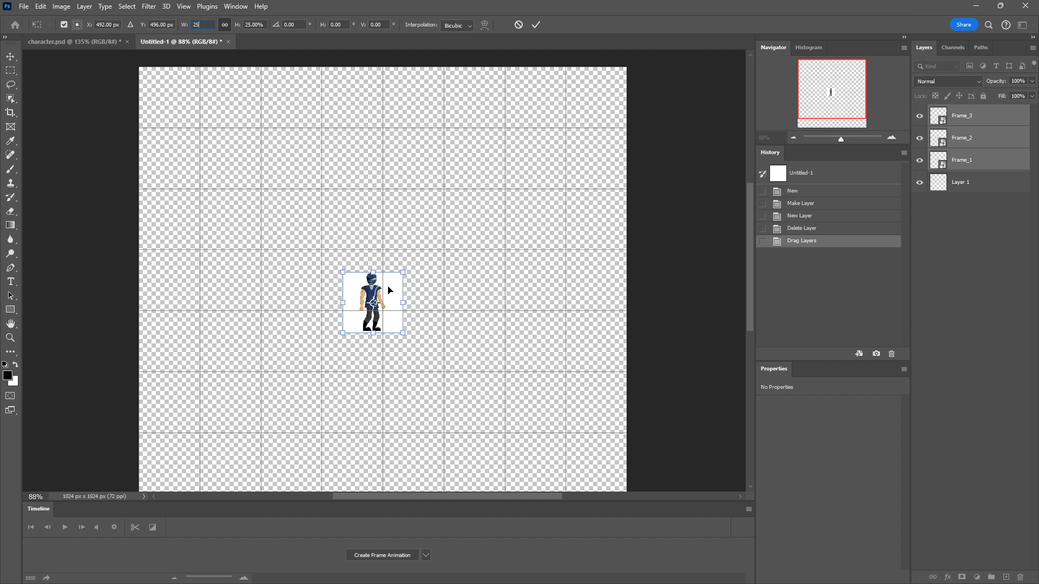
key(Return)
drag(371, 295, 289, 188)
key(Return)
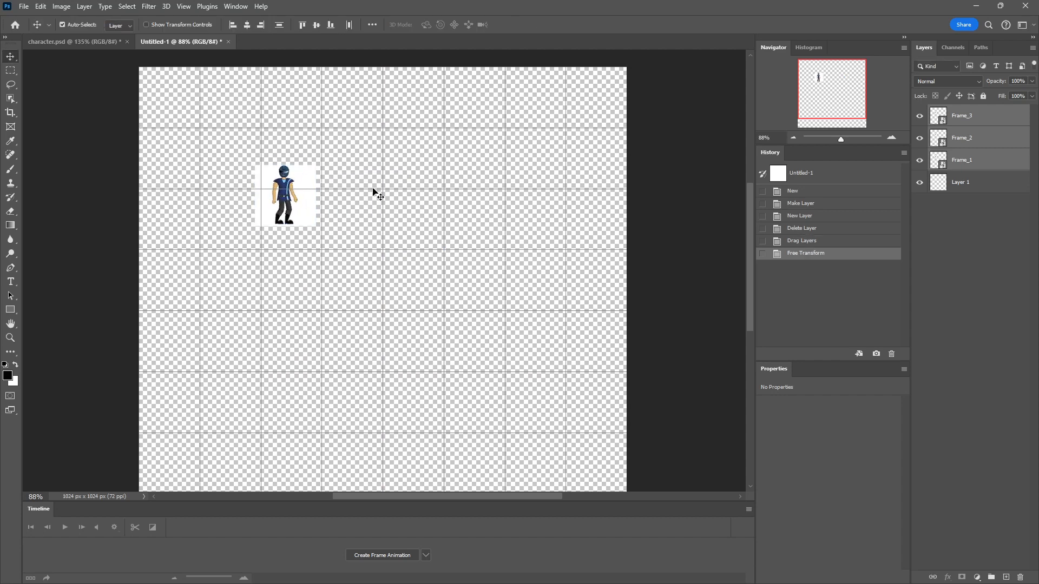
Spread the stacked frames apart by moving Frame_3 and Frame_2 away from Frame_1 on opposite sides.
scroll(238, 128, up, 2)
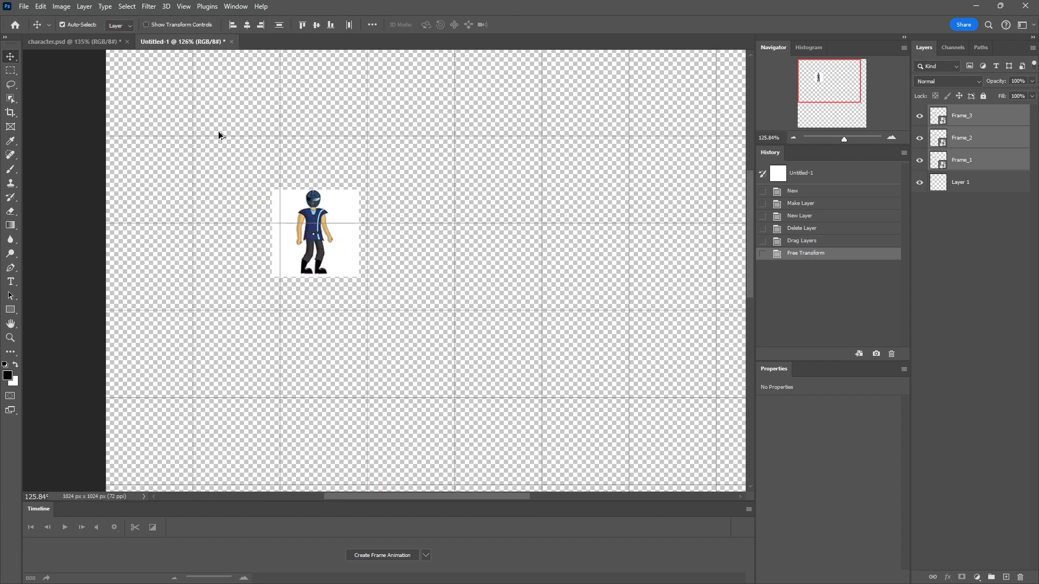
scroll(219, 131, up, 3)
scroll(199, 185, up, 2)
scroll(217, 233, down, 1)
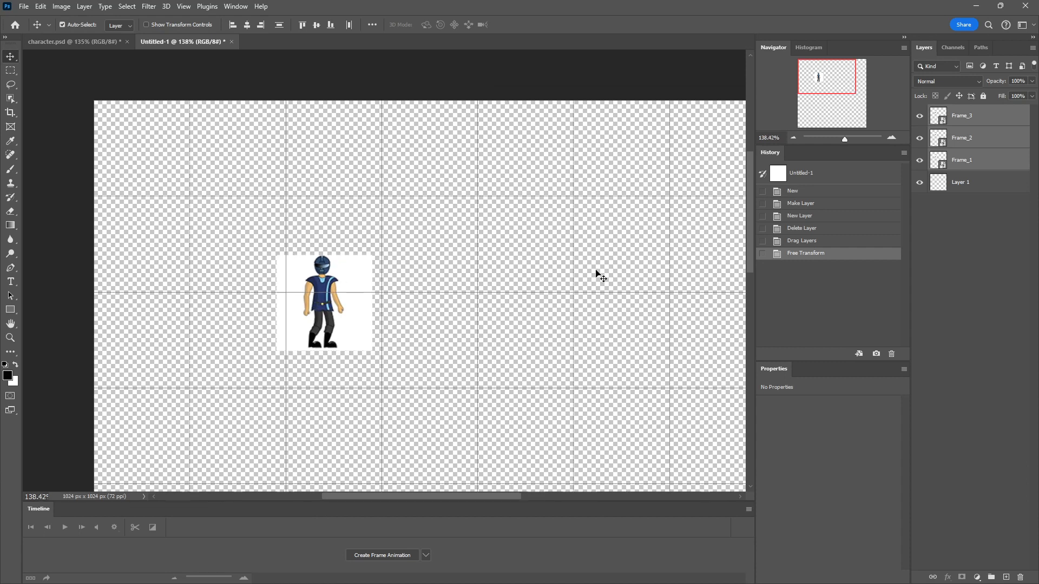
click(966, 167)
drag(308, 295, 168, 285)
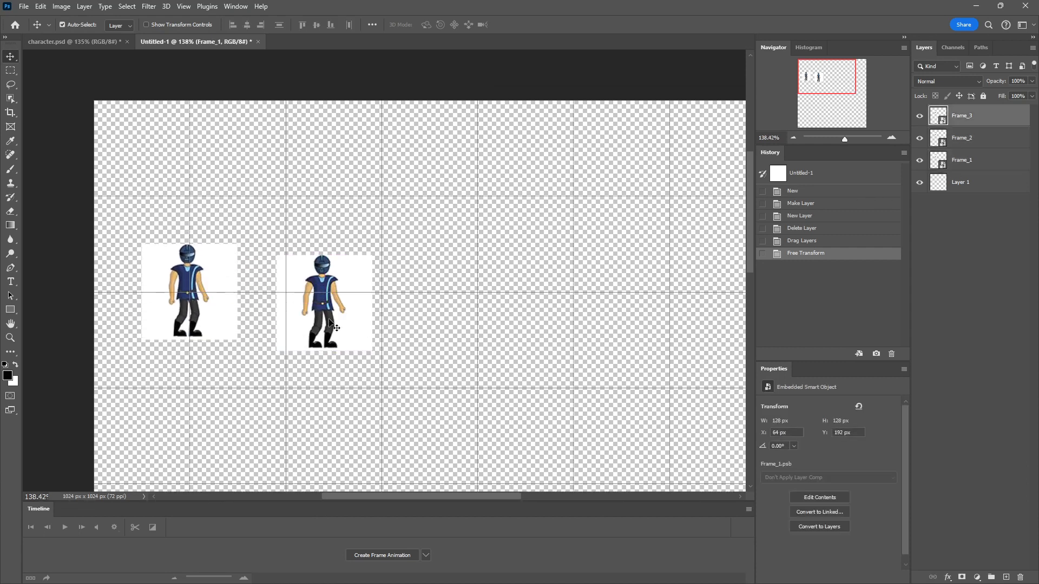
drag(350, 311, 479, 306)
Snap Frame_1, Frame_2 and Frame_3 side by side into the first three grid cells of the top row.
drag(351, 293, 147, 151)
drag(449, 295, 236, 151)
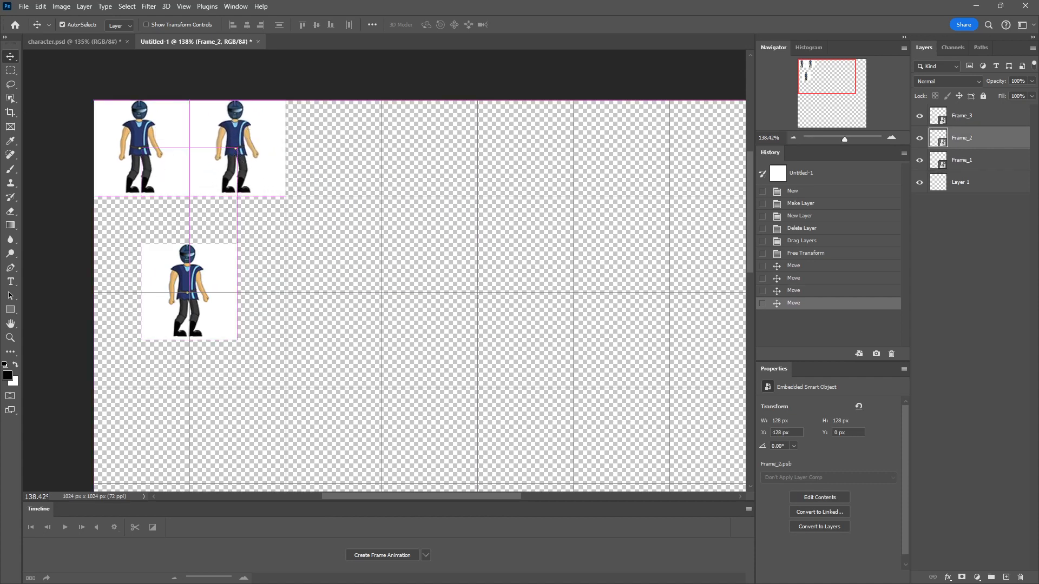
click(222, 292)
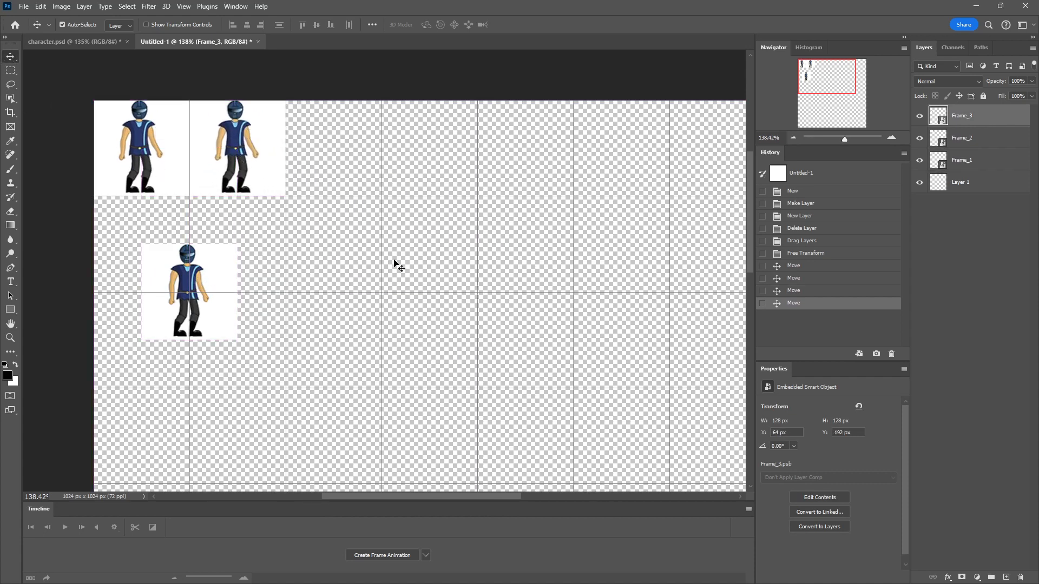
drag(209, 275, 352, 133)
click(368, 247)
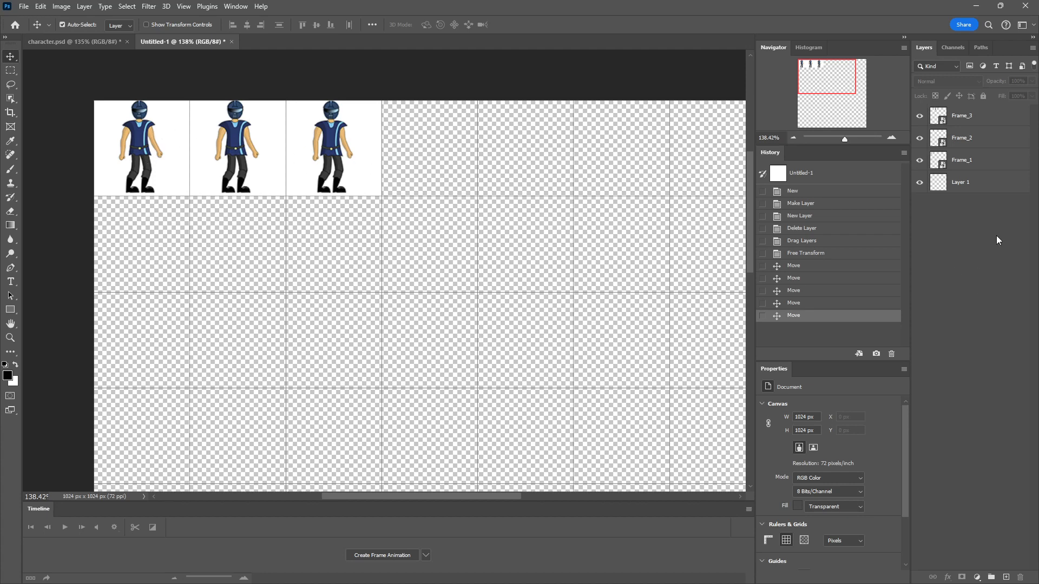
Hide the white Color Fill 1 layer inside the Frame_1 smart object, then save and close its contents.
double_click(938, 162)
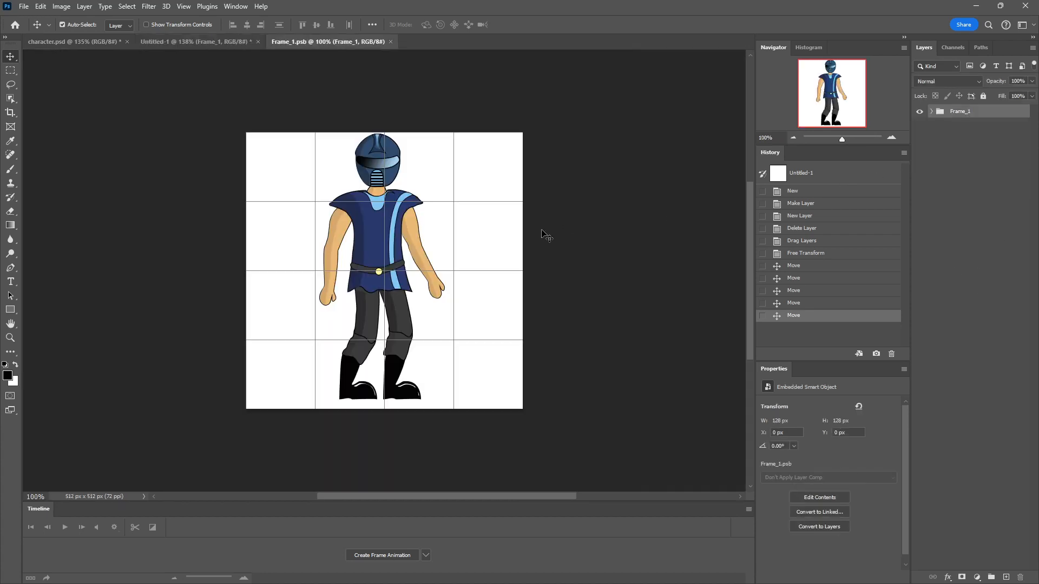
click(920, 126)
click(922, 127)
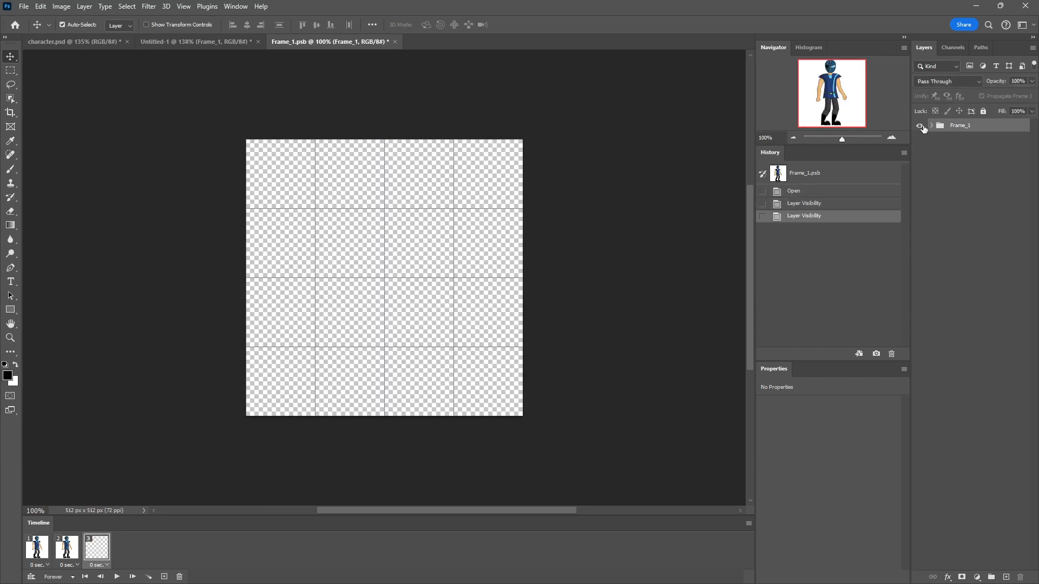
click(931, 126)
click(920, 343)
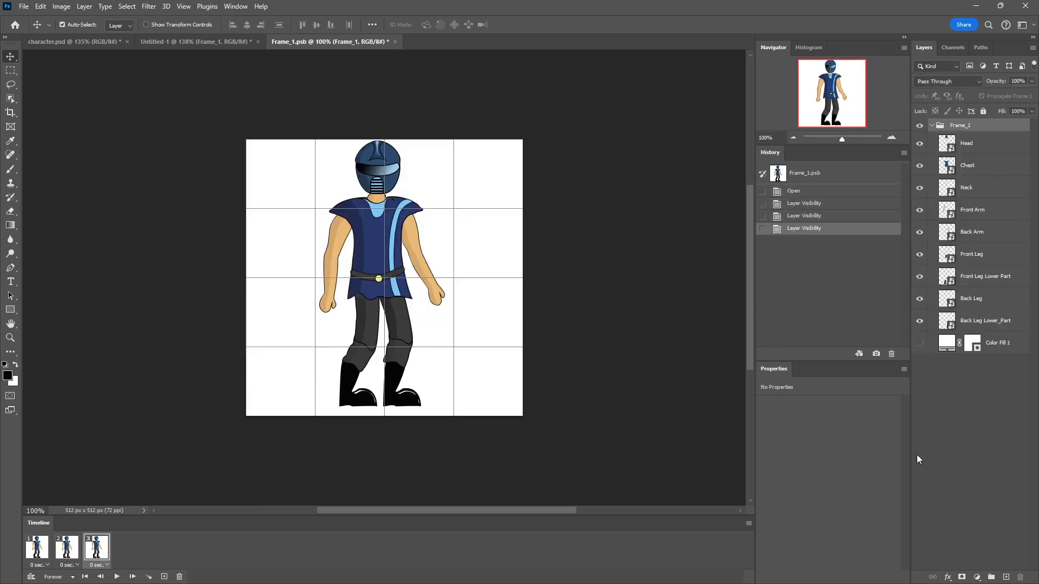
key(ctrl+s)
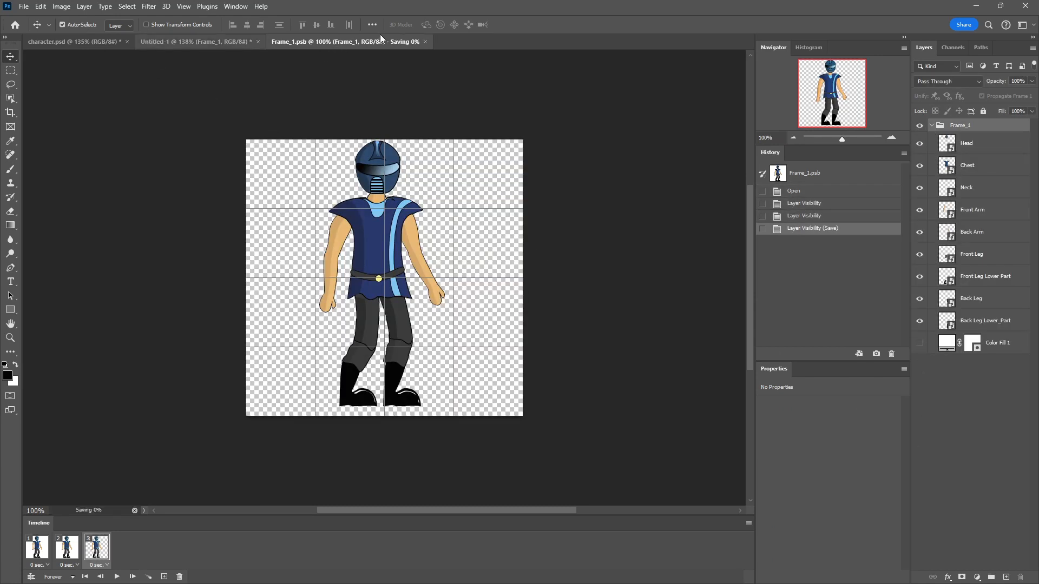
click(388, 41)
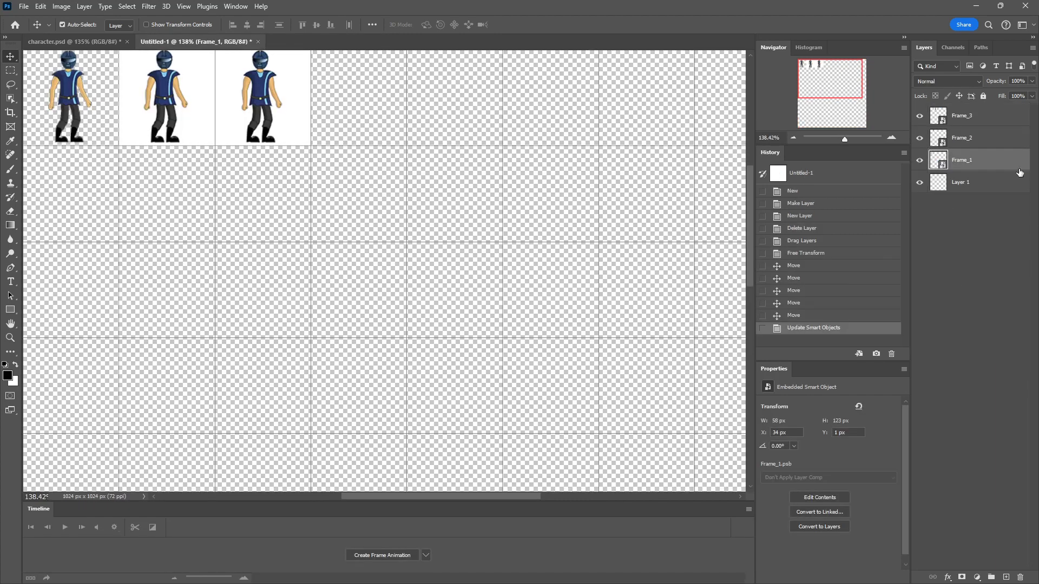
Hide the white color fill layer inside the Frame_2 smart object, then save and close its contents.
double_click(939, 139)
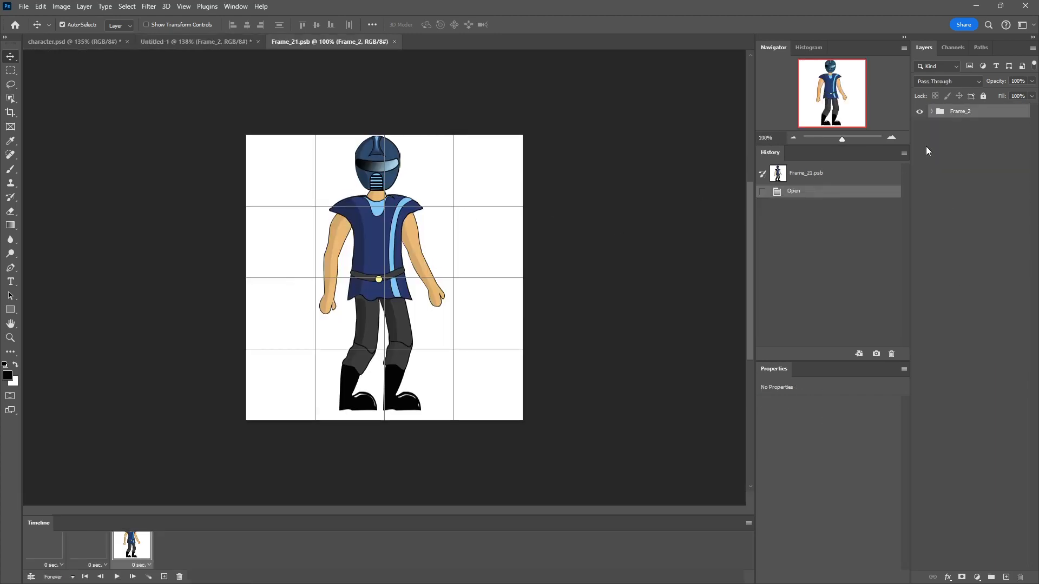
click(931, 126)
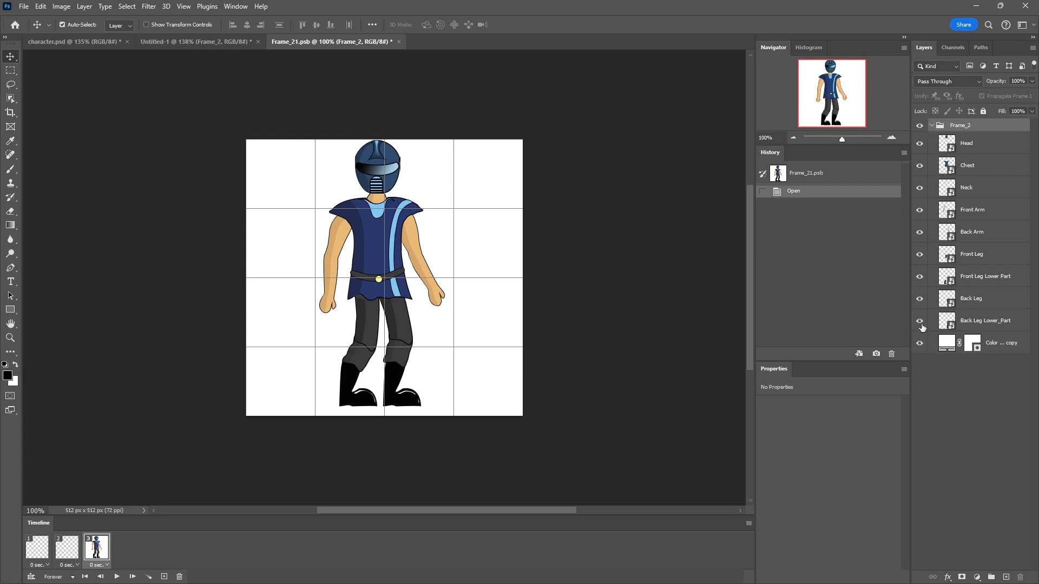
click(920, 343)
key(ctrl+s)
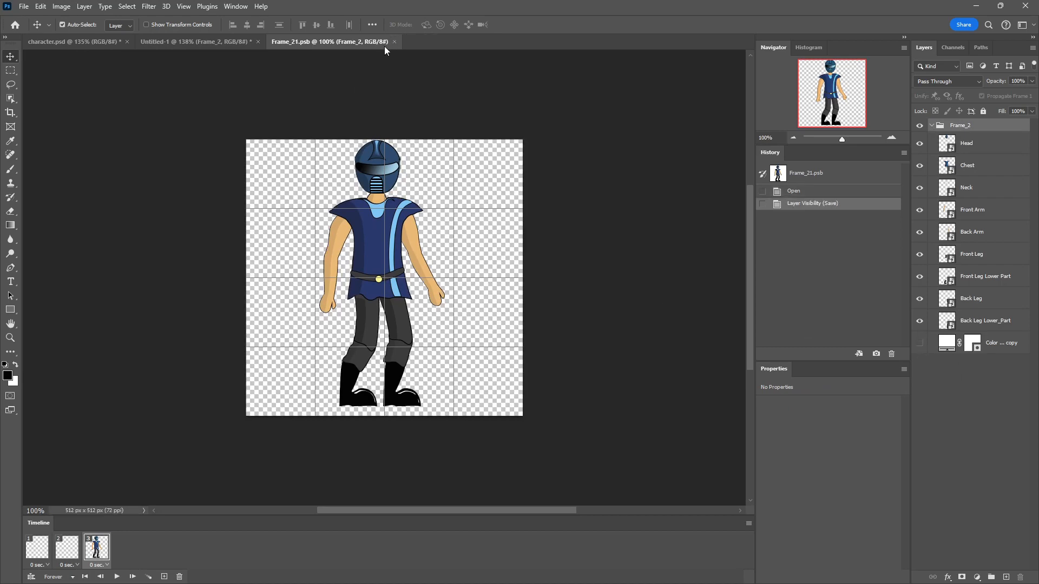
click(394, 42)
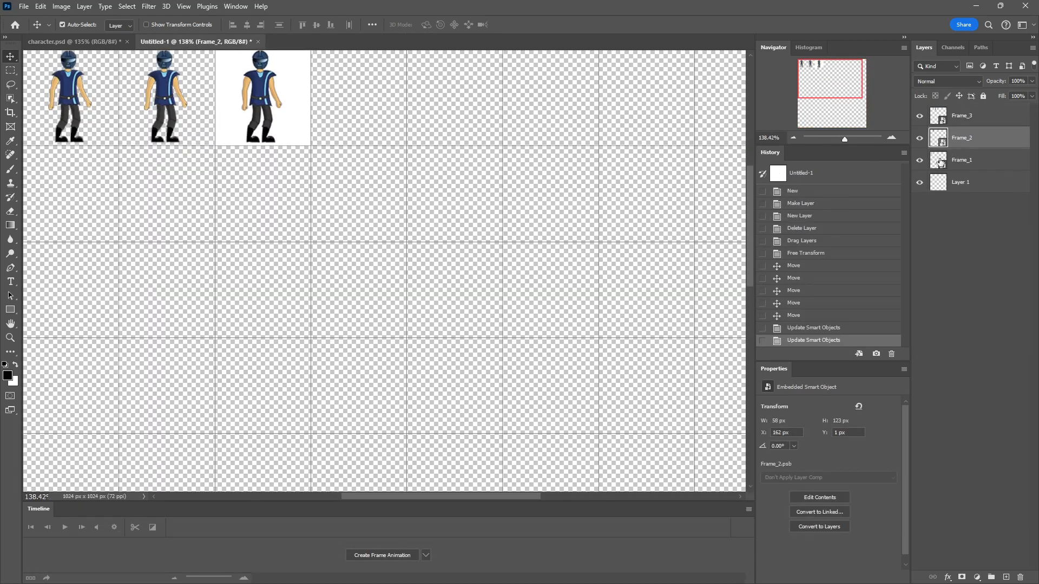
Hide the white color fill layer inside the Frame_3 smart object, then save and close its contents.
click(968, 115)
double_click(938, 115)
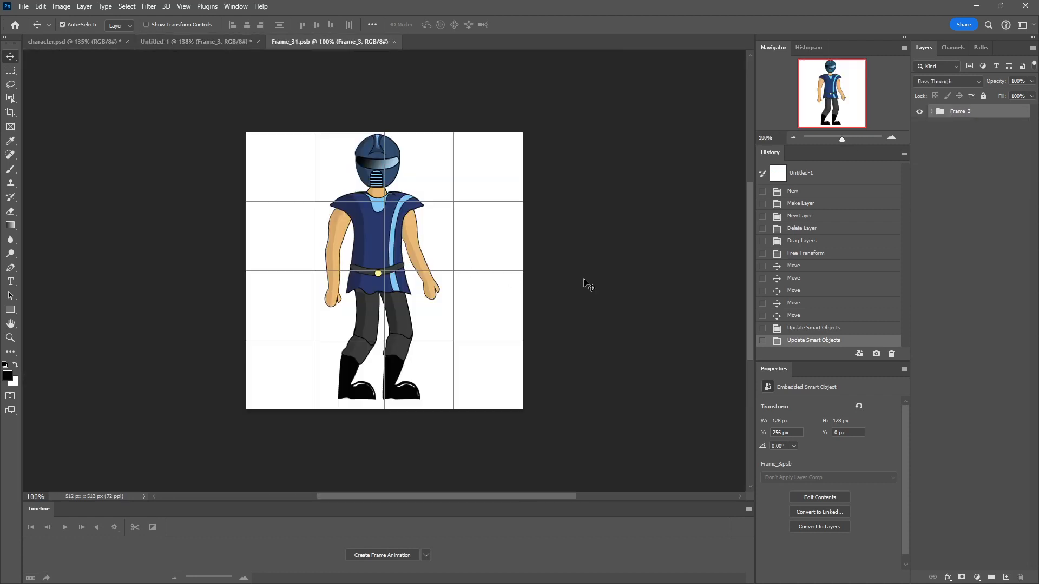
click(928, 112)
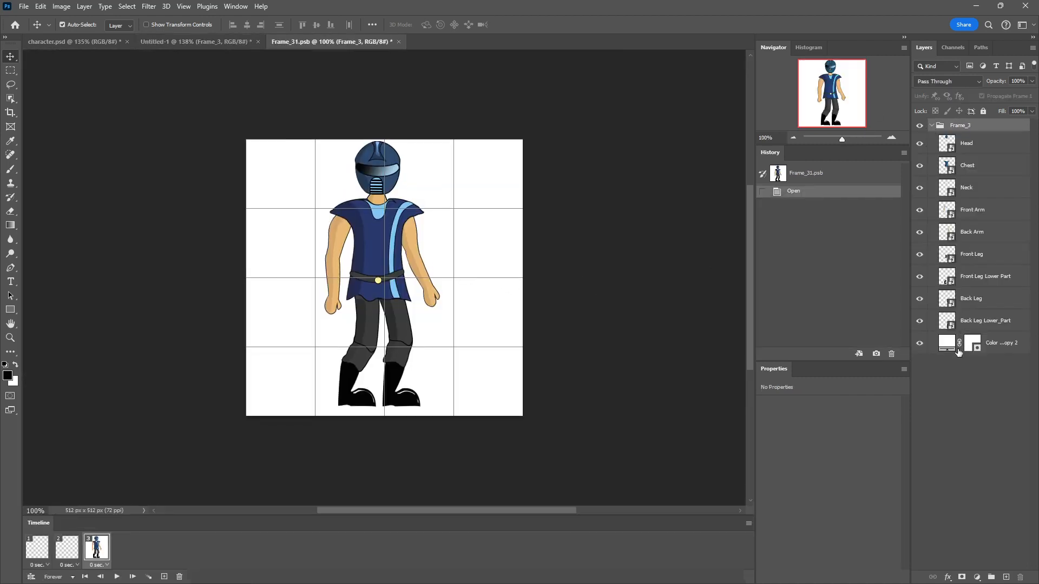
click(920, 343)
key(ctrl+s)
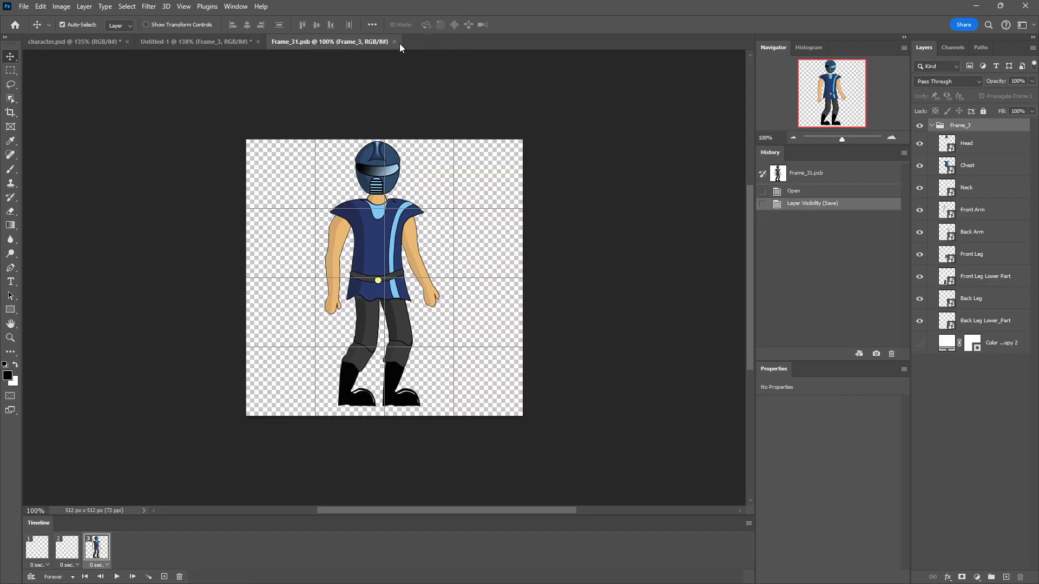
click(395, 42)
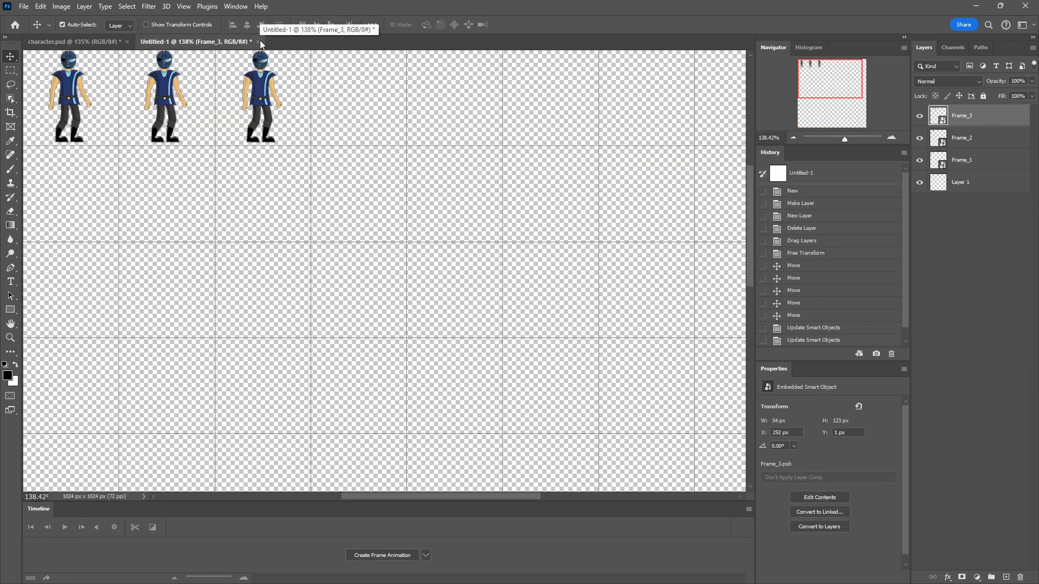
Examine how the three transparent character frames sit in the grid cells of the sprite sheet.
click(155, 179)
scroll(176, 151, up, 1)
scroll(177, 150, down, 2)
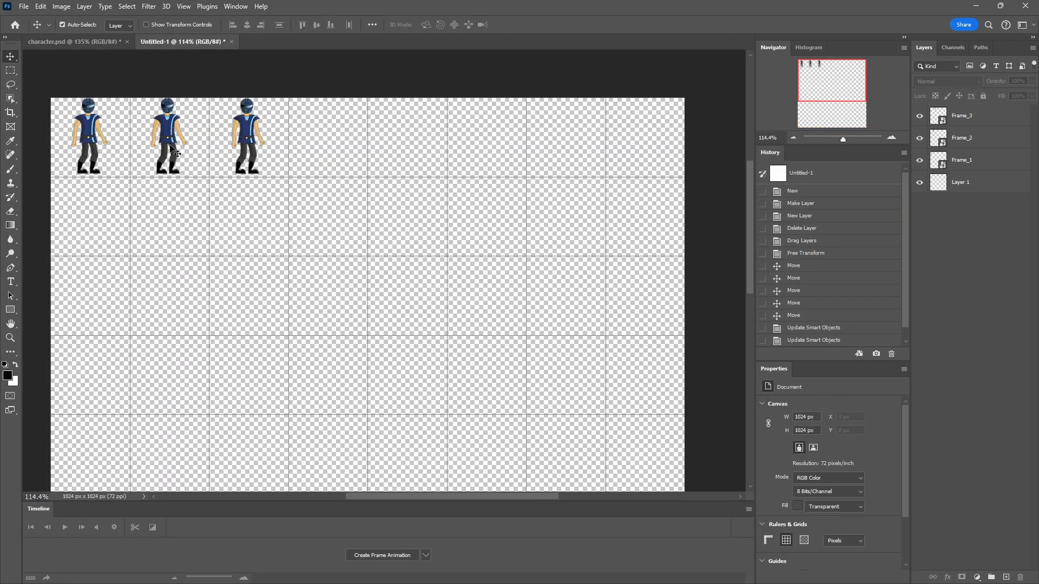
scroll(157, 155, up, 1)
scroll(96, 161, up, 1)
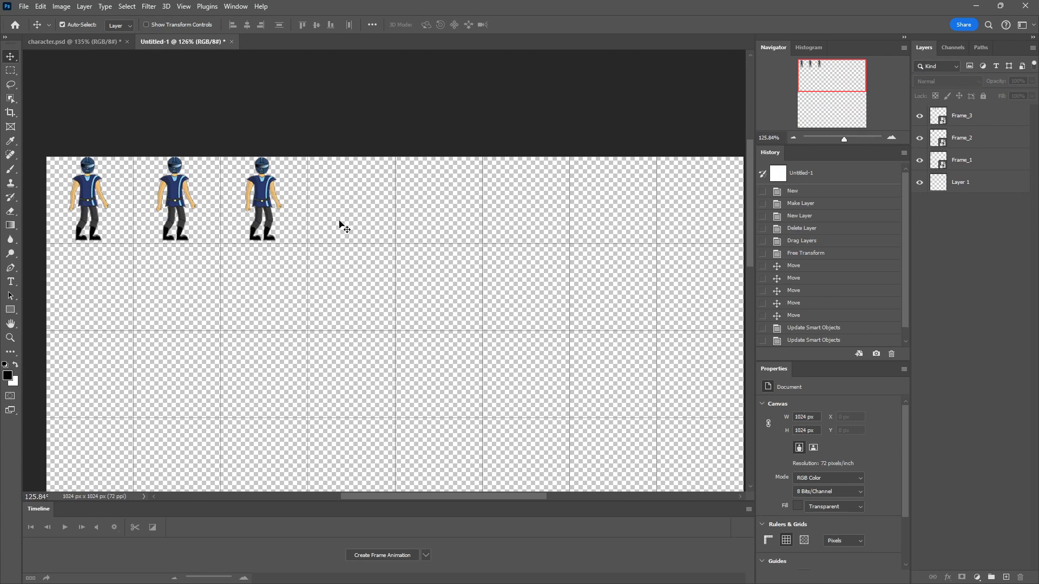
scroll(340, 223, down, 2)
scroll(315, 185, down, 1)
scroll(388, 239, down, 5)
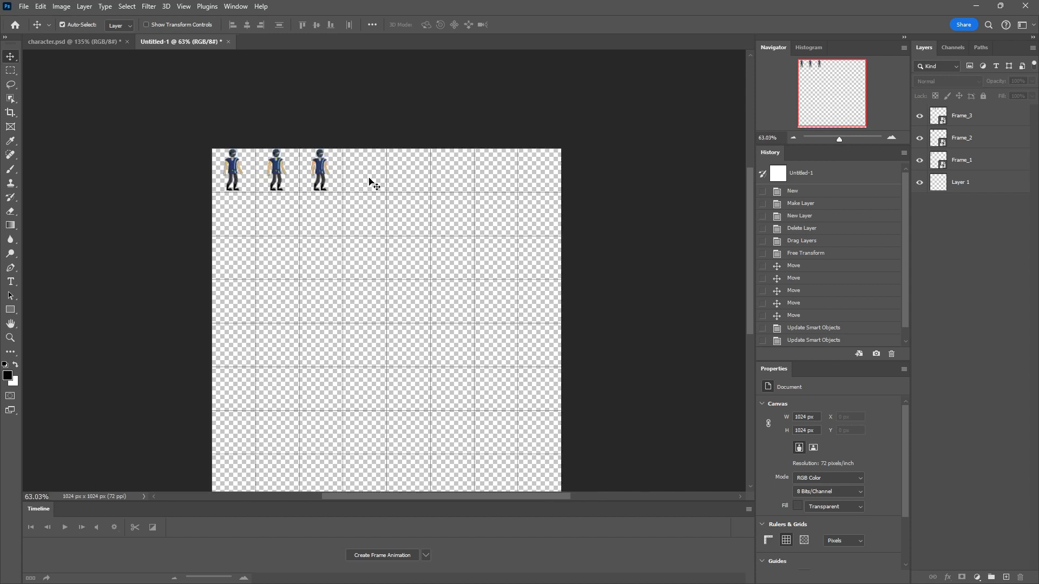
scroll(379, 195, down, 2)
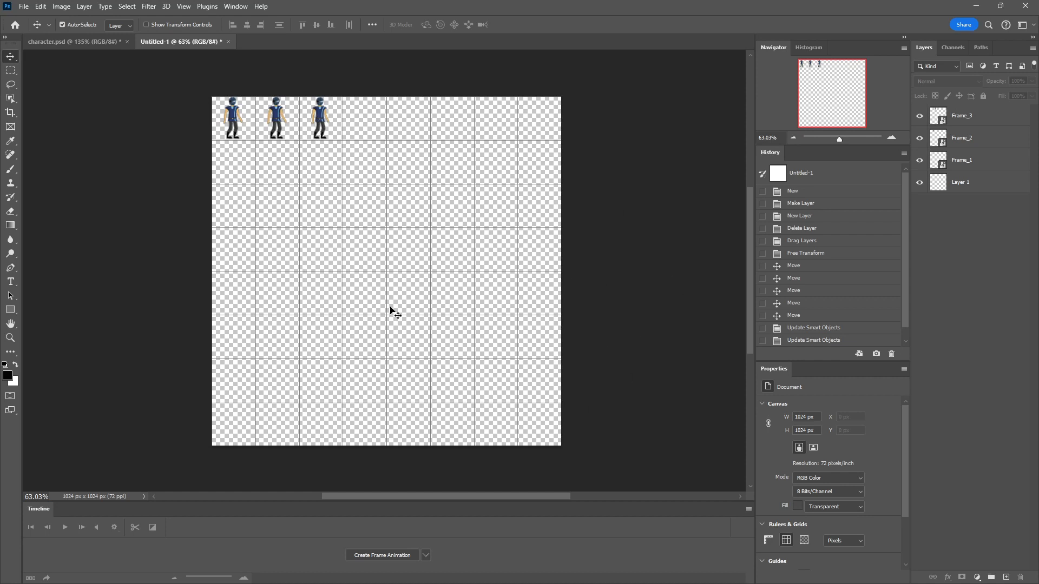
scroll(393, 270, up, 2)
scroll(393, 232, up, 2)
scroll(371, 317, up, 1)
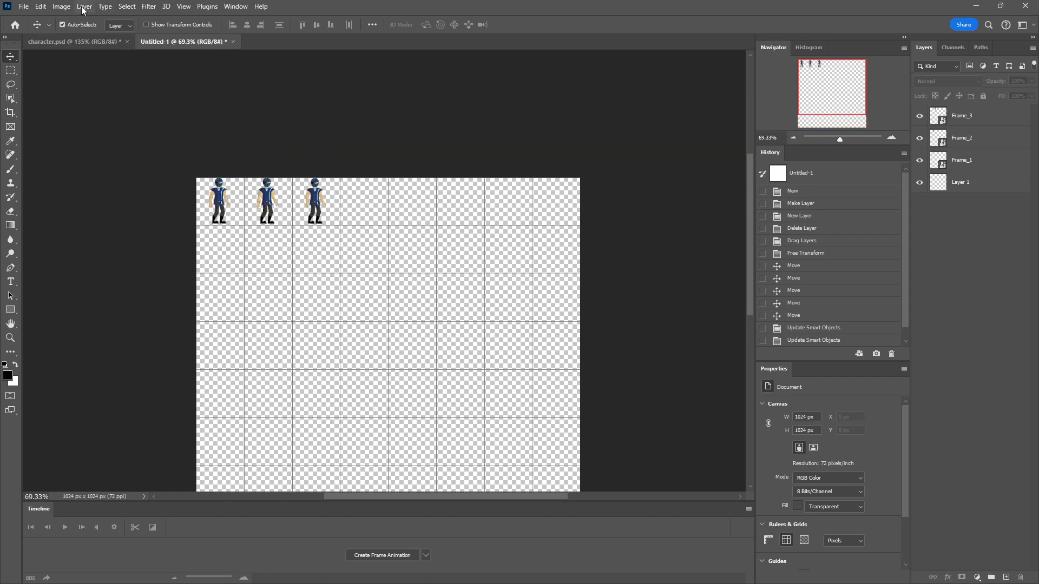
Switch to the character.psd document and save it.
click(76, 40)
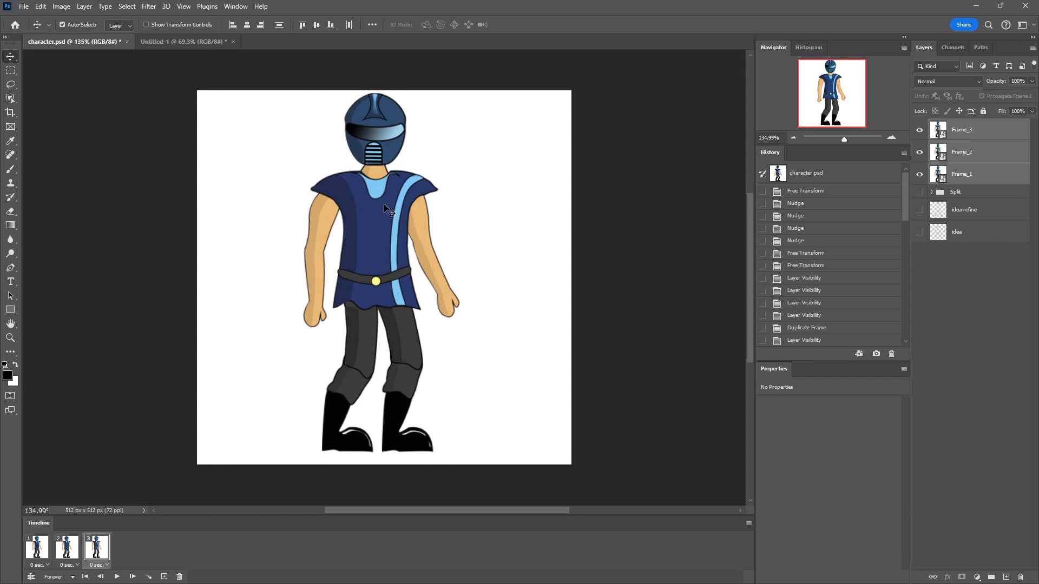
scroll(649, 225, up, 1)
key(ctrl+s)
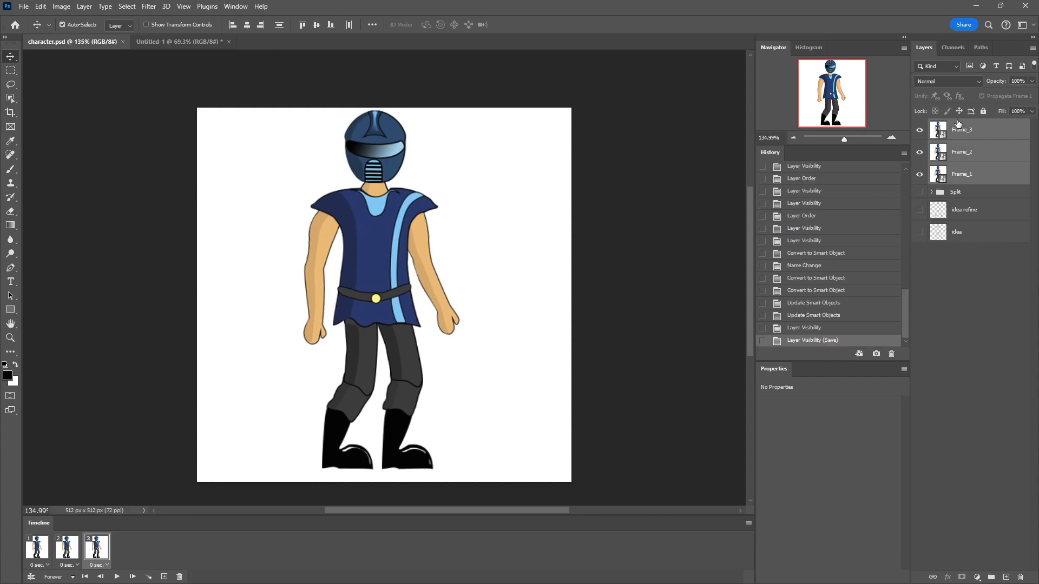
scroll(968, 149, up, 1)
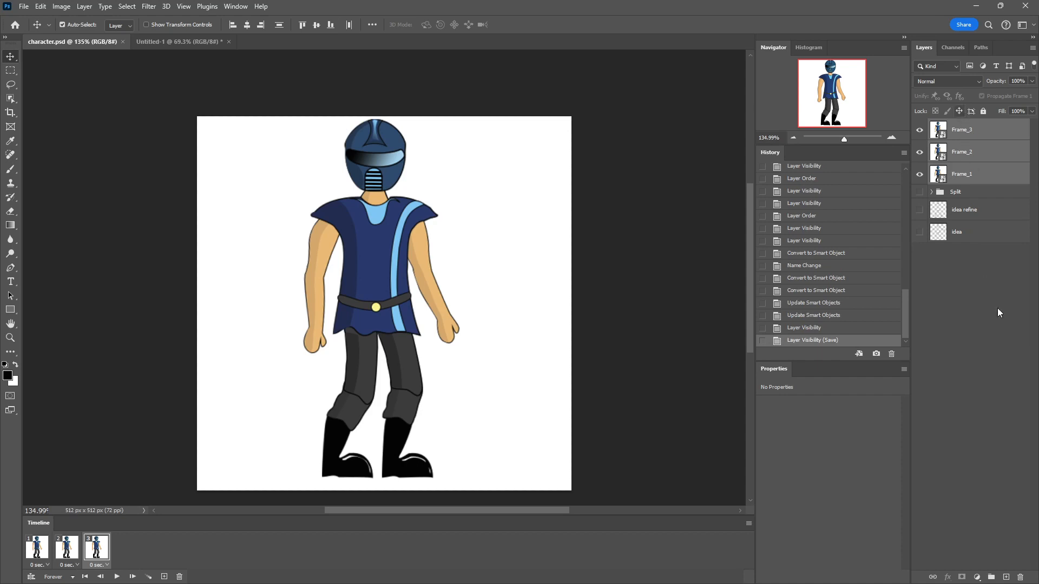
Group the Frame_1, Frame_2 and Frame_3 layers under the name Idle, then return to the Untitled-1 sprite sheet document.
click(991, 577)
double_click(959, 125)
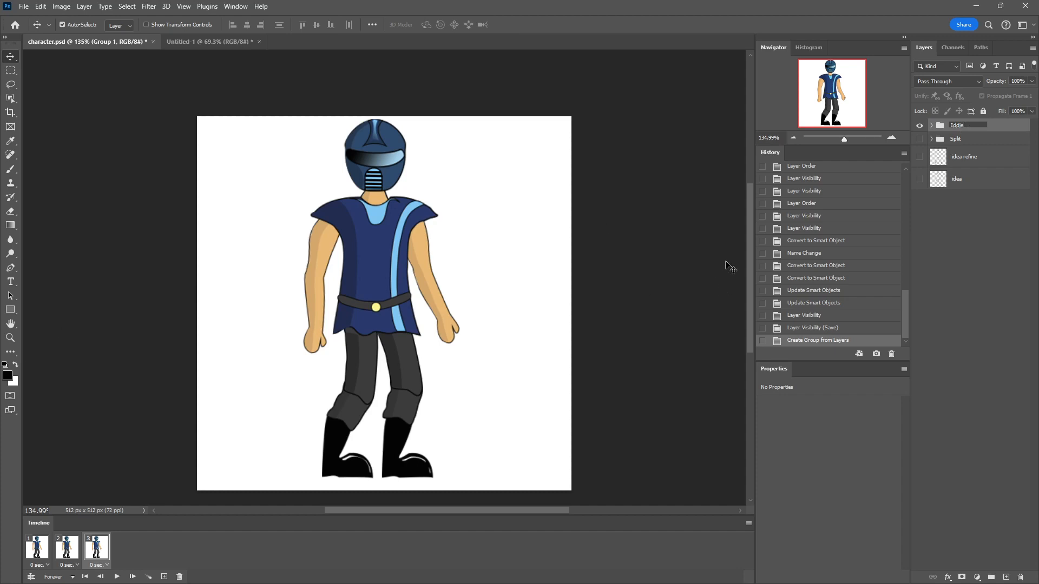
key(Return)
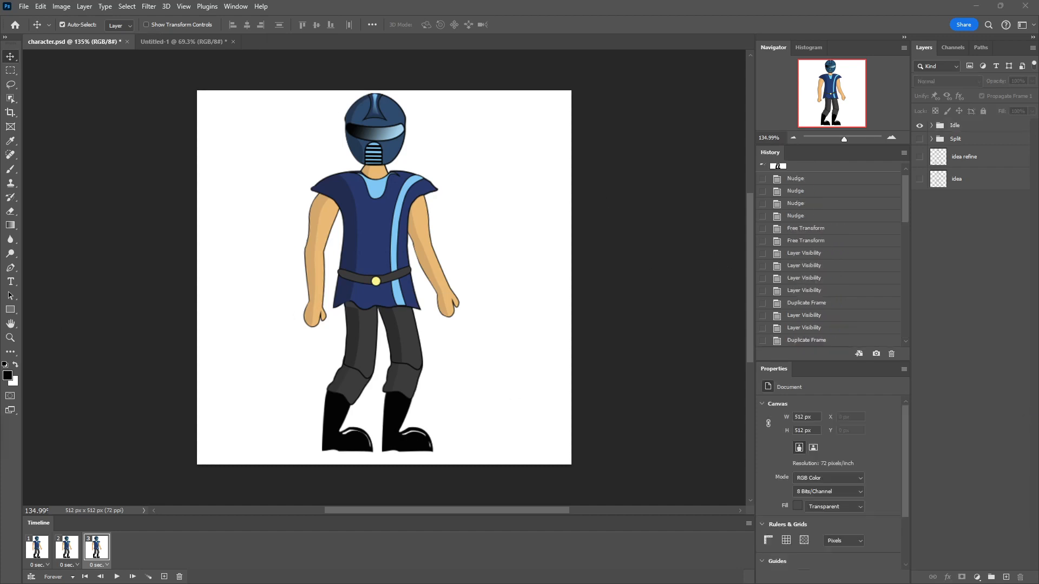
click(199, 42)
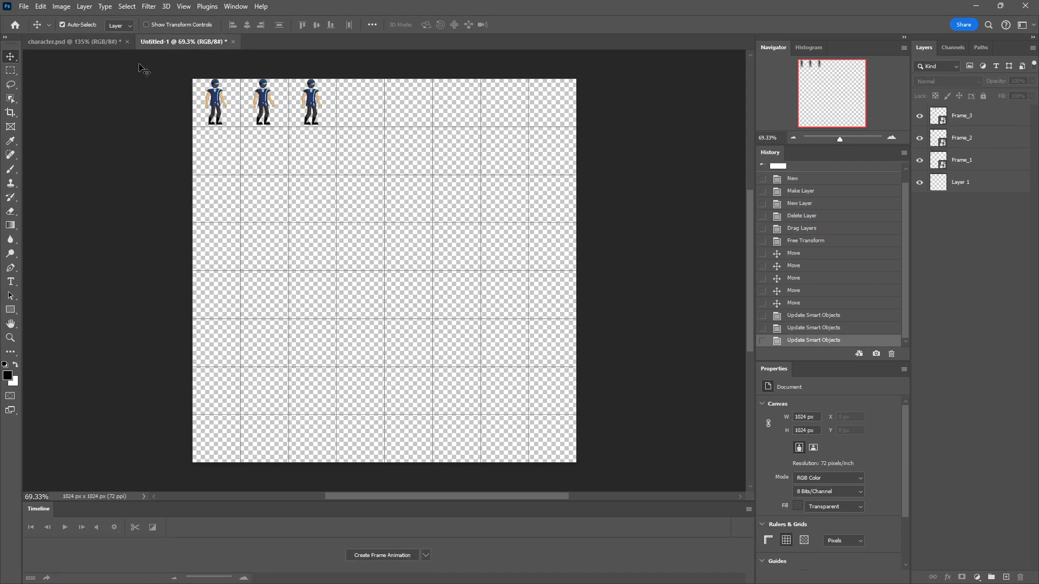
click(24, 7)
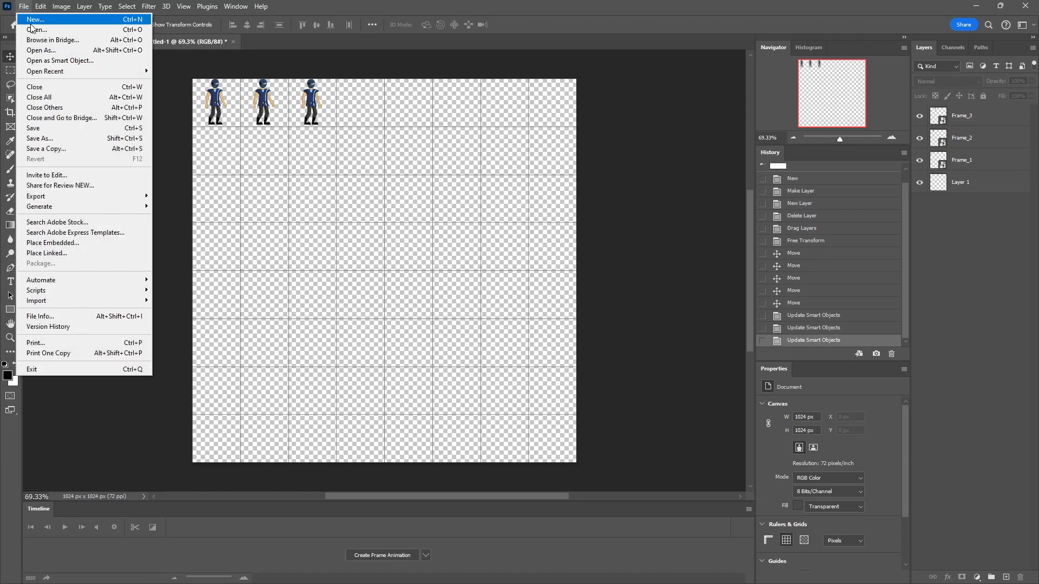
click(86, 140)
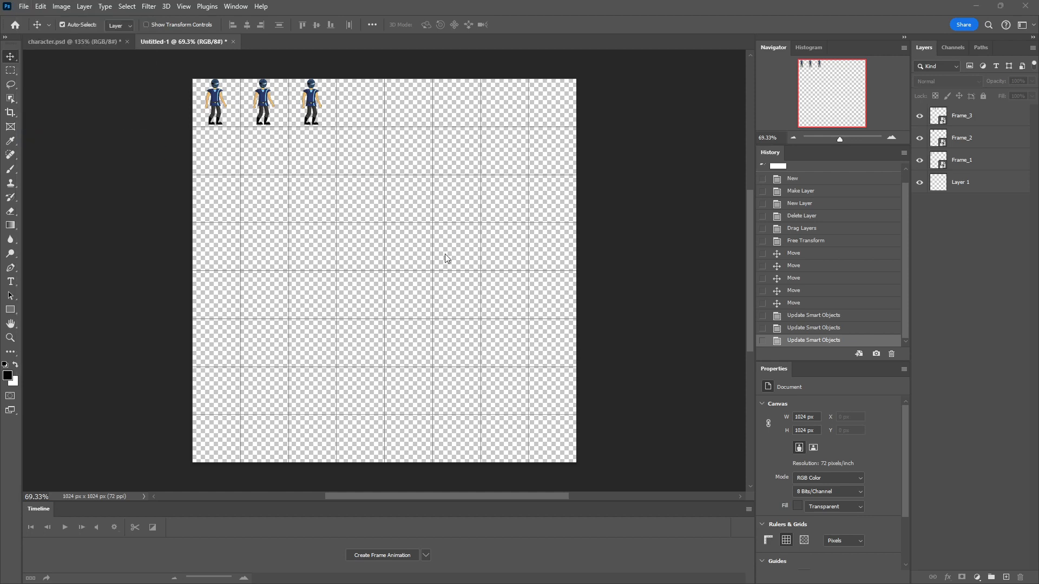
click(142, 251)
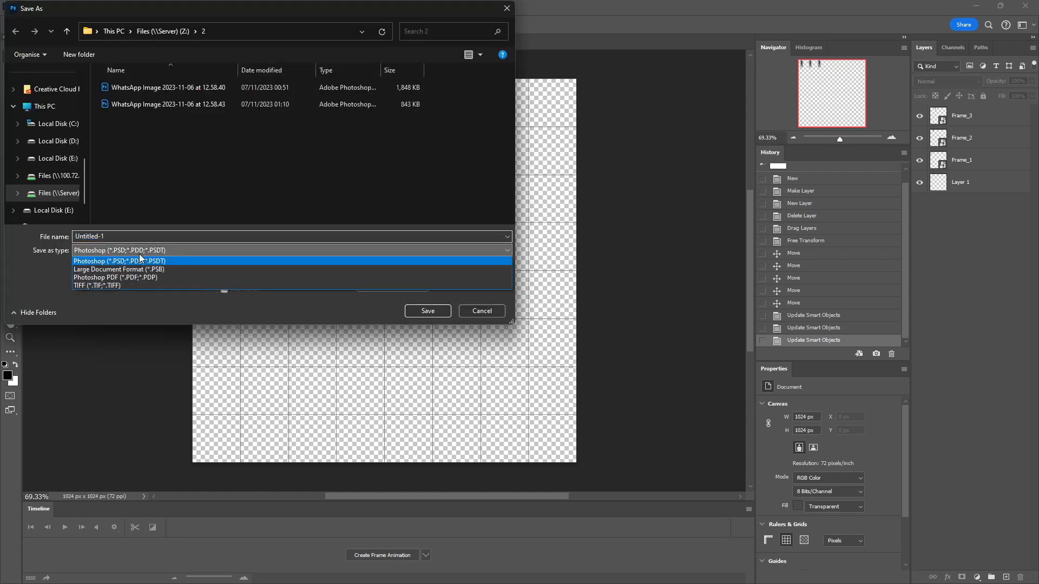
click(498, 320)
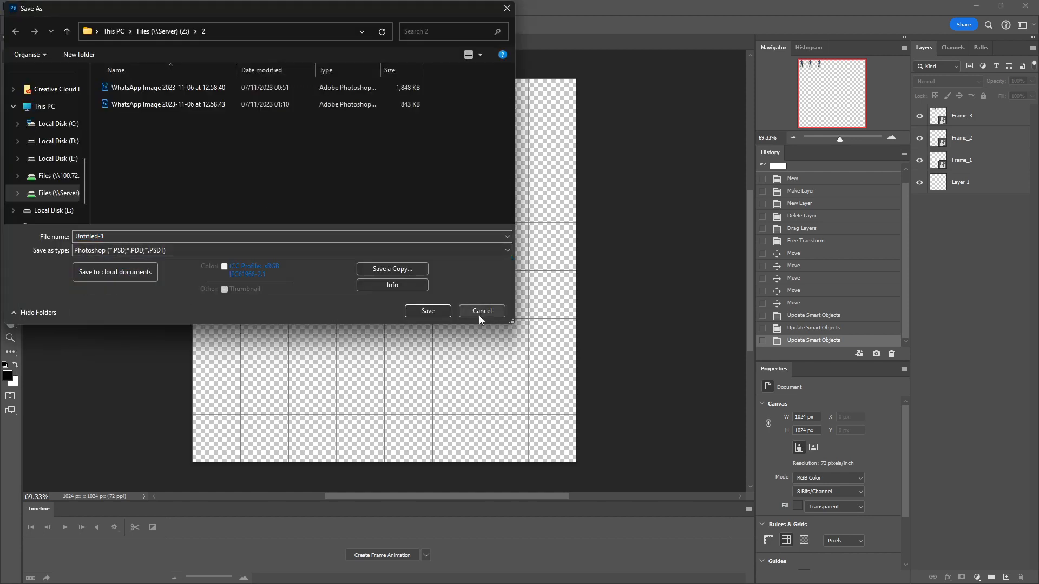
click(479, 312)
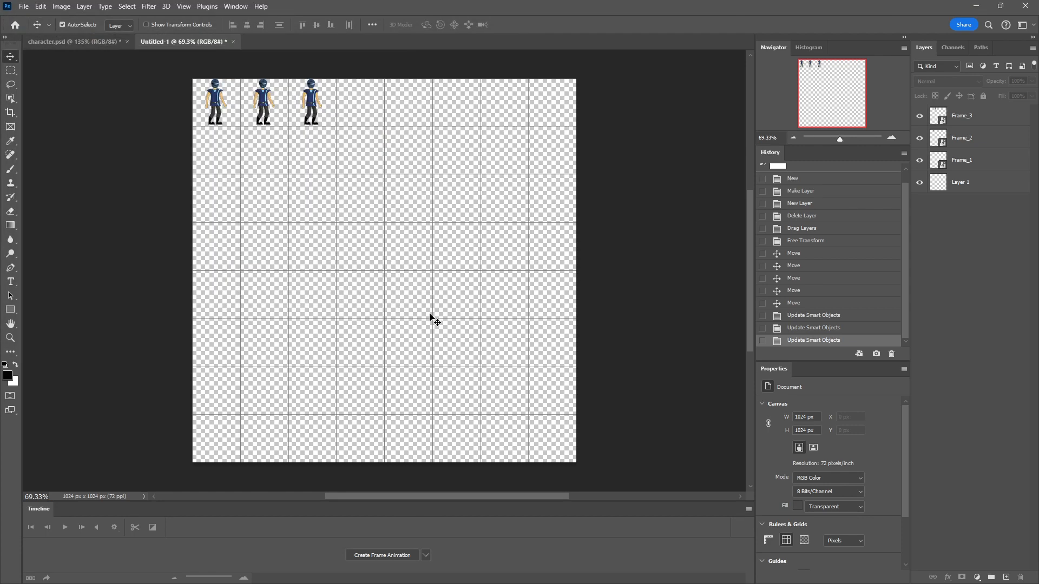
Save a copy of the sprite sheet in Targa format under the file name Sprite_sheet_character.
click(29, 5)
click(61, 149)
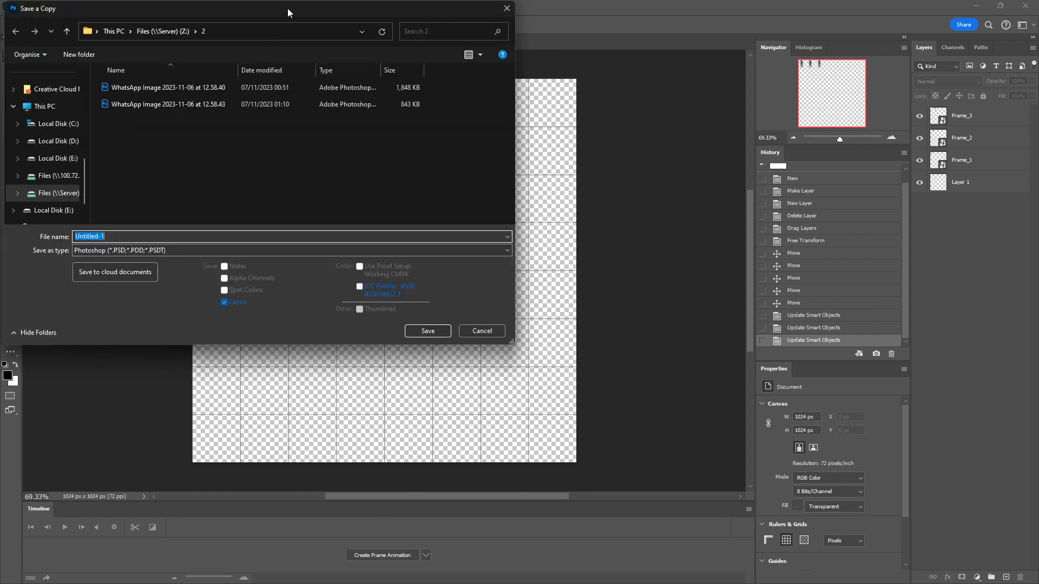
click(336, 305)
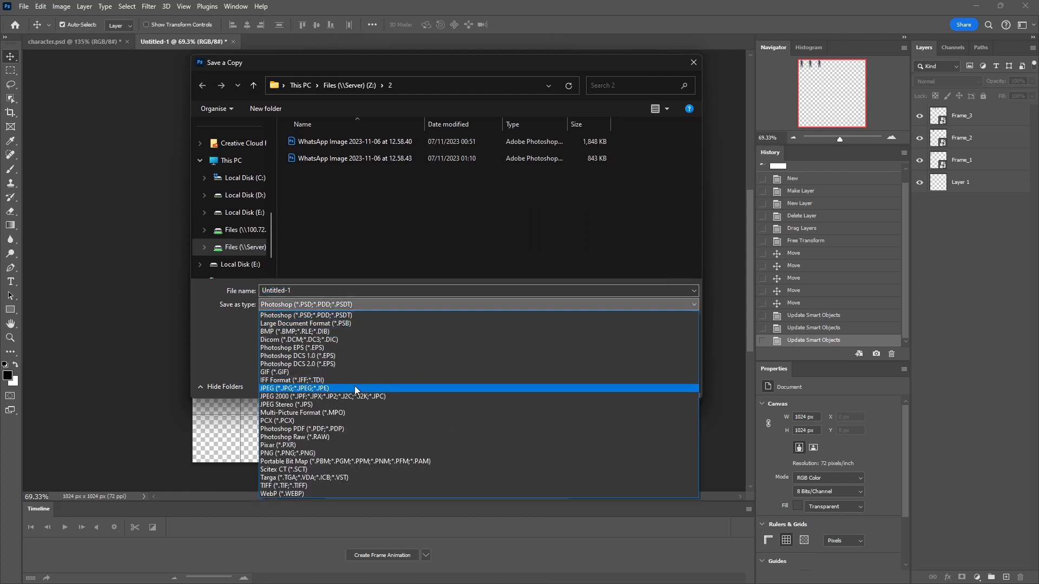
click(321, 478)
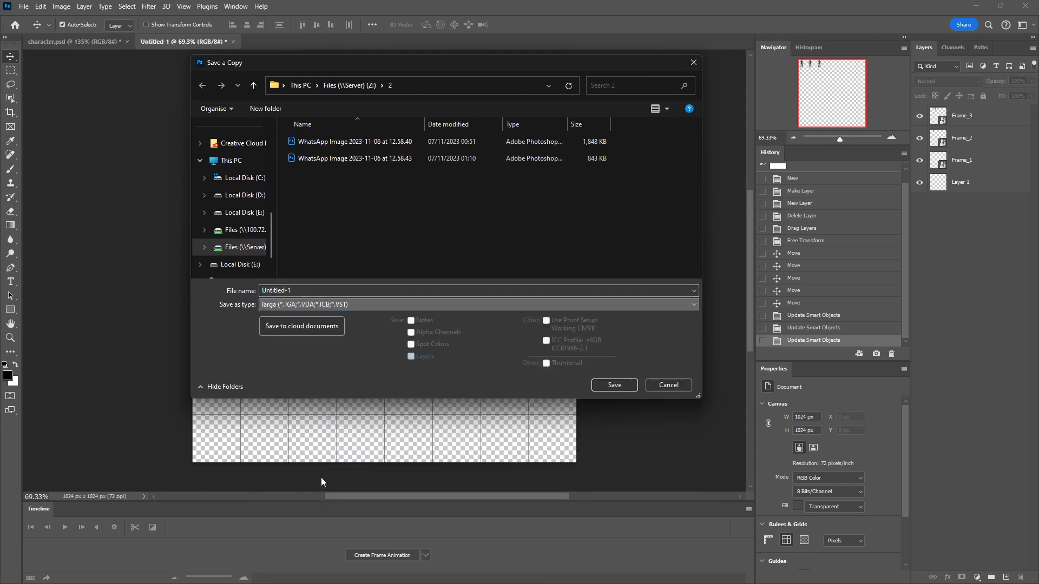
double_click(270, 289)
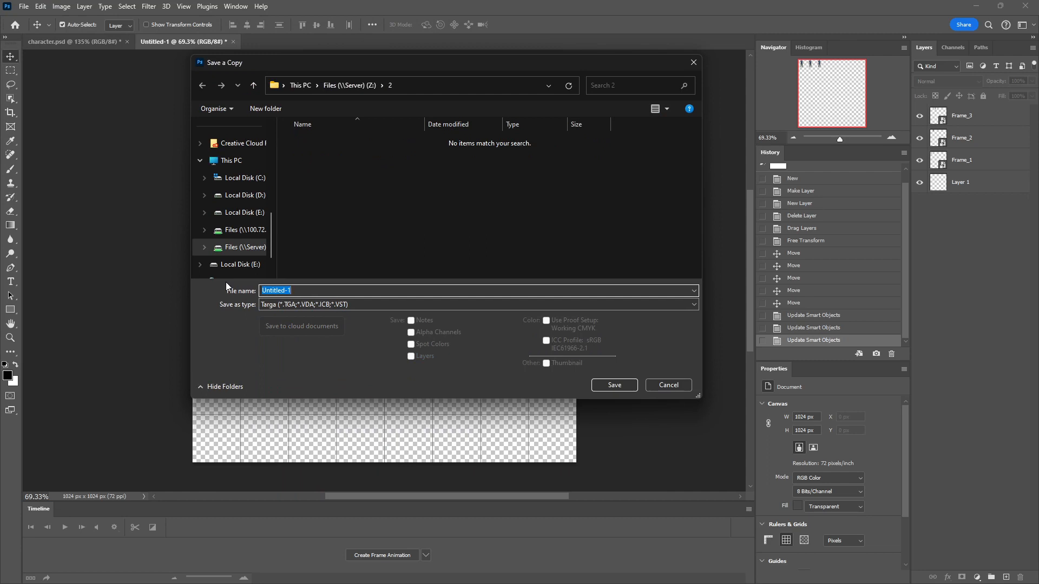
text(Sprite_sheet_character)
click(610, 383)
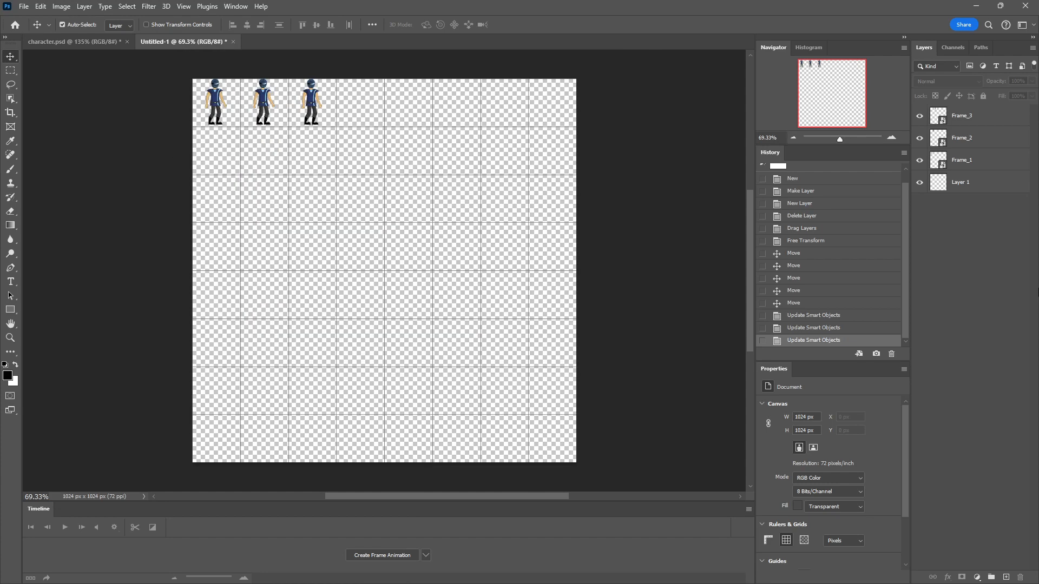
Switch to character.psd and play back its three-frame timeline animation.
click(73, 42)
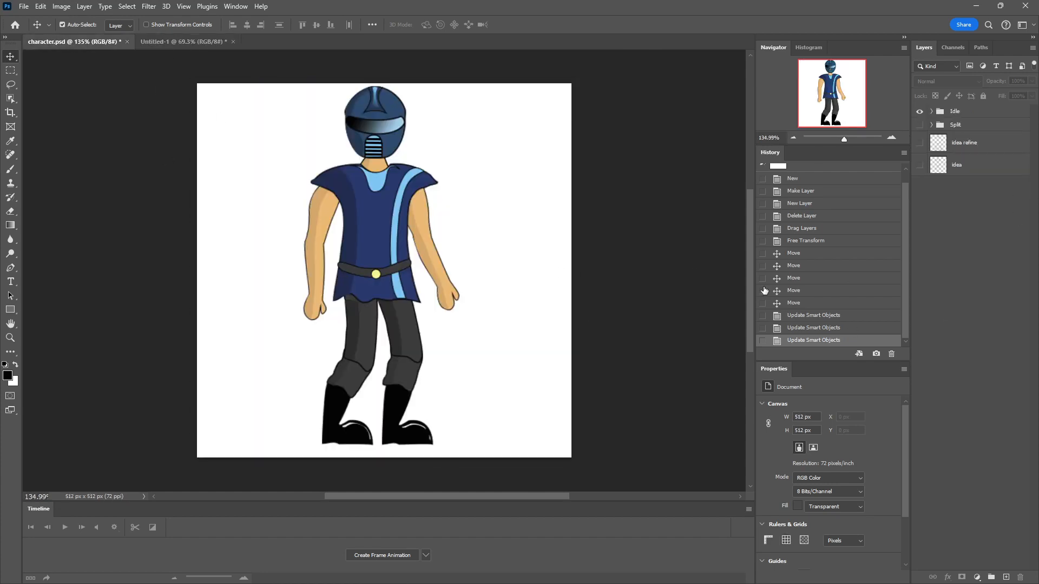
key(space)
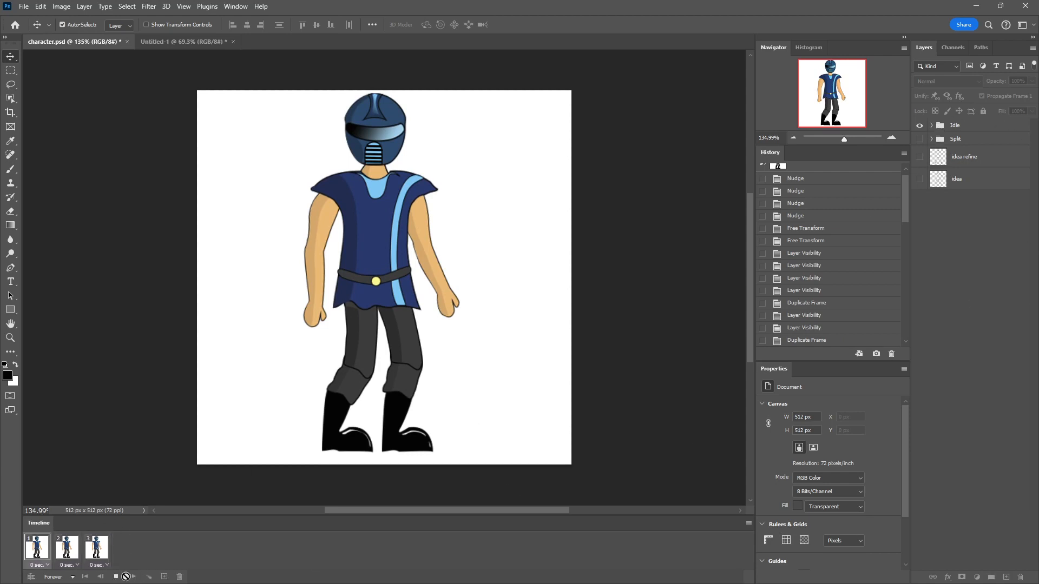
key(space)
Make timeline frames 1, 2 and 3 each show only the matching Frame_1, Frame_2 or Frame_3 layer of the Idle group.
click(931, 125)
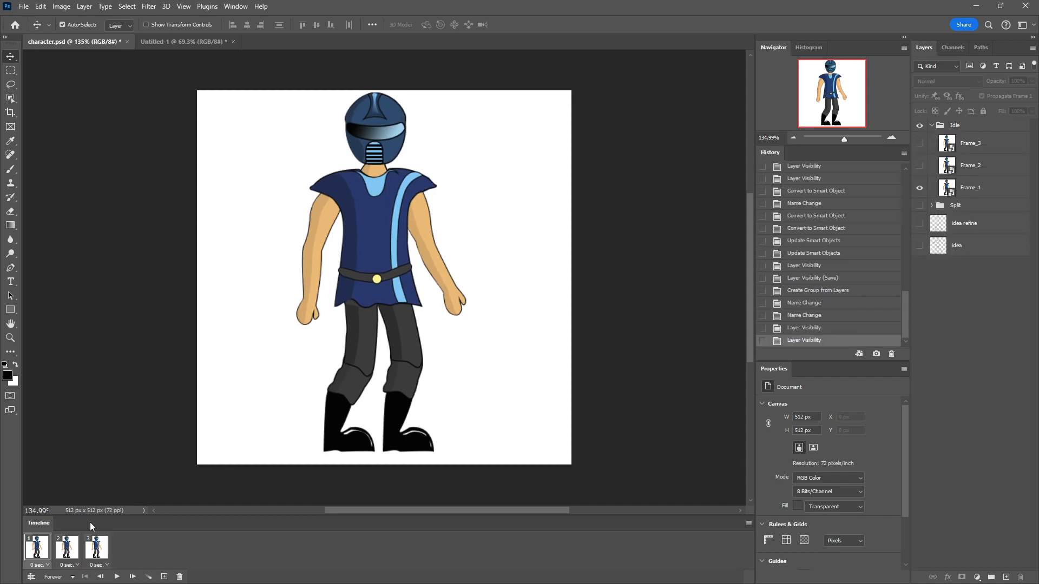
click(67, 548)
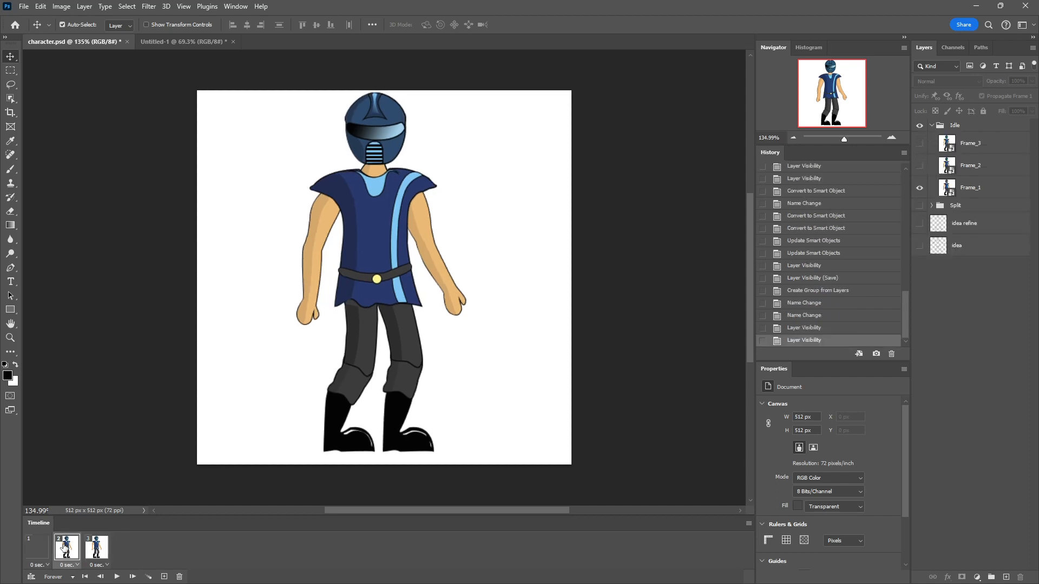
click(919, 166)
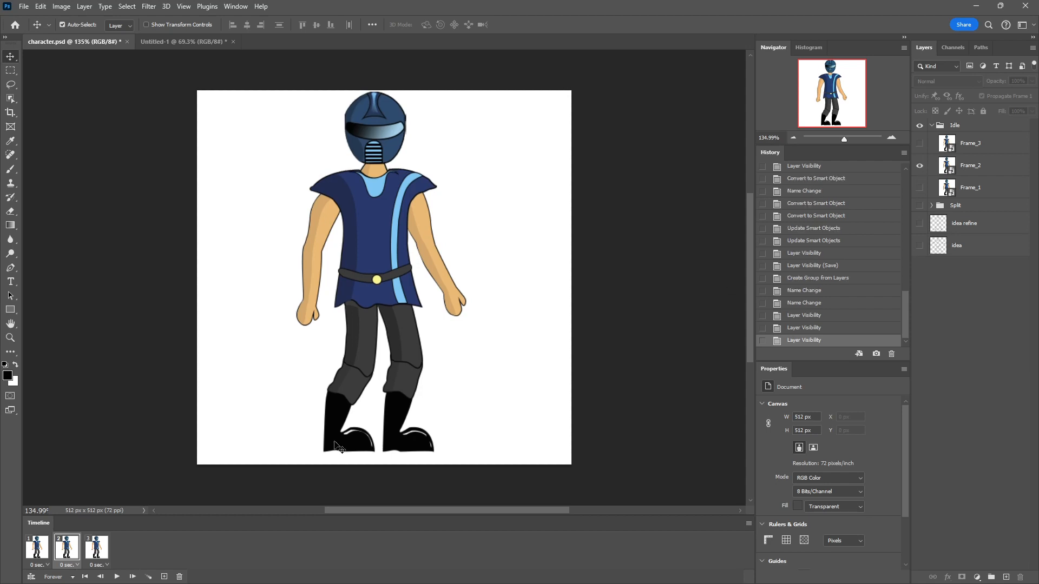
click(96, 548)
click(920, 188)
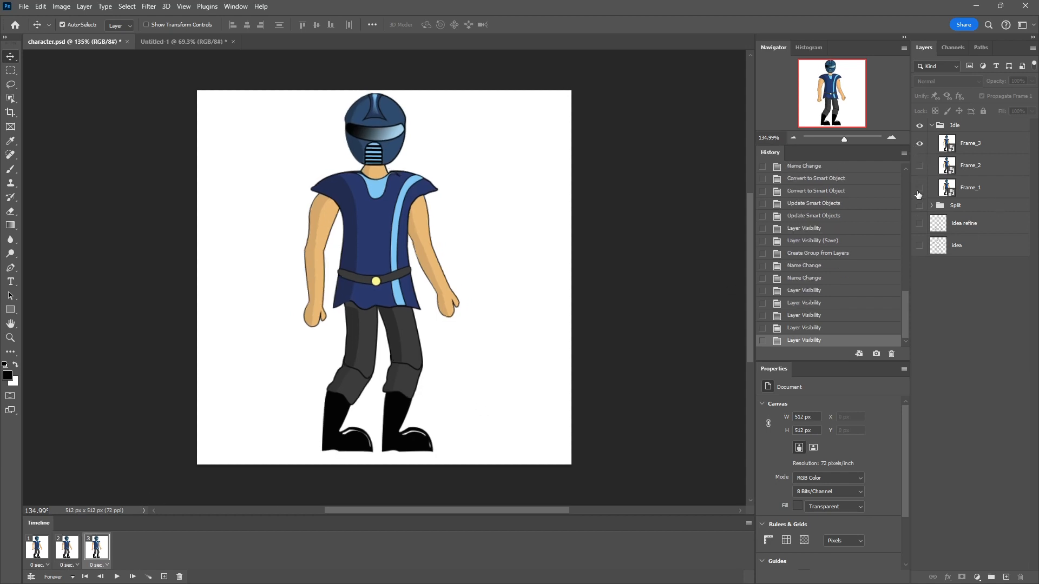
Hide the white color fill layer inside character.psd's Frame_3 smart object, then save and close its contents.
double_click(948, 143)
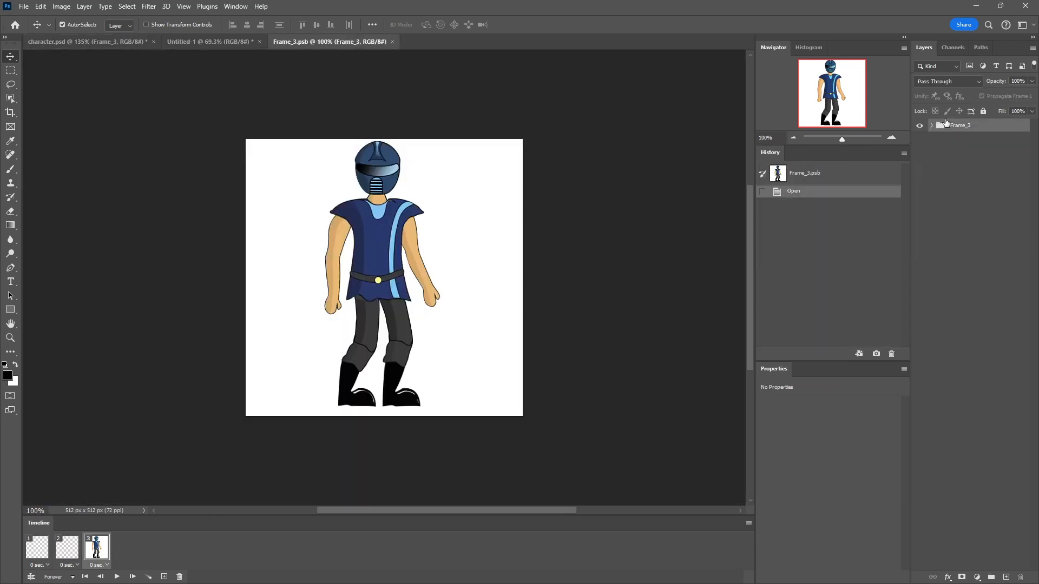
click(931, 126)
click(920, 343)
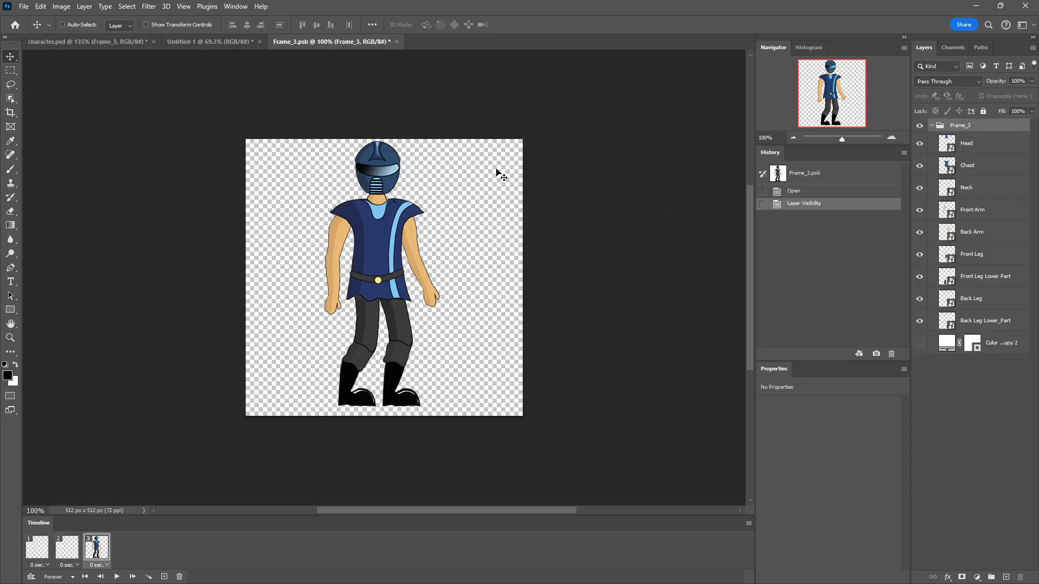
key(ctrl+s)
click(392, 45)
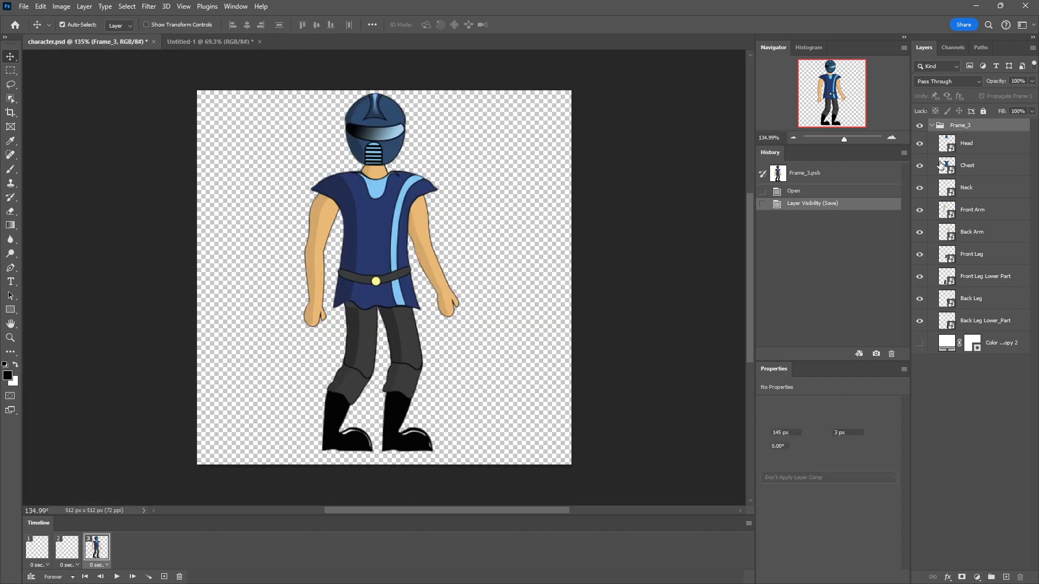
Hide the white color fill layer inside character.psd's Frame_2 smart object, then save and close its contents.
double_click(947, 165)
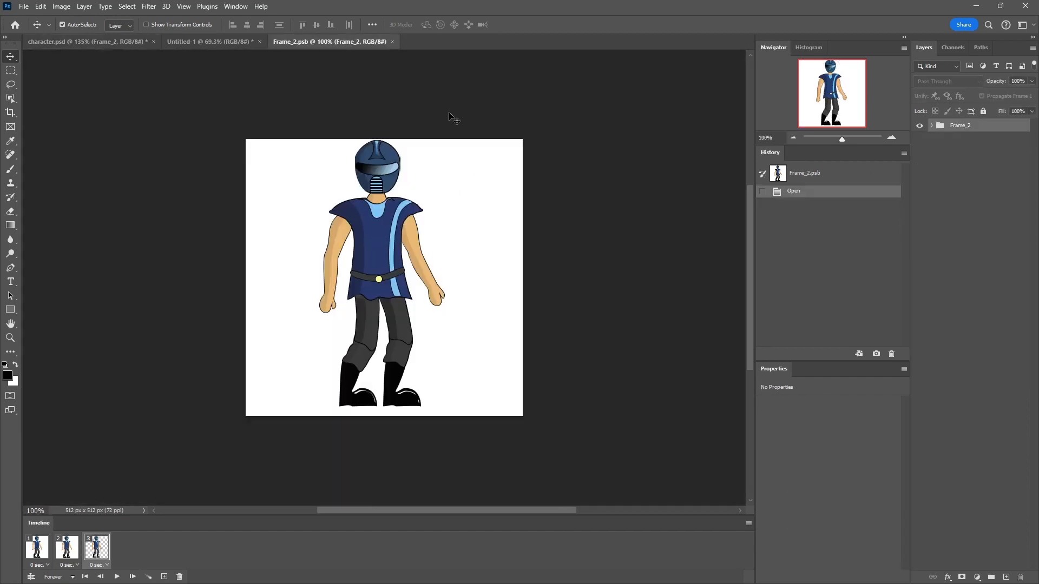
click(931, 125)
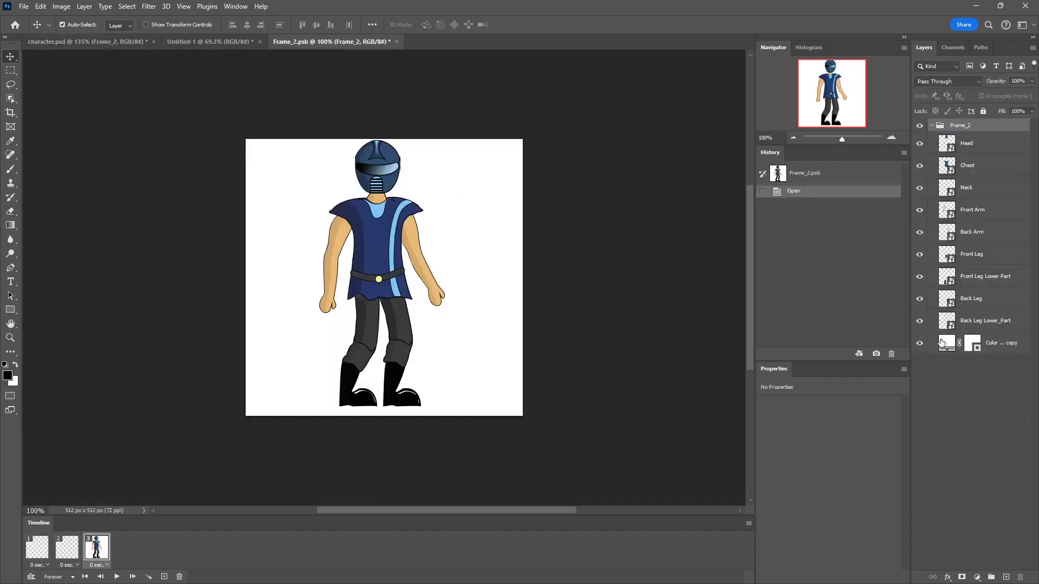
click(919, 343)
key(ctrl+s)
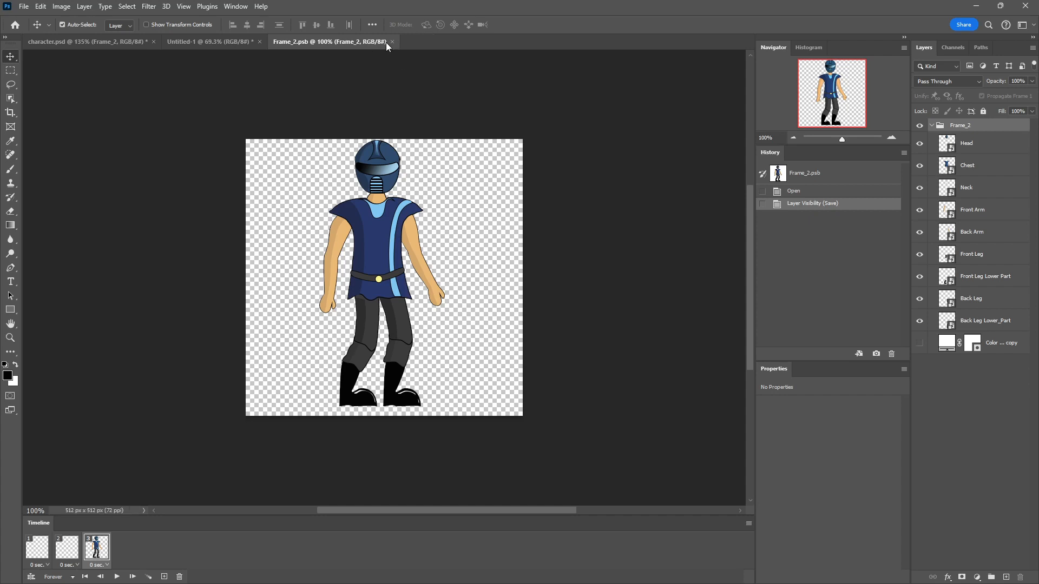
click(392, 41)
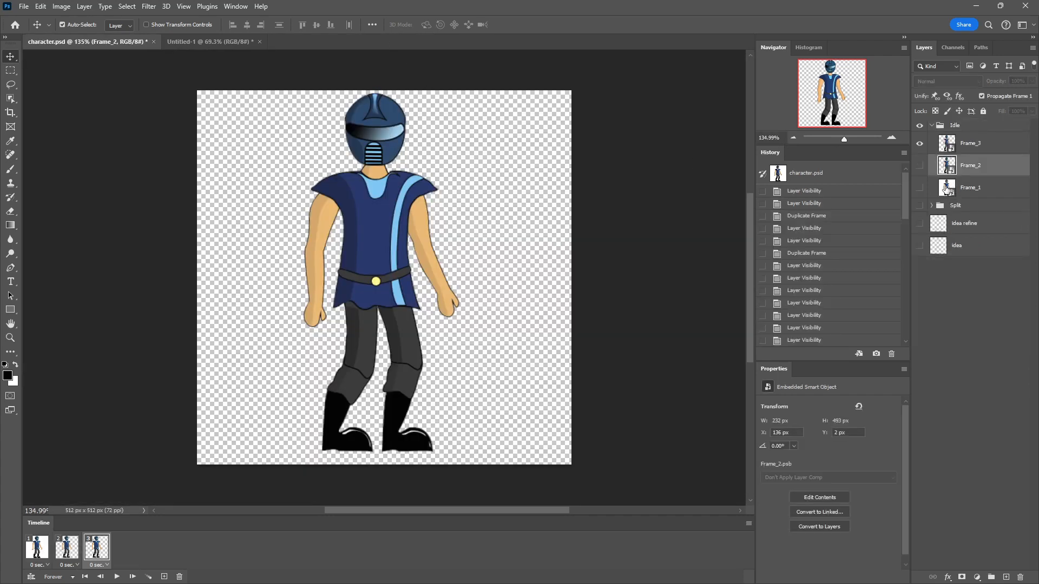
Hide the white Color Fill 1 layer inside character.psd's Frame_1 smart object, then save and close its contents.
double_click(947, 188)
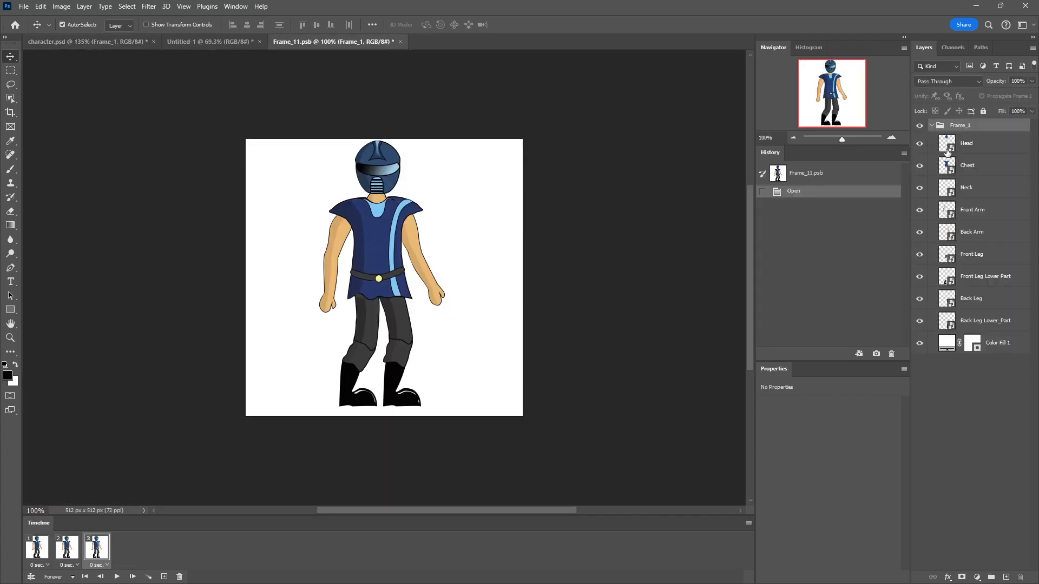
click(948, 348)
click(920, 343)
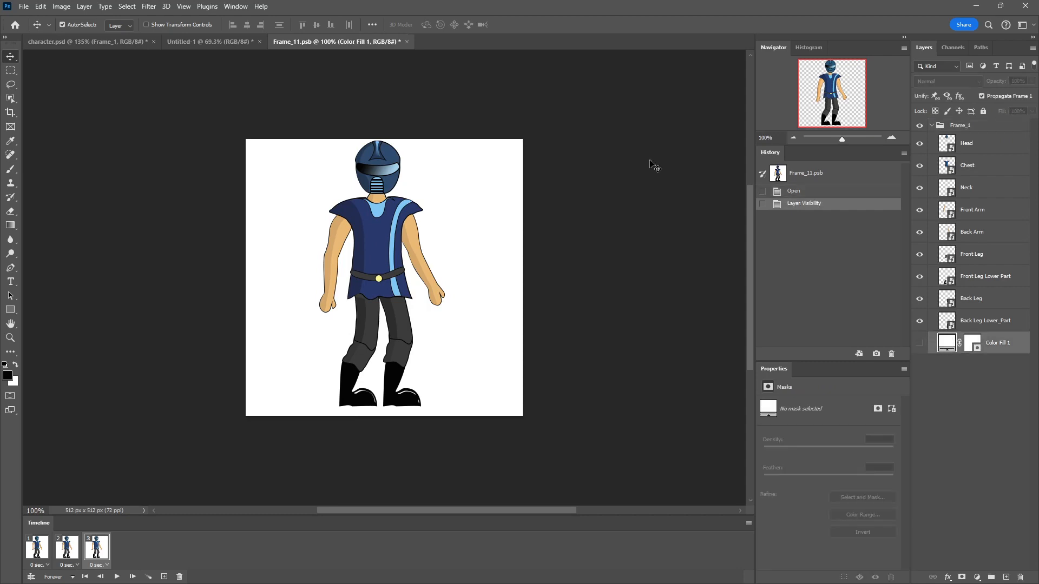
key(ctrl+s)
click(403, 42)
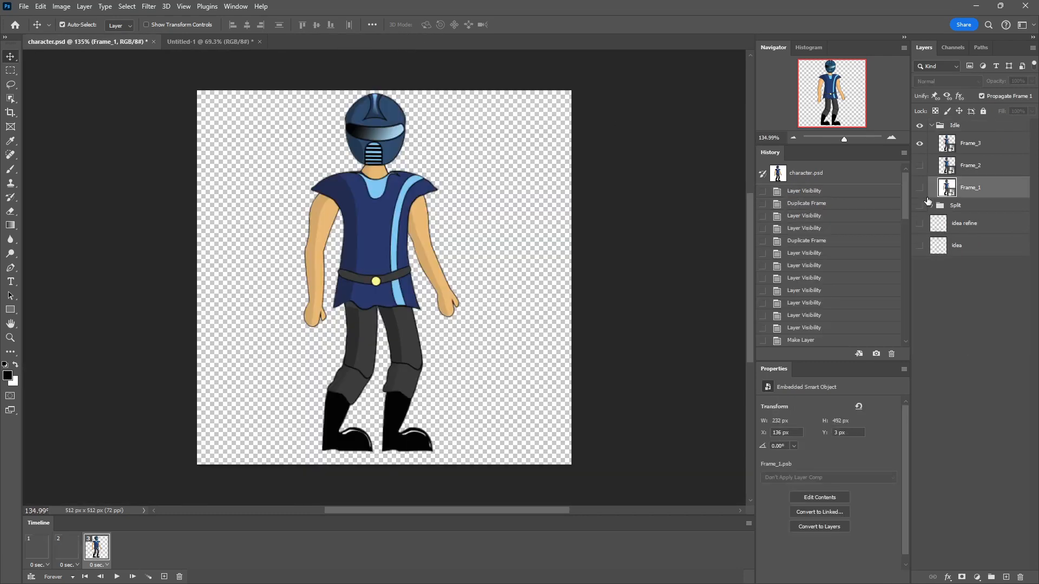
Play the idle animation from the second timeline frame to check it on the transparent background, then stop it.
click(73, 548)
click(117, 576)
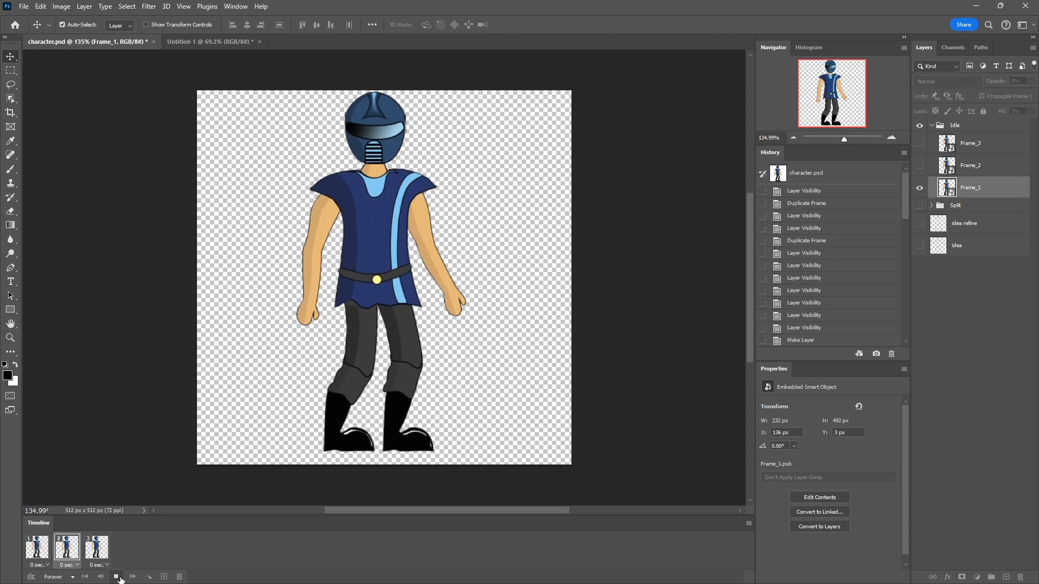
click(118, 578)
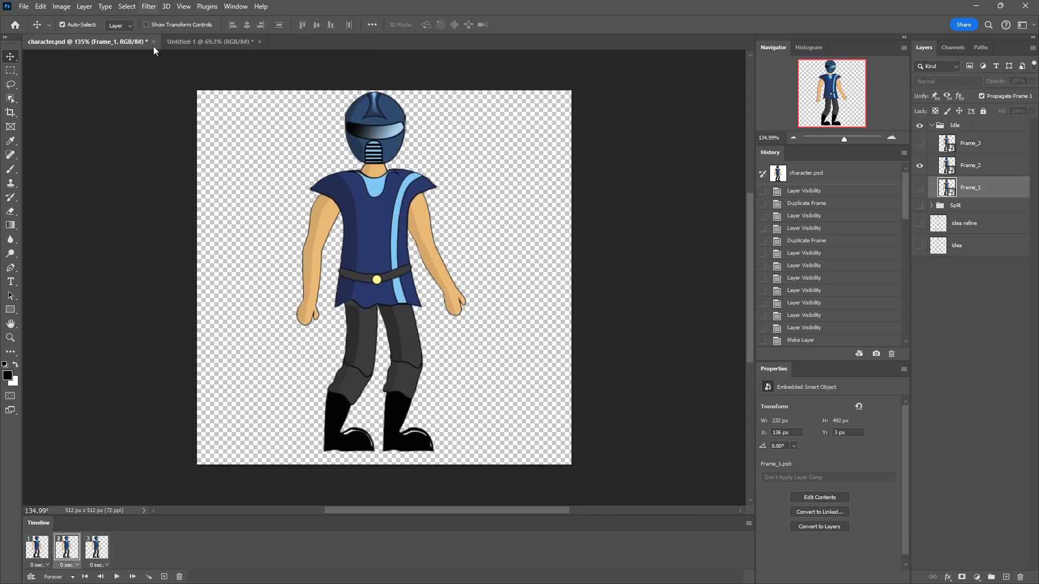
Set the matte to None for the animation's GIF in Save for Web, and keep the settings without exporting a file.
click(22, 9)
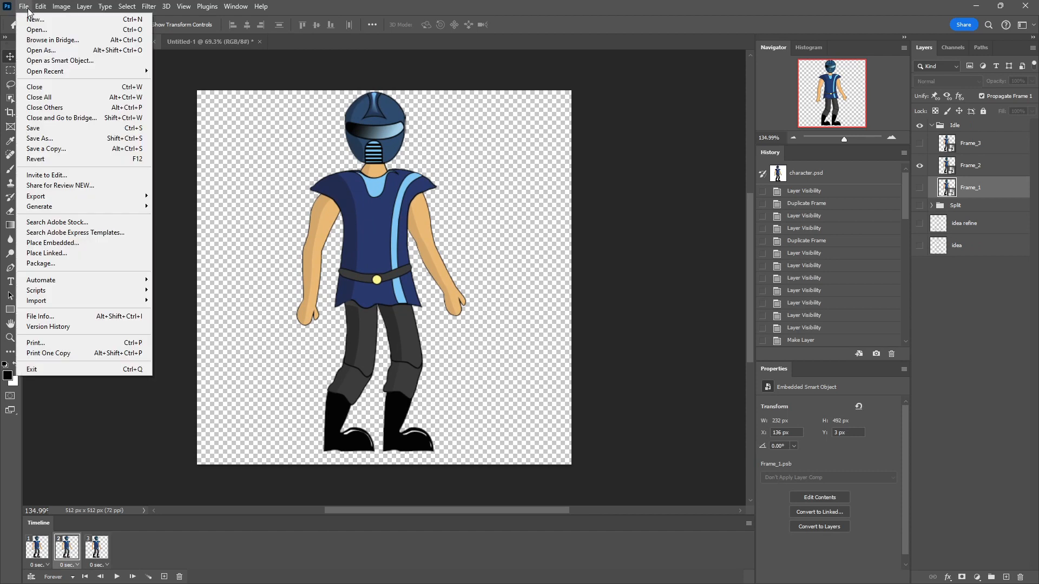
mouse_move(78, 197)
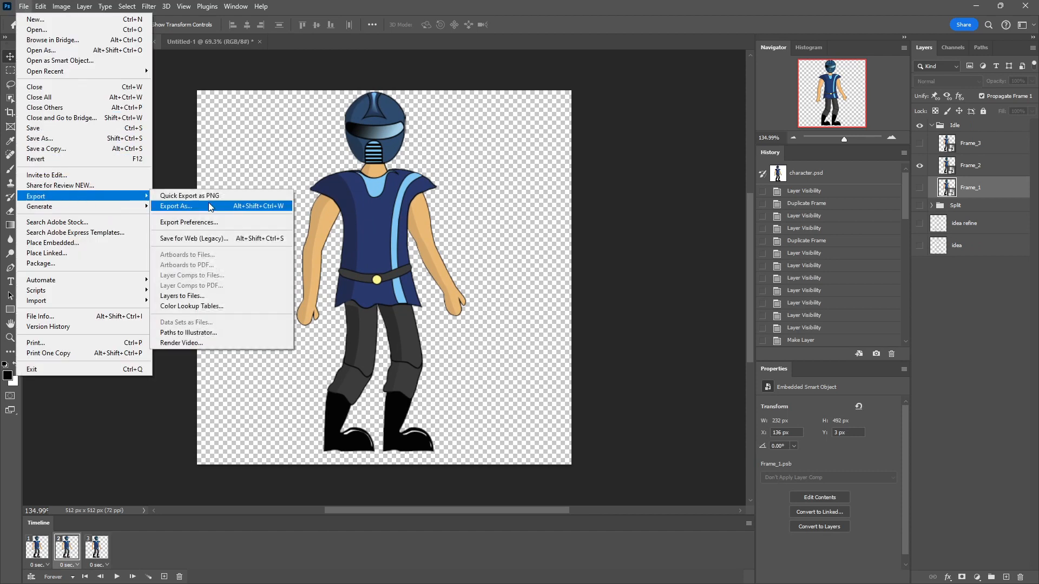
click(221, 242)
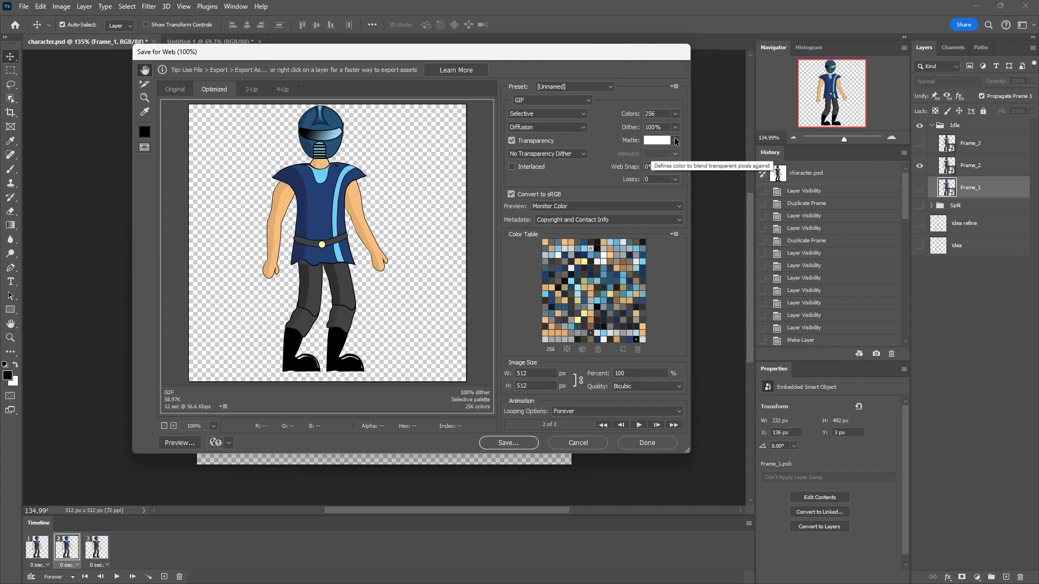
click(675, 141)
click(659, 143)
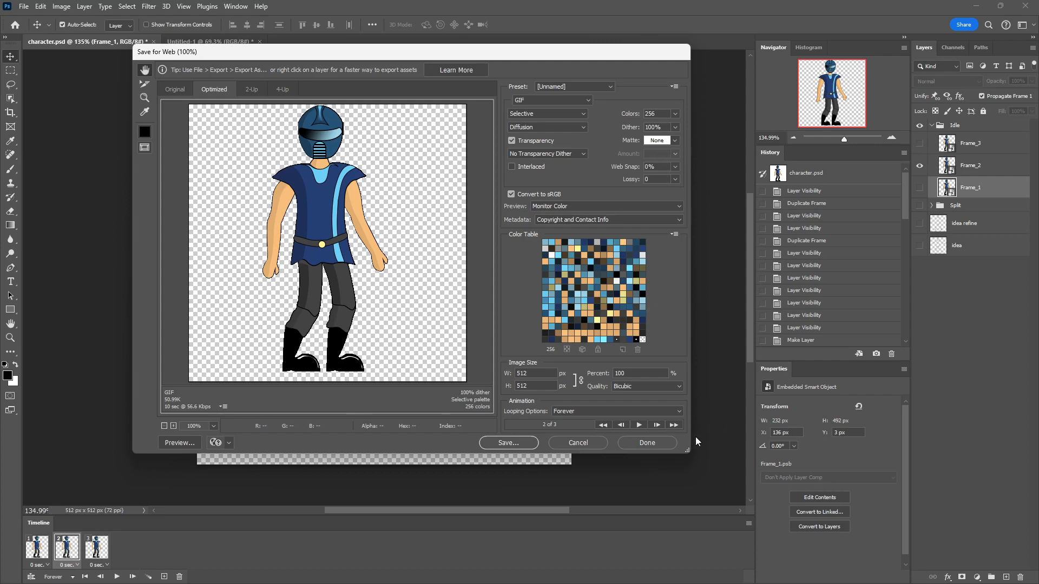
click(655, 445)
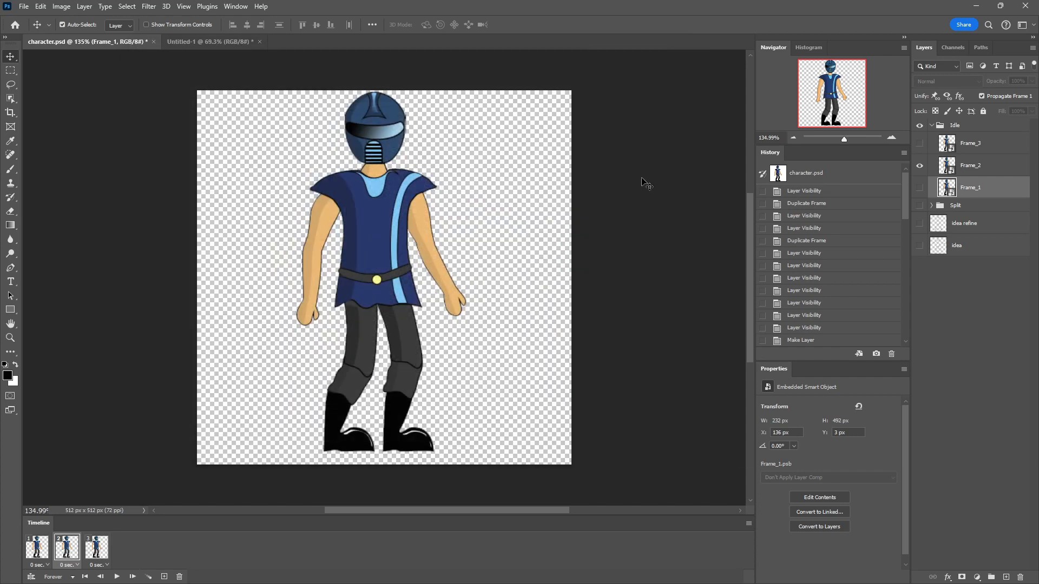